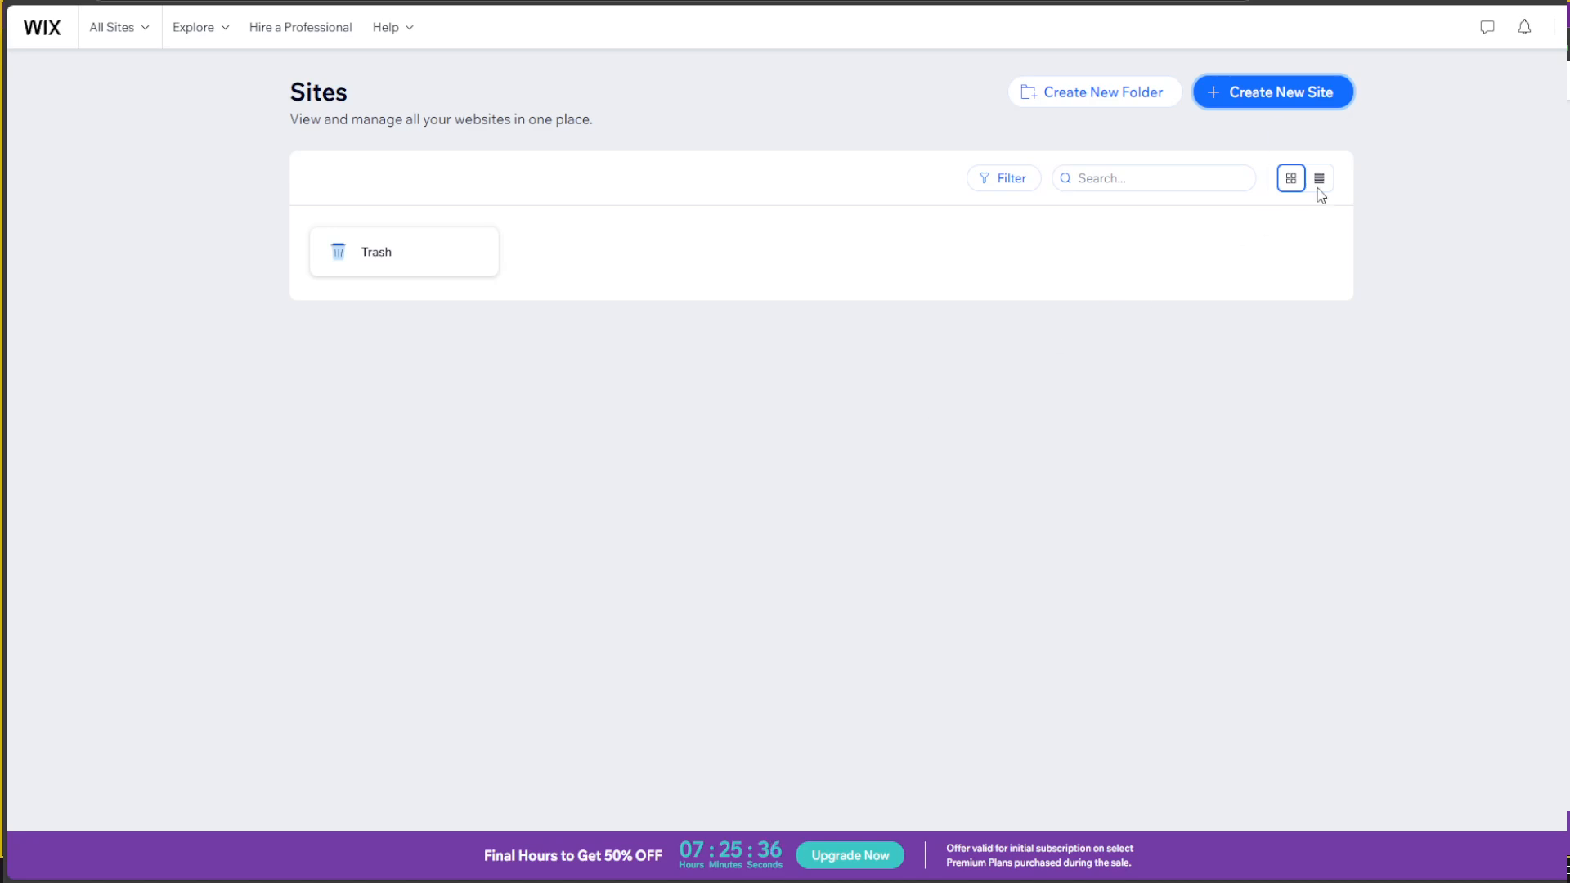
Step: Create a new site, set it up without the AI chat, and dismiss the website name prompt
click(1251, 93)
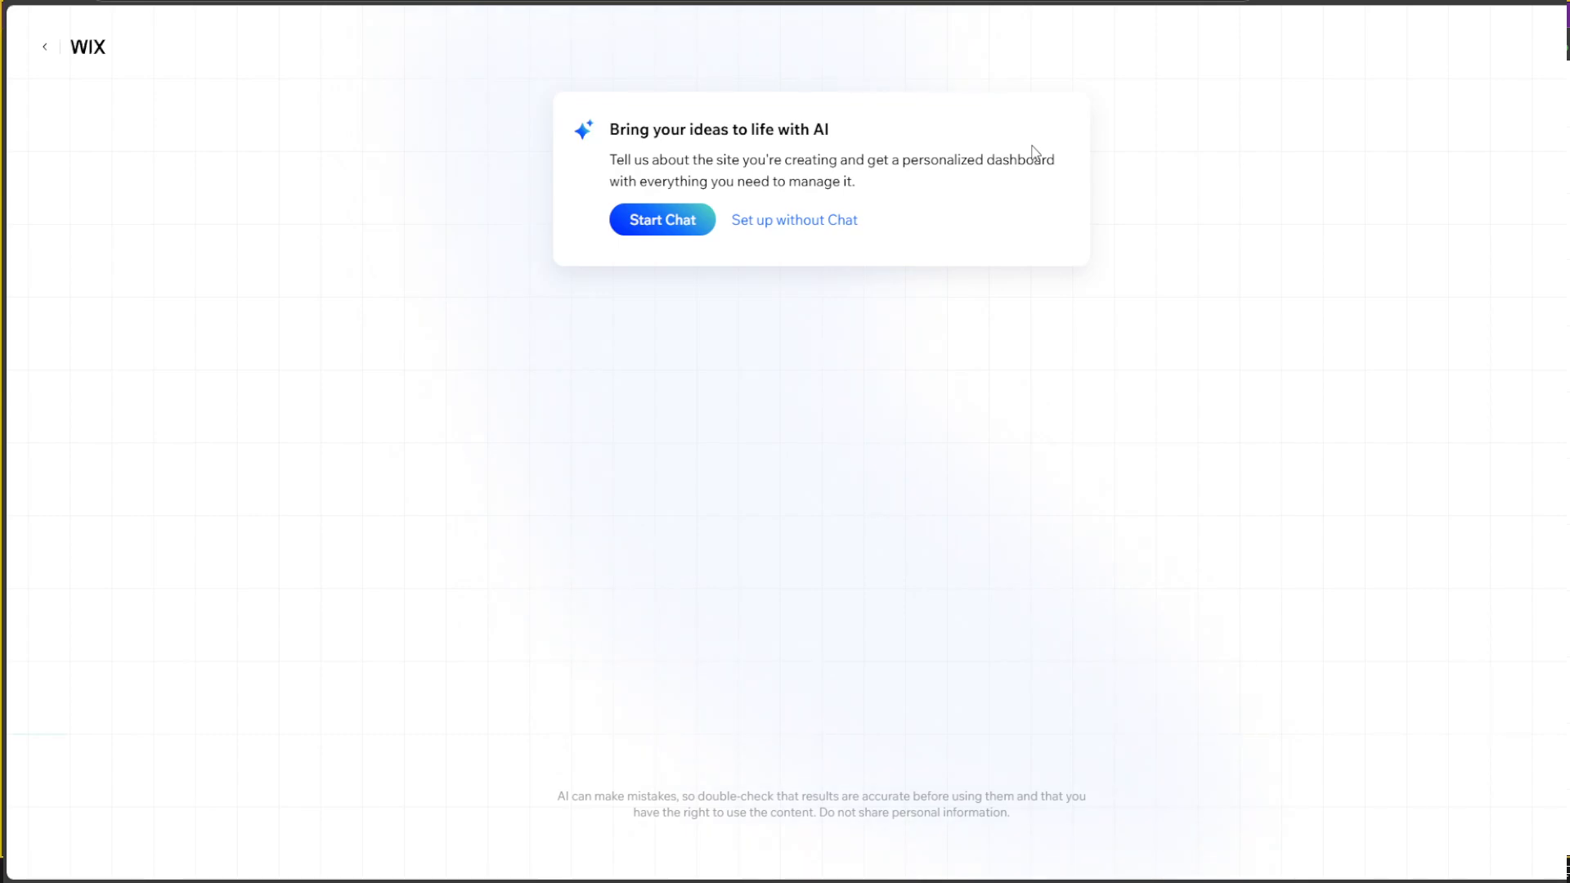
click(790, 230)
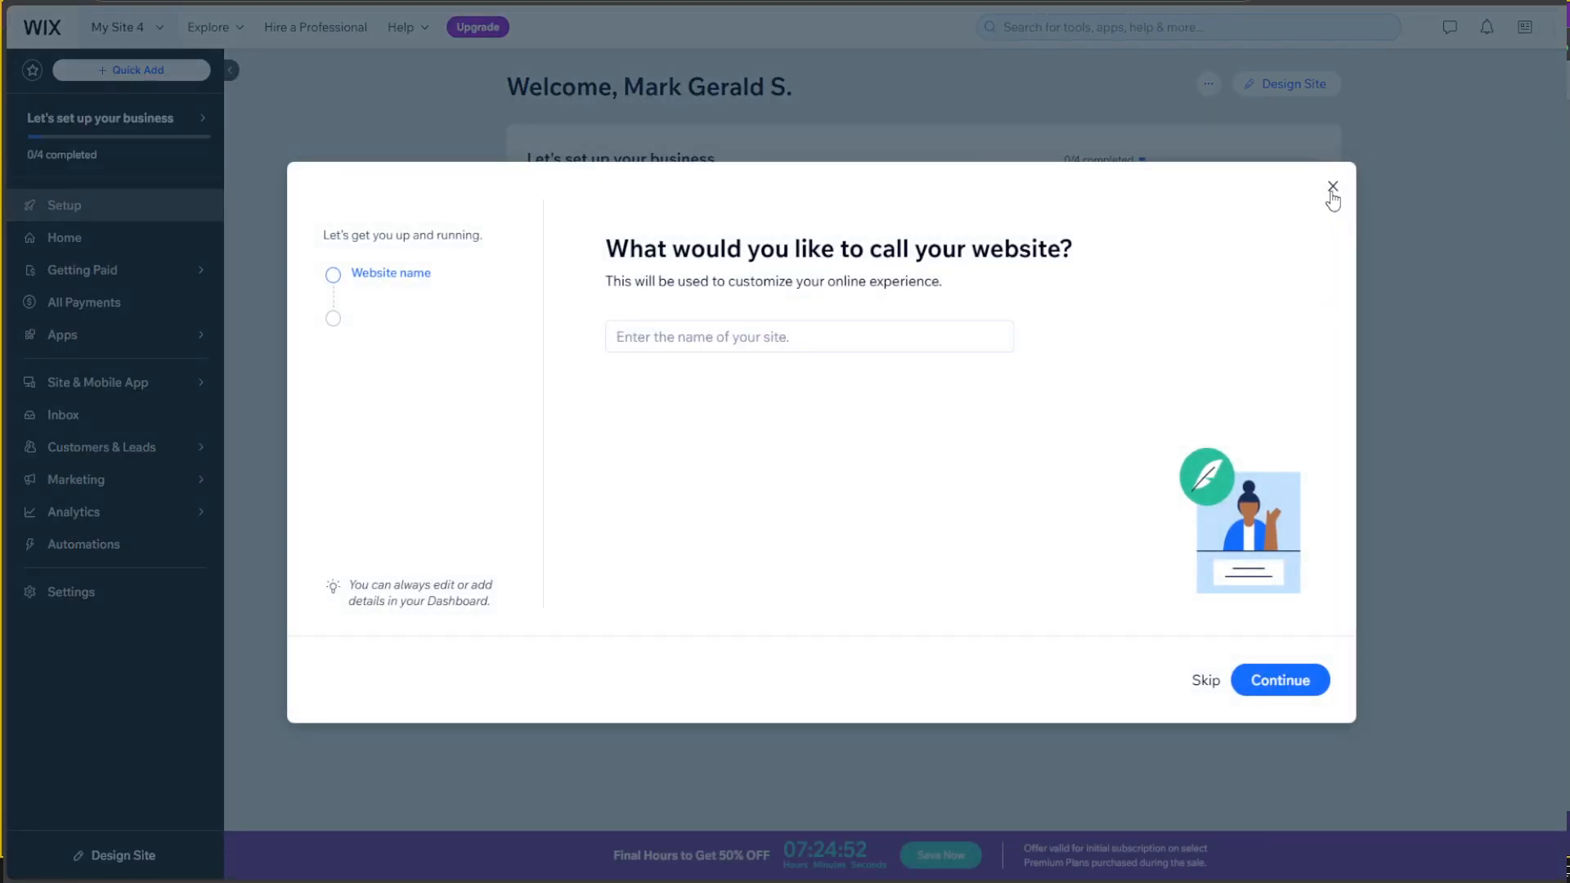
click(1331, 200)
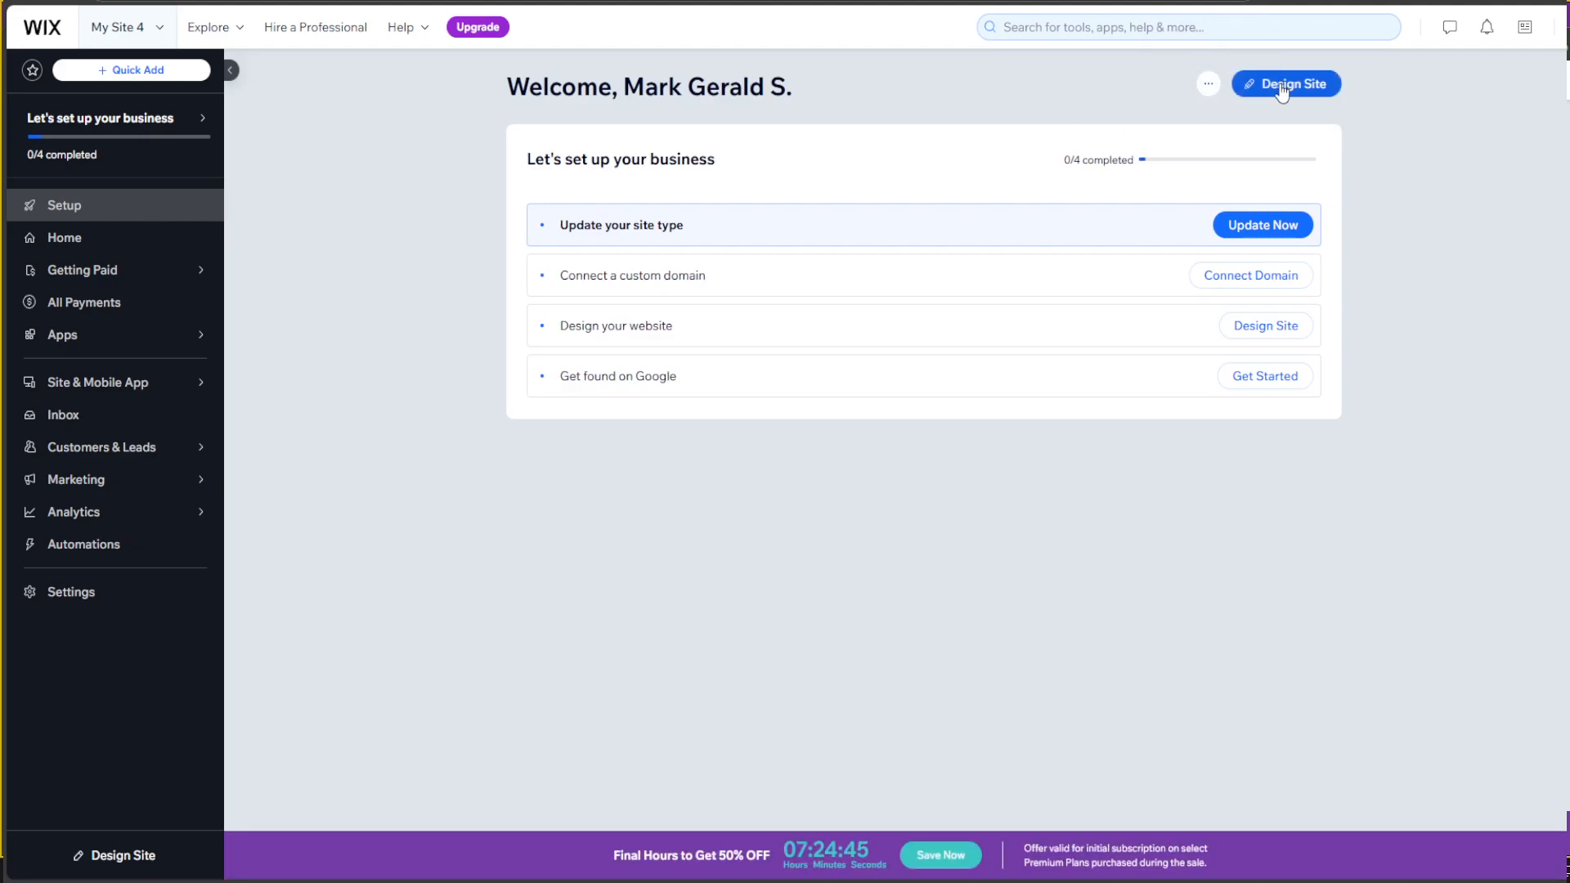
Step: Start designing the site from the blank Start from Scratch template
click(1280, 86)
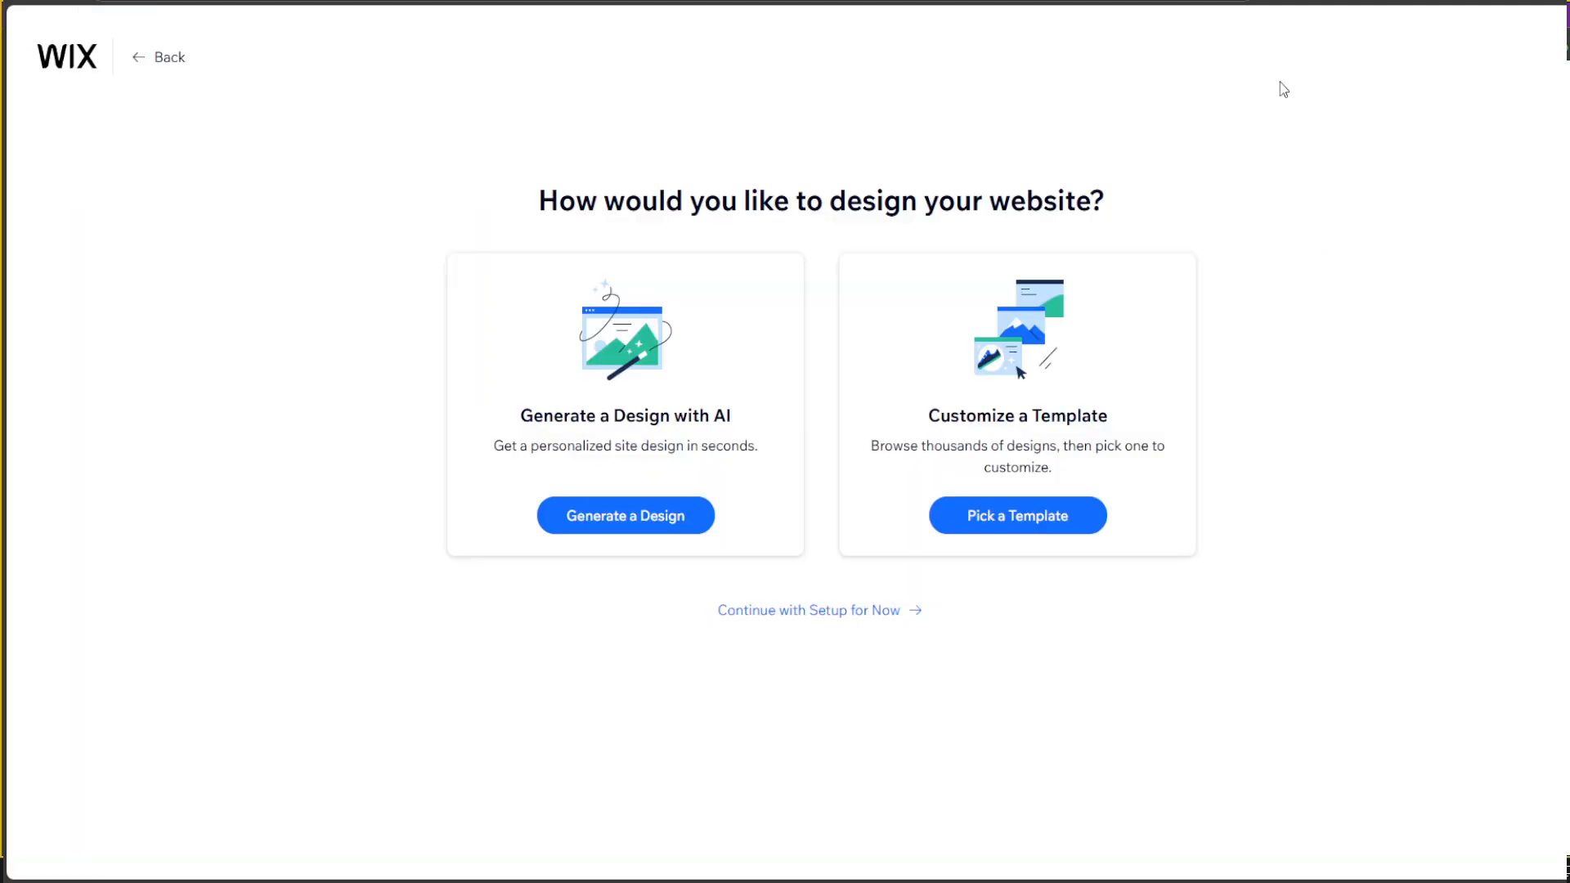
click(1013, 533)
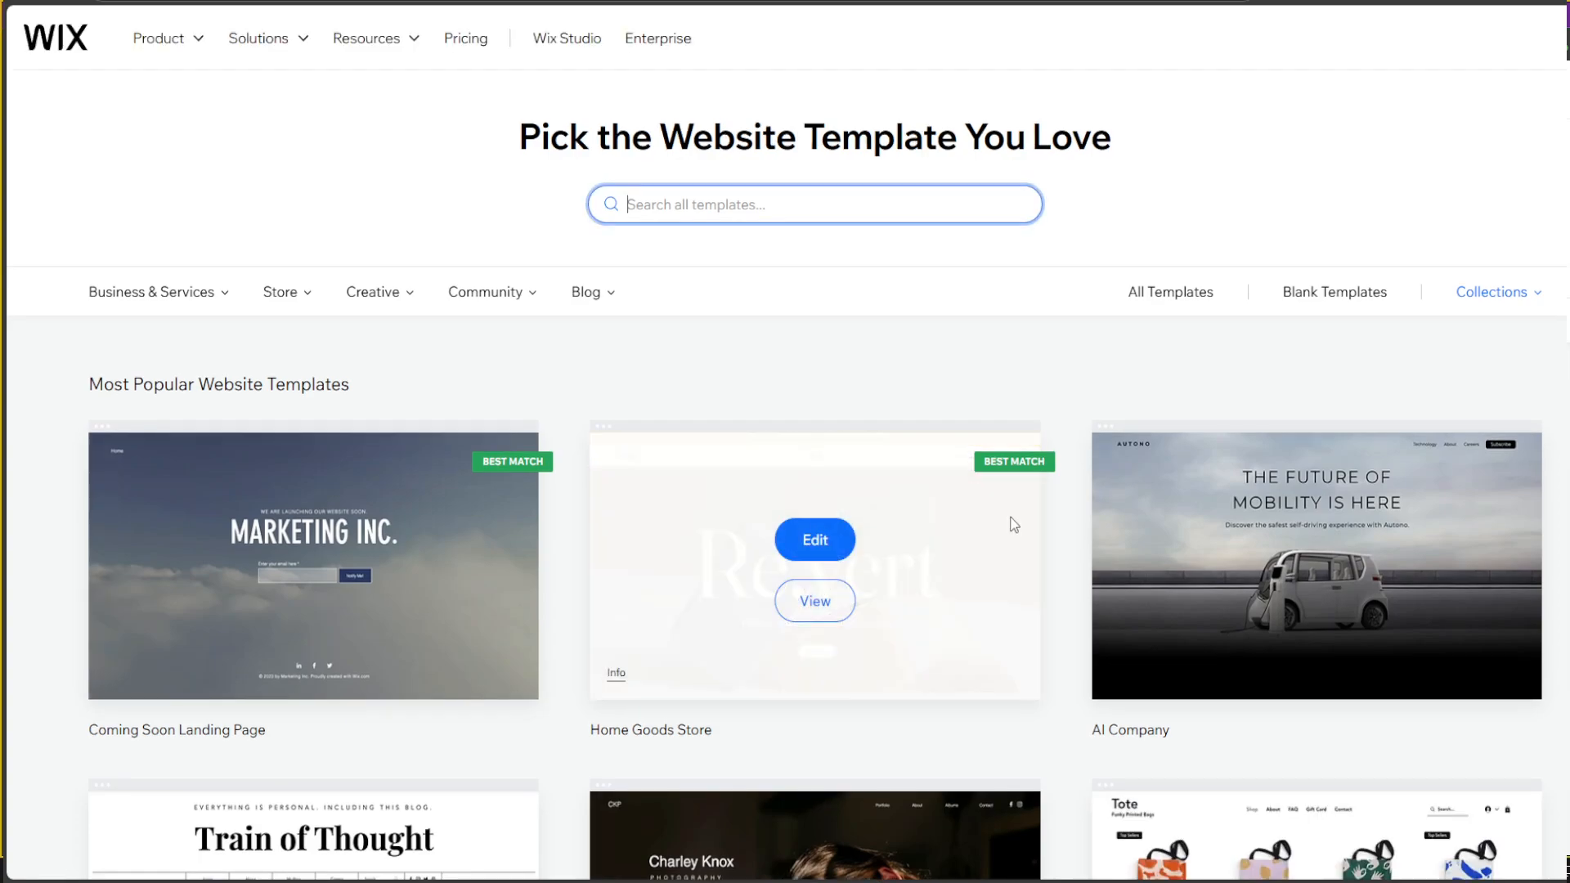
click(1295, 296)
mouse_move(434, 529)
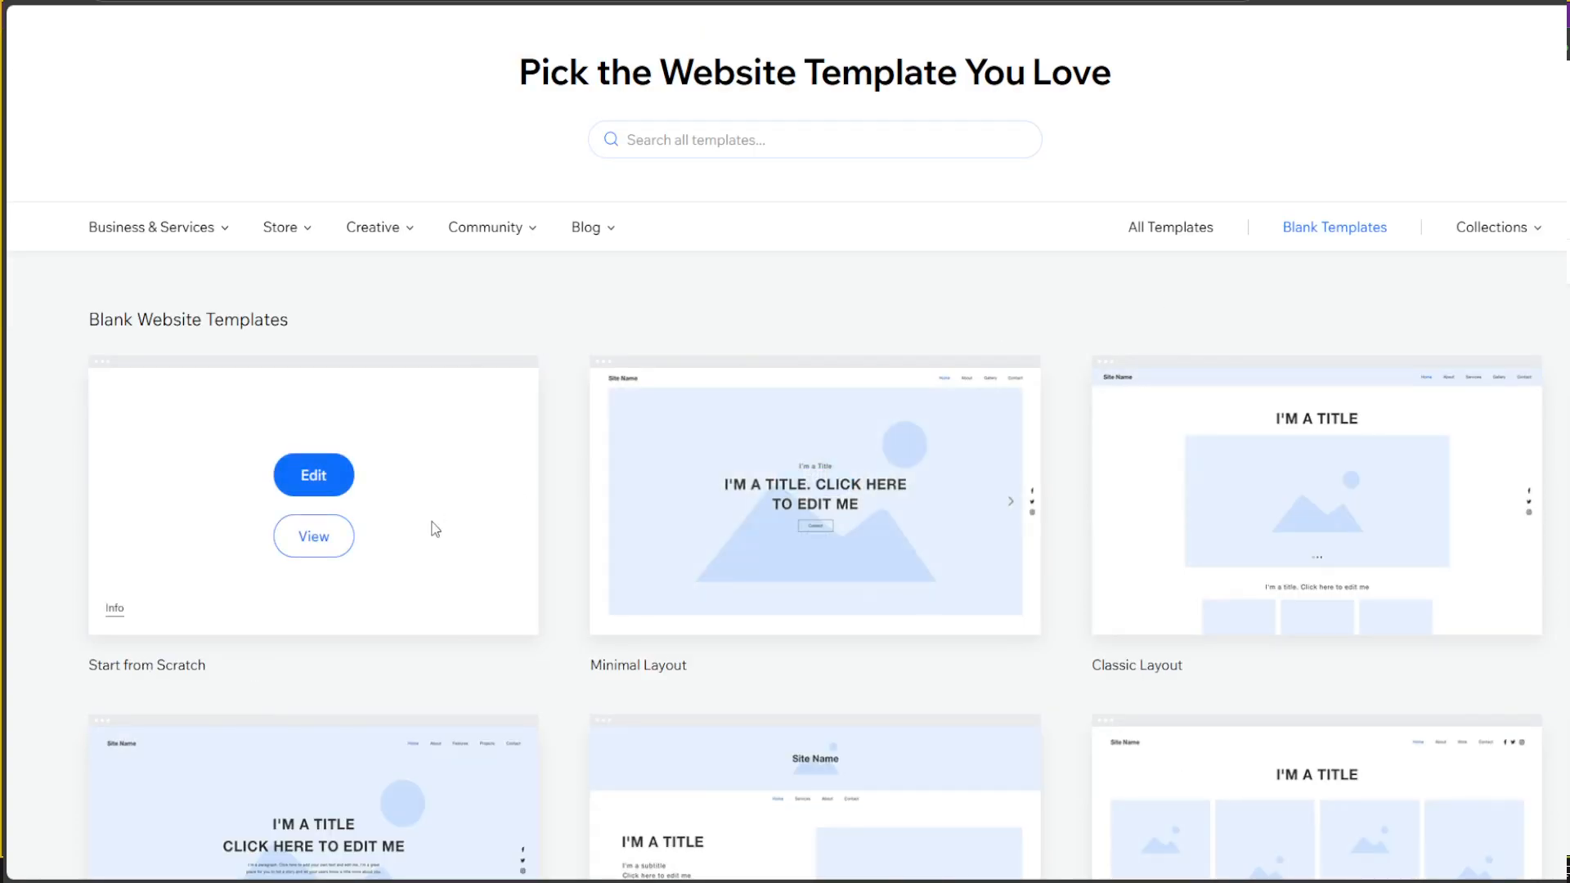
click(315, 476)
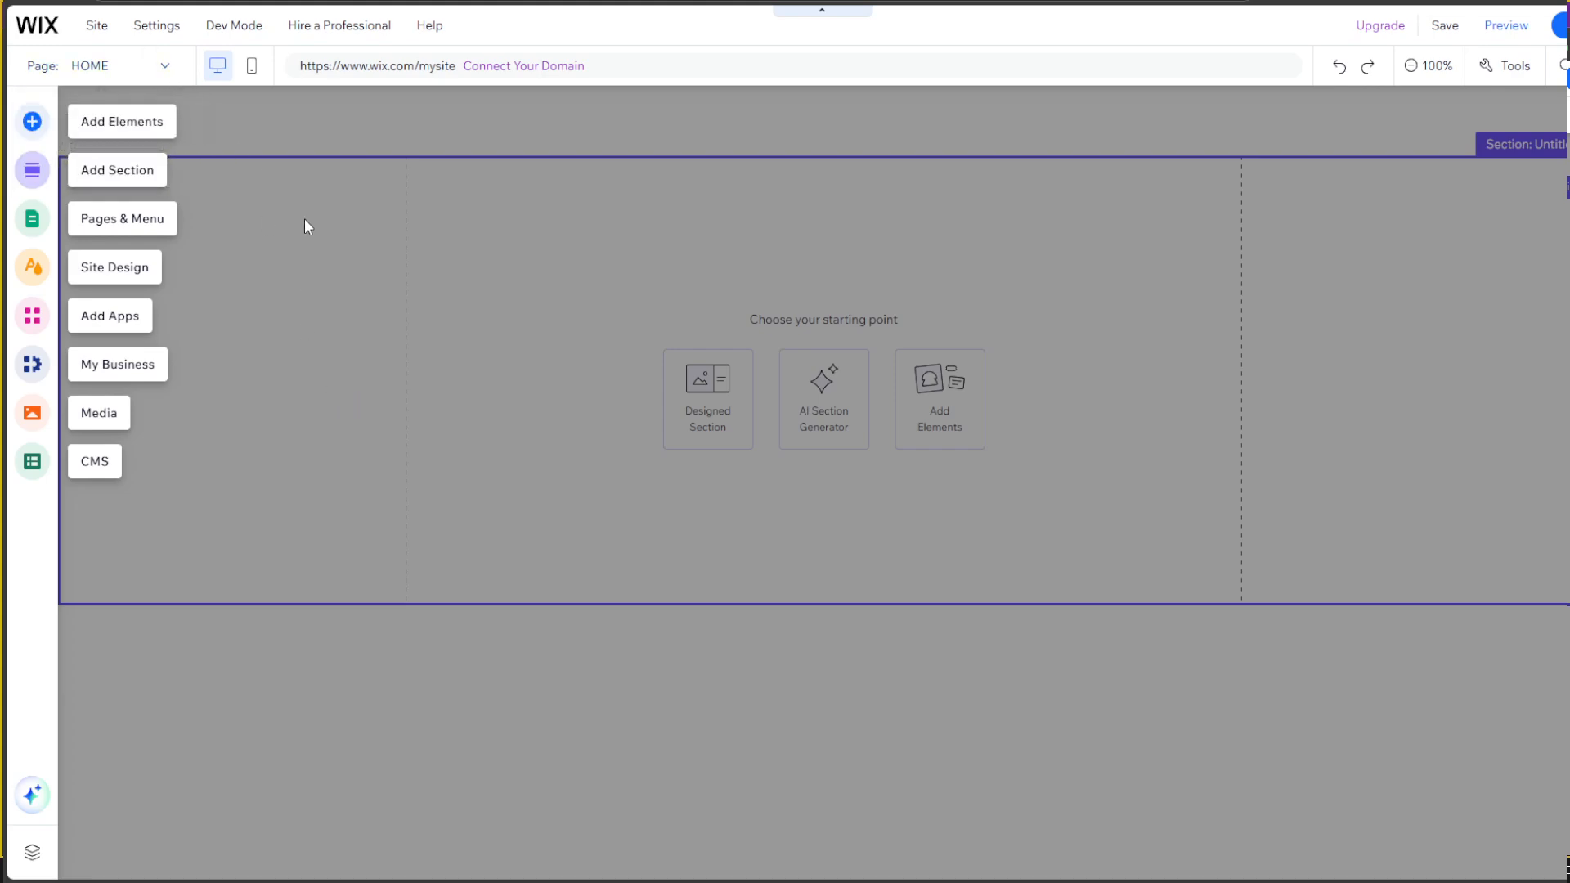
click(164, 65)
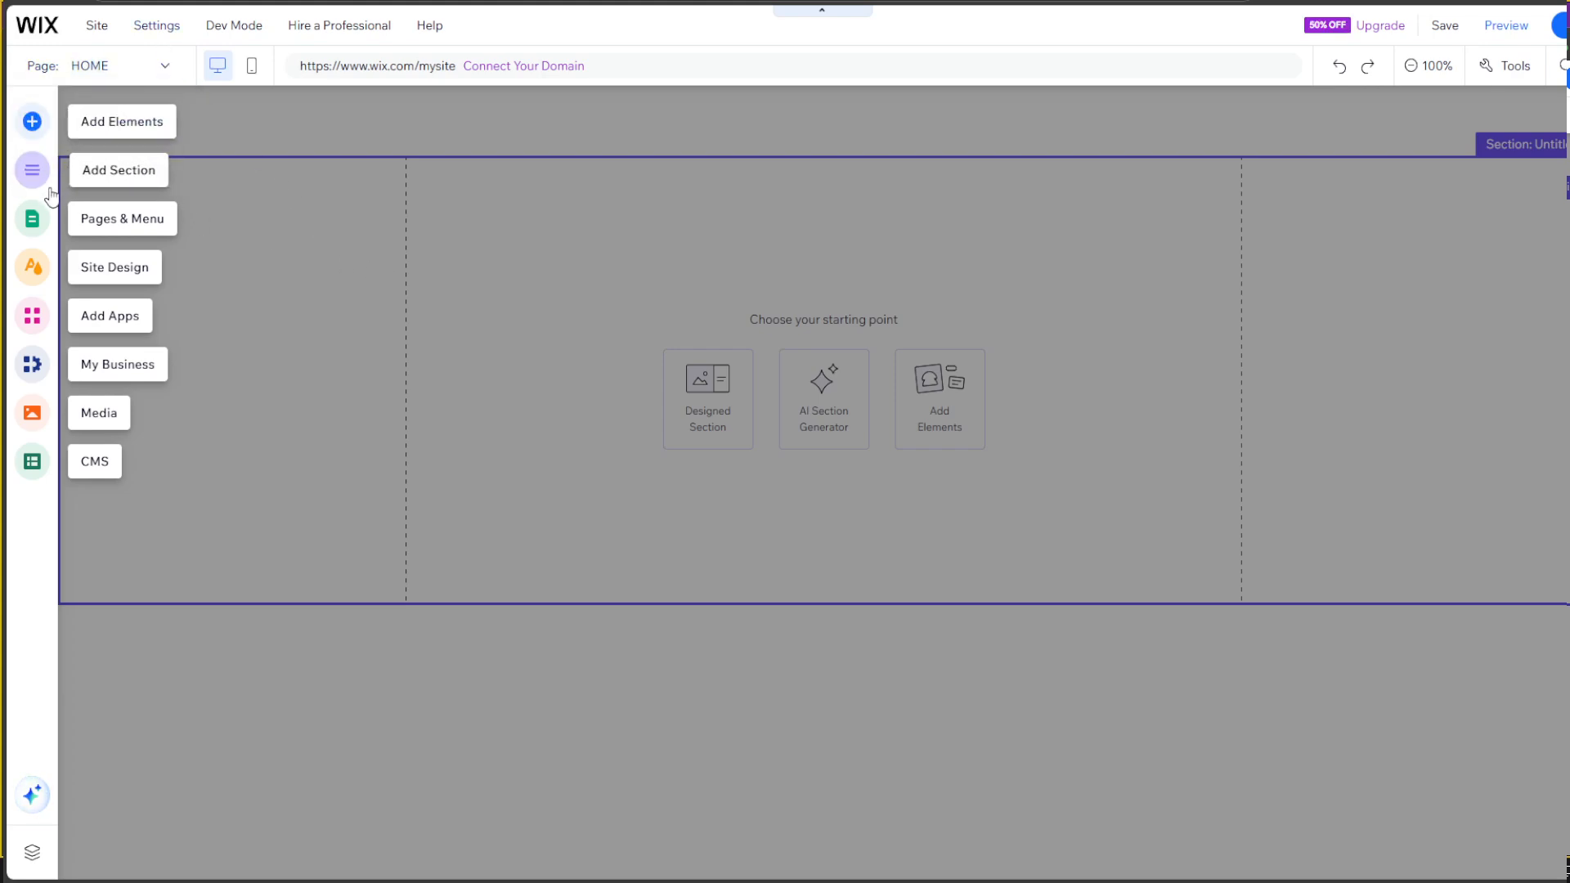
click(25, 223)
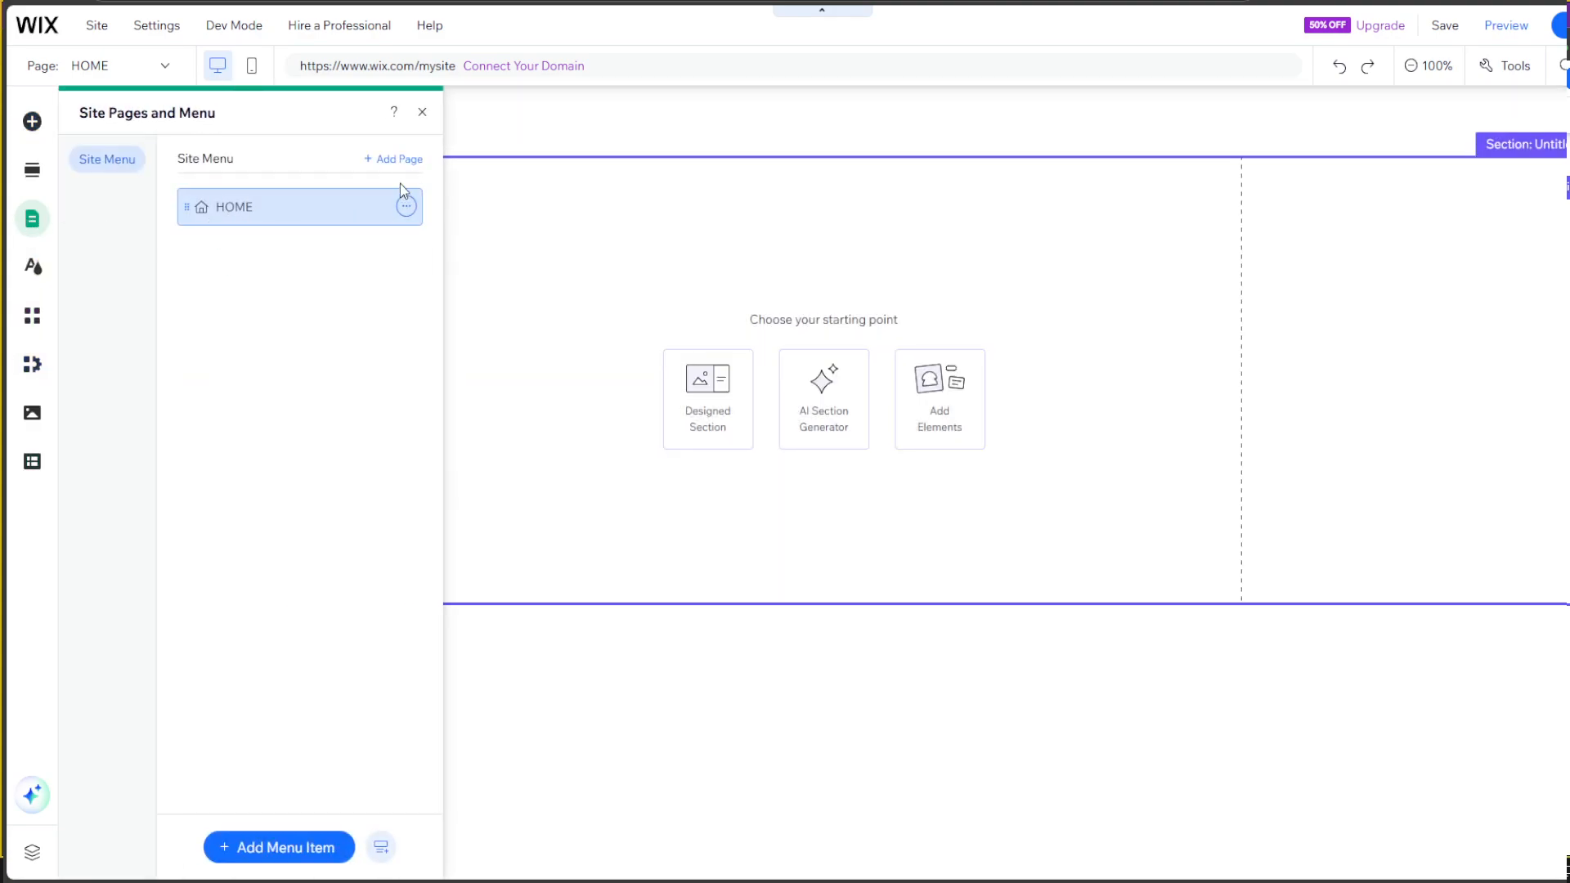
click(390, 162)
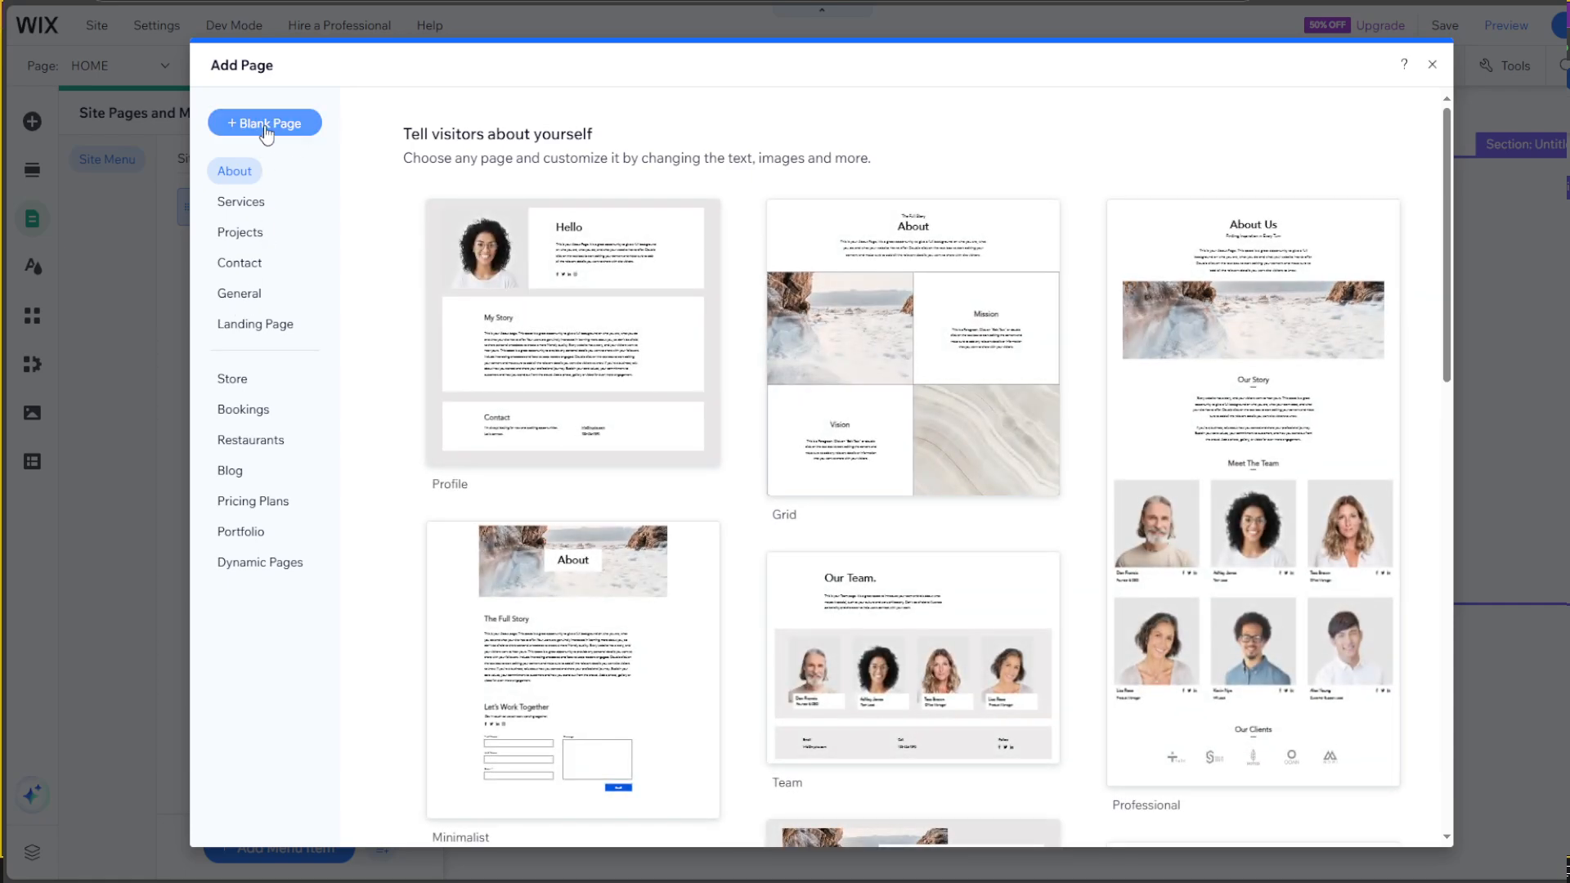
click(1432, 64)
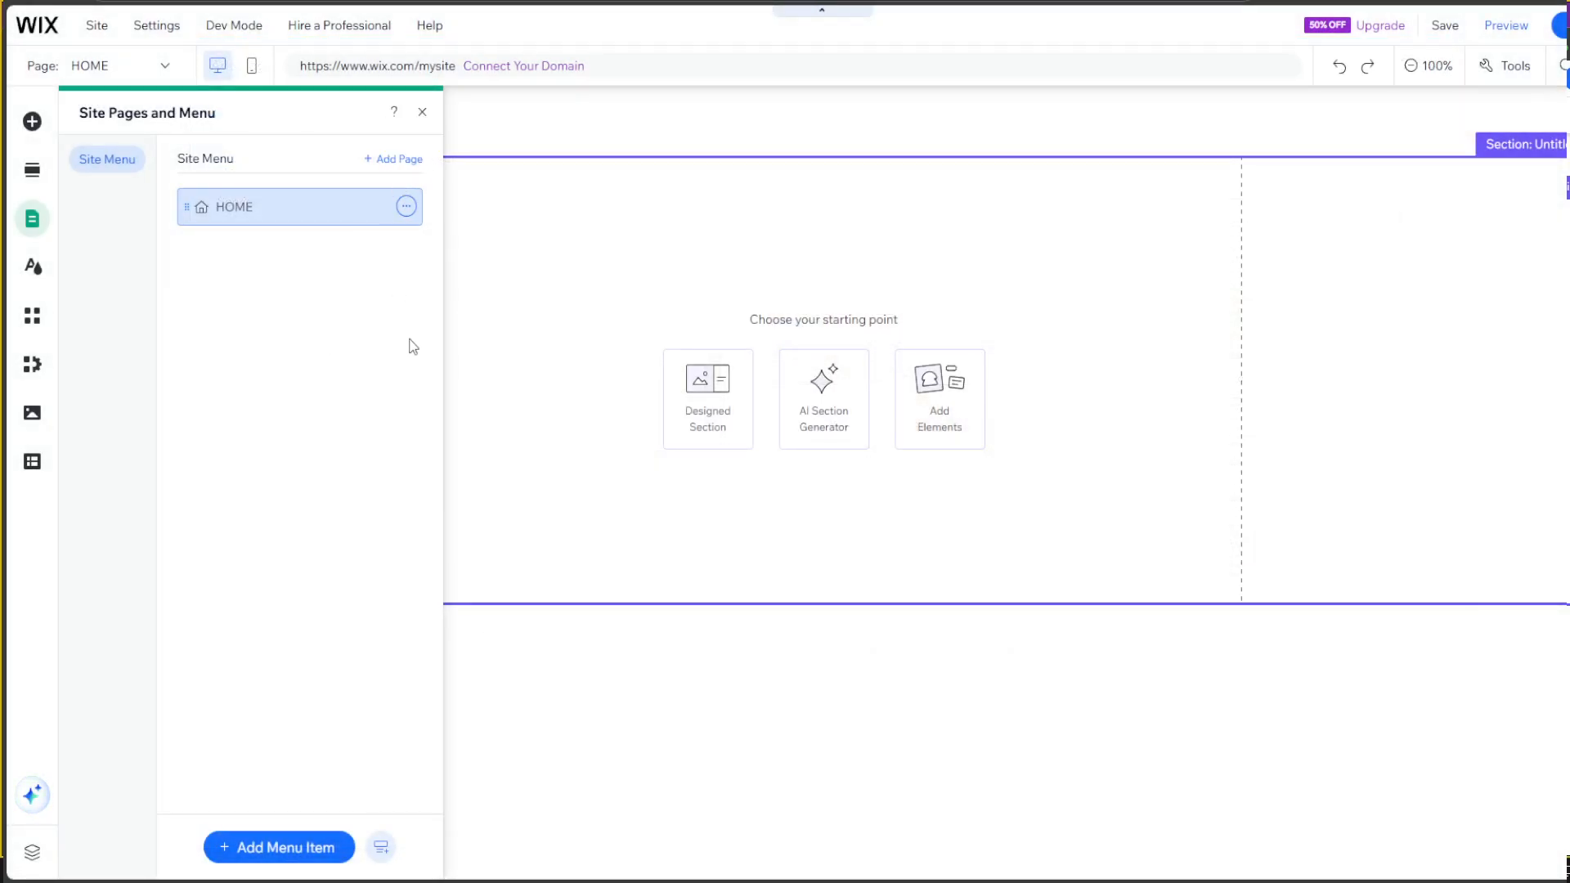
click(445, 239)
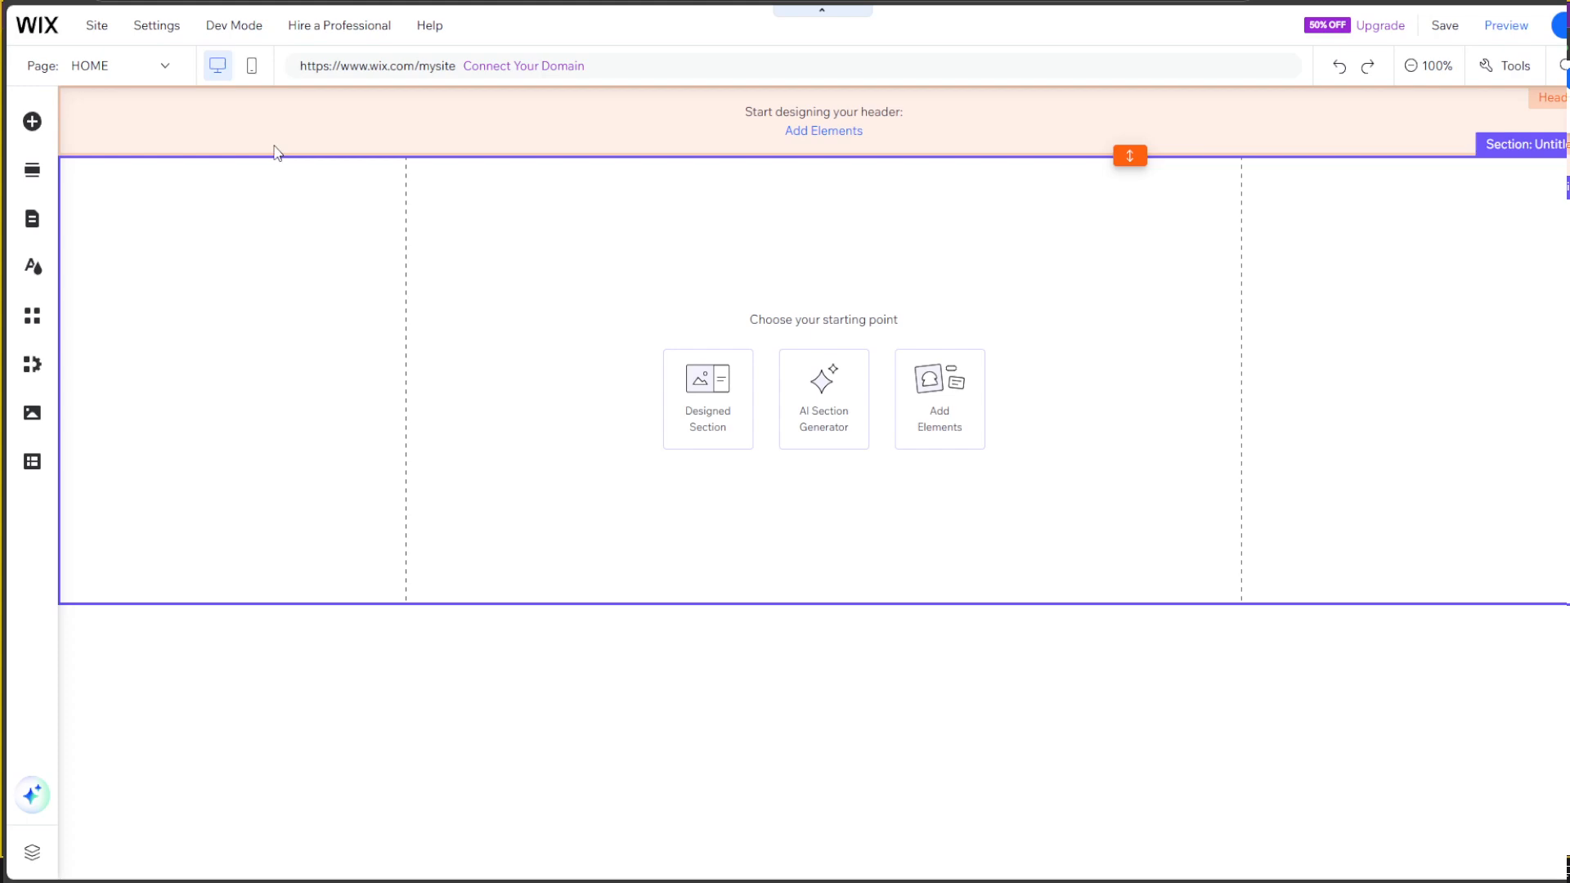
Step: Add a blank page named Members to the site menu
click(33, 233)
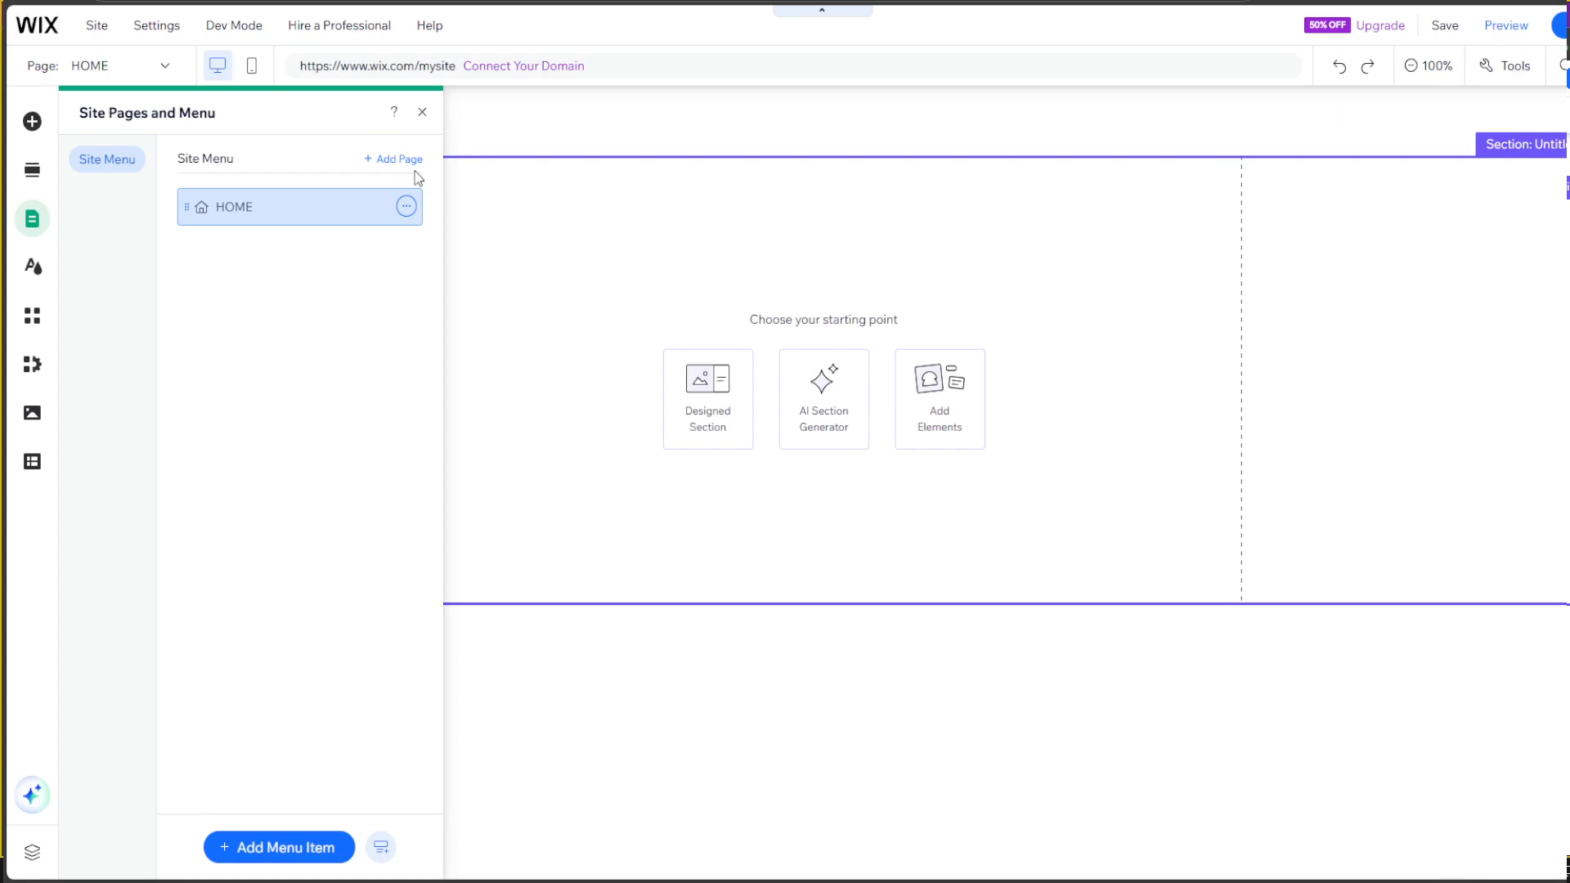
click(406, 160)
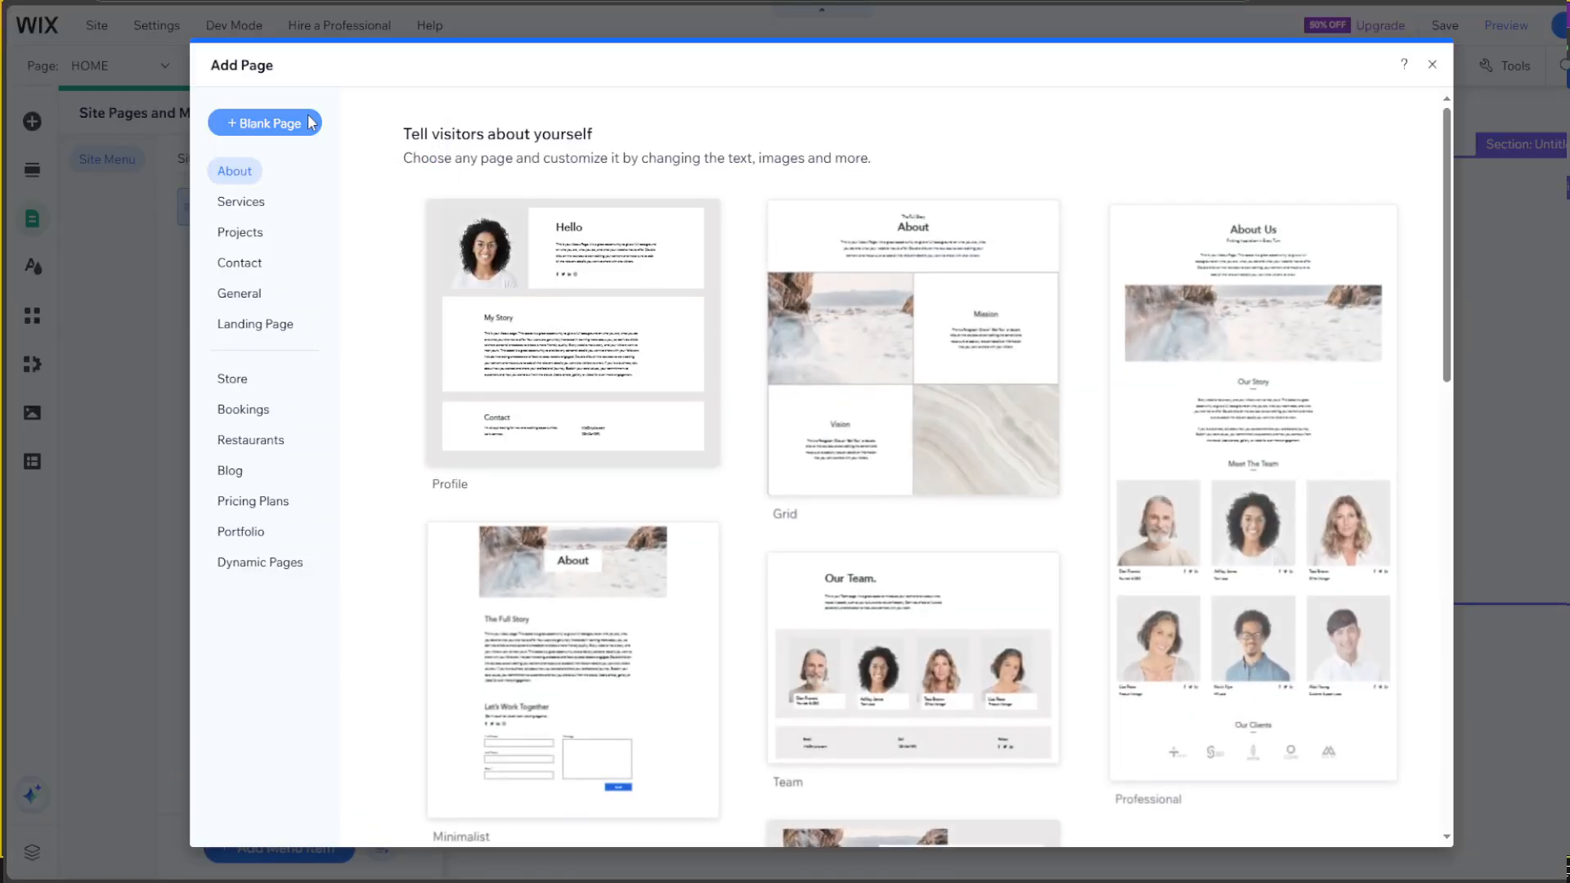
click(241, 121)
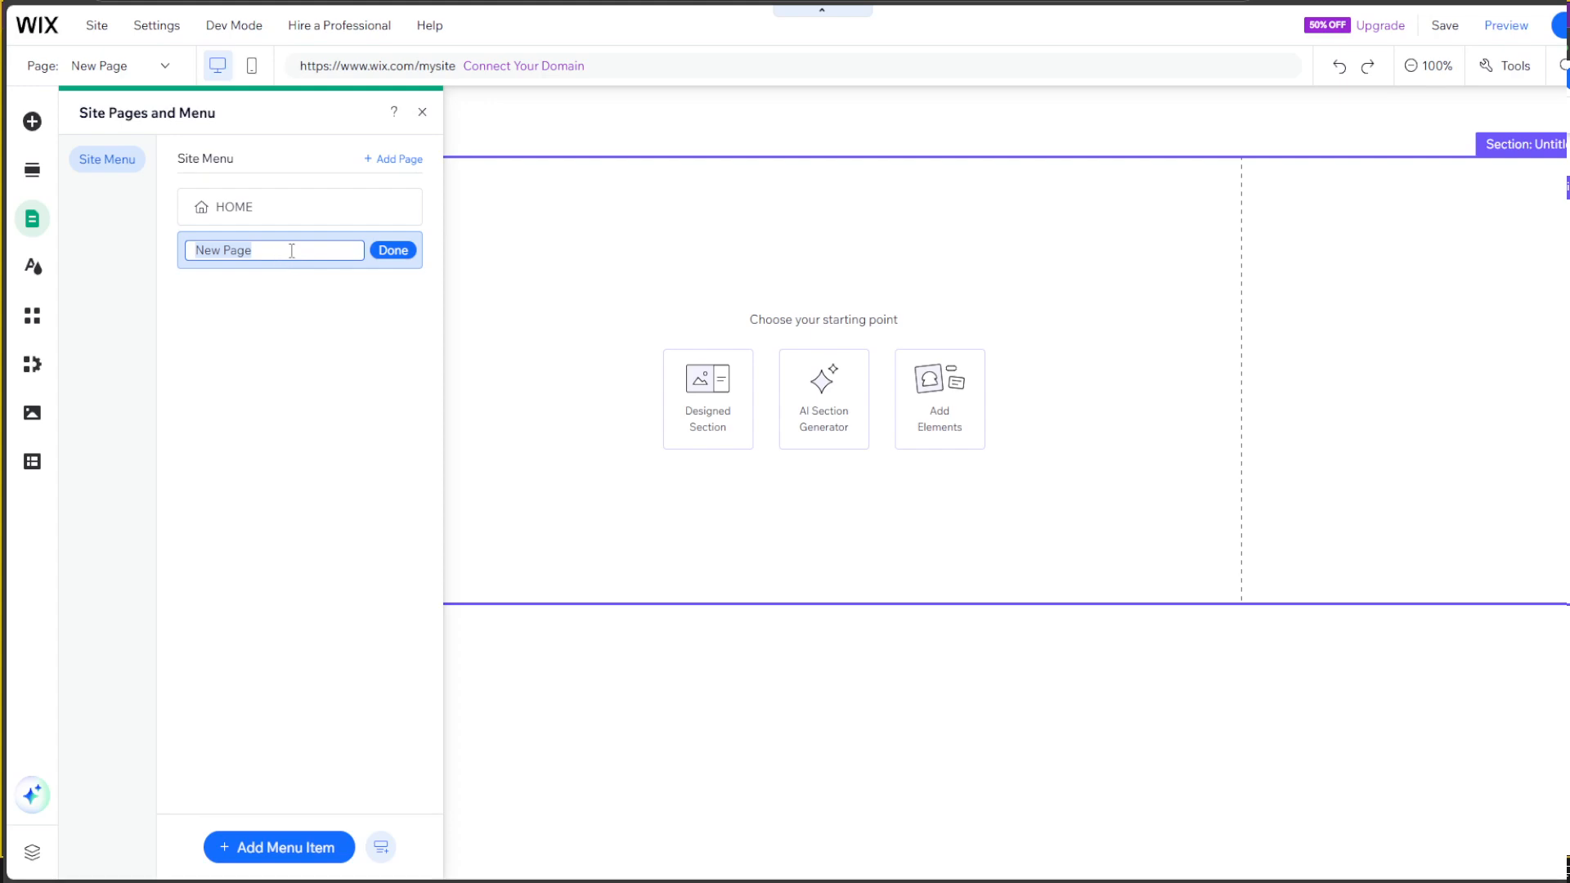
text(Members)
click(393, 251)
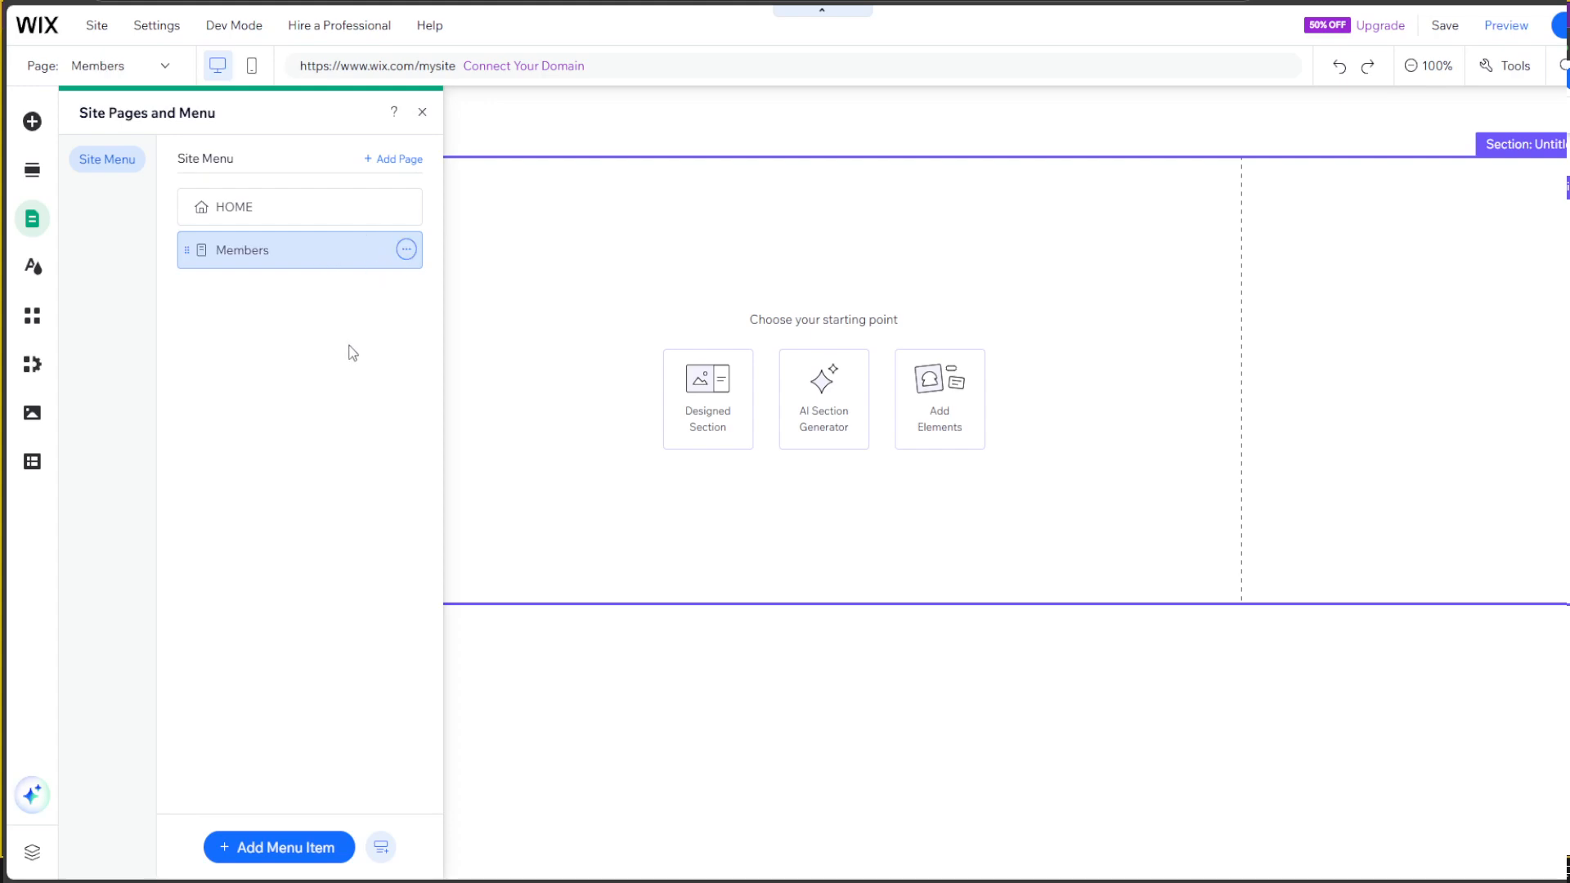
Step: Add another blank page named Portfolio to the site menu
click(390, 162)
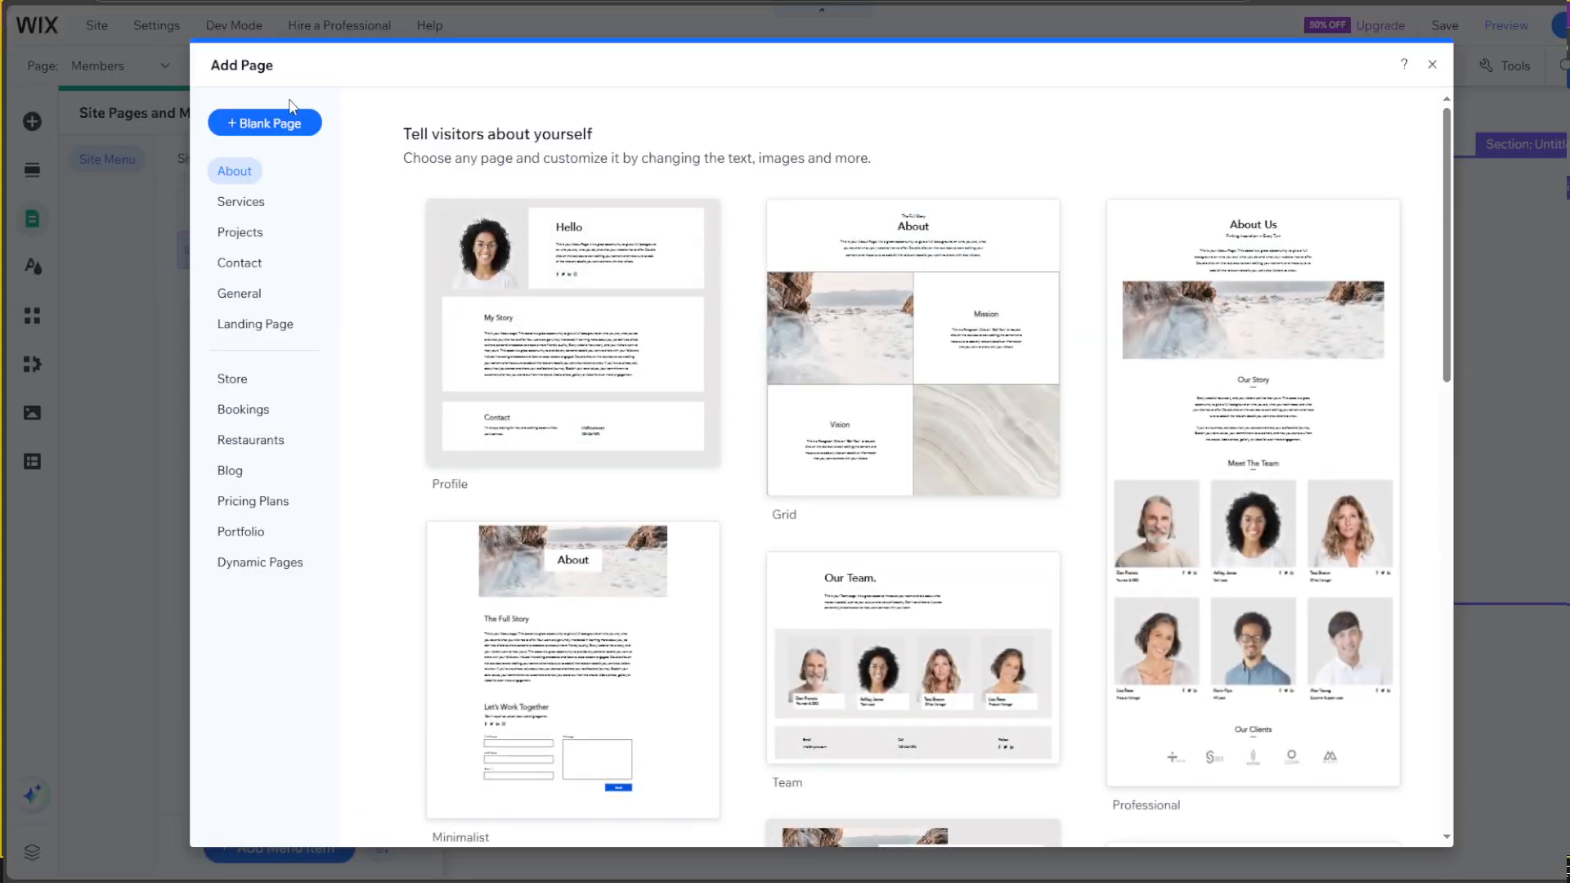
click(267, 124)
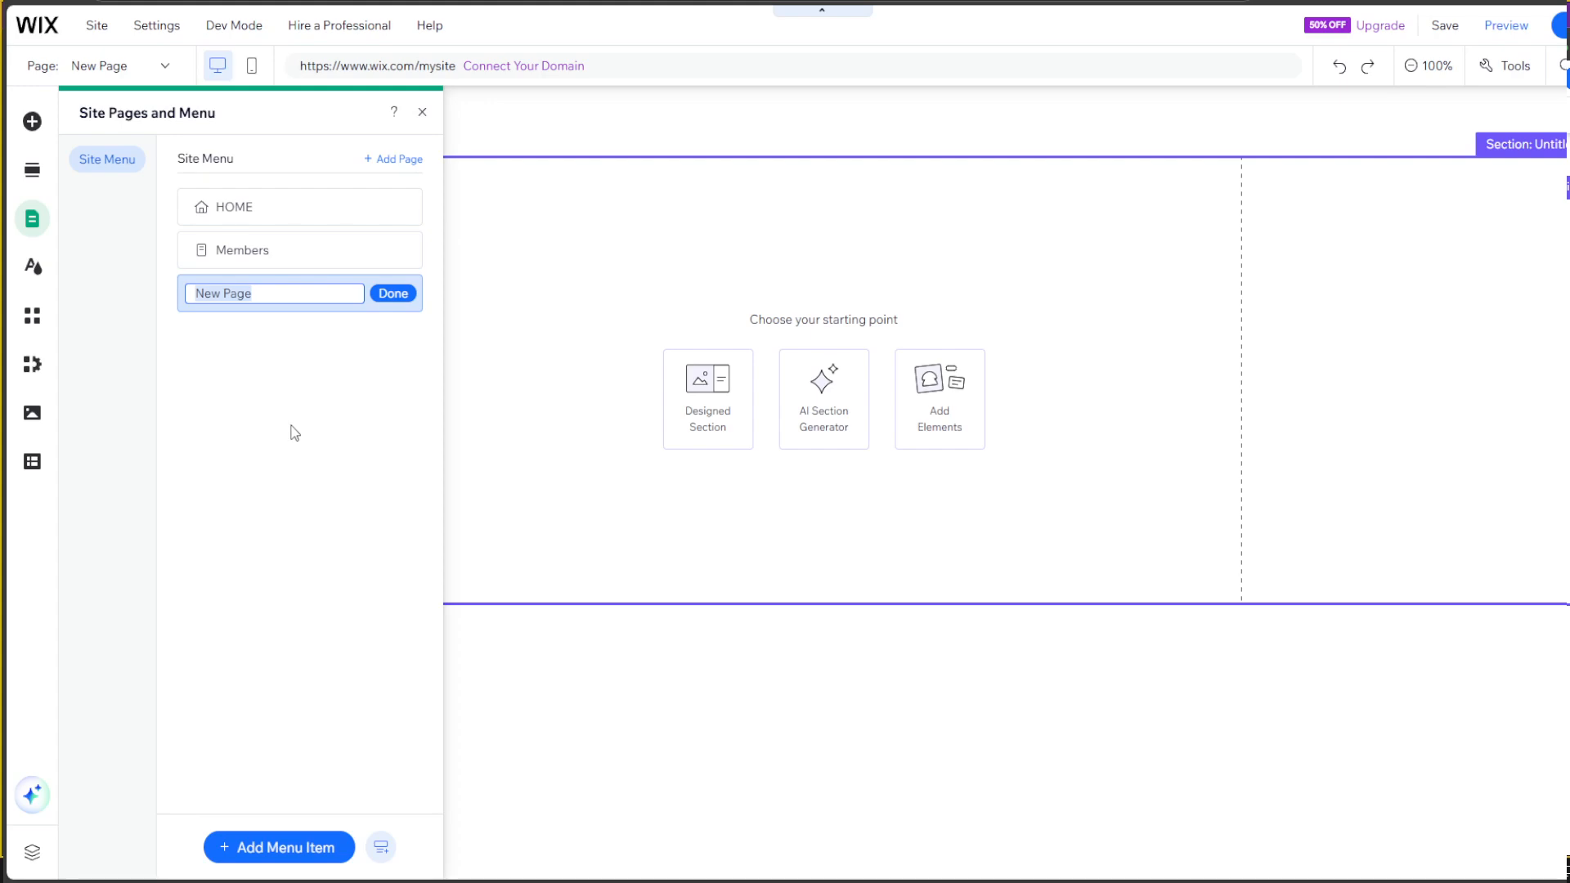
text(Portfolio)
click(401, 296)
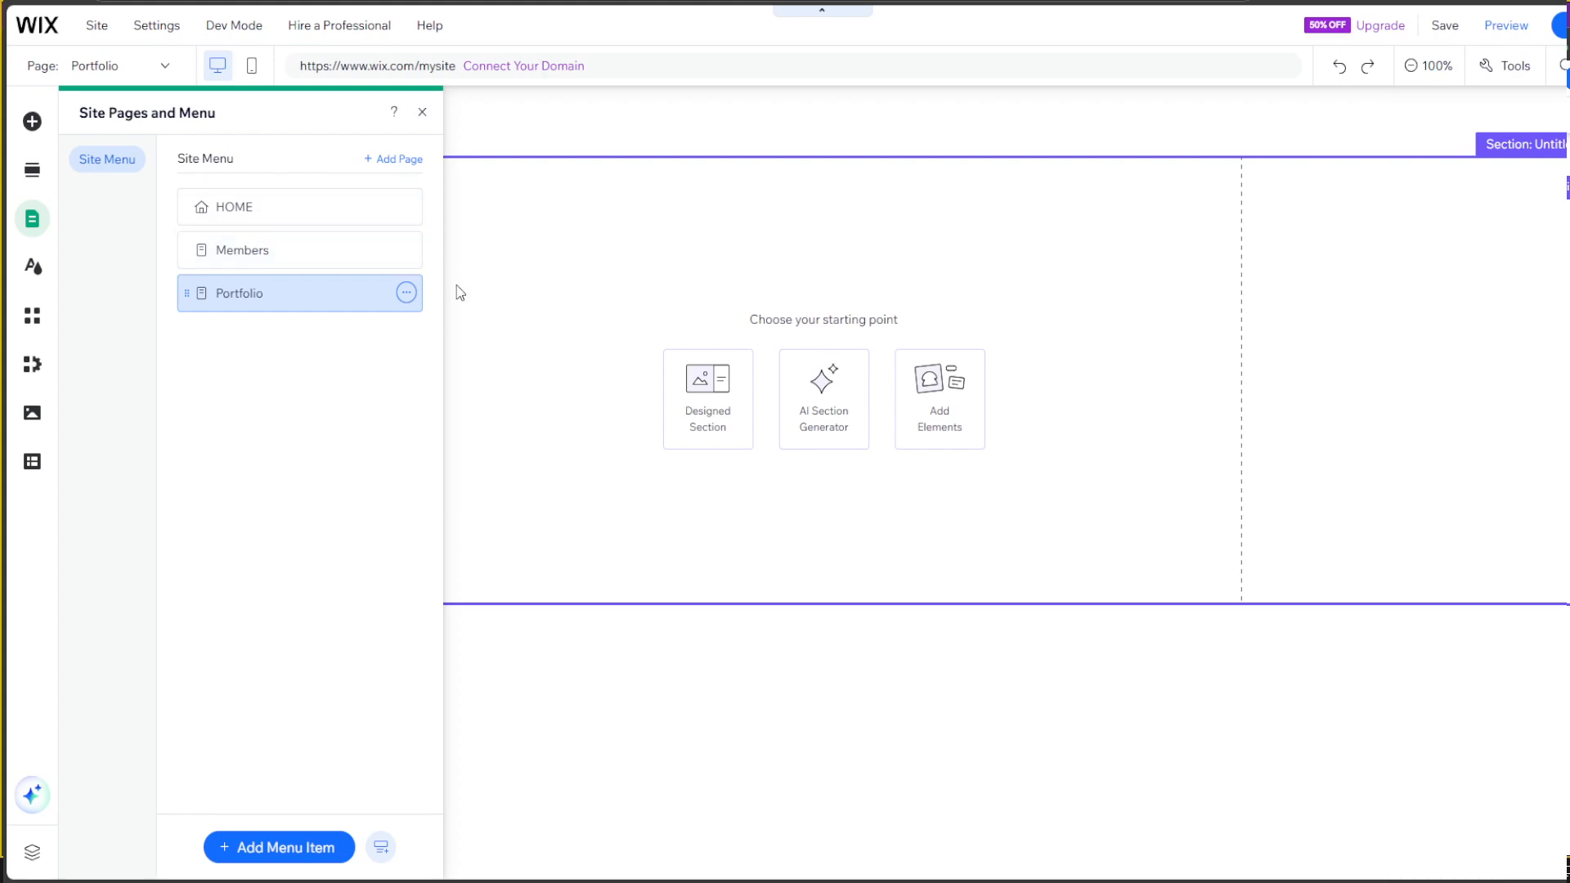
Step: Add a Heading 1 text to the HOME page and place it at the section's upper left, at about x 17, y 97
click(276, 207)
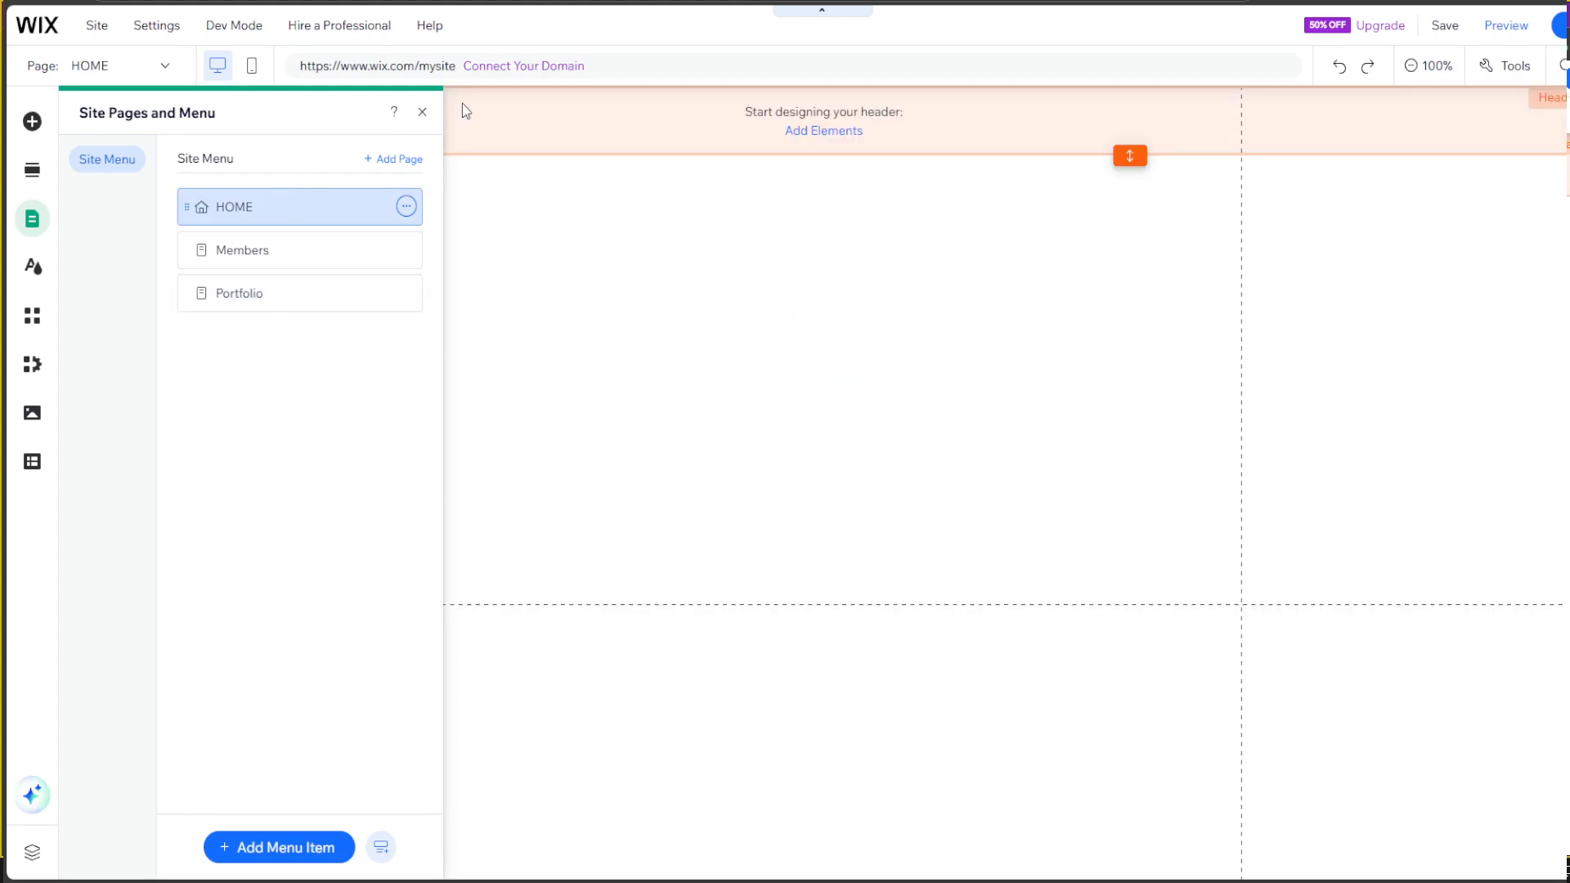
click(421, 112)
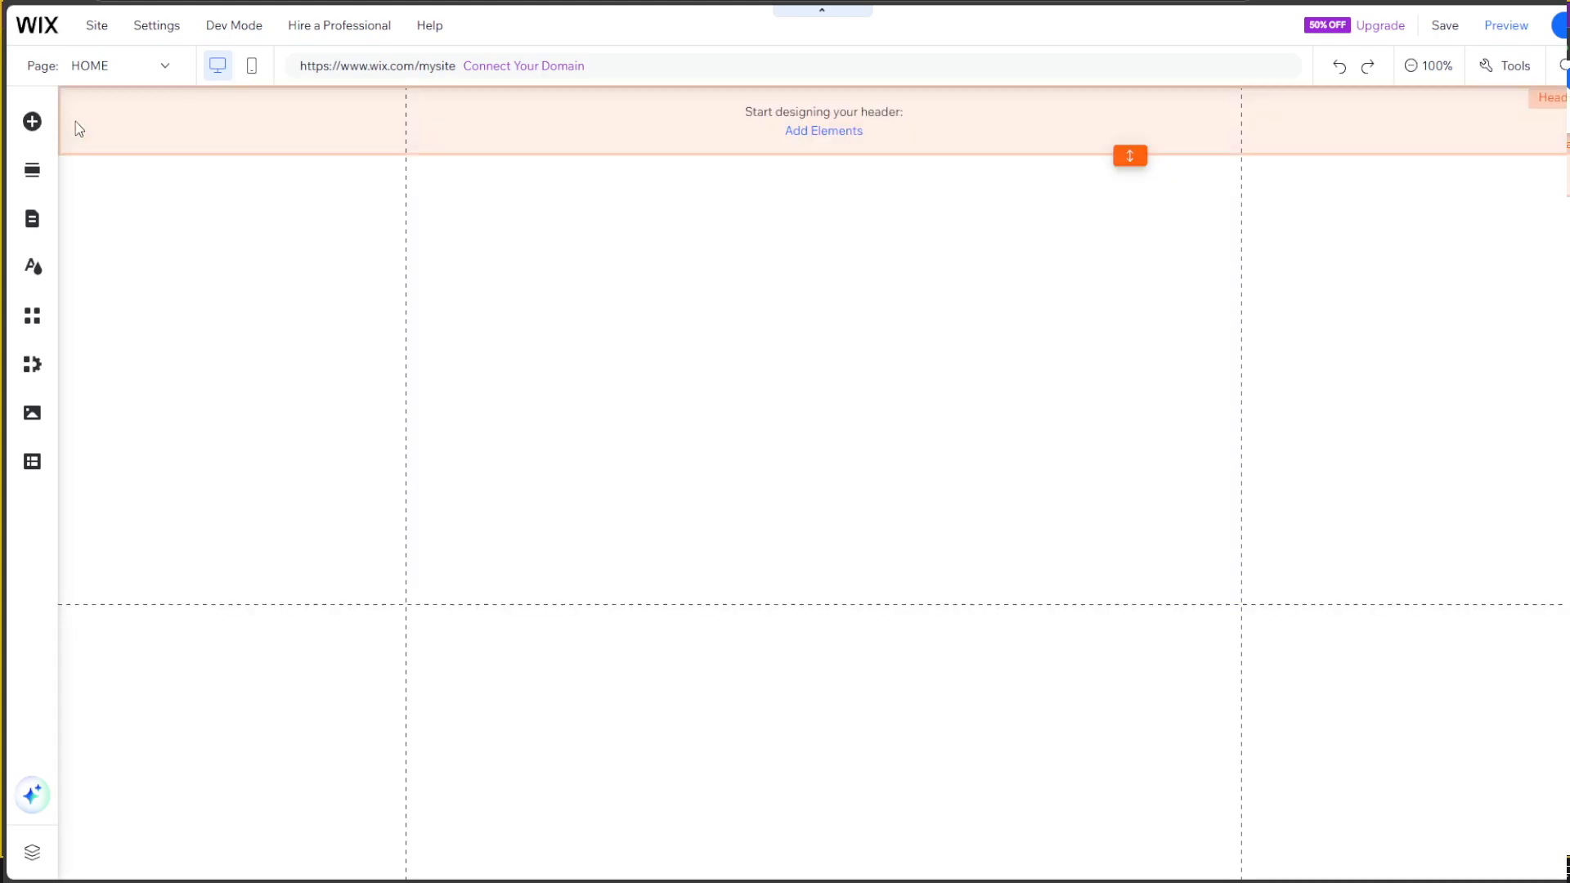
click(33, 124)
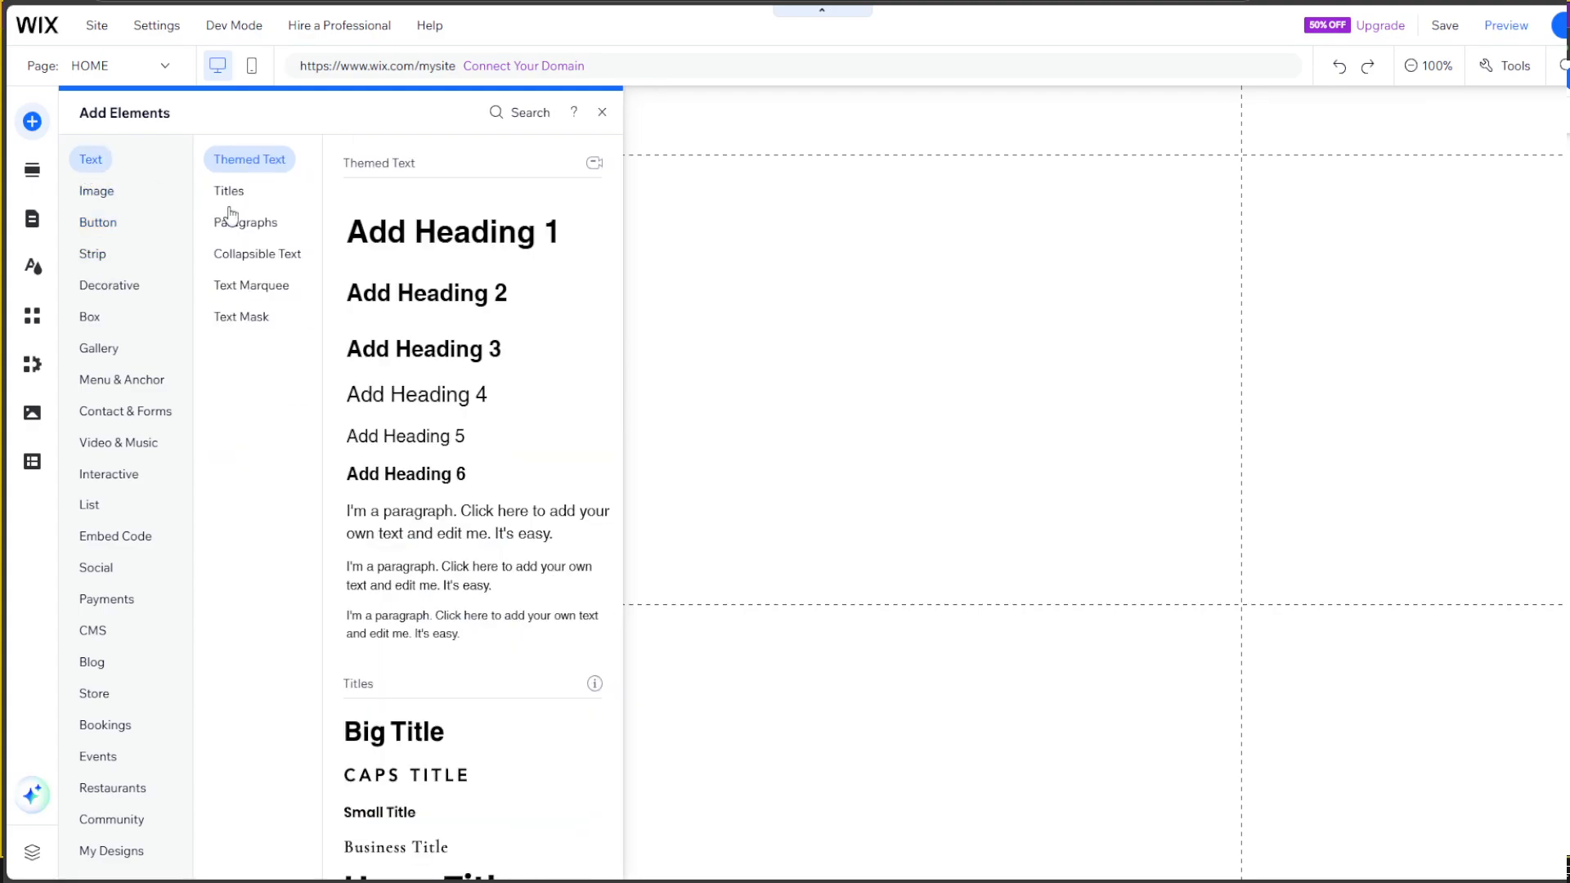
click(431, 227)
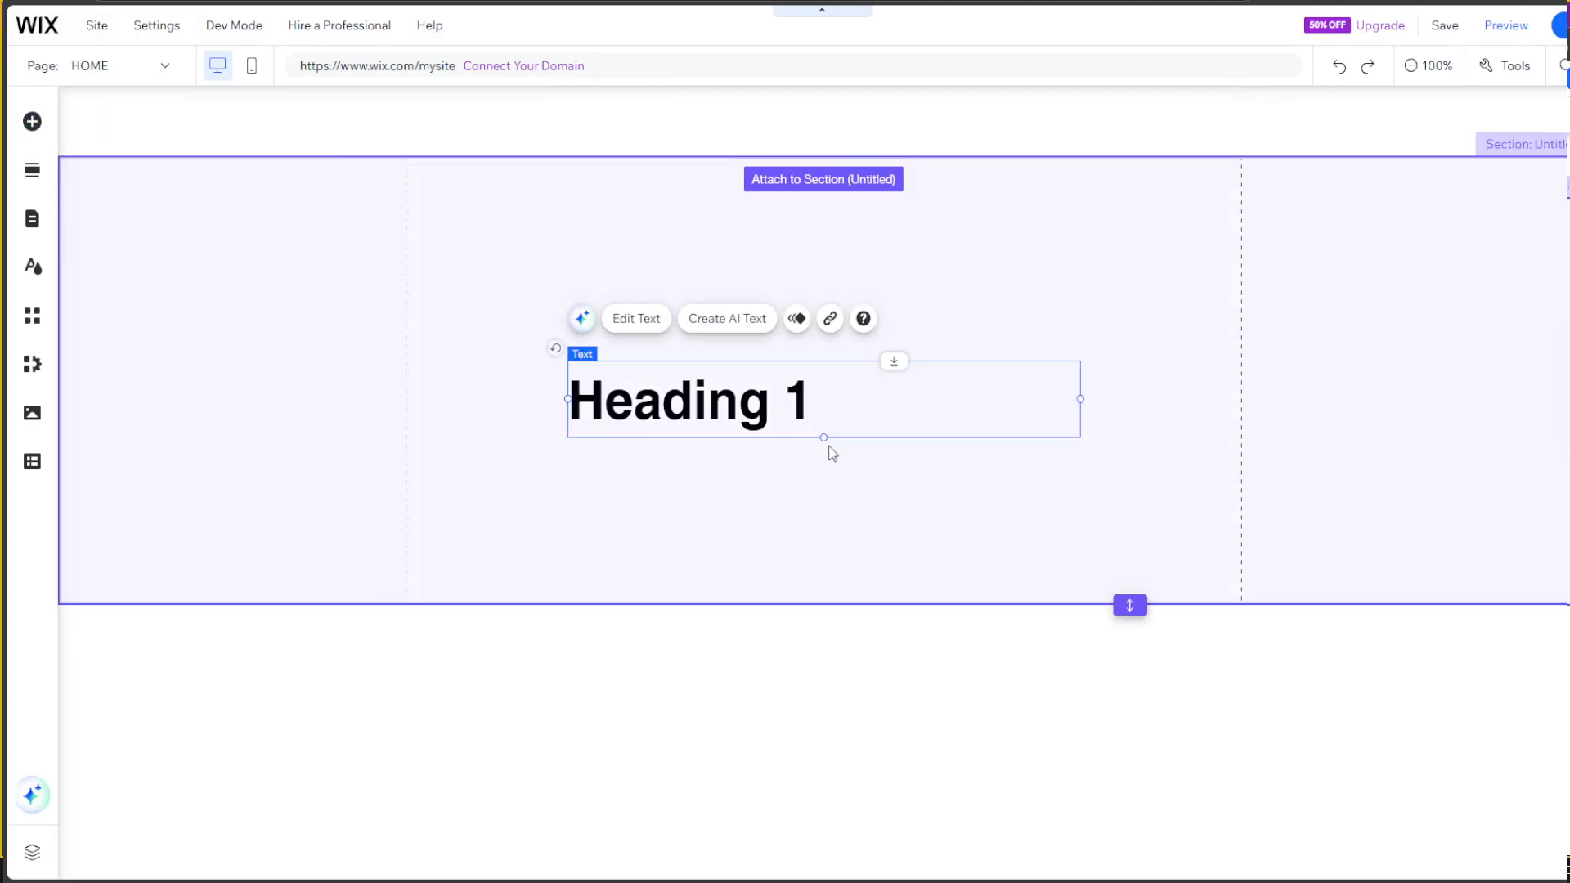
drag(738, 390, 593, 205)
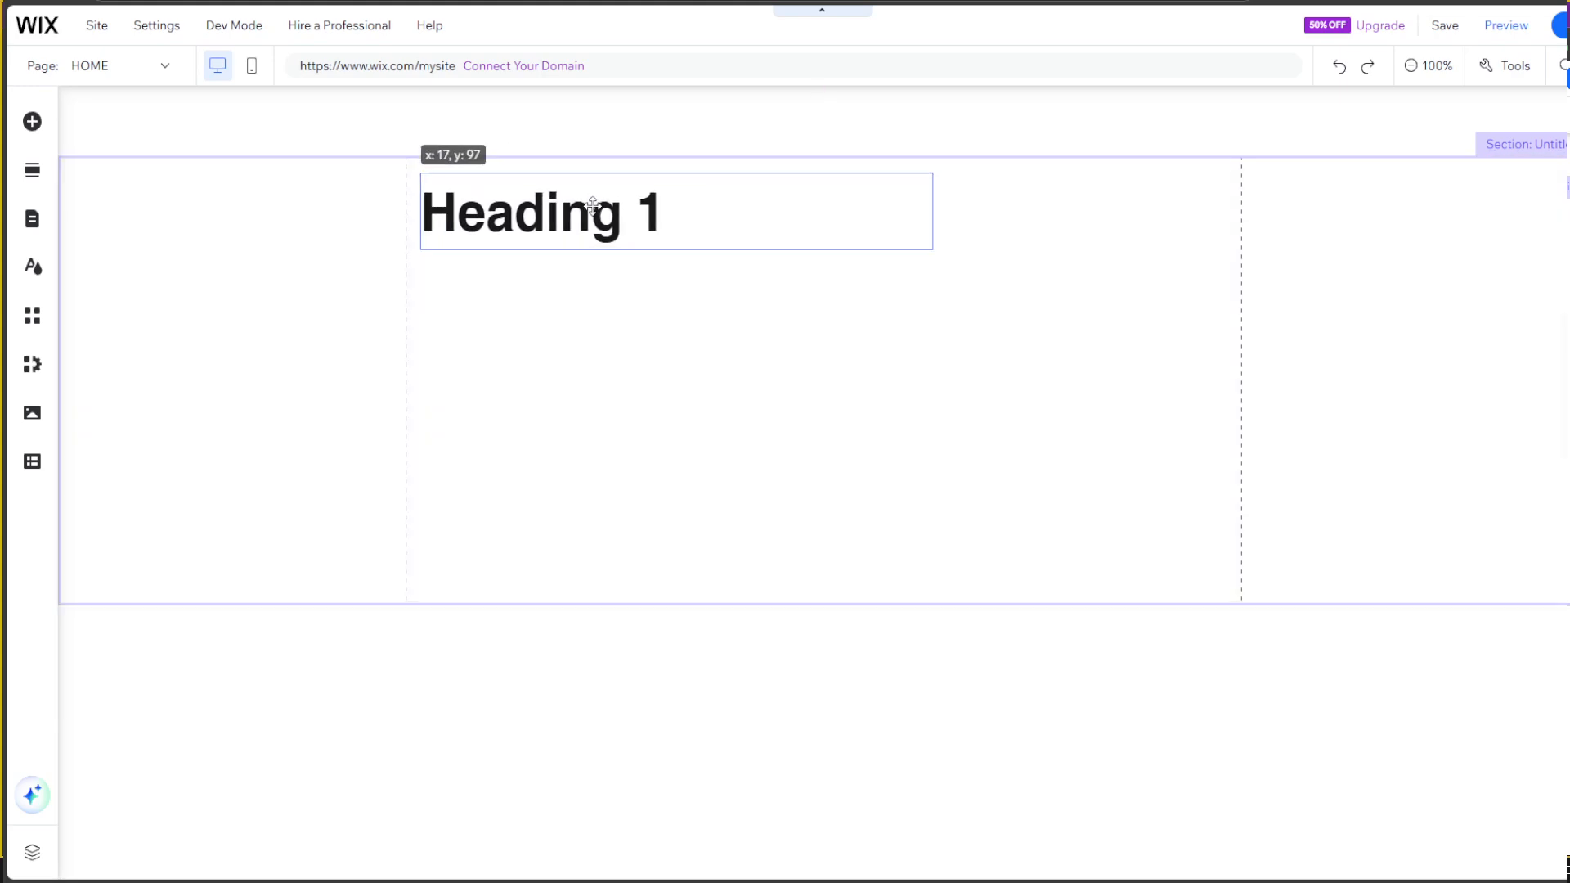
Step: Replace the heading's text with "Group 1"
double_click(536, 211)
text(G)
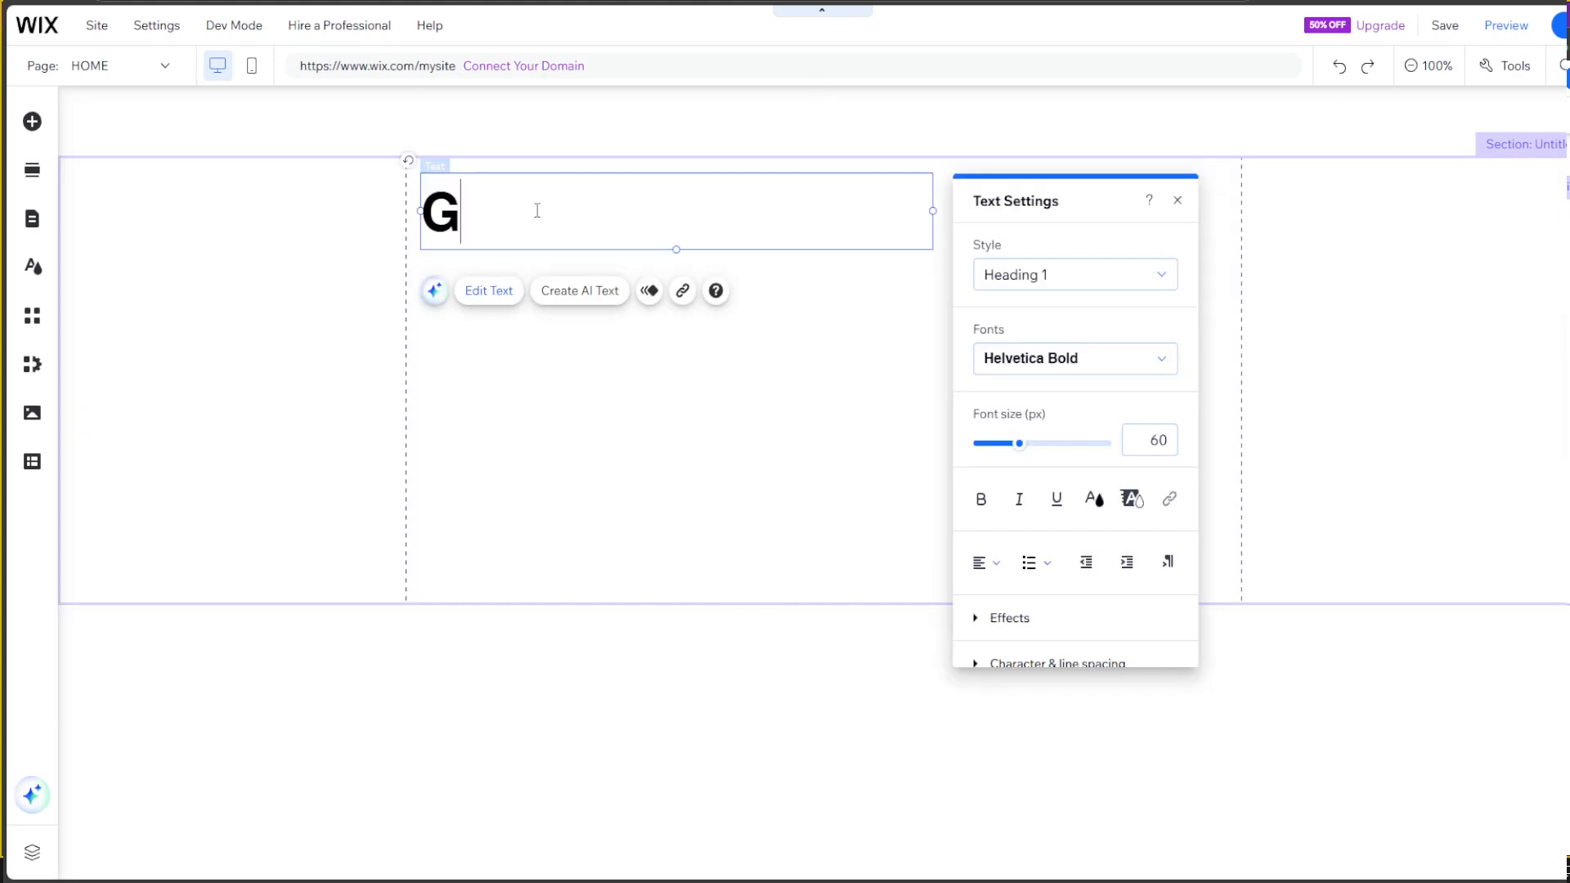
text(roup 1)
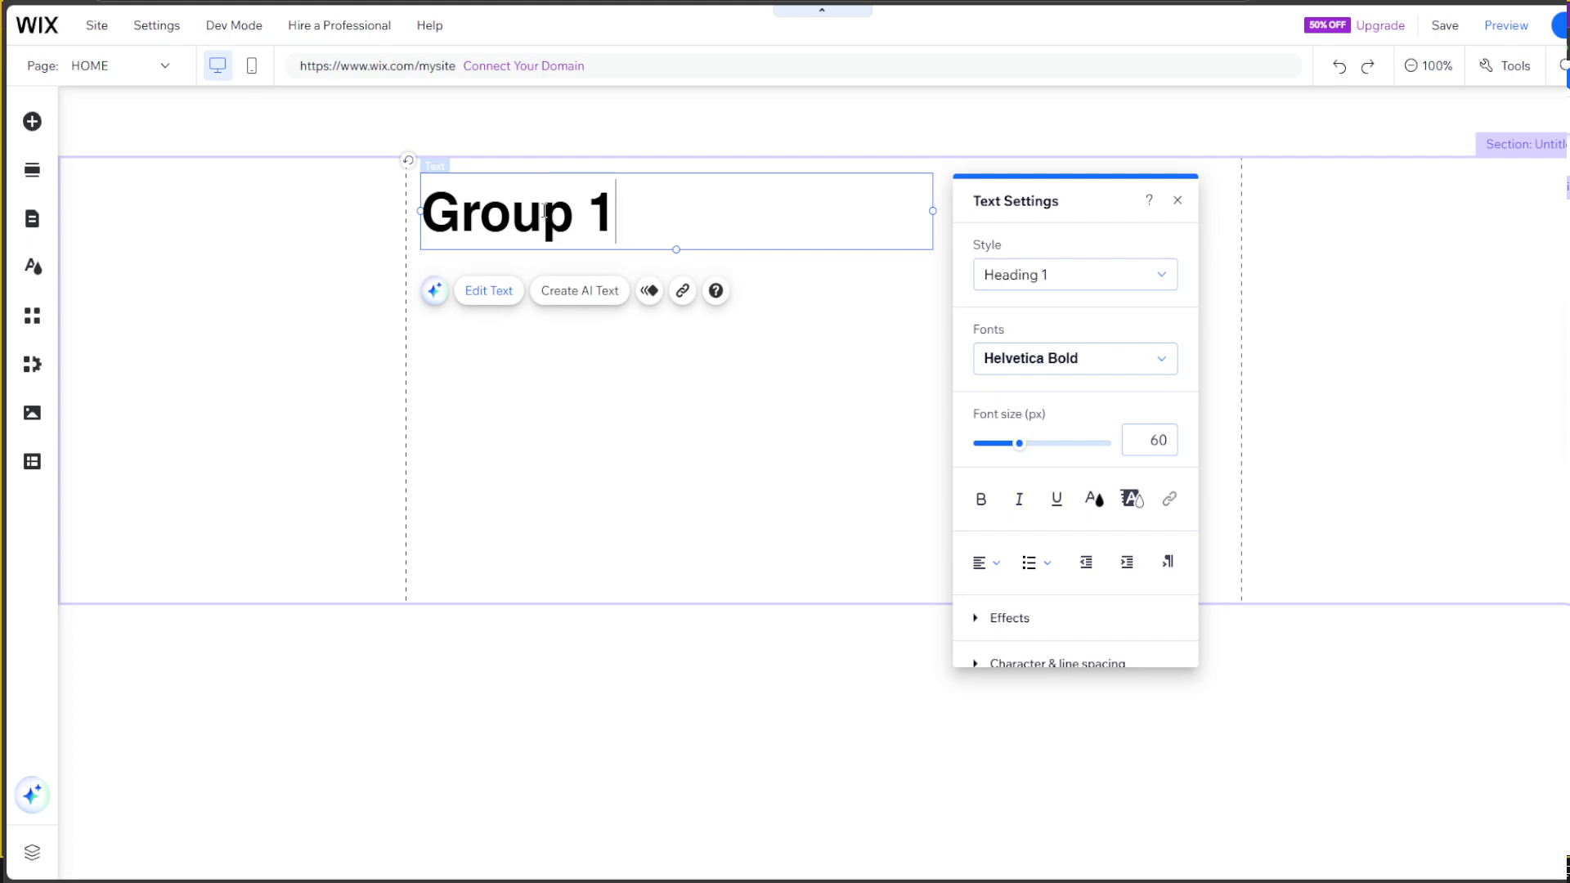
click(651, 380)
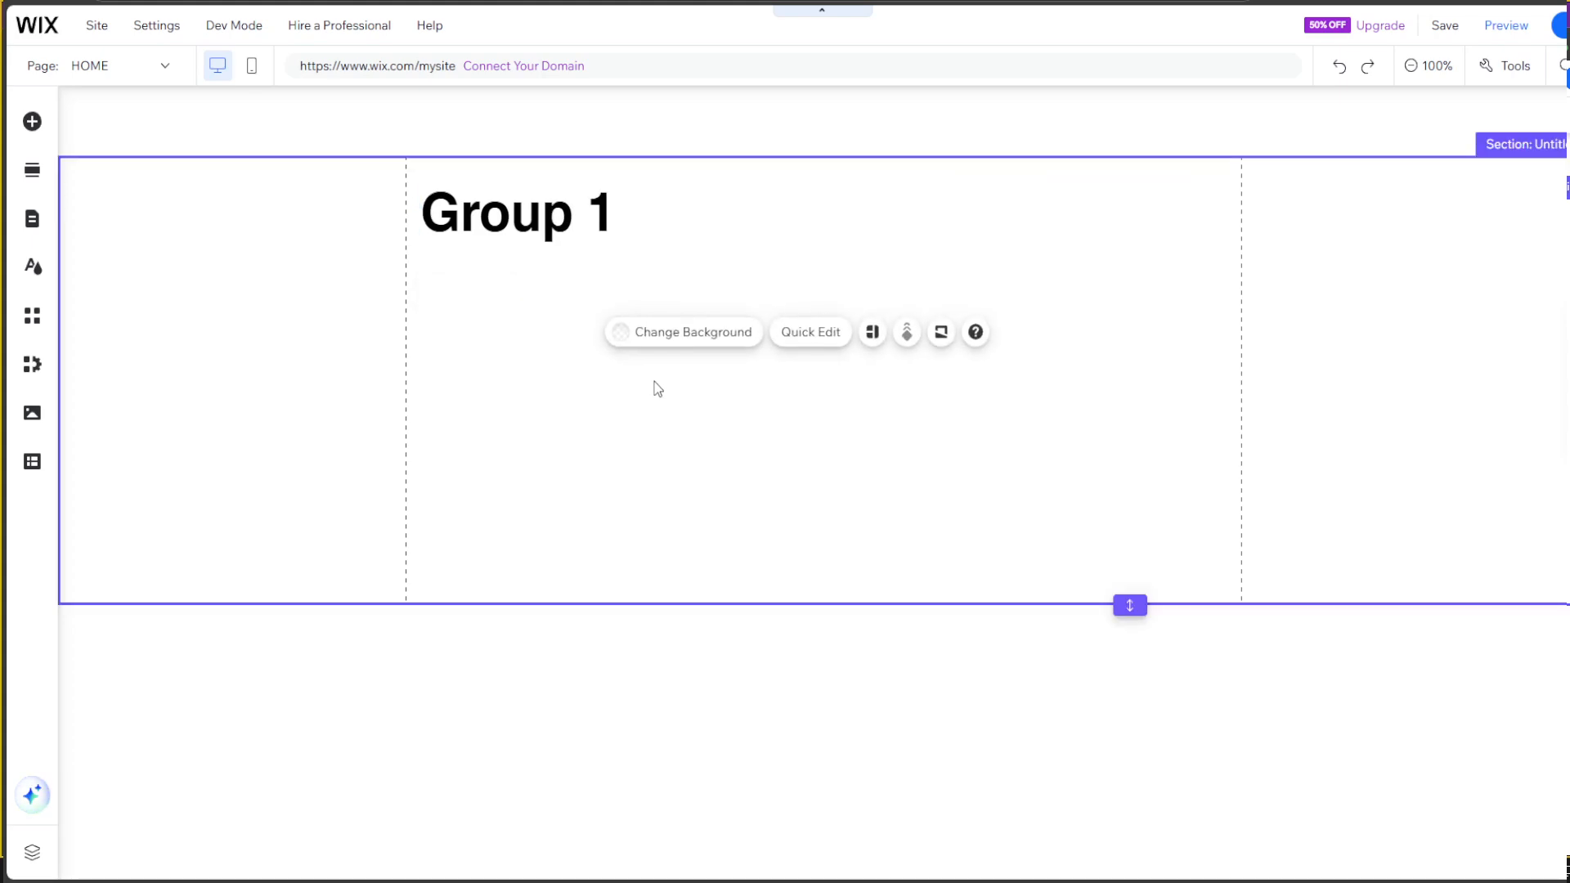
Step: Add a Helvetica Light paragraph under the Group 1 heading, aligned to its left edge, and widen it so the text fits on one line
click(32, 121)
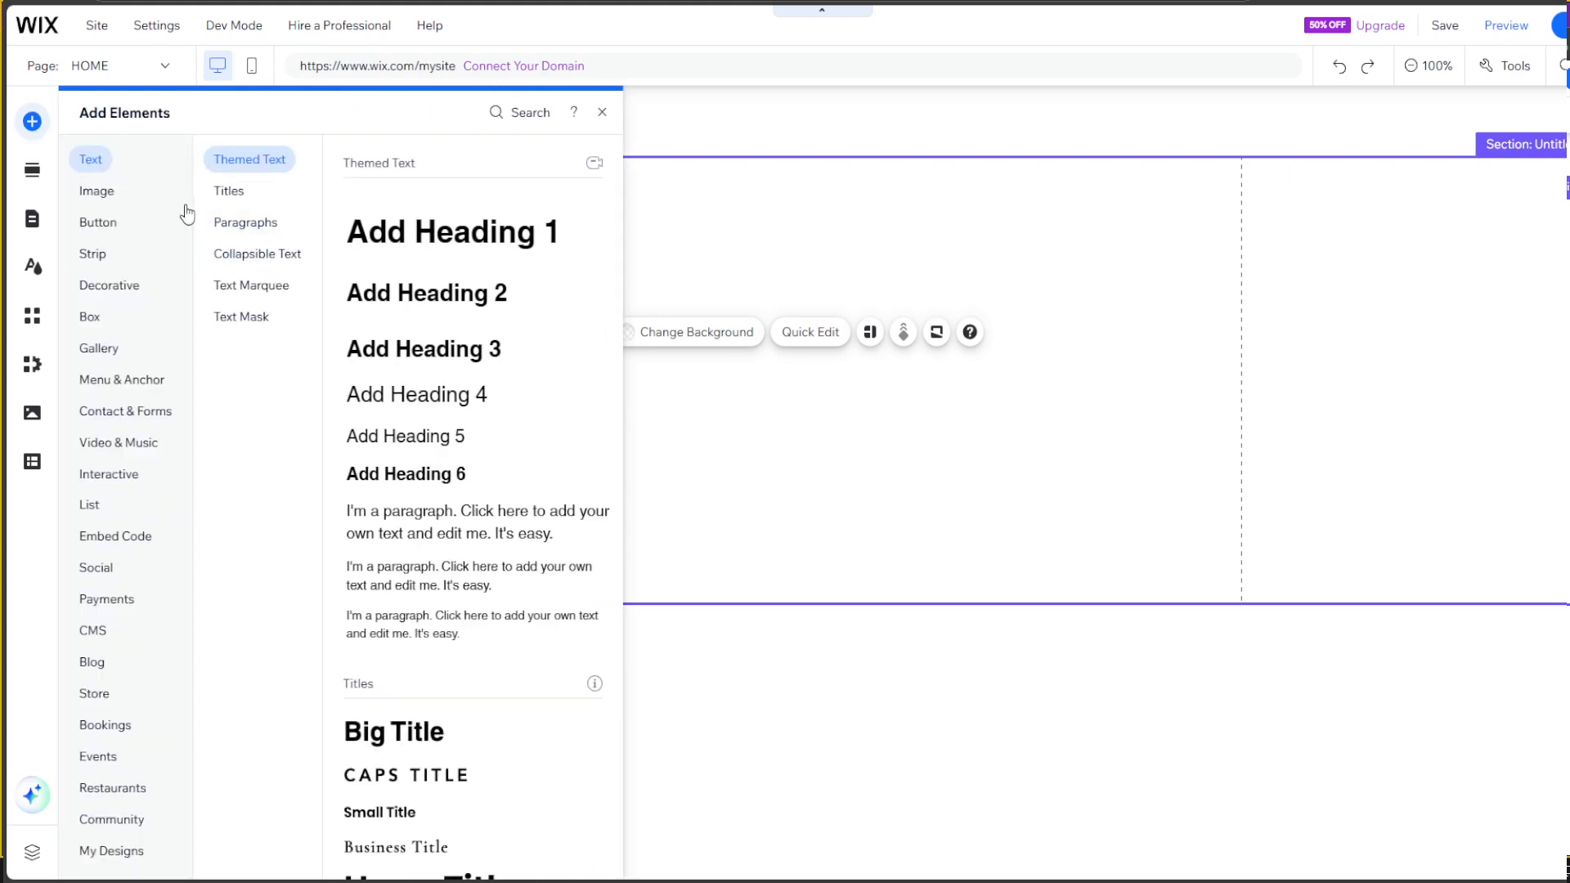
click(247, 222)
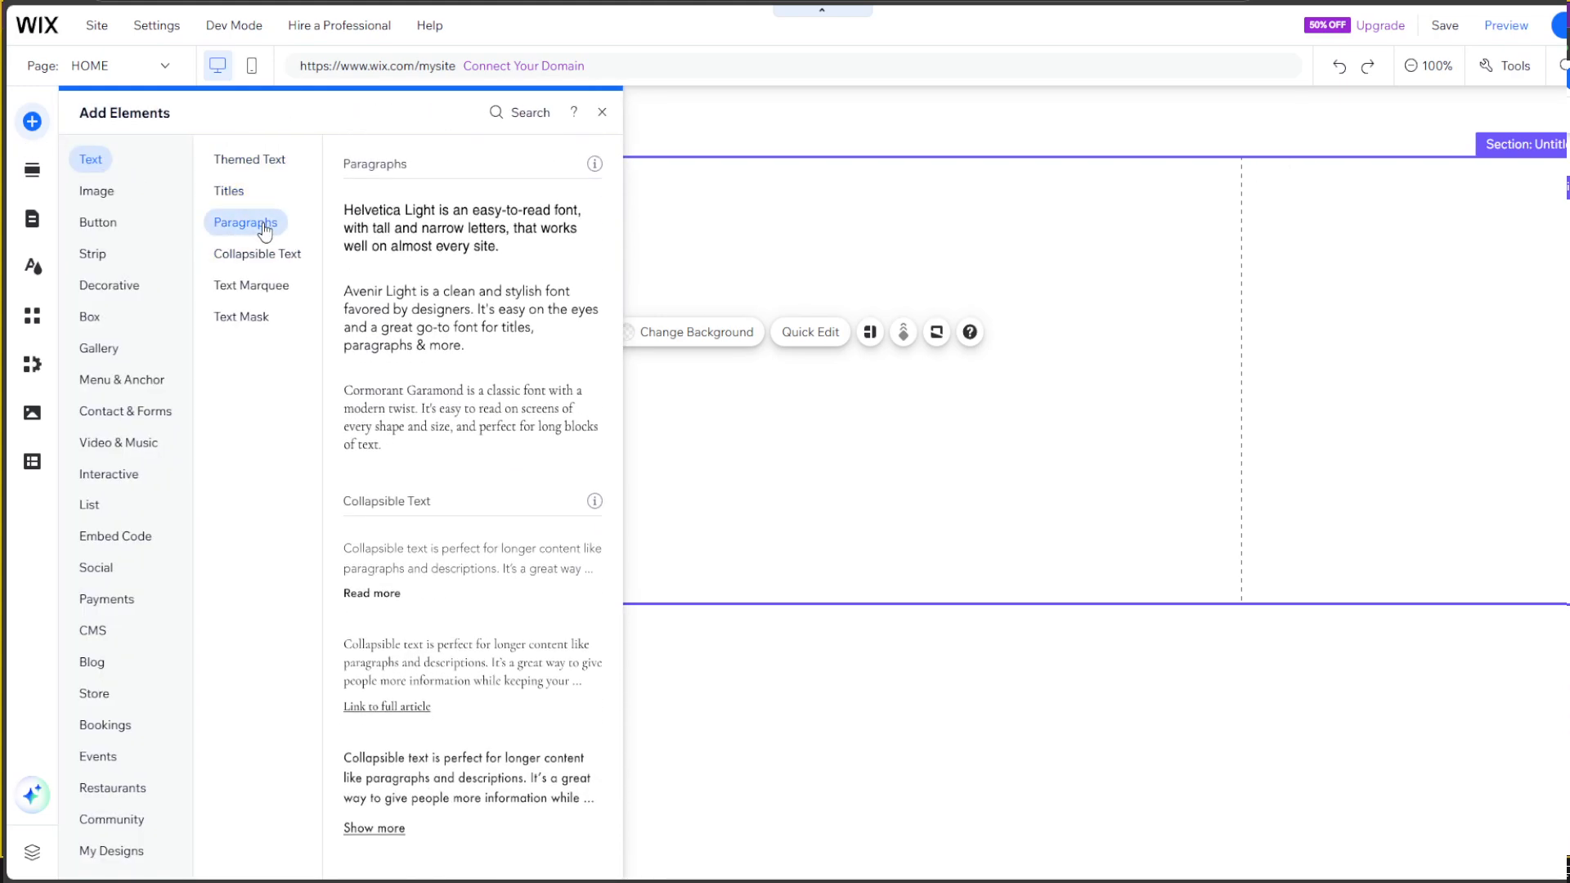
click(417, 231)
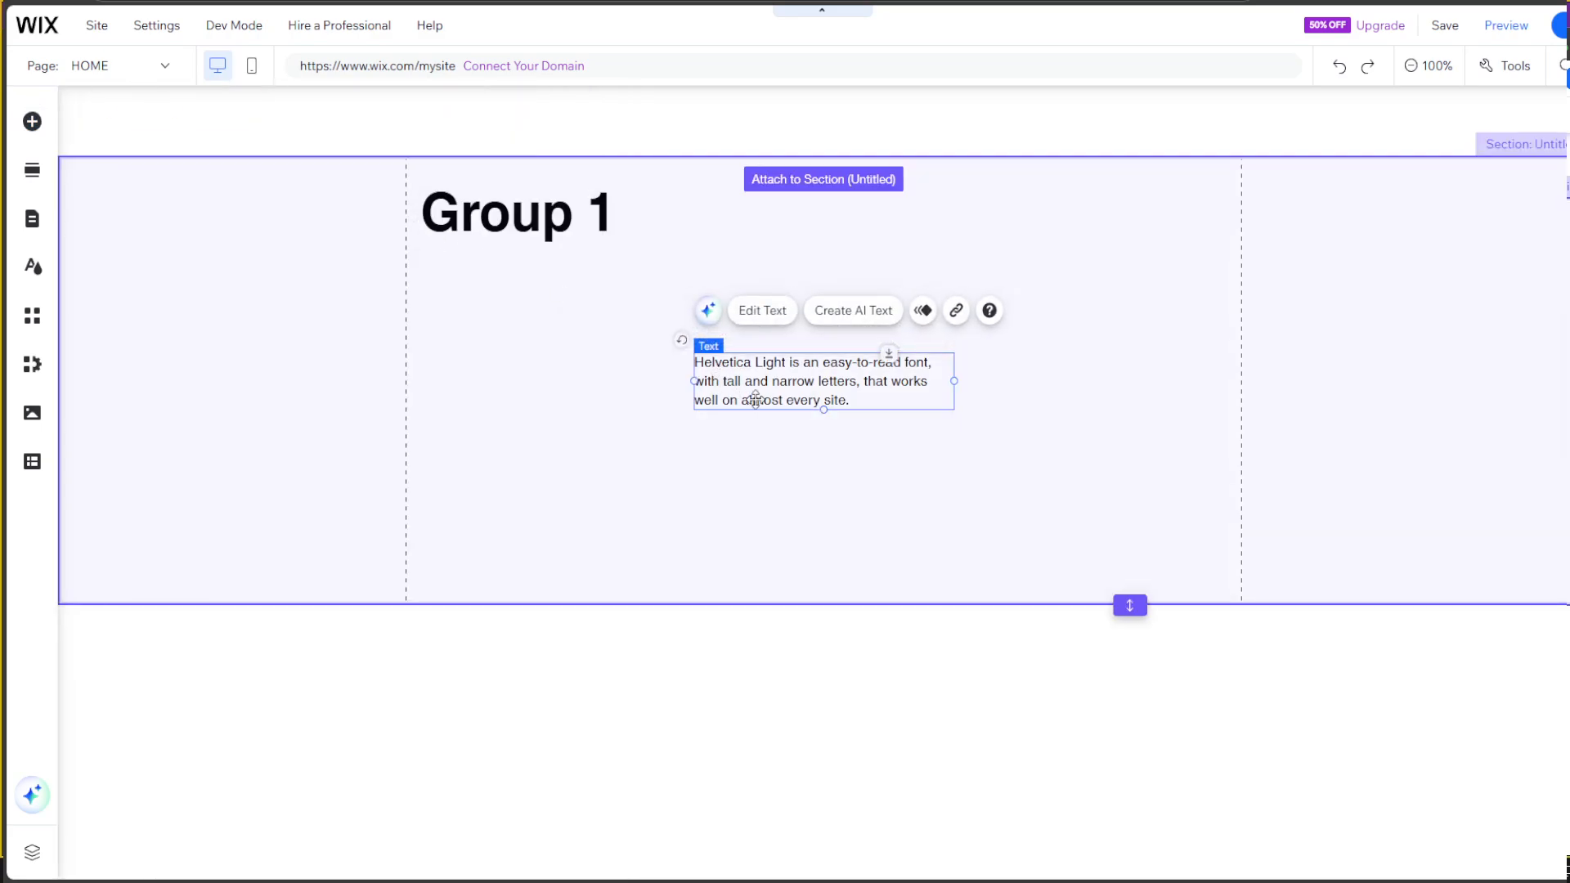
drag(757, 401, 484, 312)
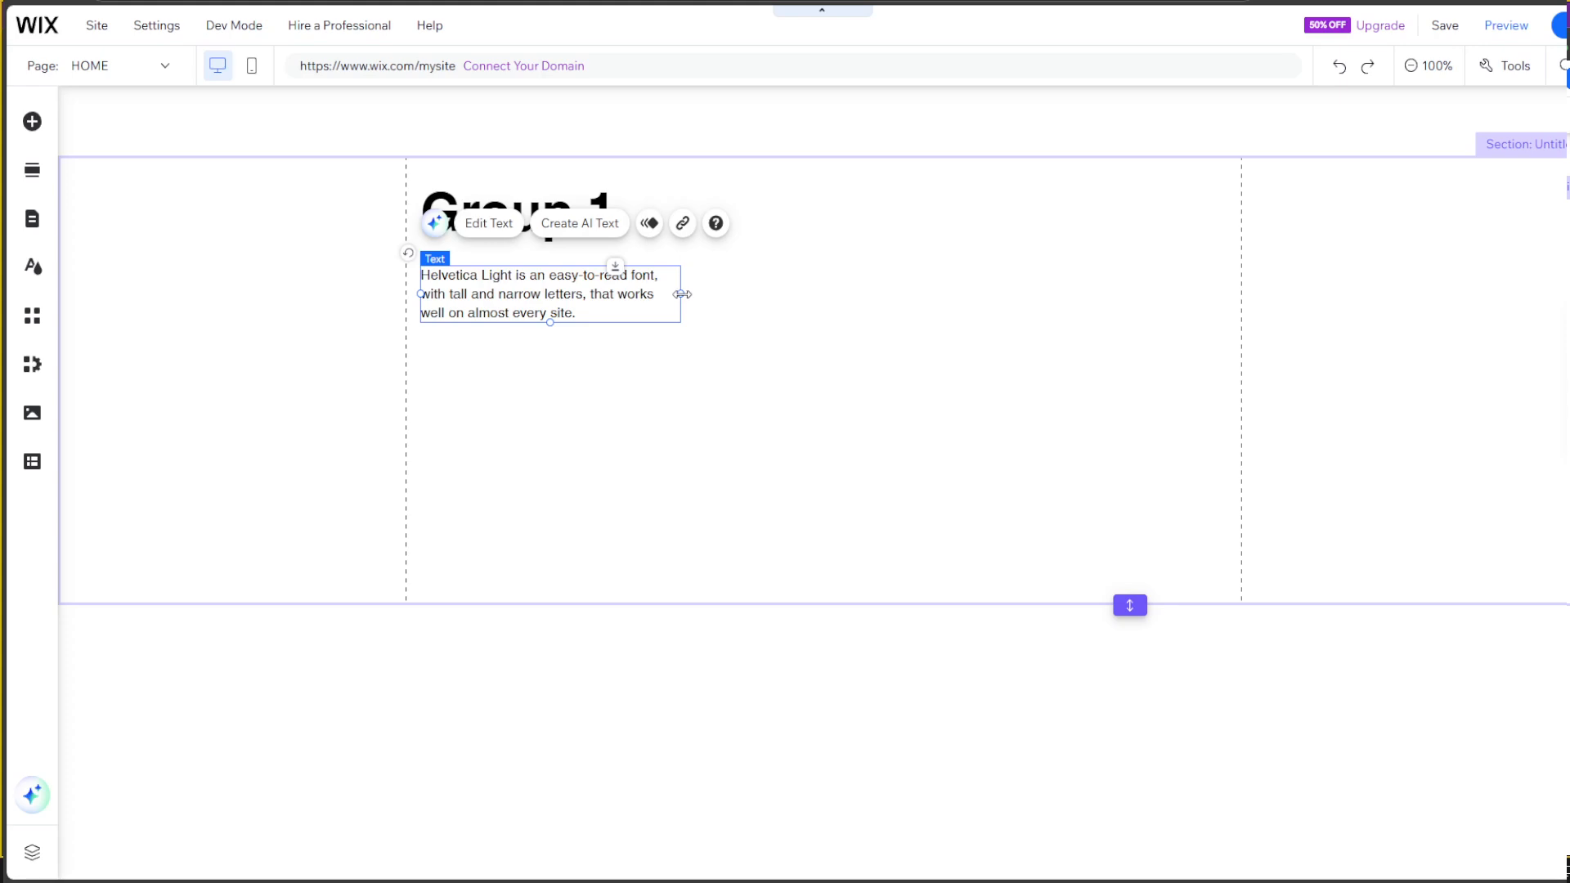
drag(683, 295, 1195, 294)
click(869, 380)
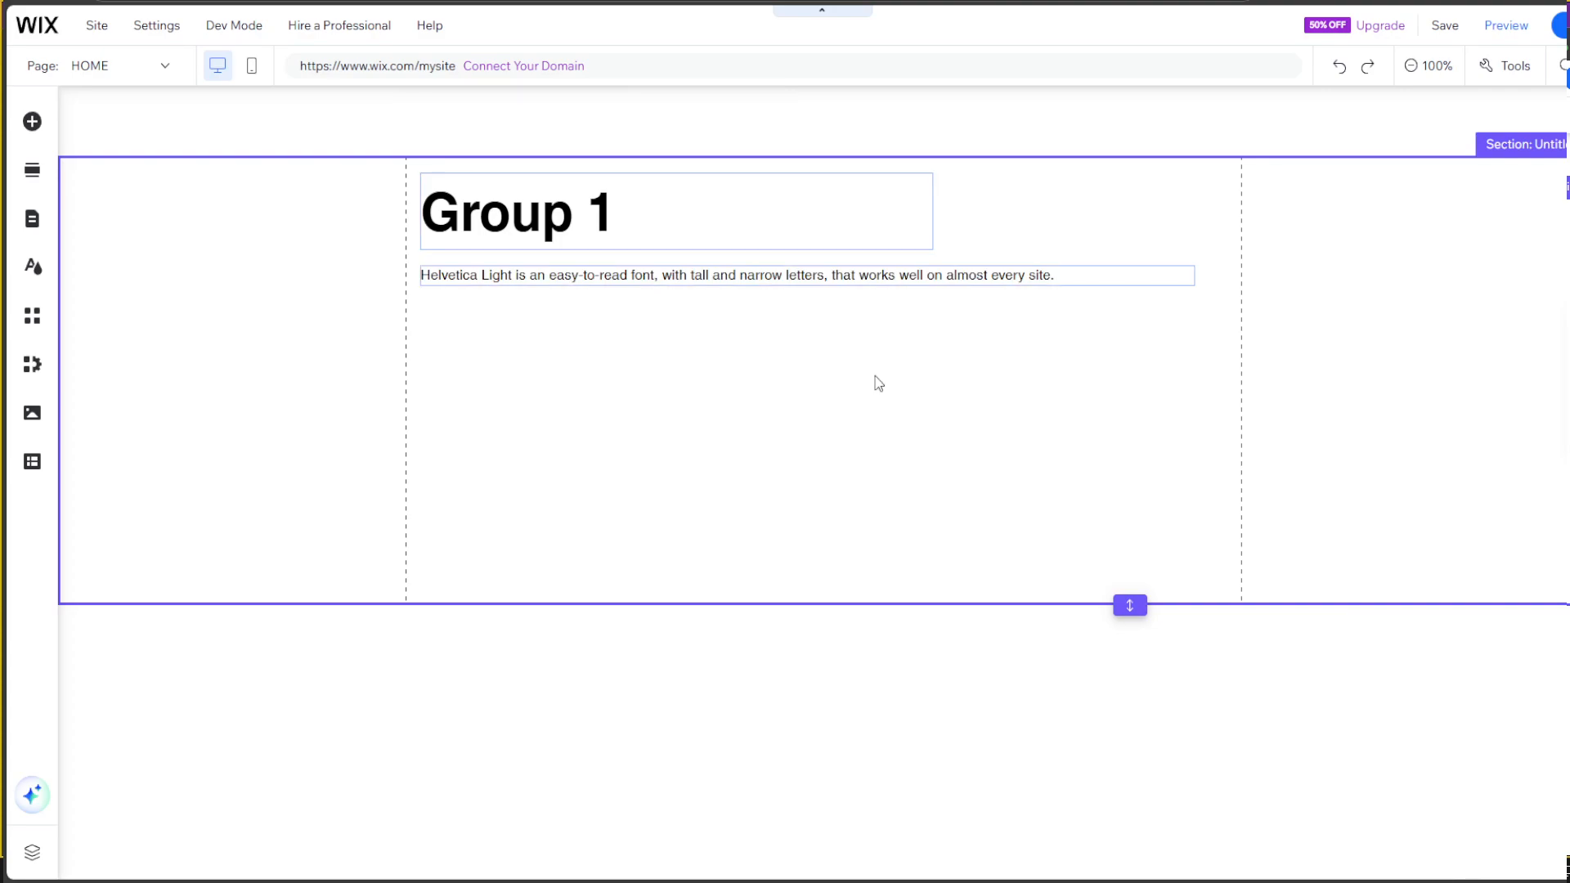
Step: Open the media chooser from the image elements and examine the available upload sources, including the computer and Wix account options
click(48, 138)
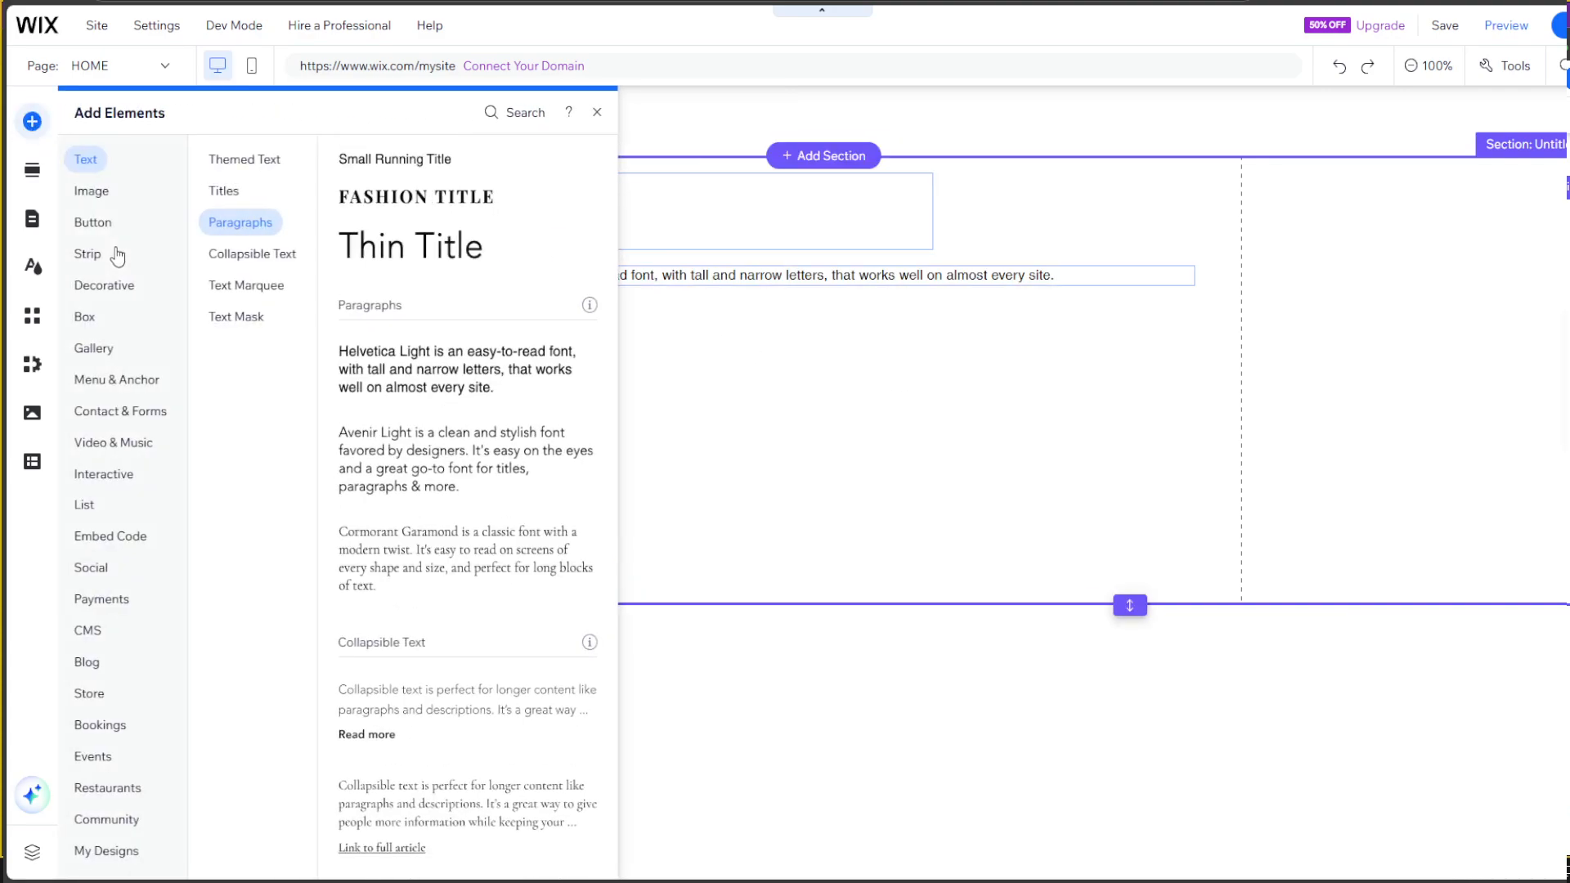
click(98, 222)
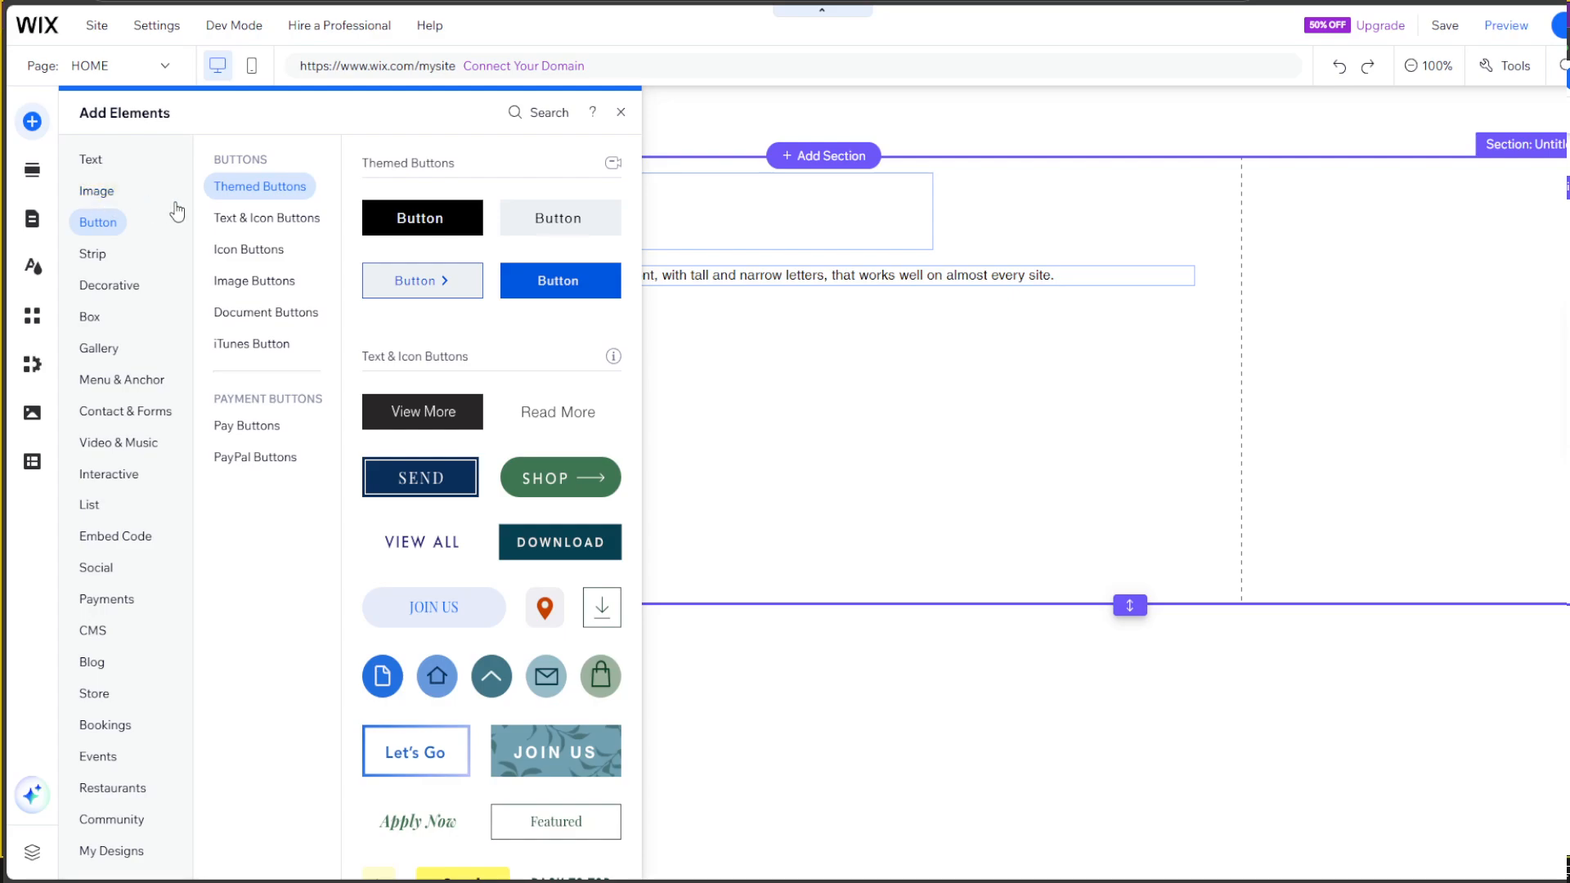
click(100, 194)
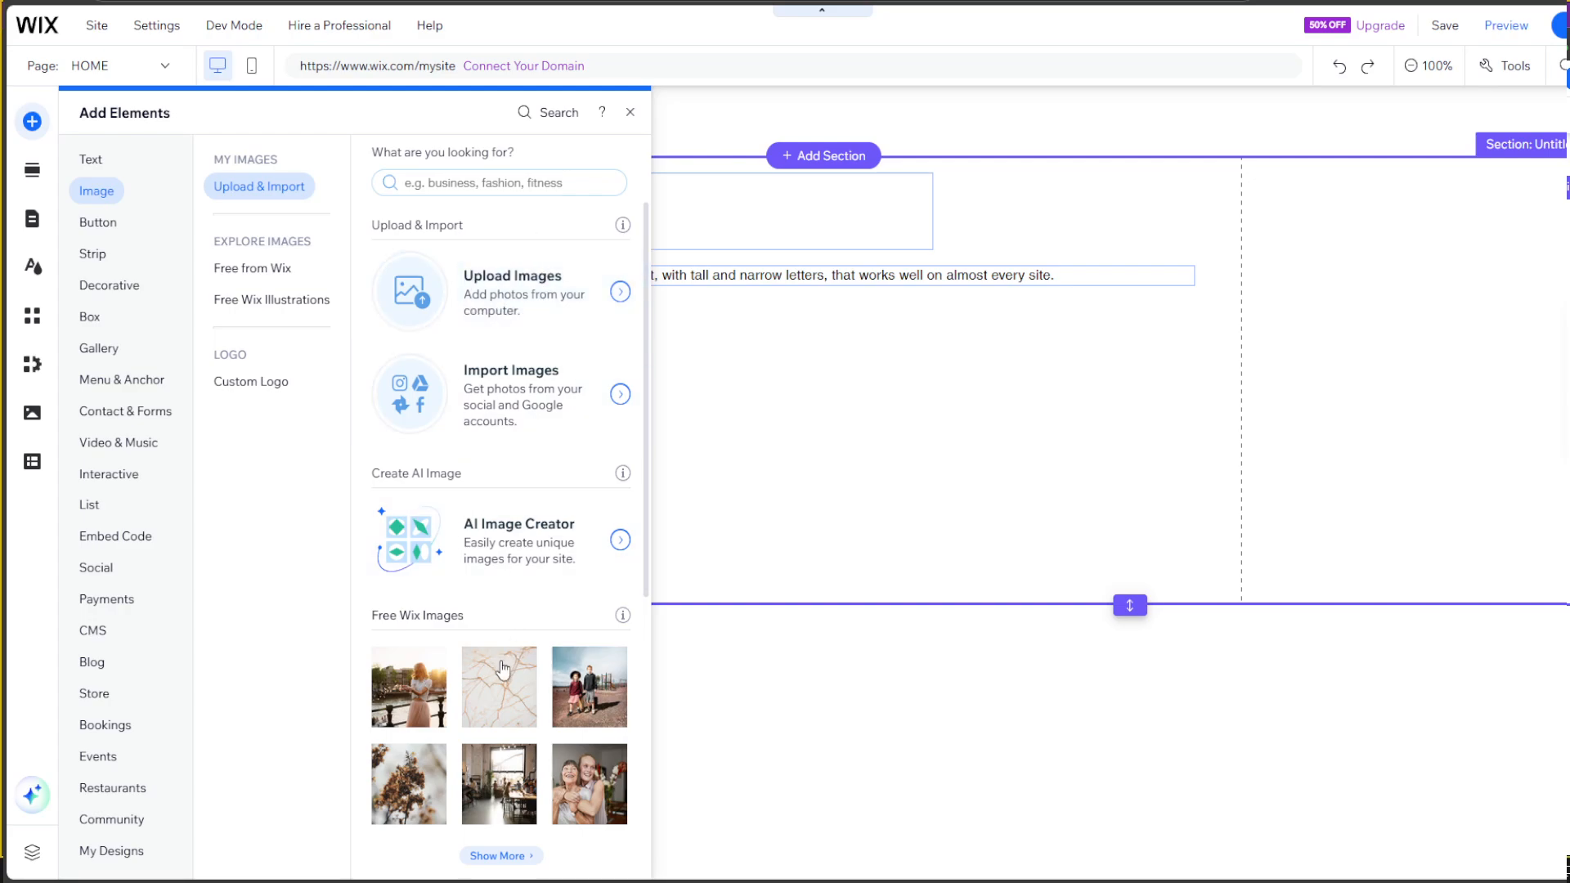
scroll(503, 669, down, 5)
scroll(526, 572, up, 5)
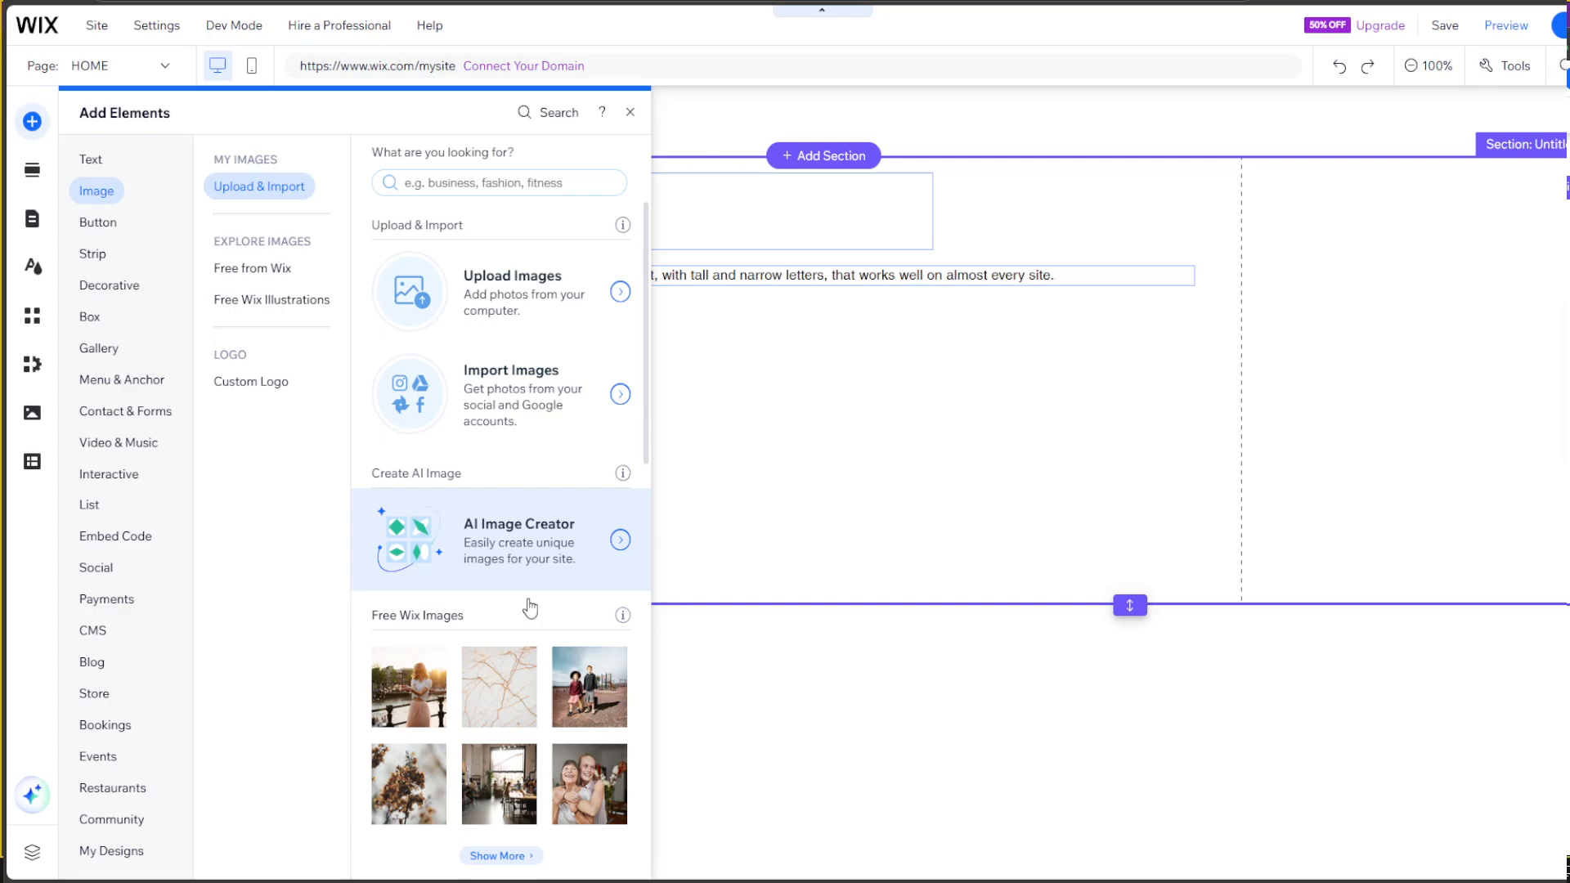
mouse_move(424, 680)
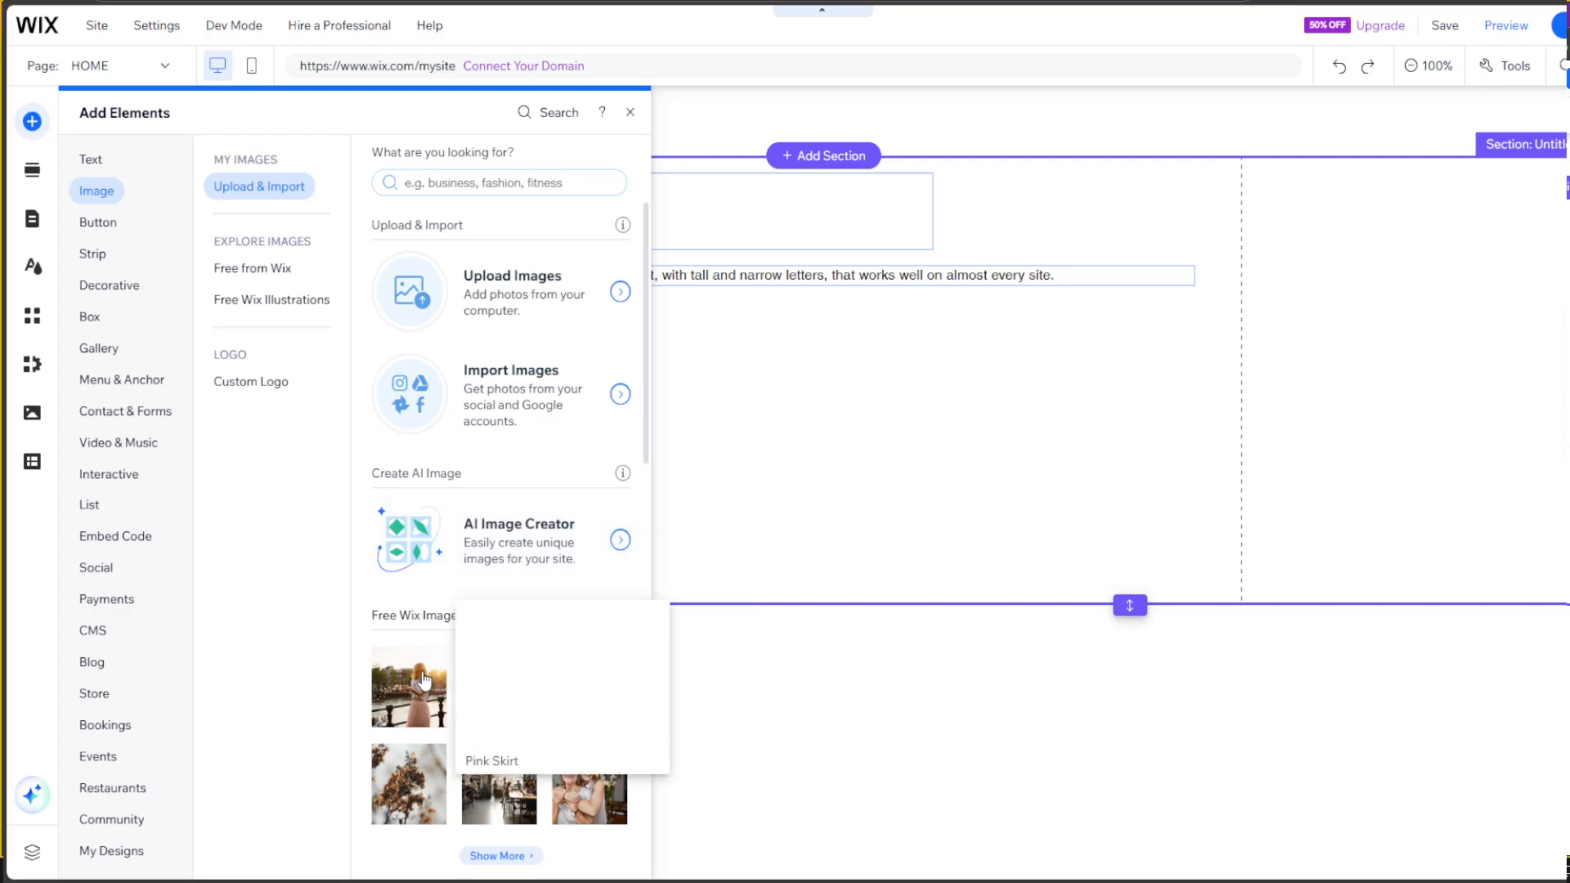
click(501, 299)
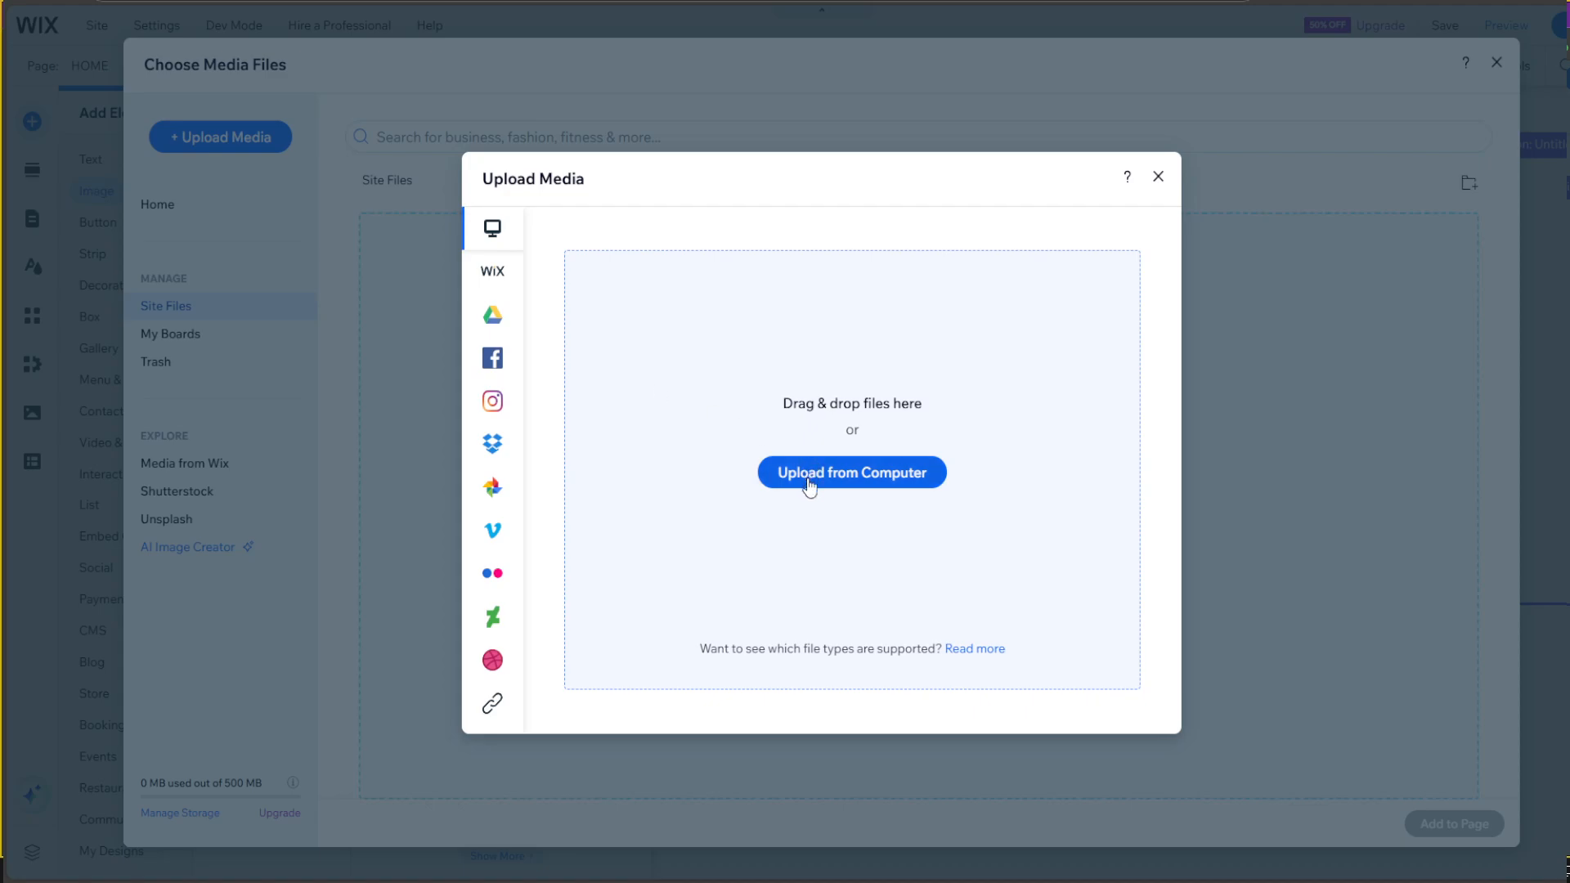
click(502, 276)
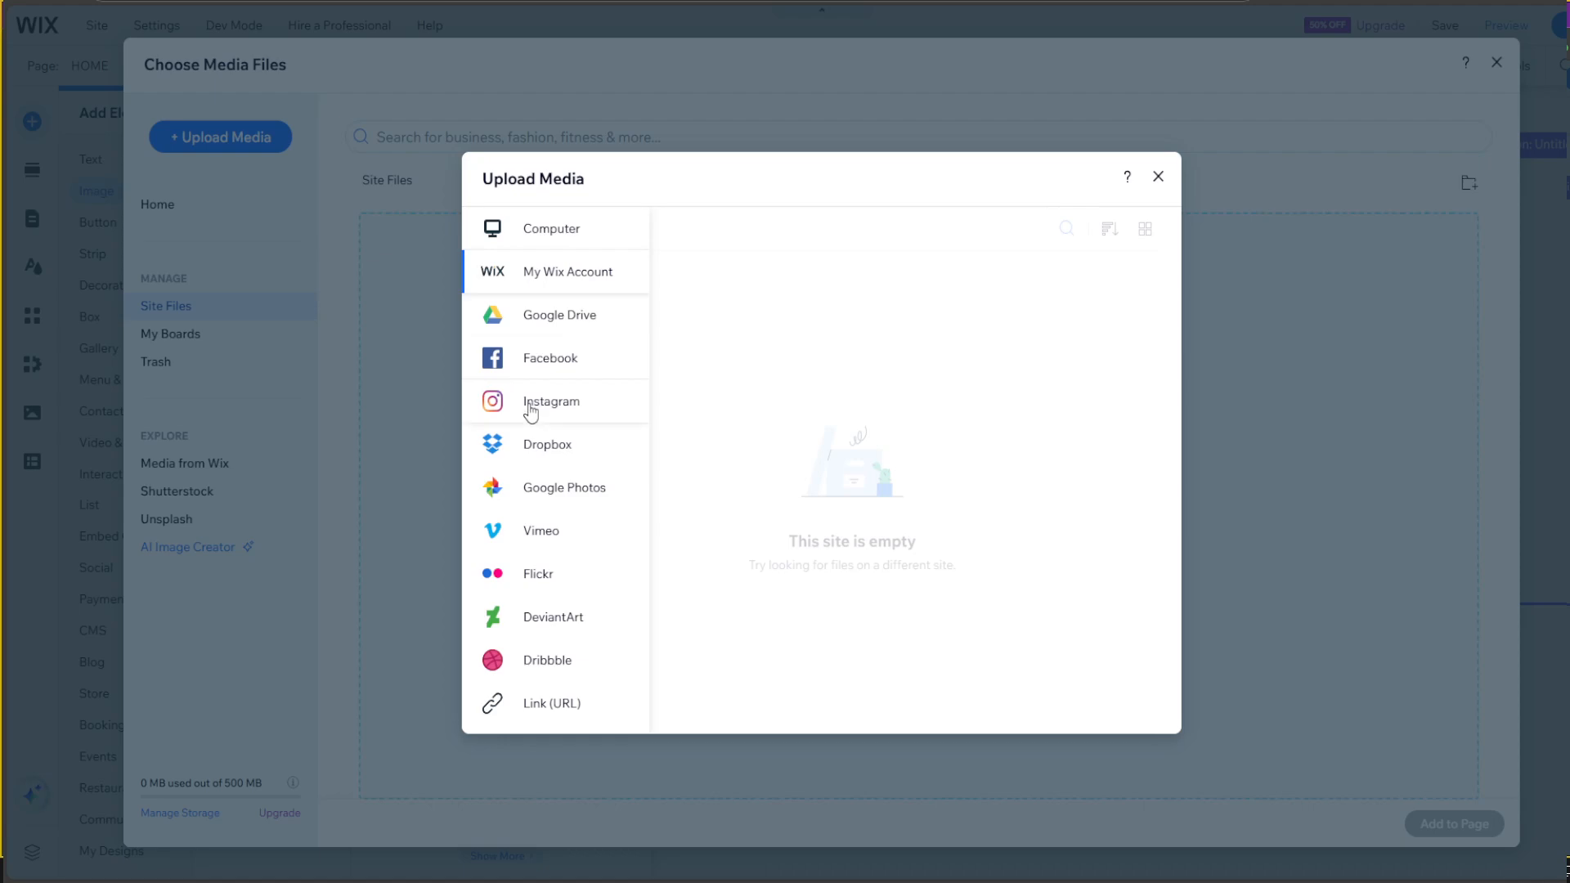
click(1158, 178)
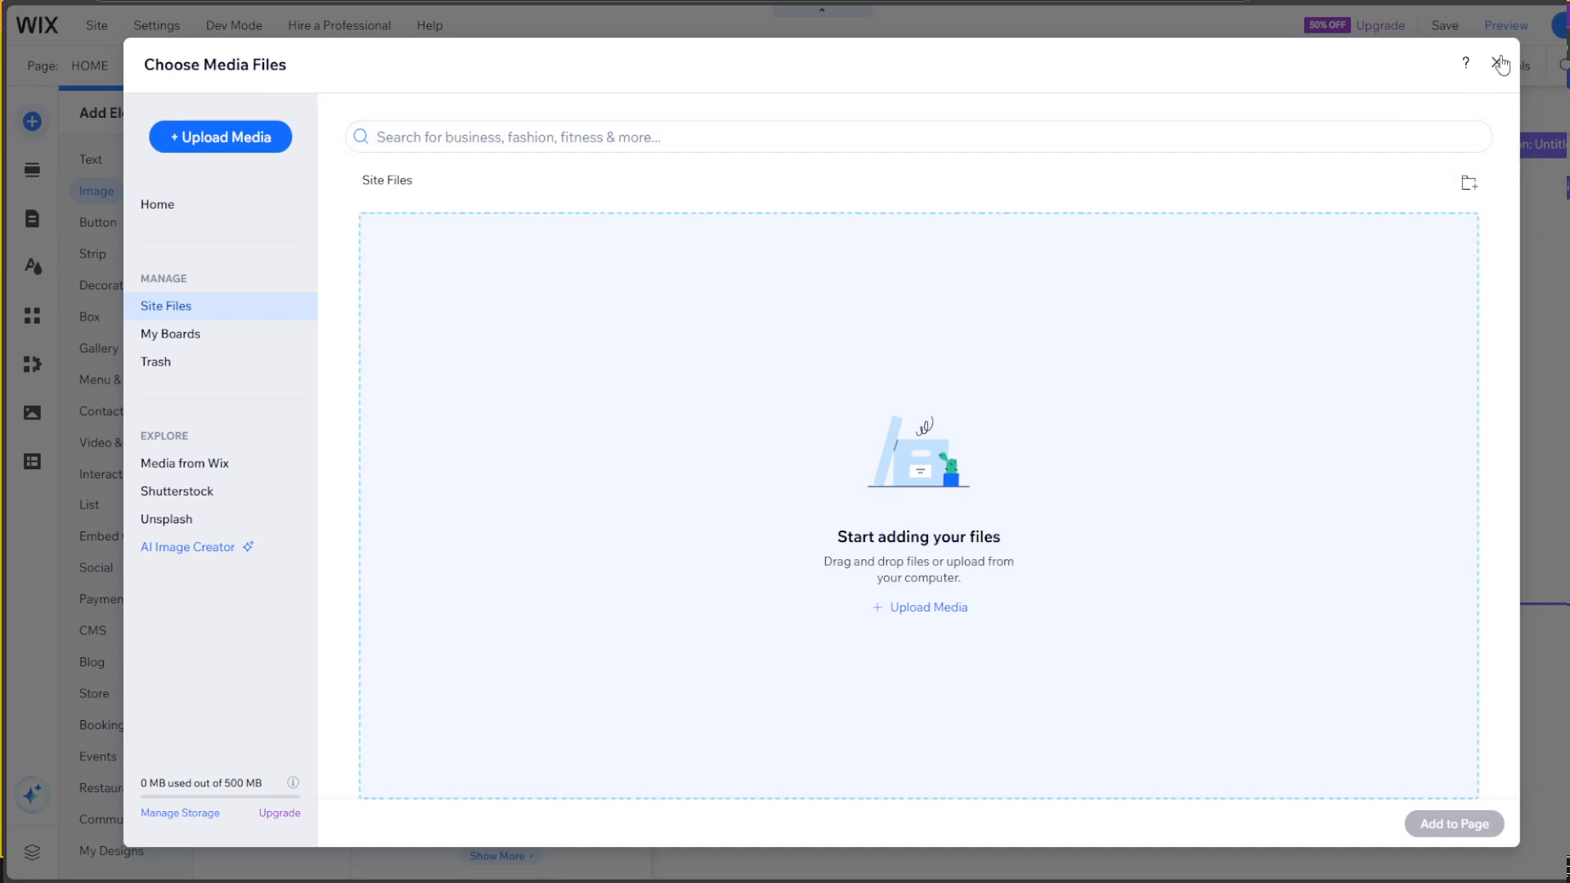
Step: Add the "Tourist on Top of the Mountain" photo from Media from Wix and place it beside the Group 1 heading, near the section's right edge
click(216, 462)
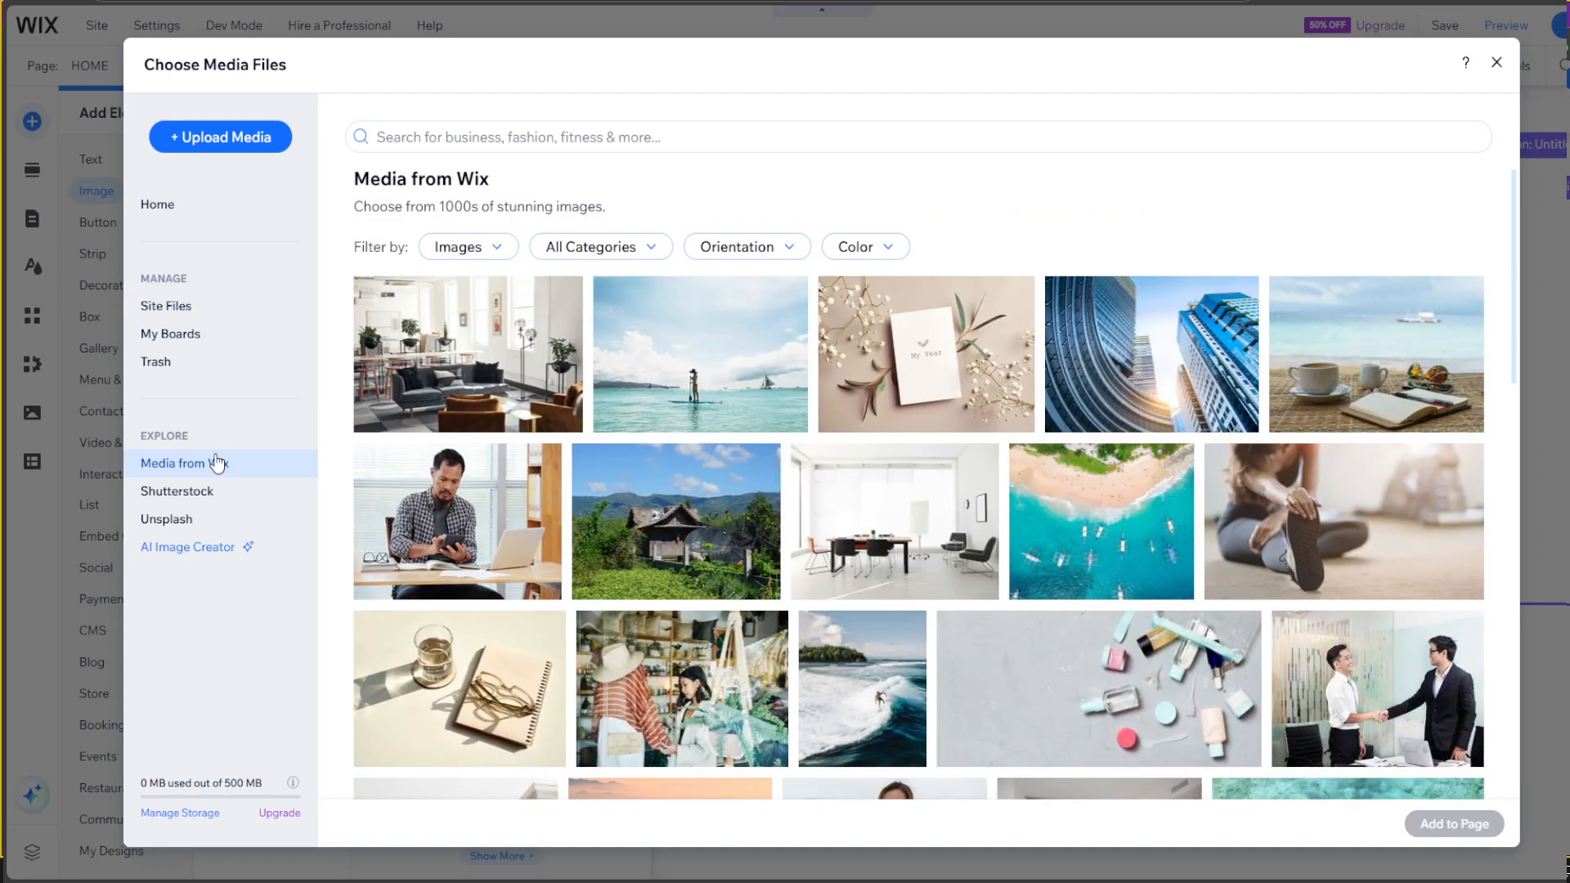
scroll(885, 621, down, 3)
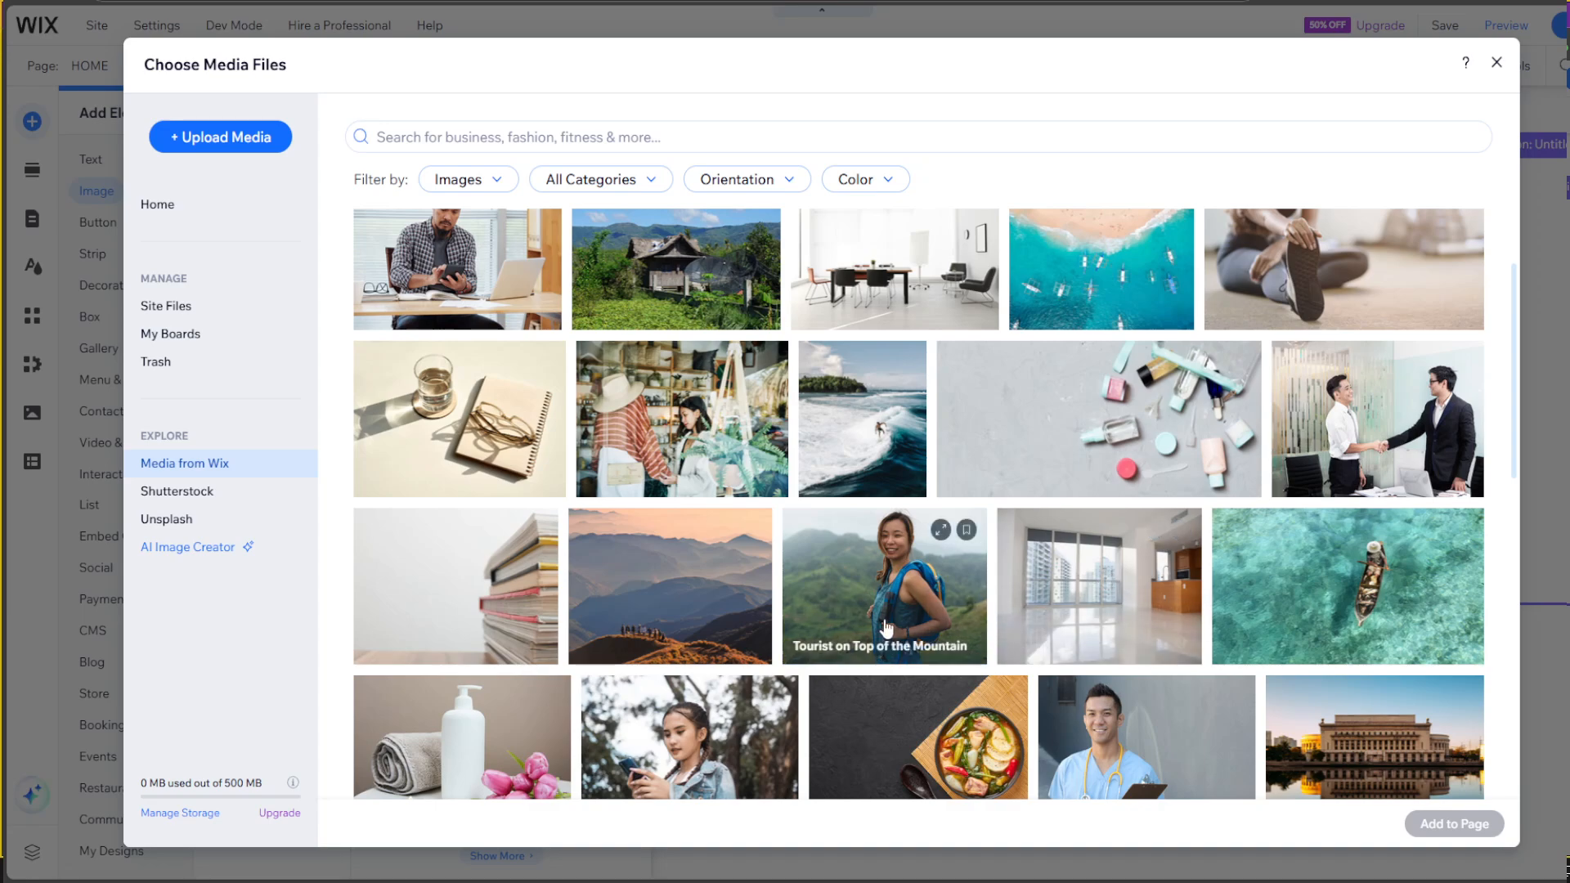
click(885, 626)
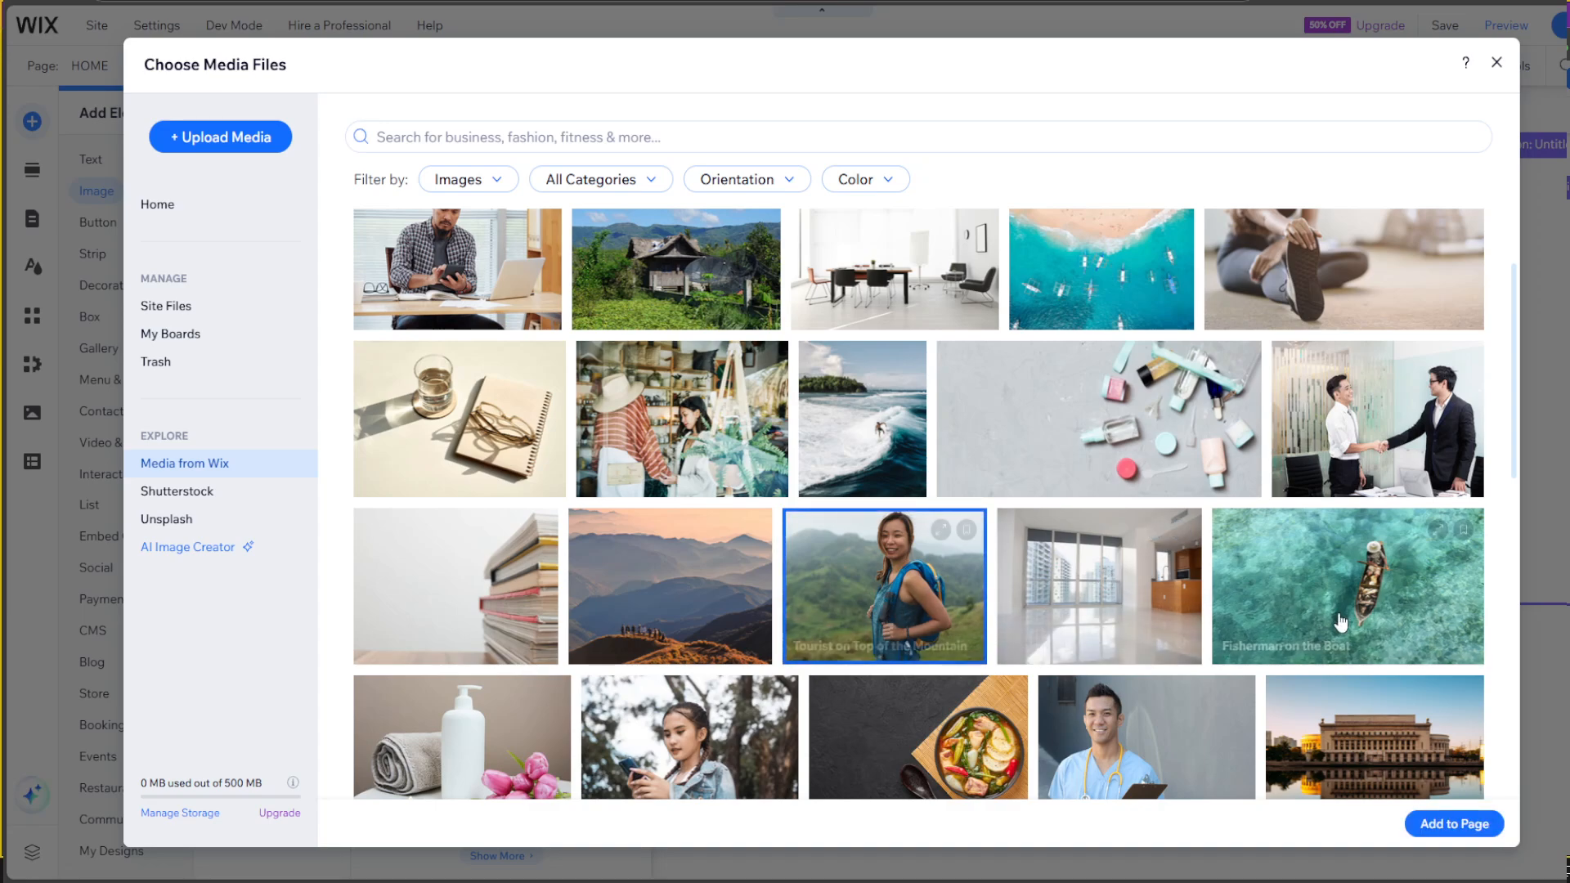
click(1454, 824)
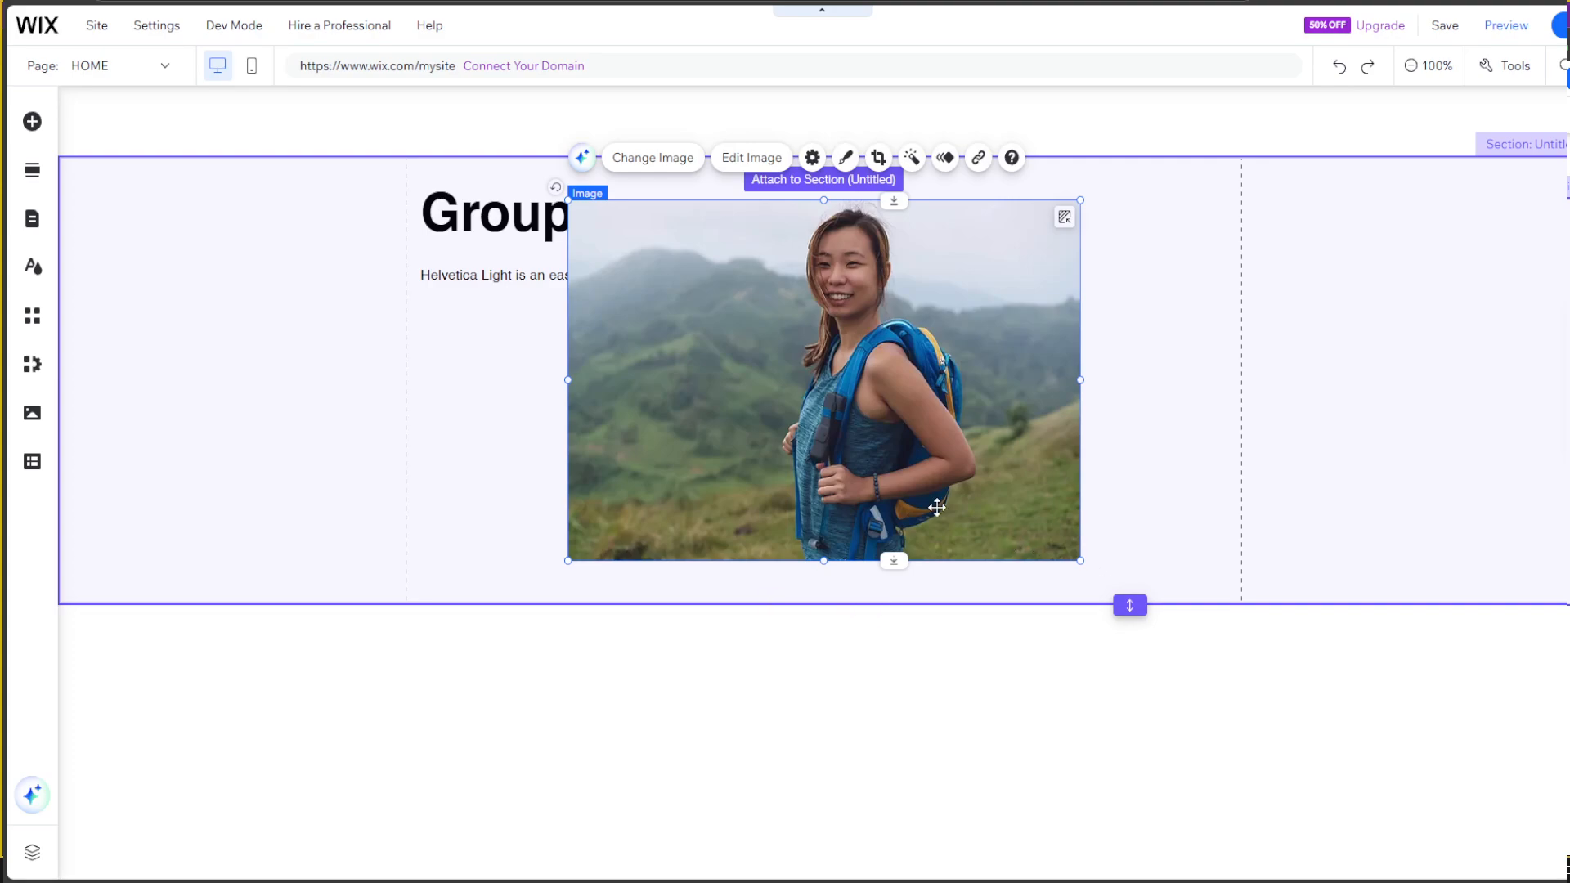
drag(867, 364, 1009, 345)
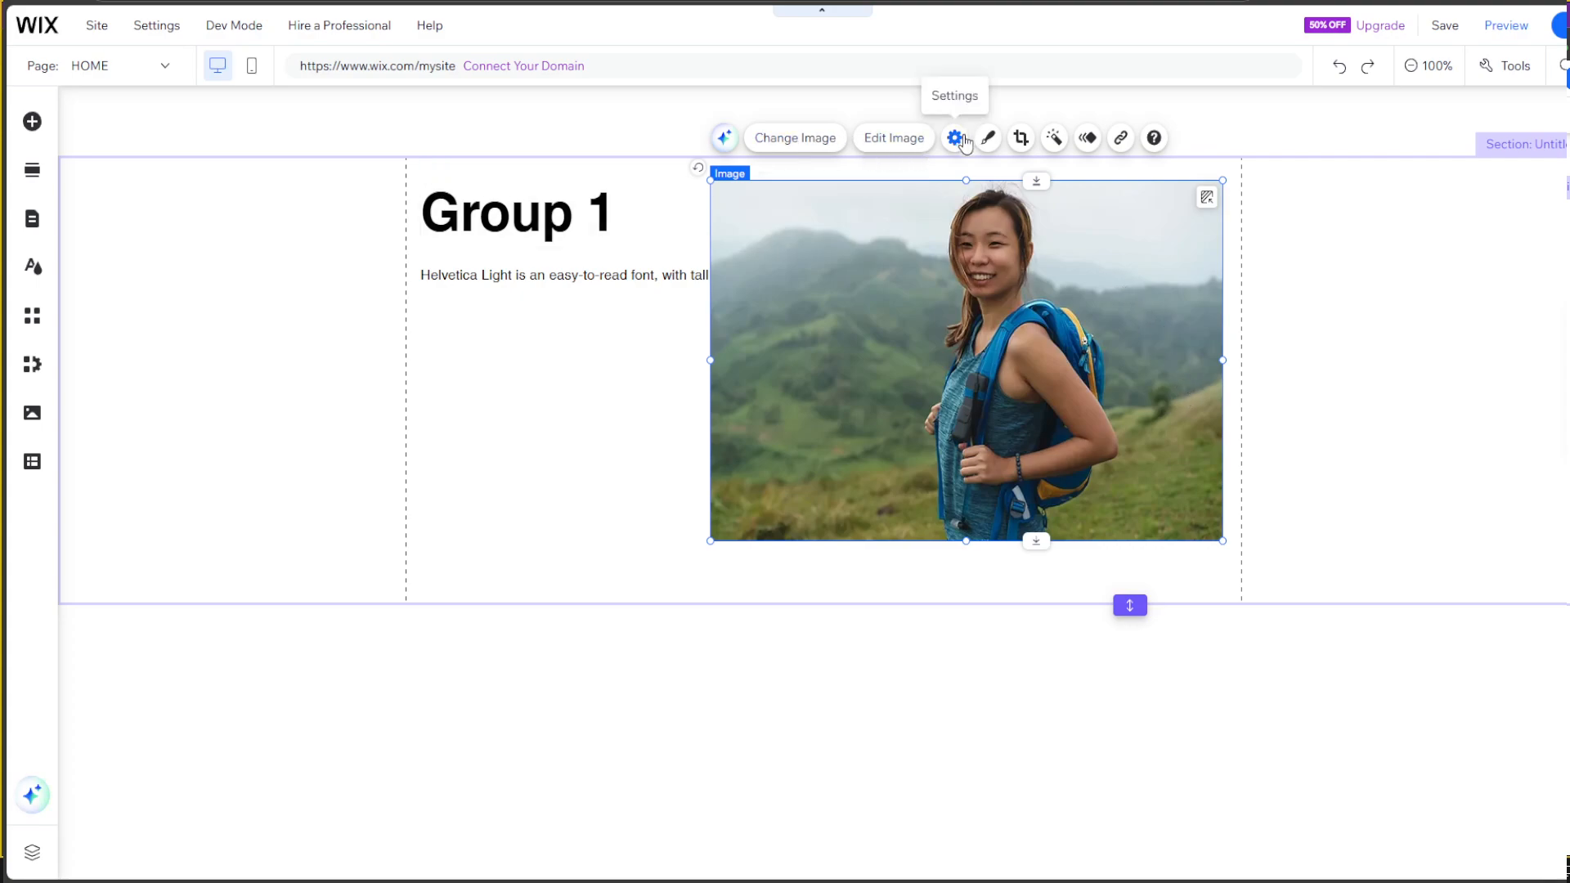
Step: Narrow the paragraph text box so the text wraps onto three lines and ends just left of the photo
click(650, 276)
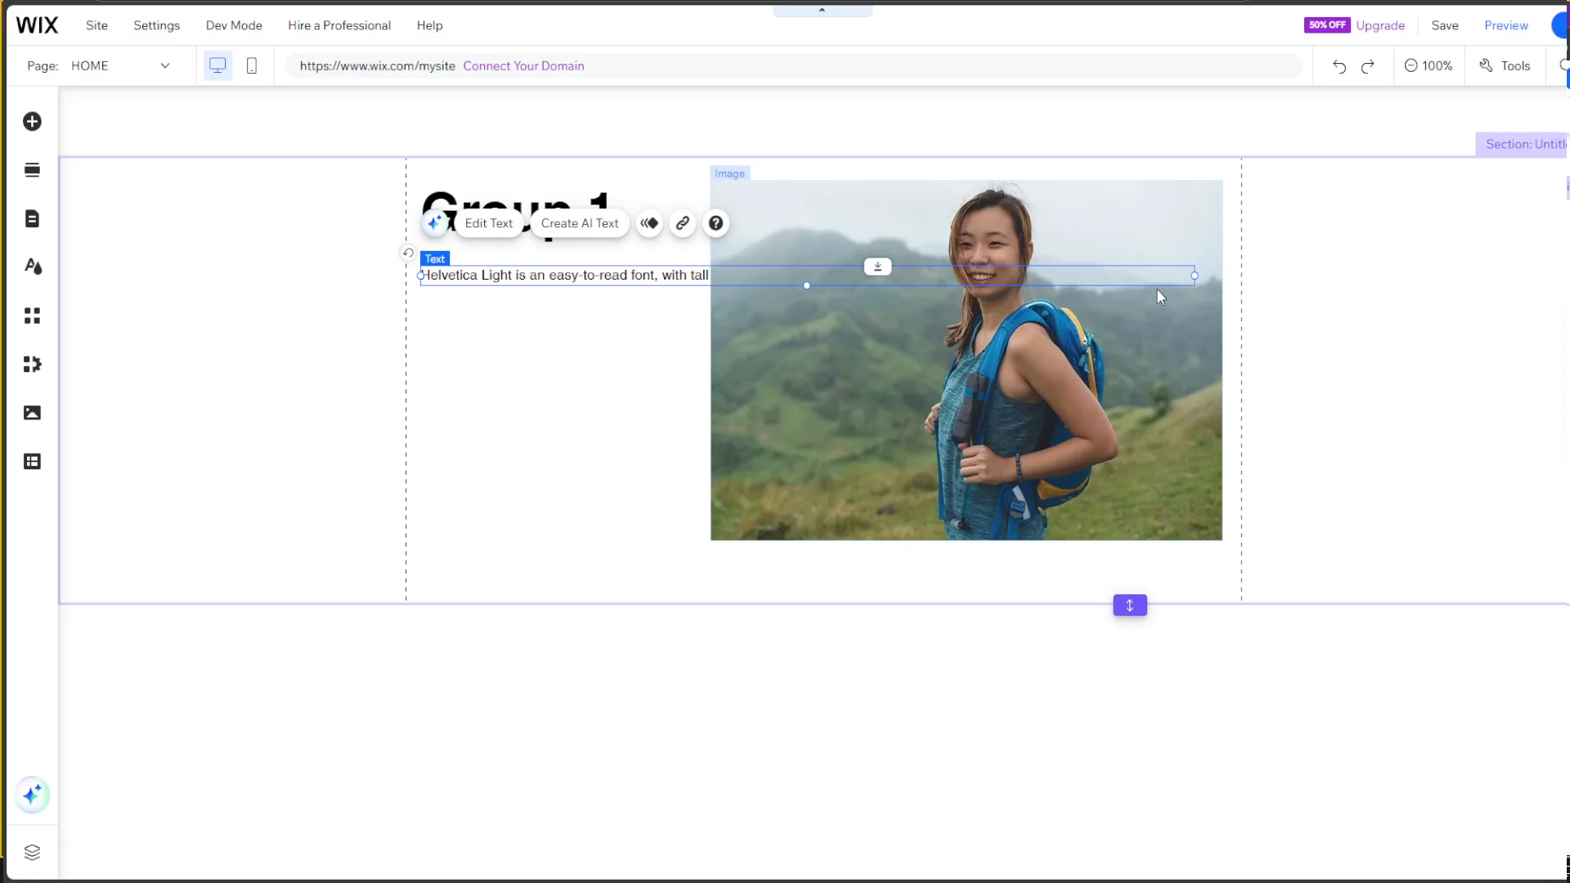
drag(1194, 275, 698, 294)
click(1324, 350)
Step: Set the section background to the green forest video from the selected backgrounds
click(217, 233)
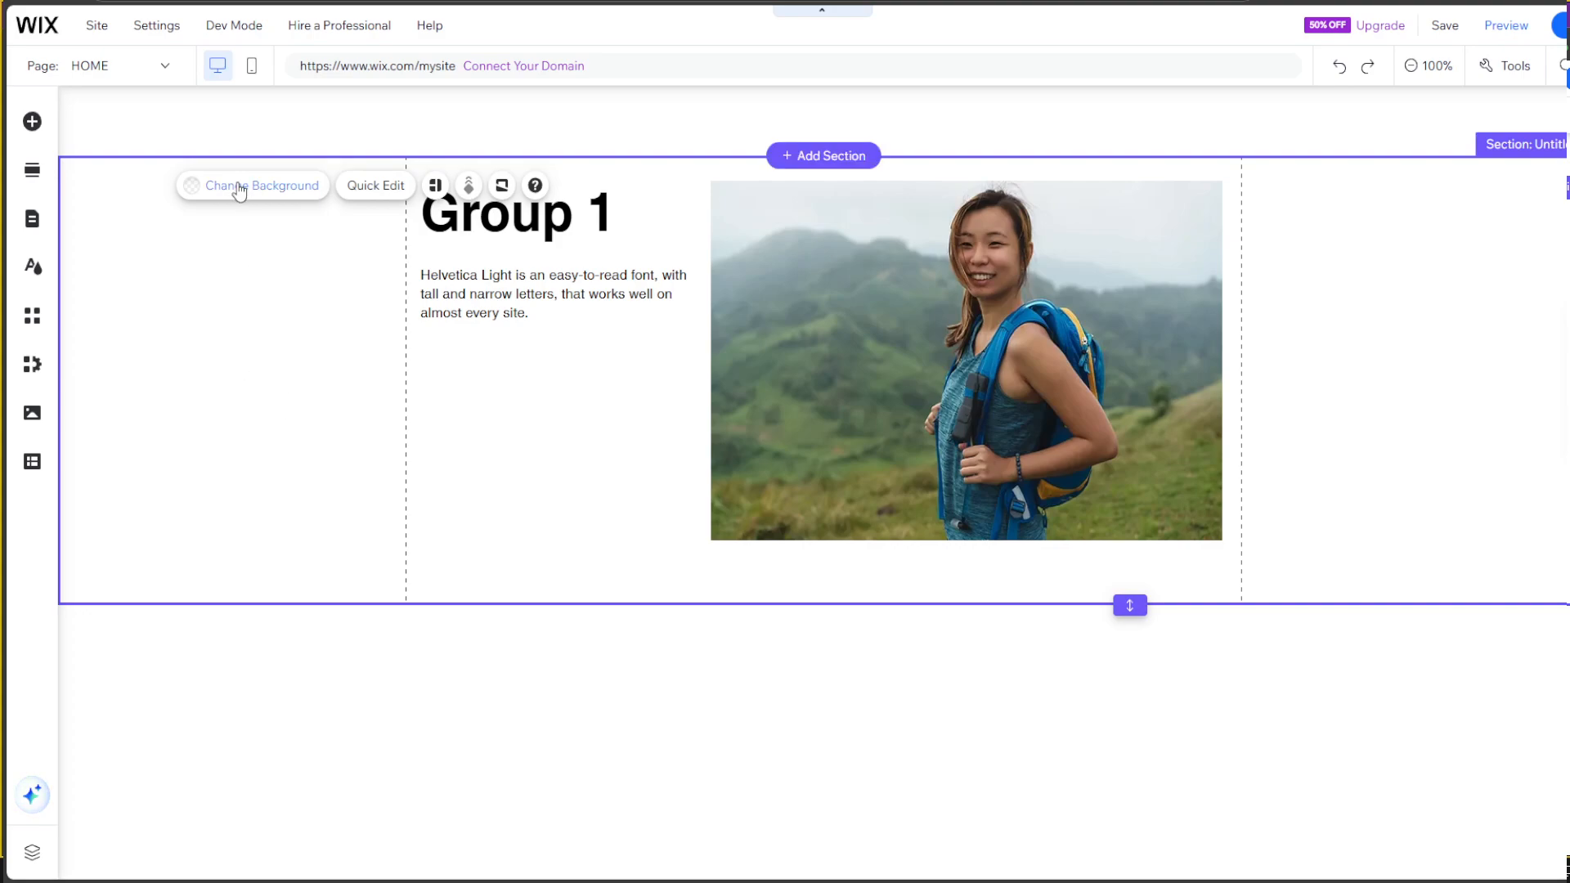
click(270, 340)
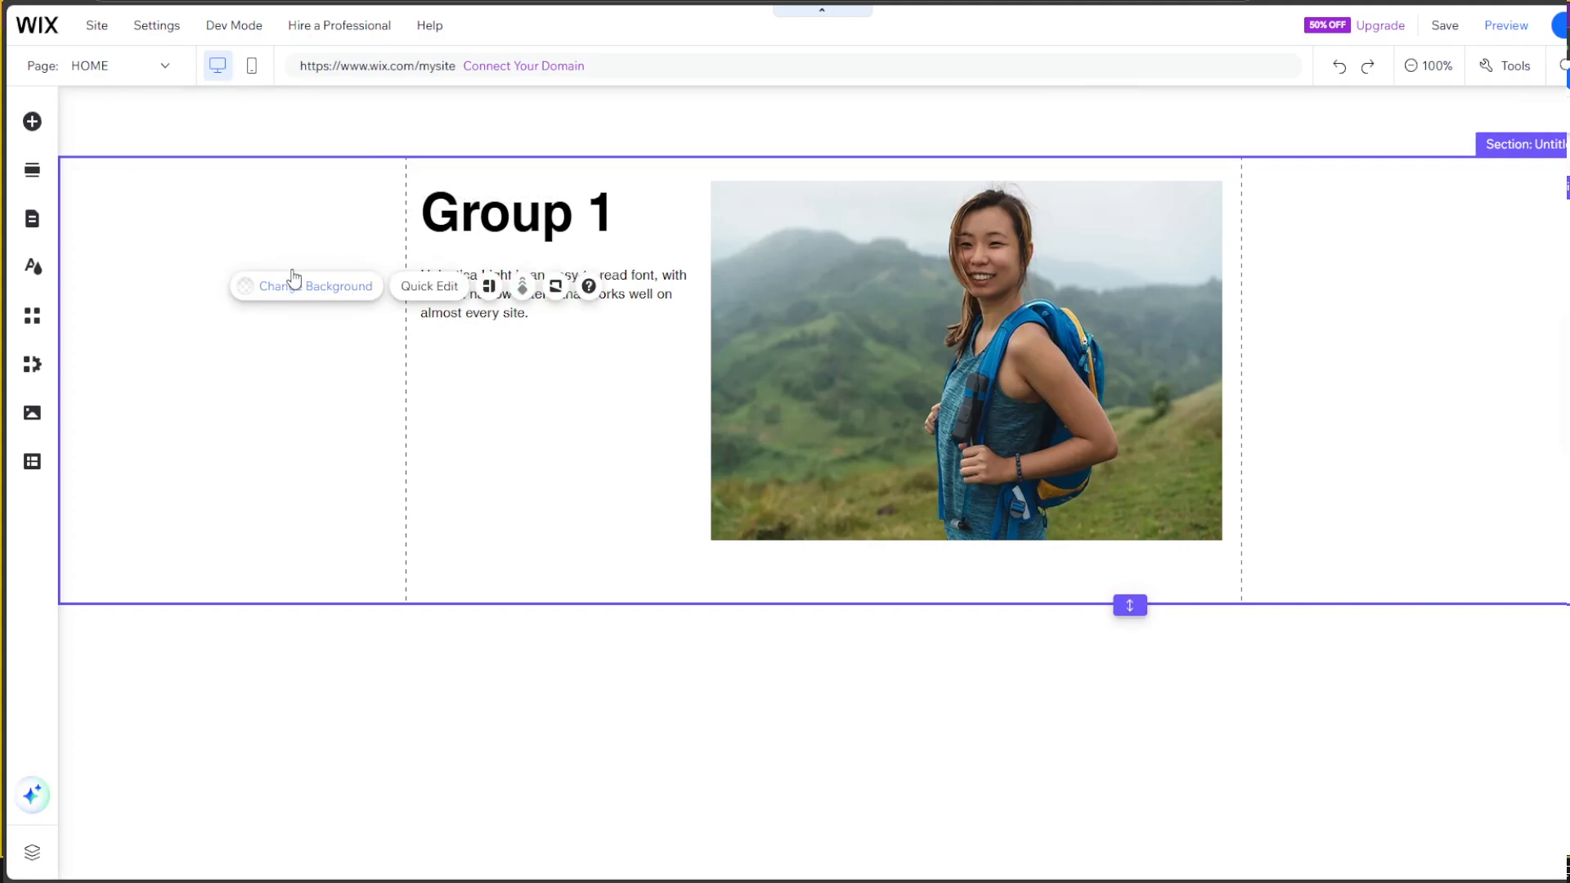
click(286, 300)
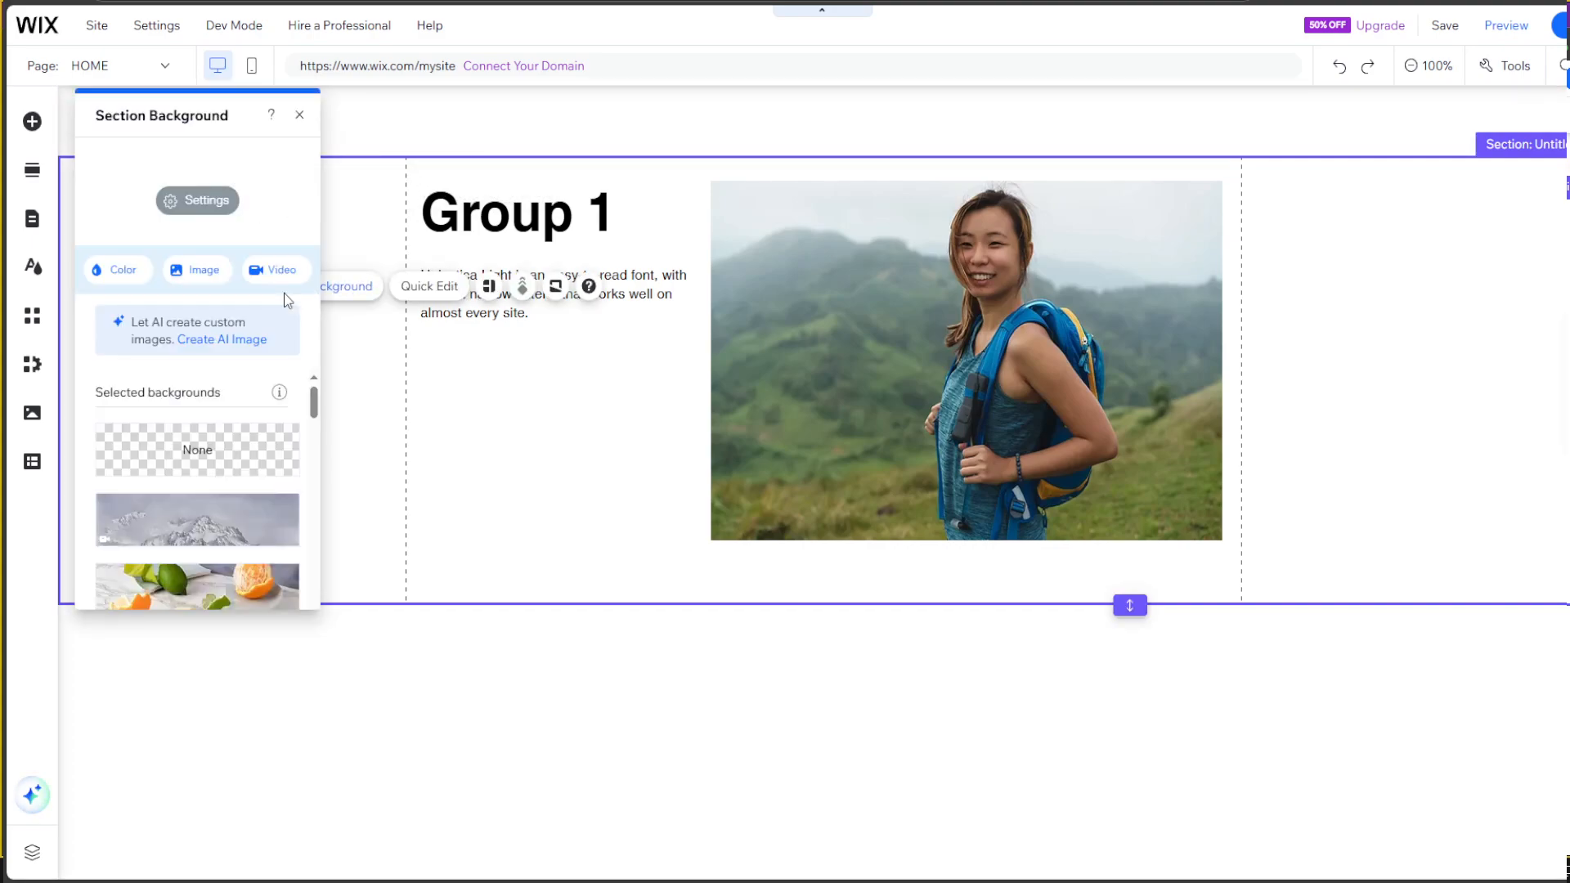
scroll(278, 519, down, 5)
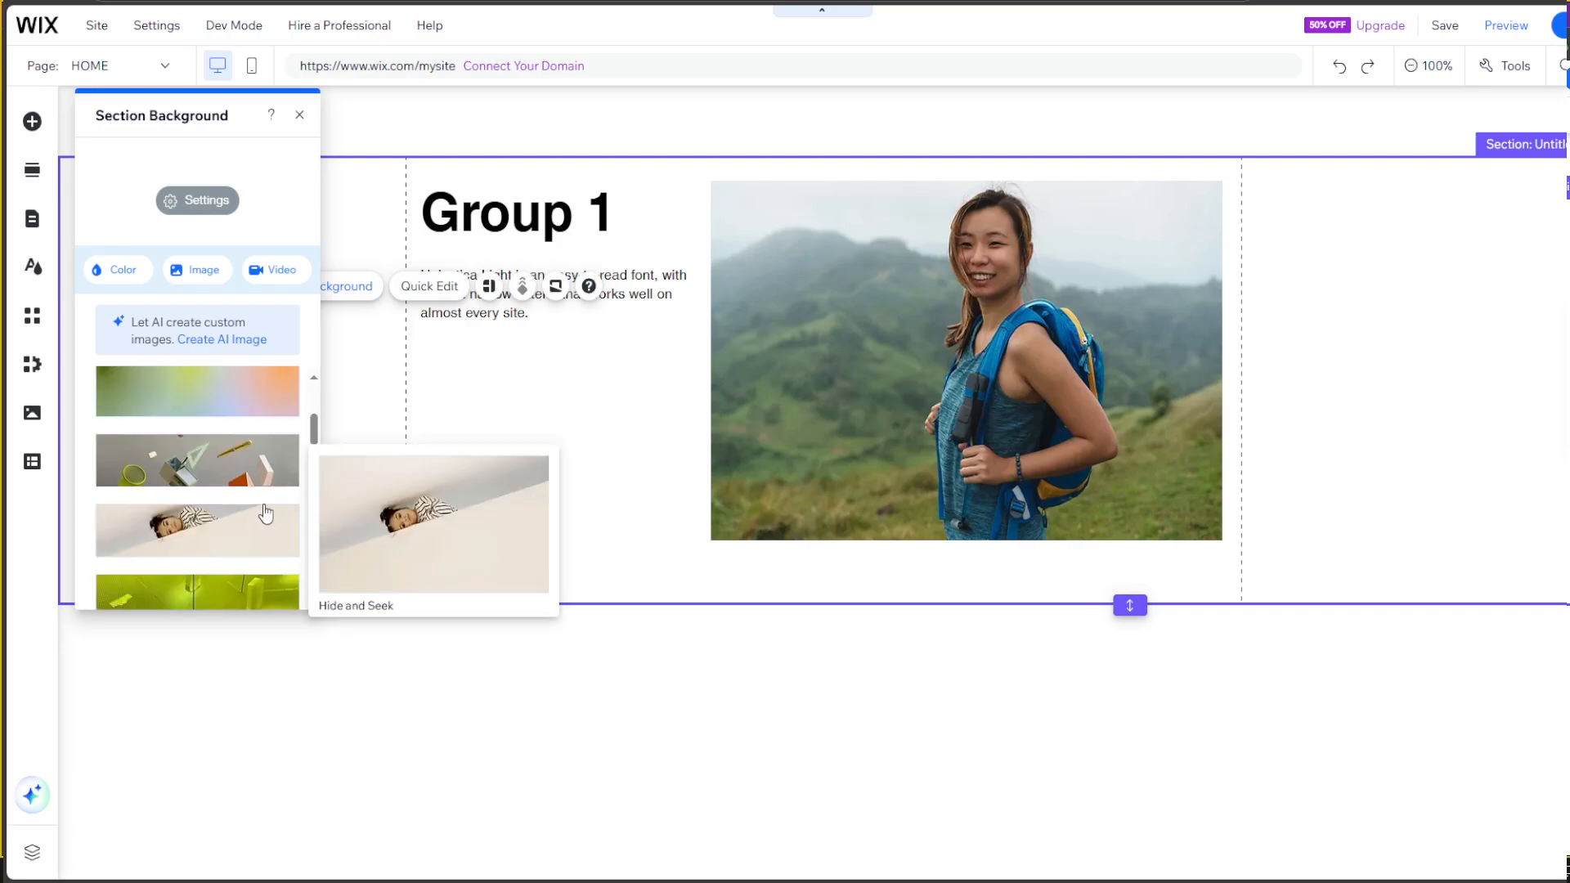
scroll(266, 515, down, 5)
scroll(268, 513, up, 2)
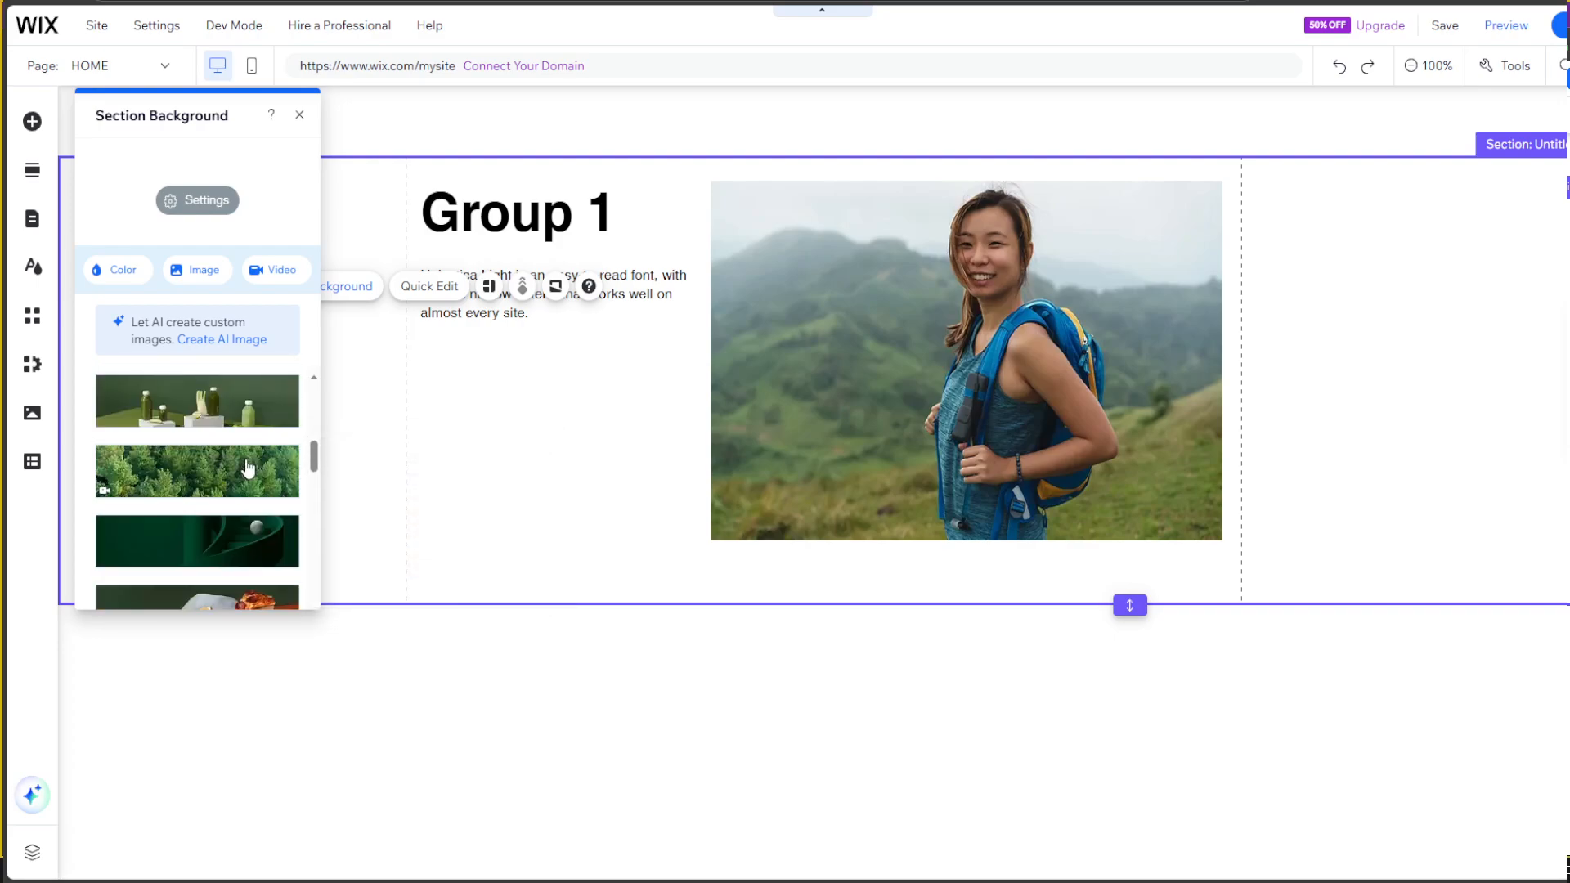
click(269, 474)
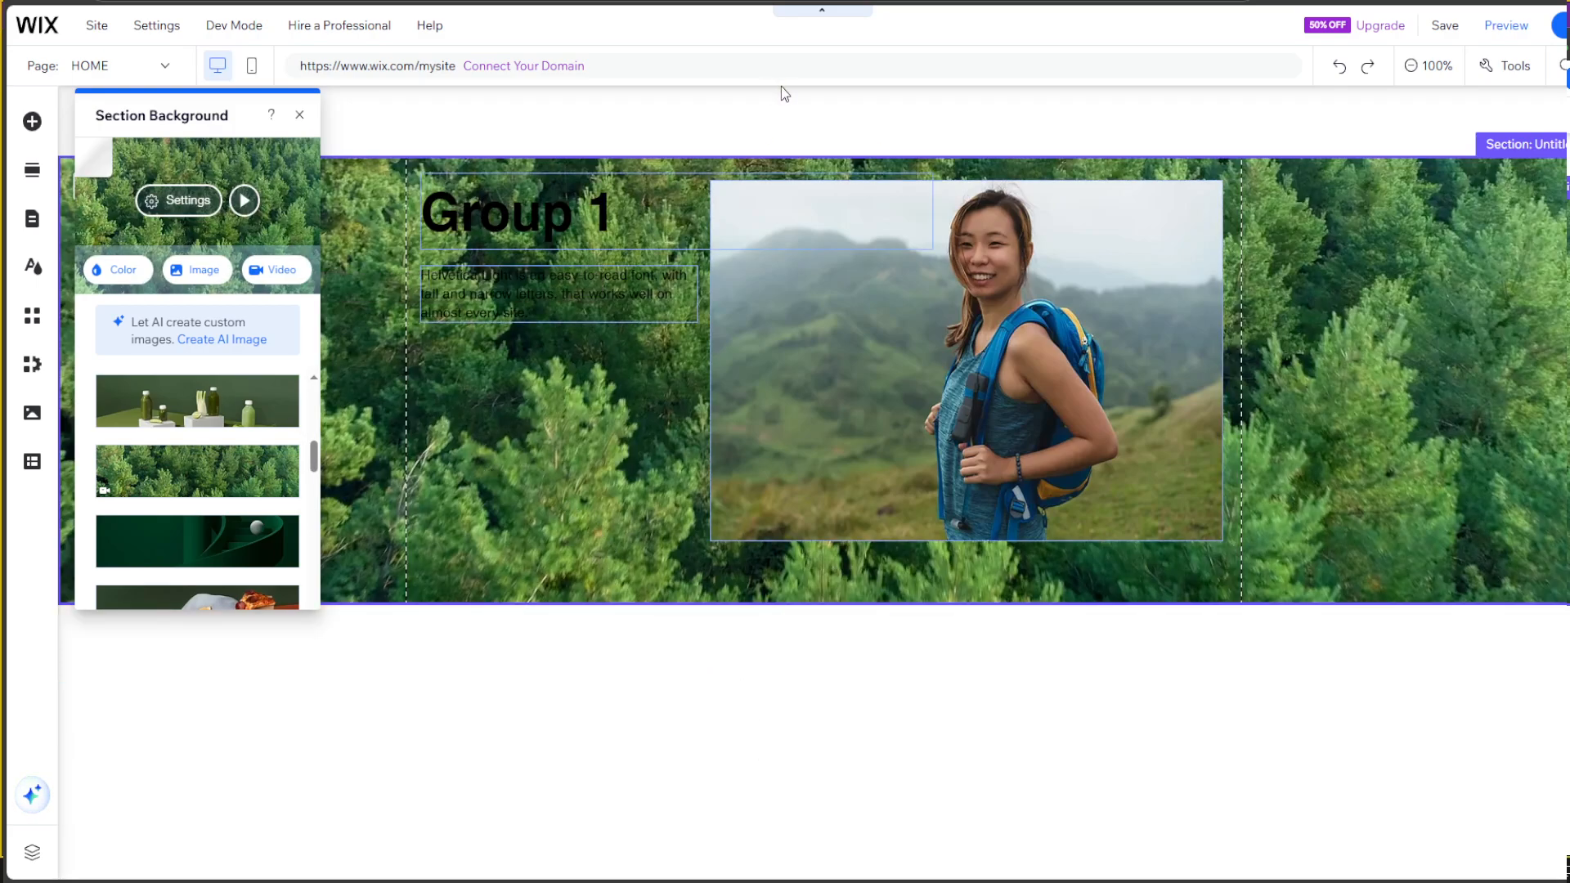
click(299, 114)
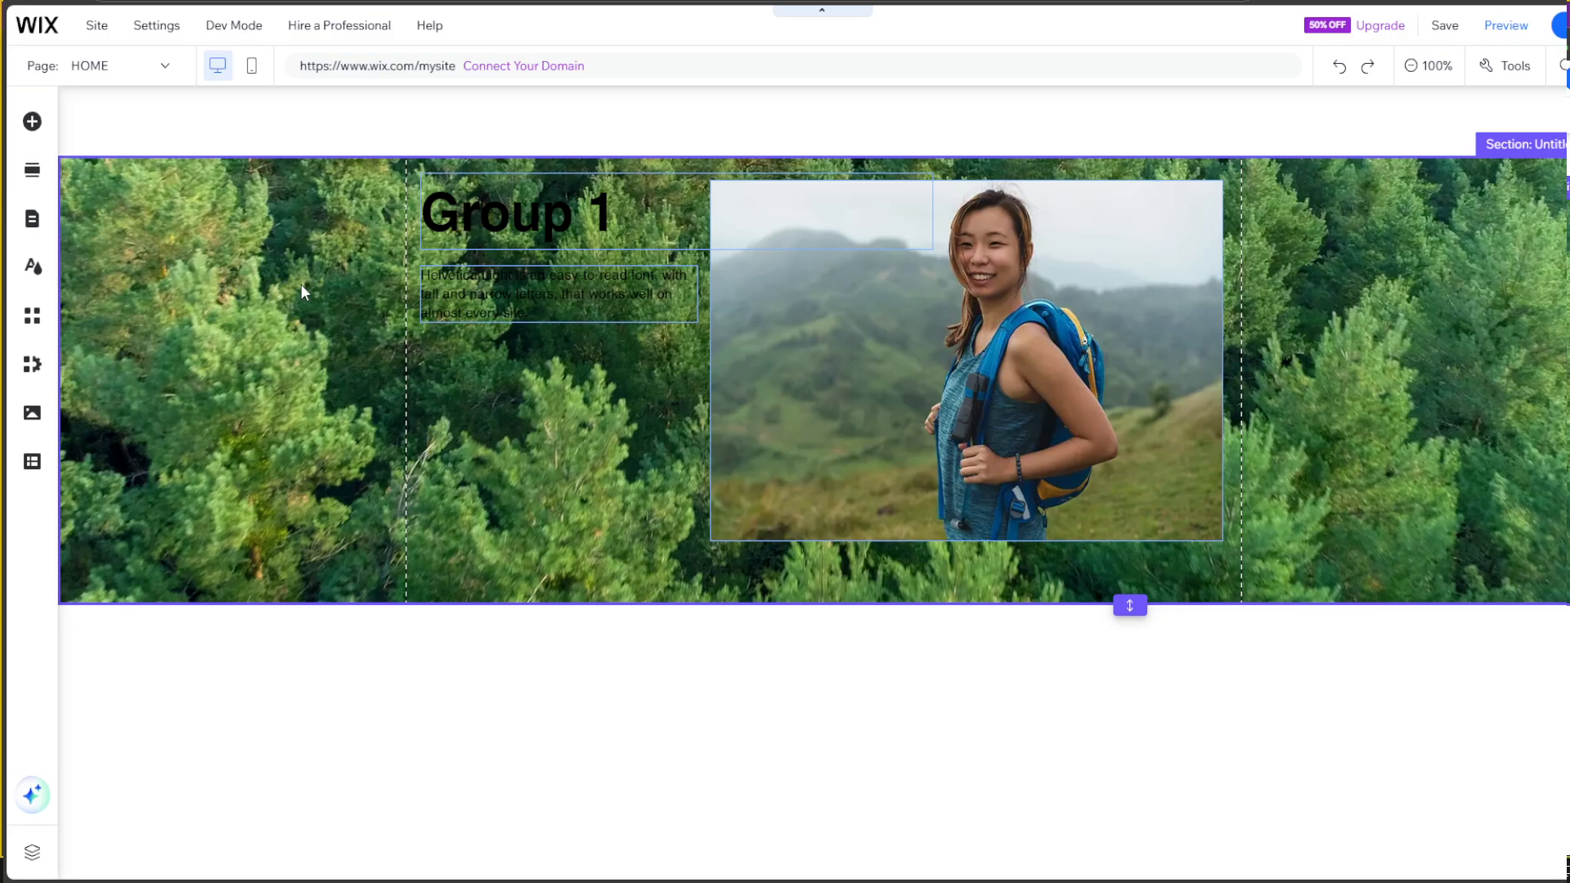
Step: Change the section background to the pink textured image from the selected backgrounds
click(465, 294)
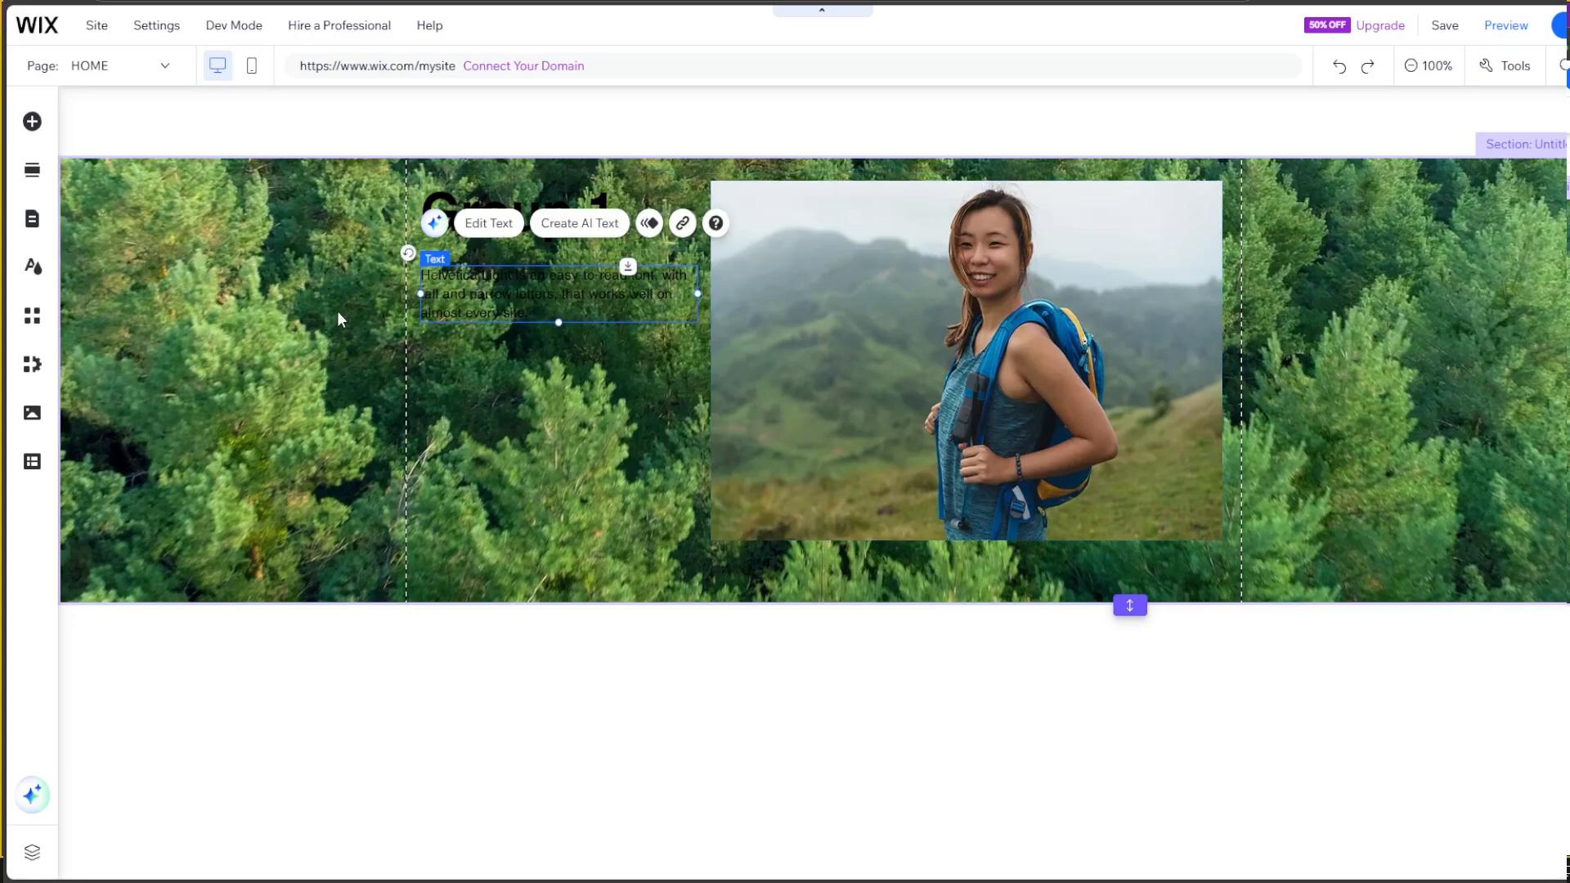
click(292, 335)
right_click(292, 327)
click(139, 286)
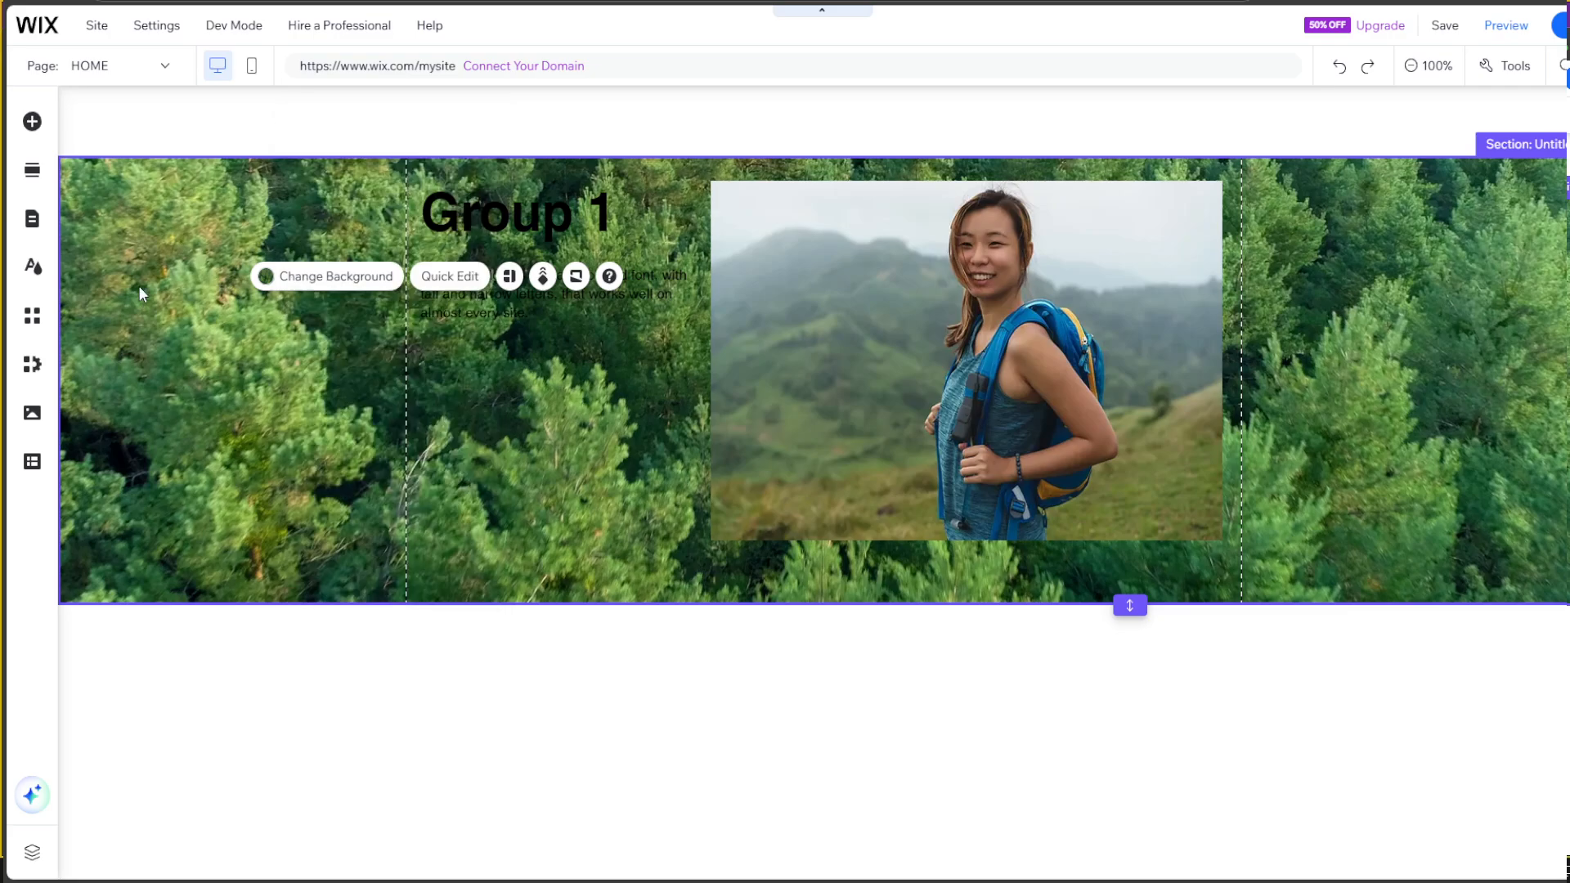
click(204, 235)
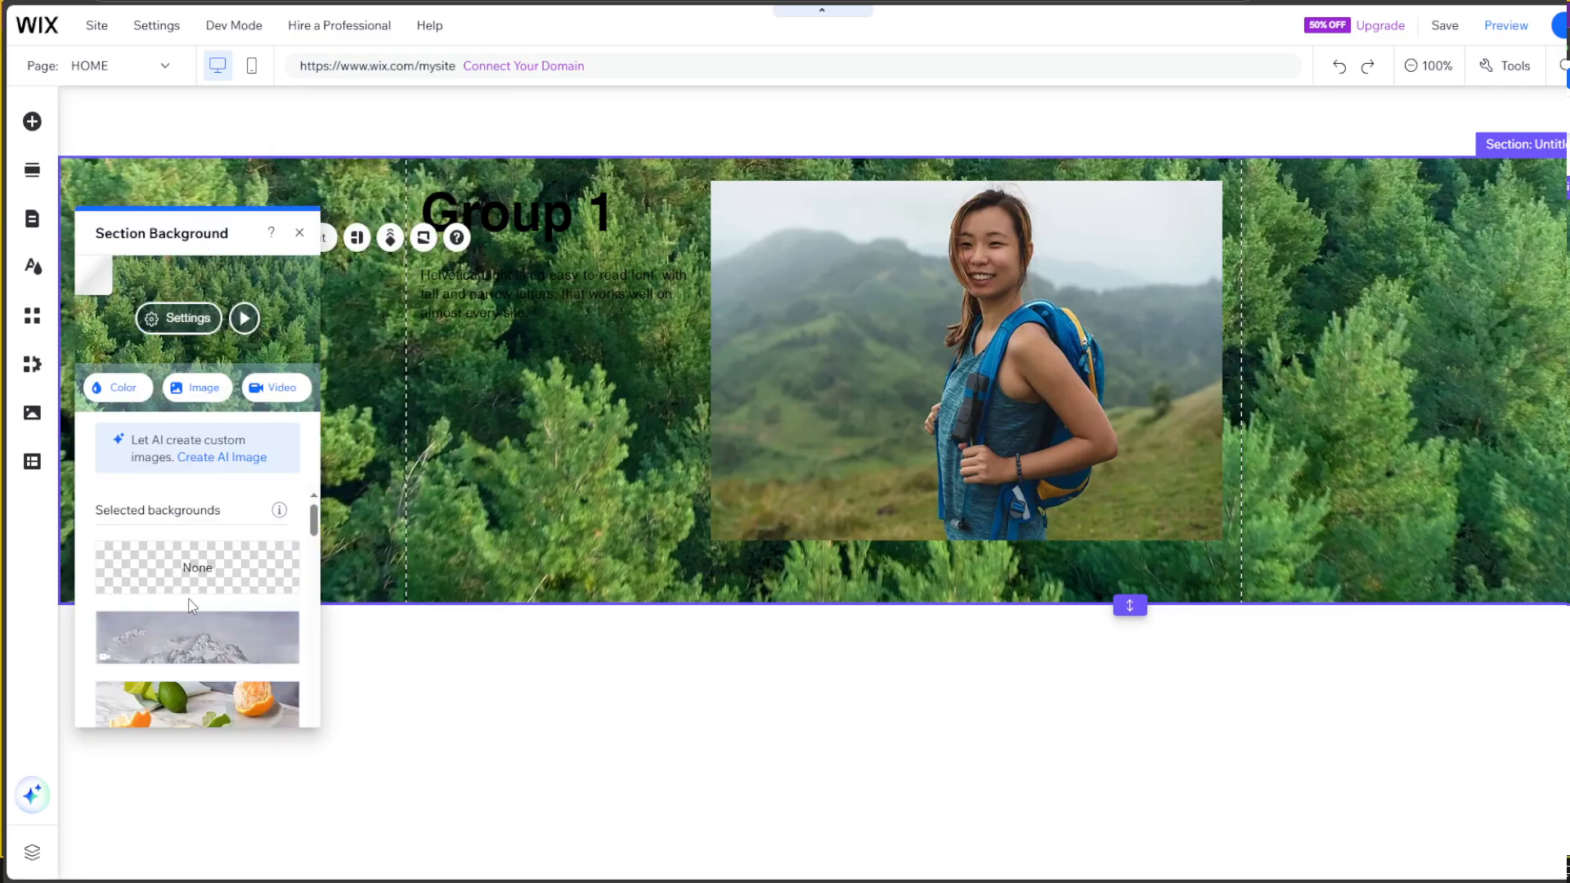
scroll(237, 622, down, 3)
scroll(238, 621, down, 6)
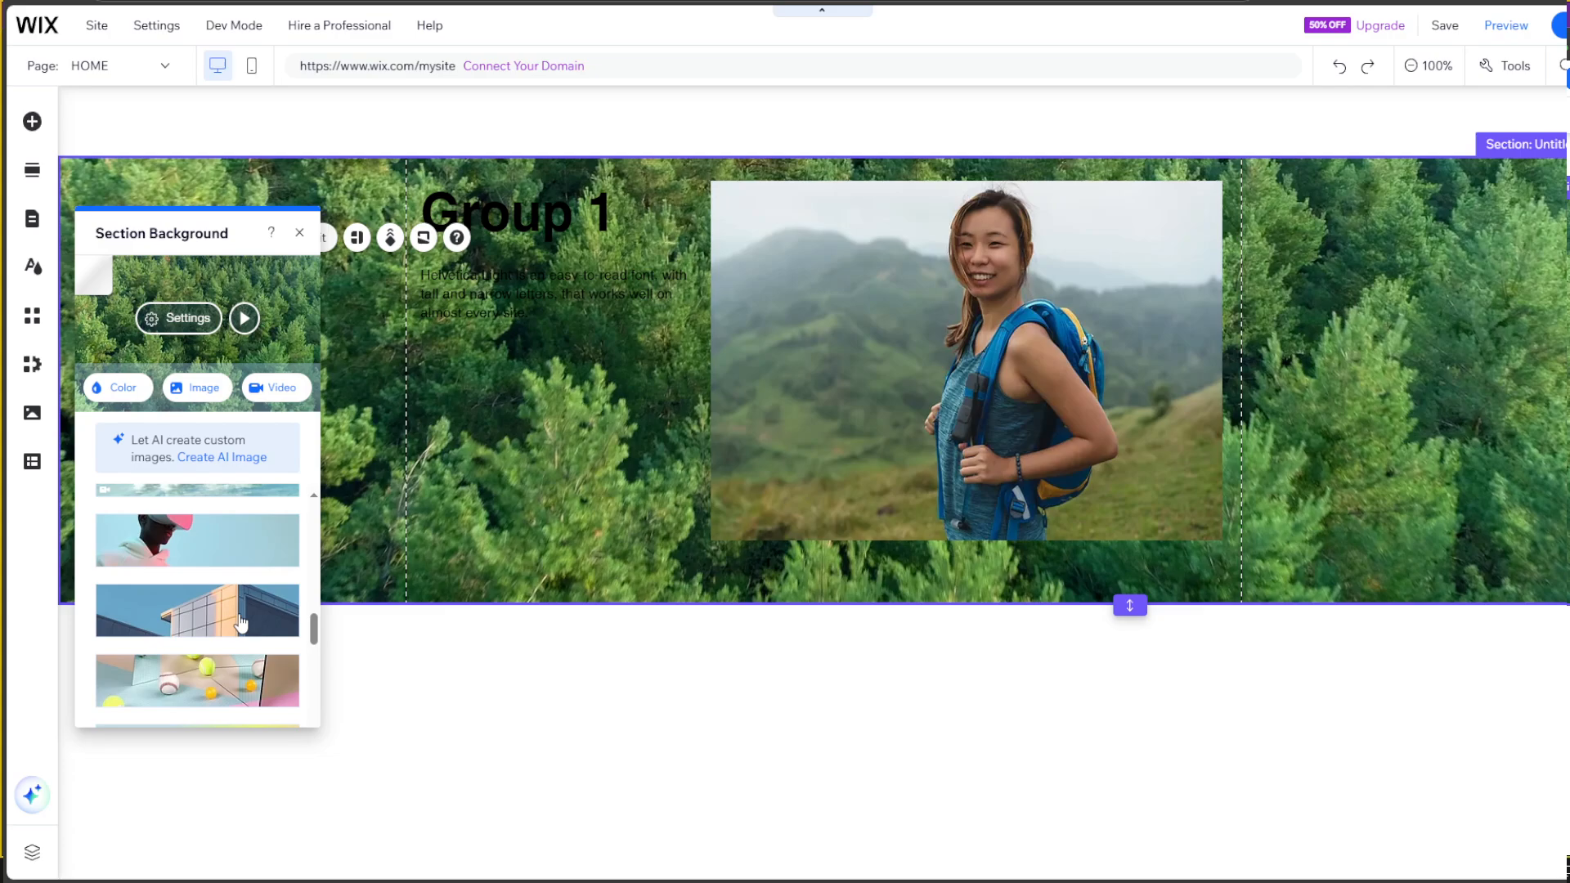
mouse_move(242, 621)
scroll(242, 621, down, 5)
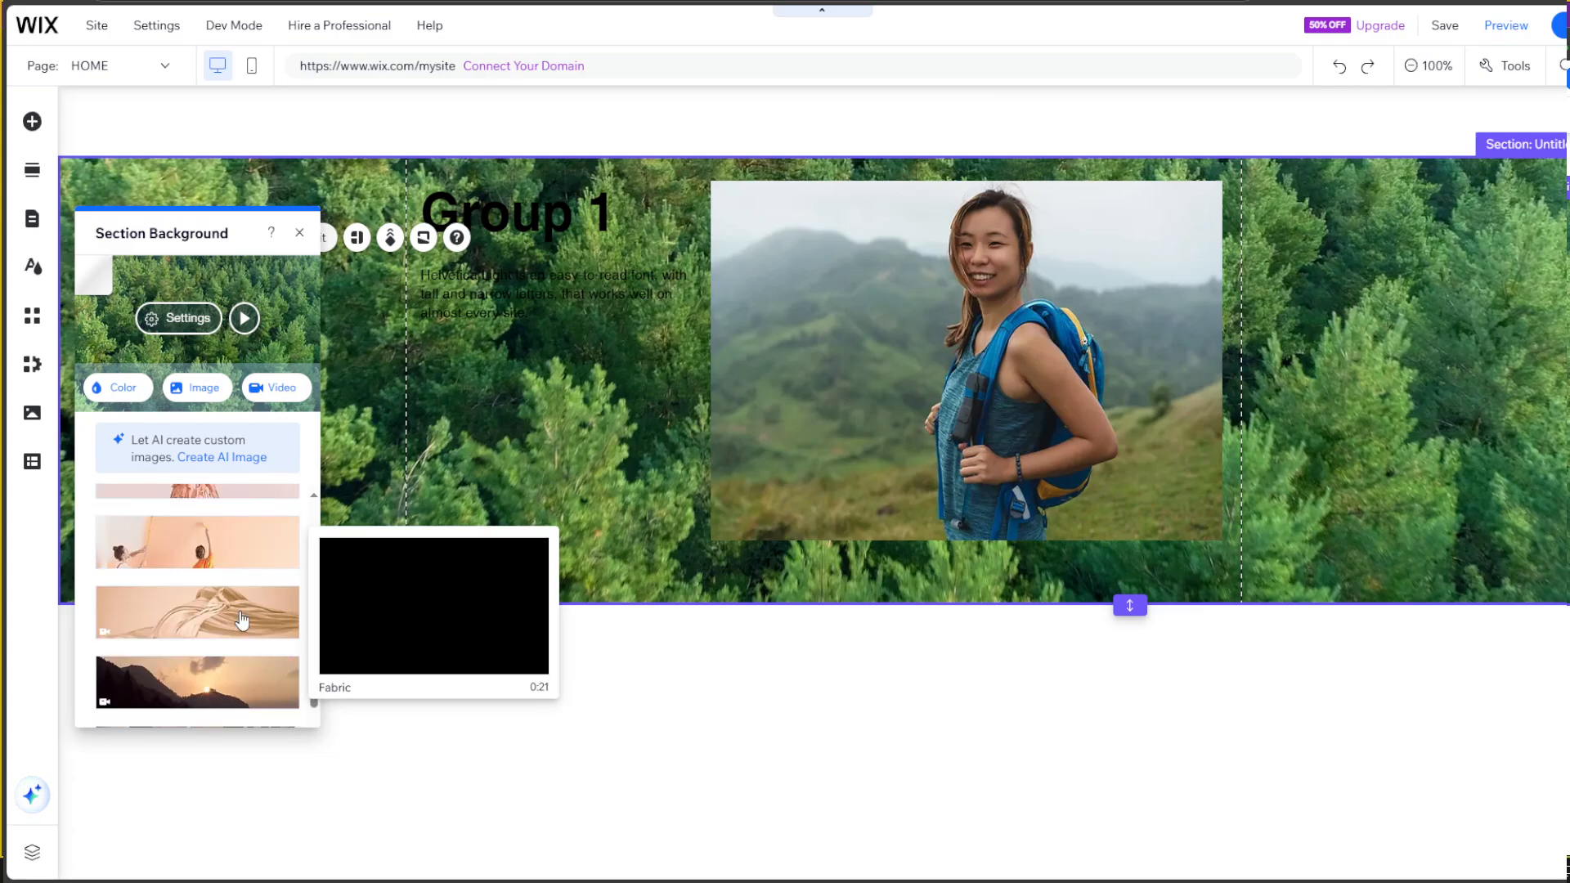
click(245, 581)
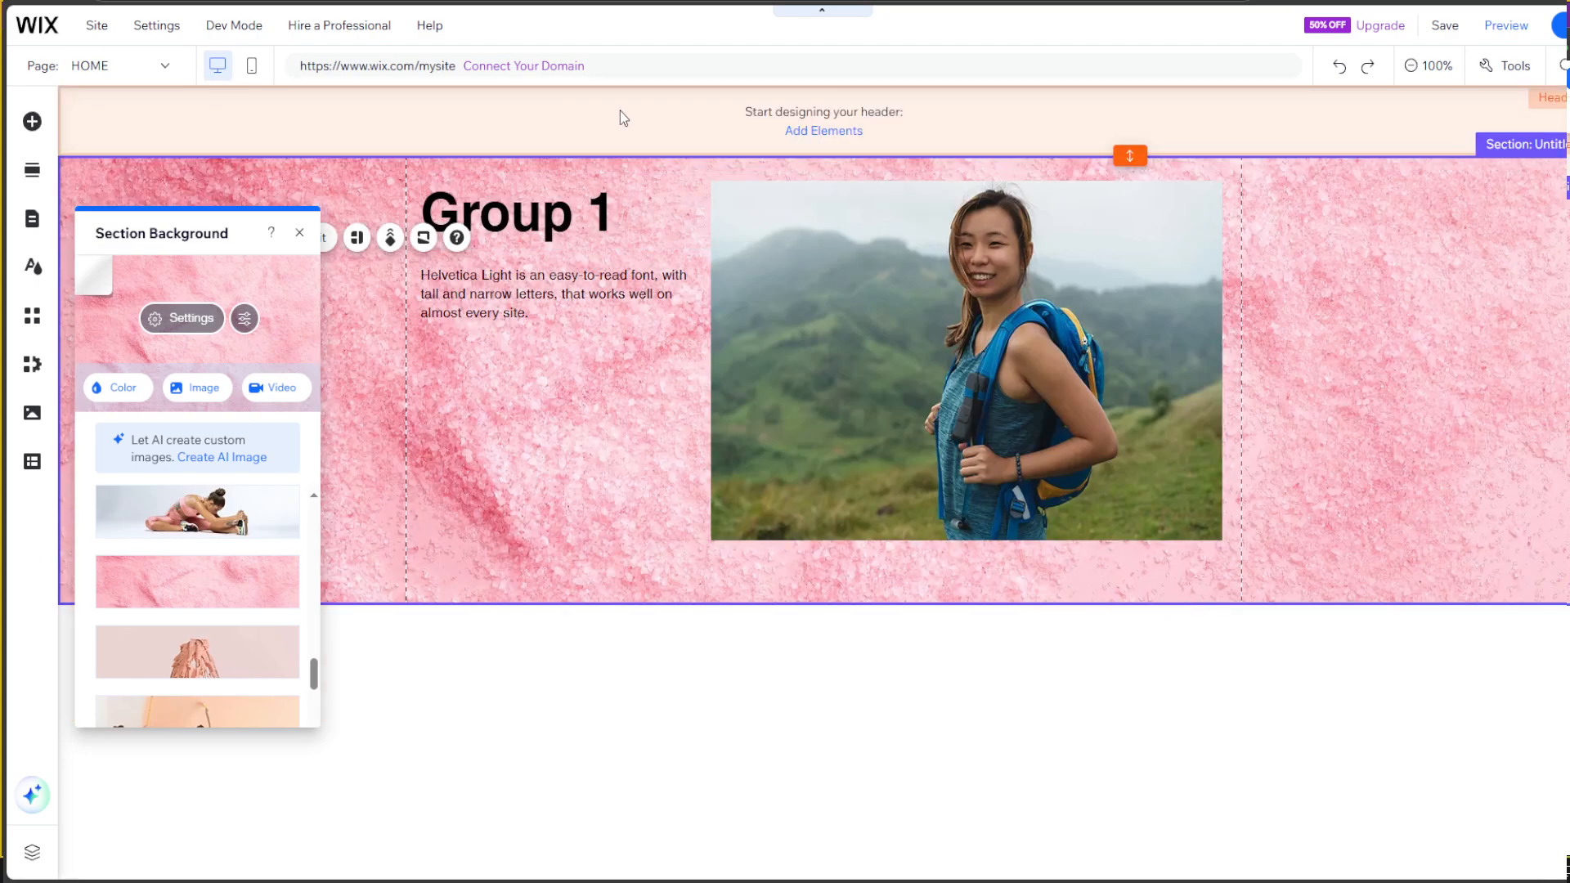
click(620, 111)
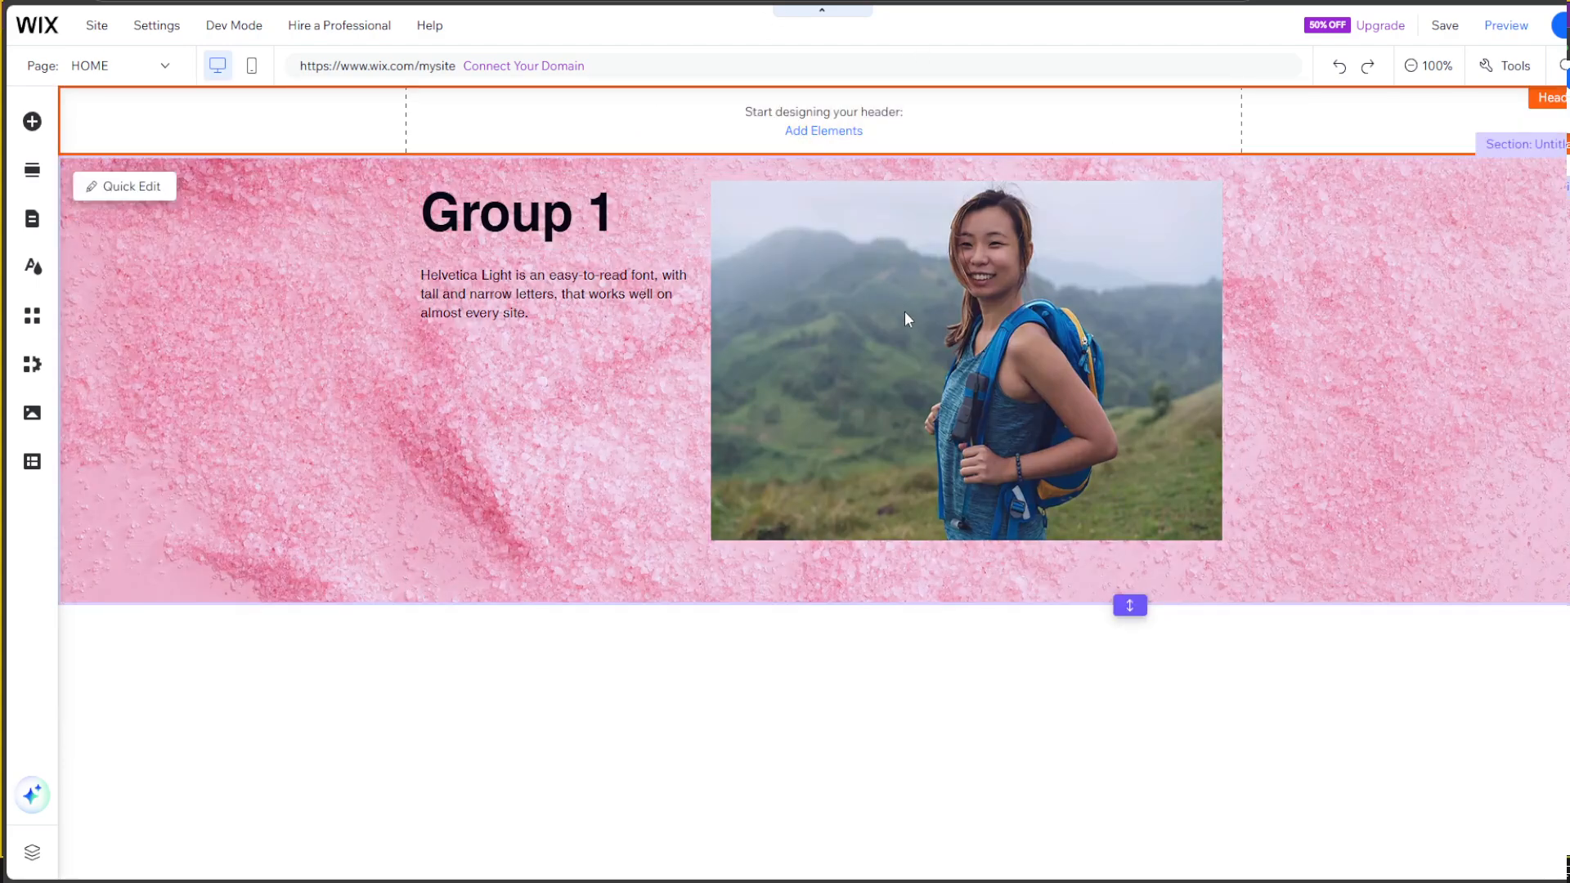
Step: Review the hiker photo's image settings, including its click behaviour, link, description and tooltip options
drag(904, 310, 1045, 359)
click(1014, 360)
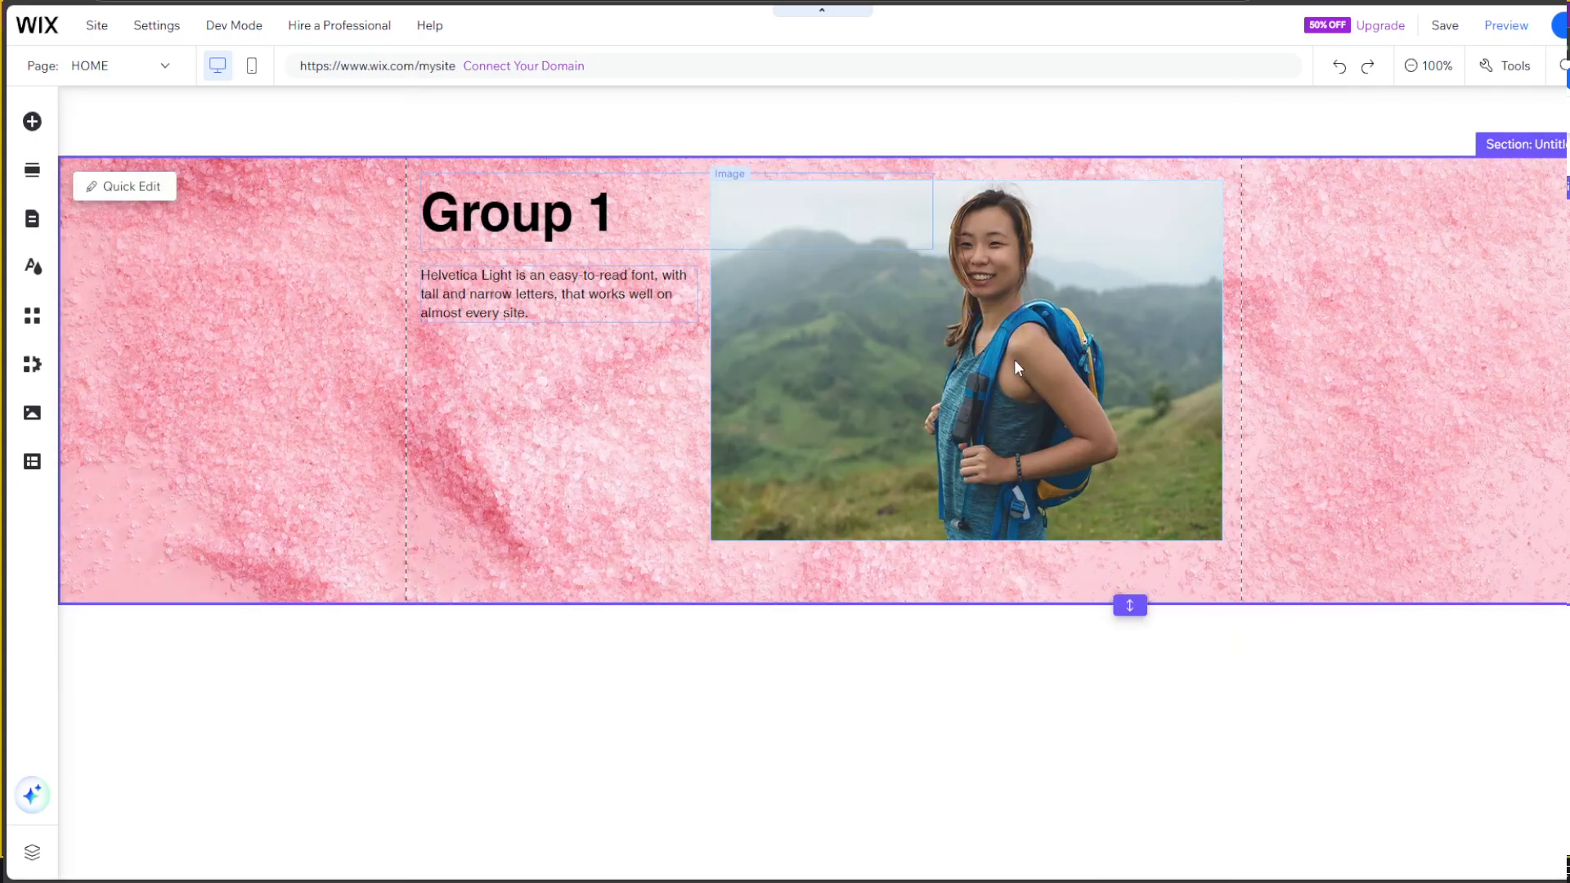
click(939, 378)
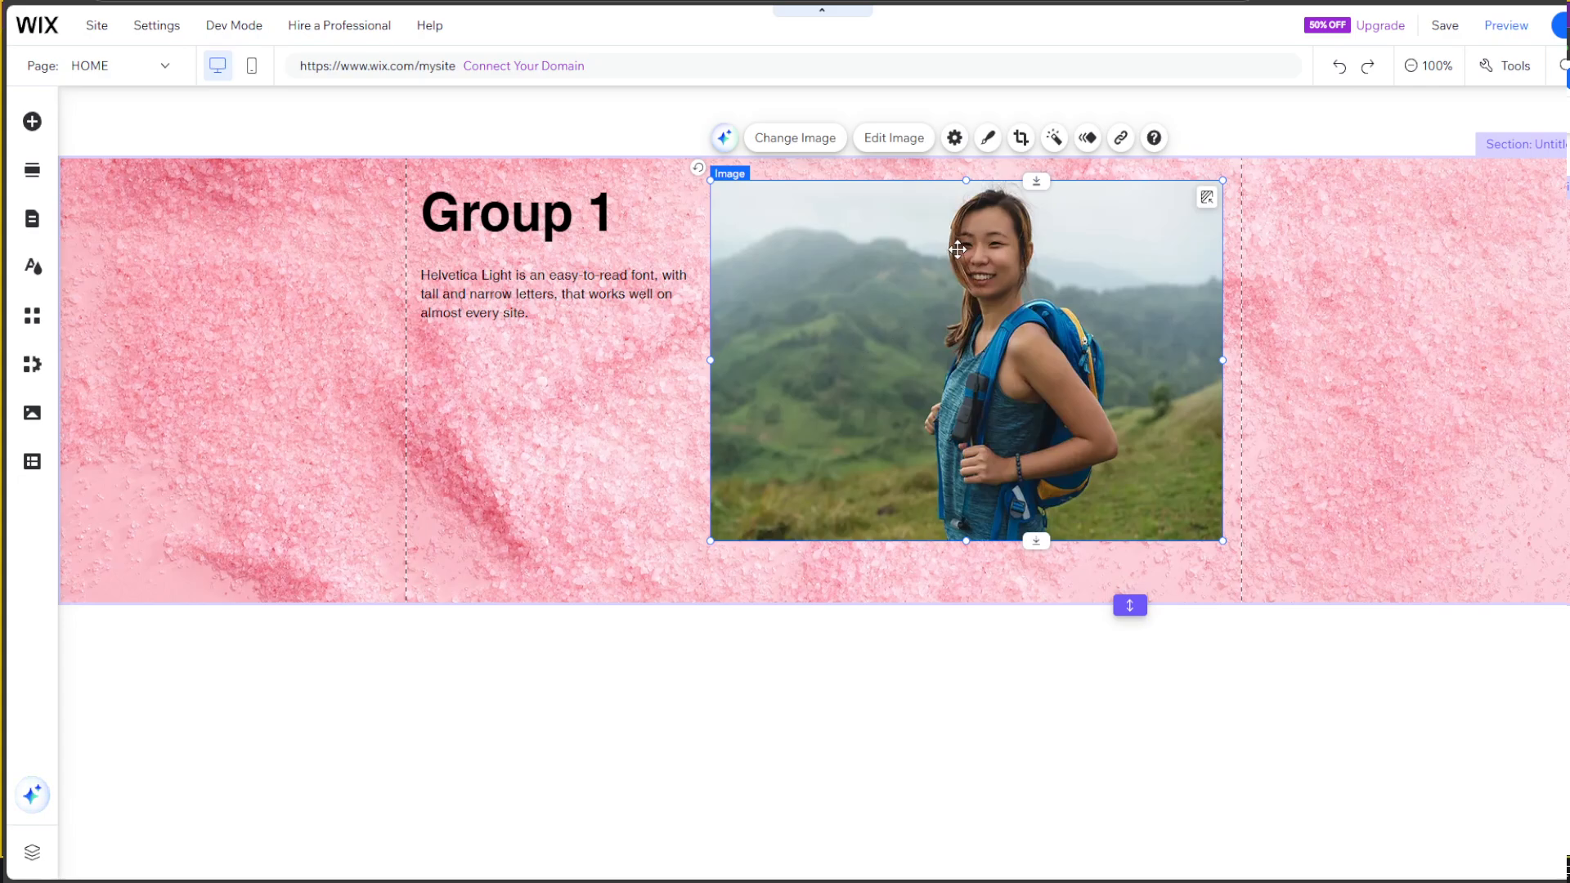
click(955, 139)
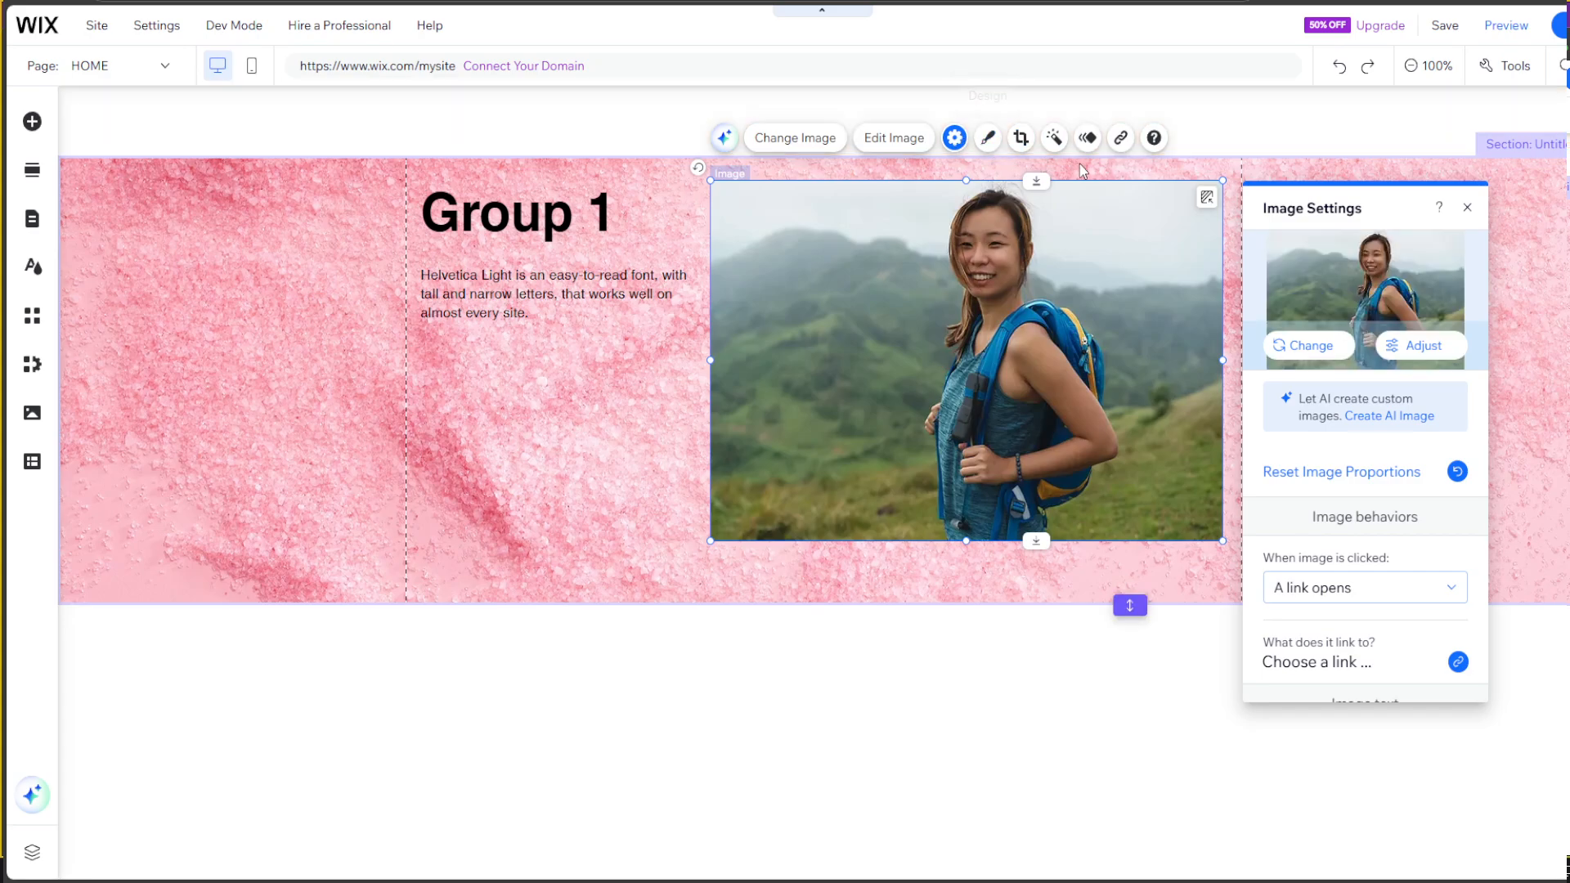
scroll(1382, 367, down, 2)
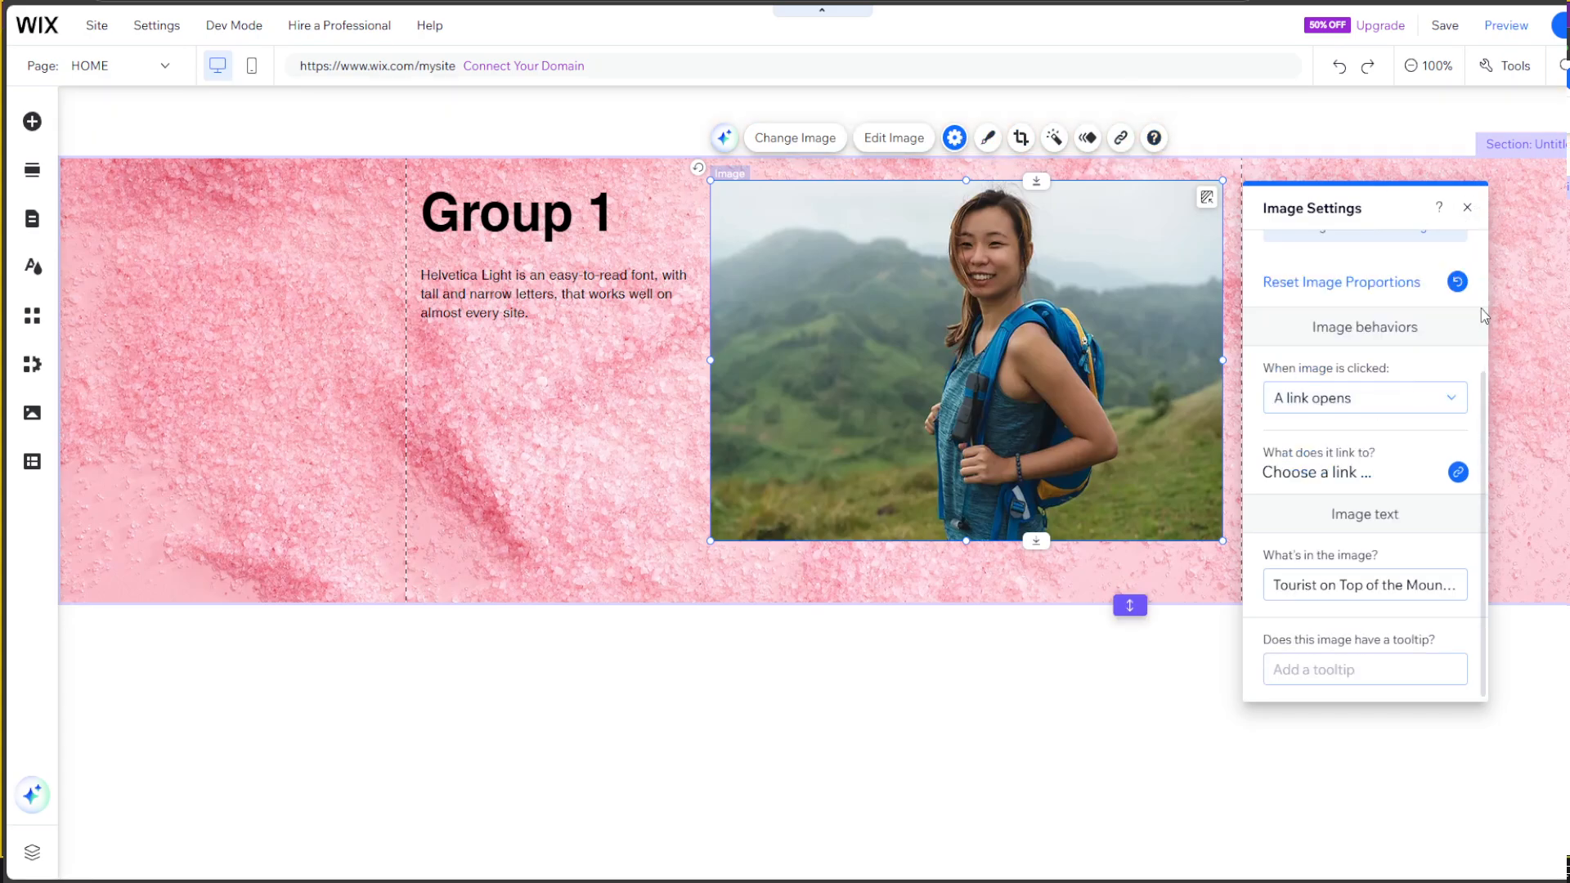
click(1467, 207)
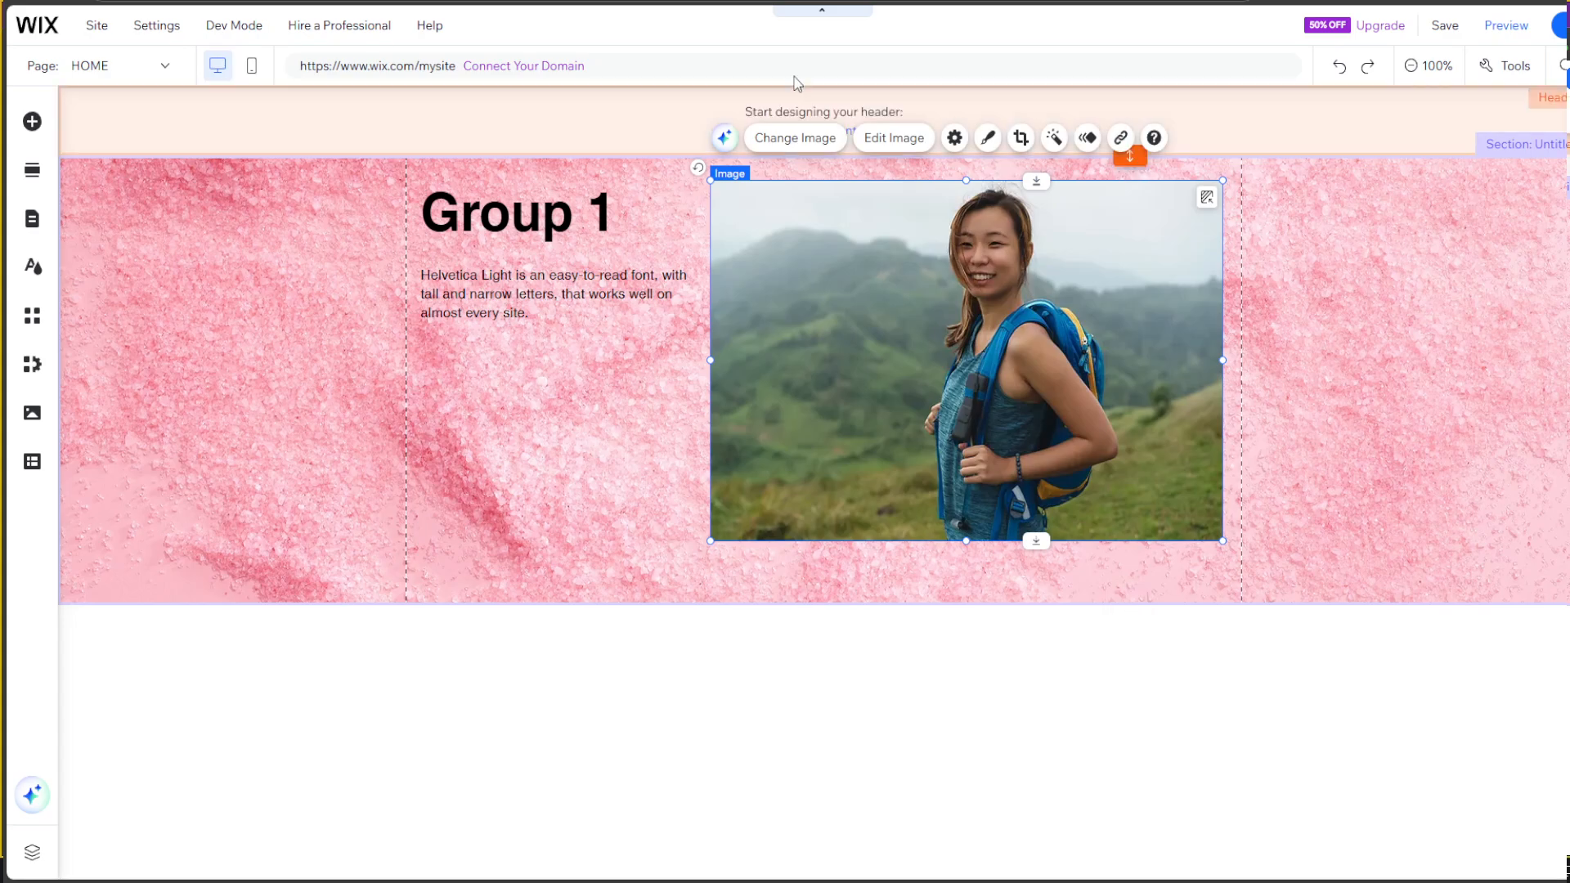
Step: Look at the image chooser and the Photo Studio editor for the hiker photo, leaving both without changes
click(827, 139)
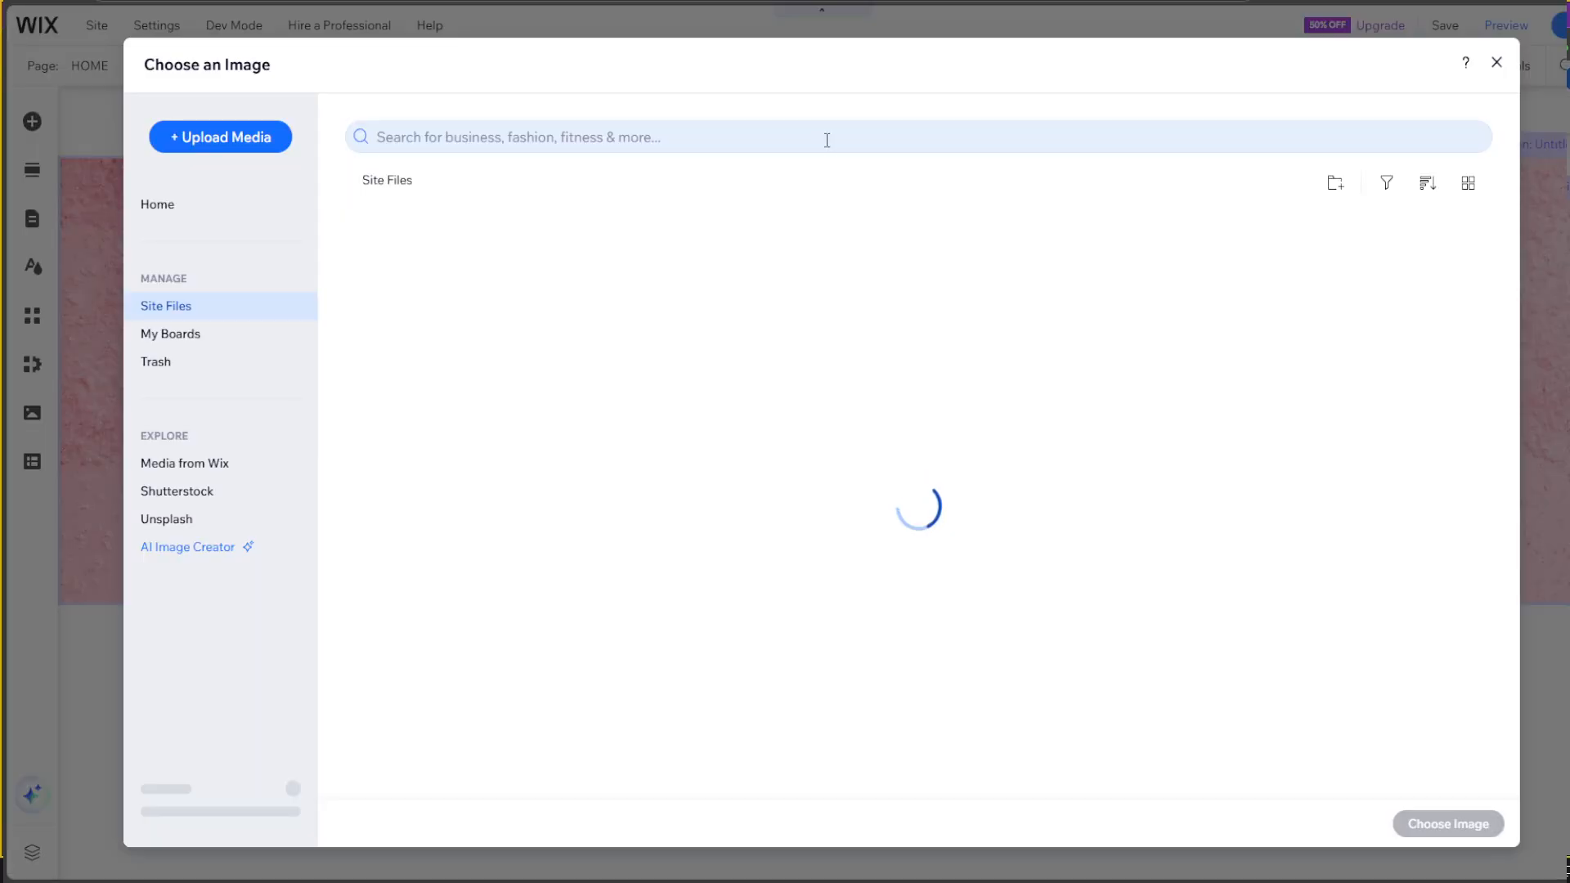
click(1496, 62)
click(894, 138)
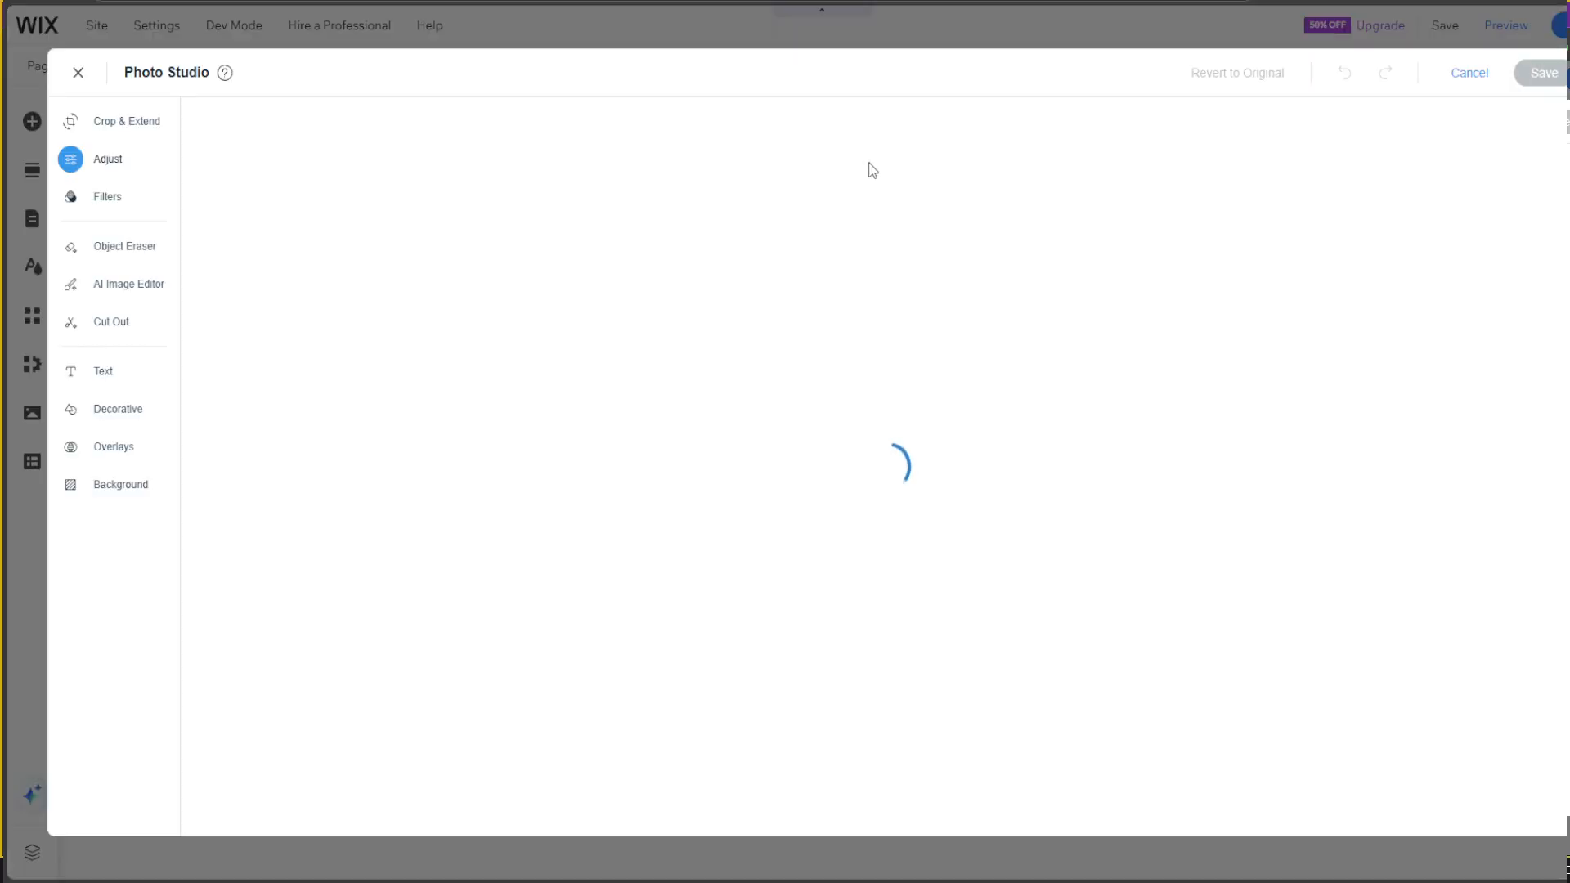
click(1459, 72)
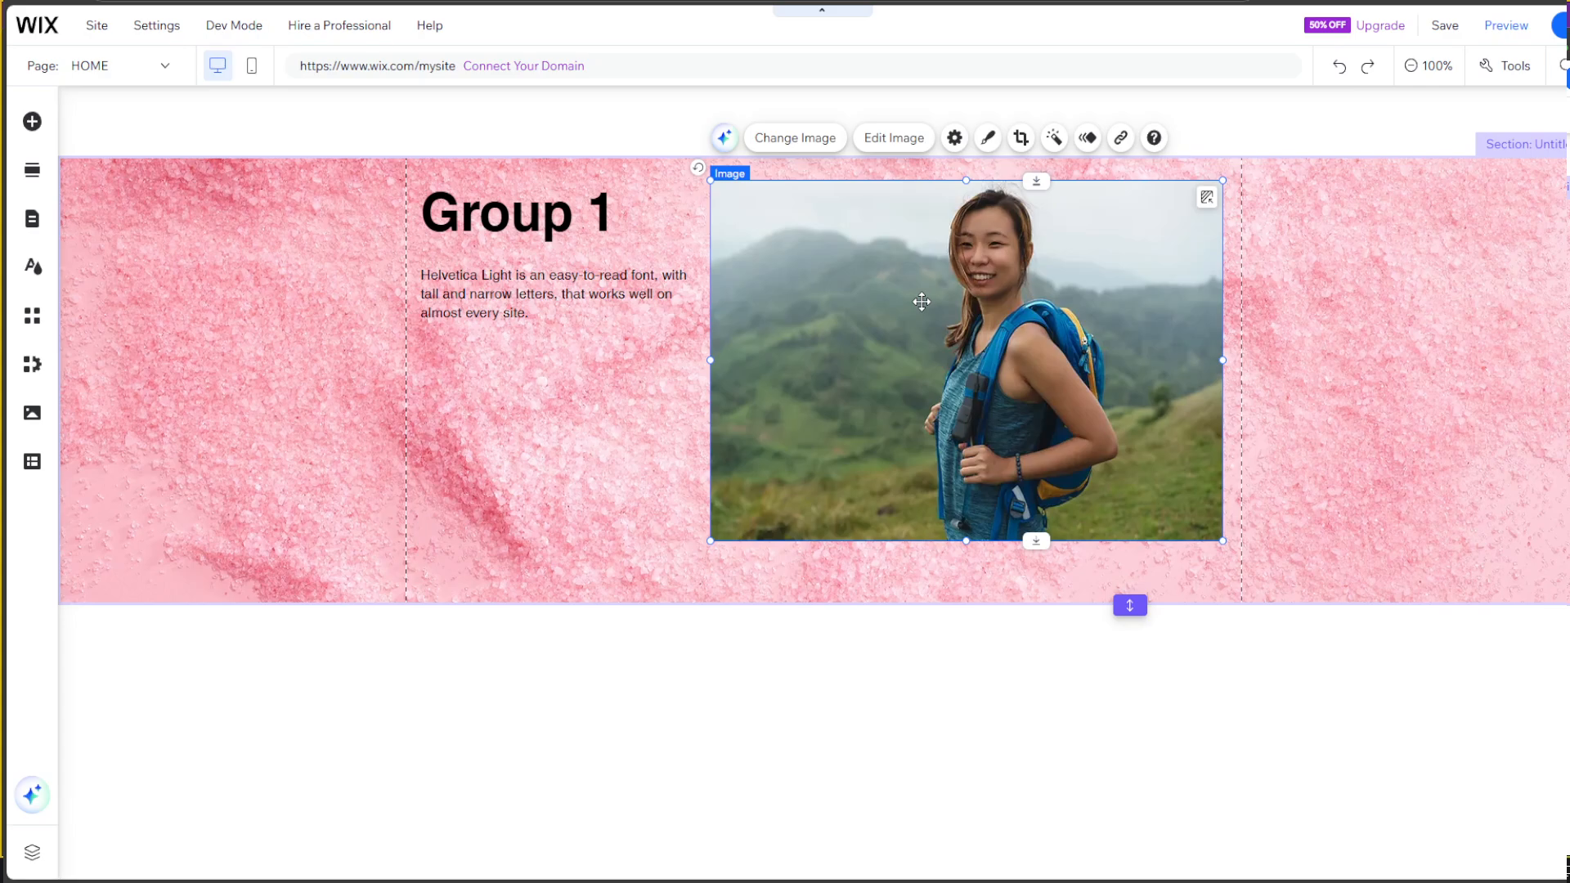
Step: Delete the hiker photo from the Home section and undo the deletion
right_click(921, 302)
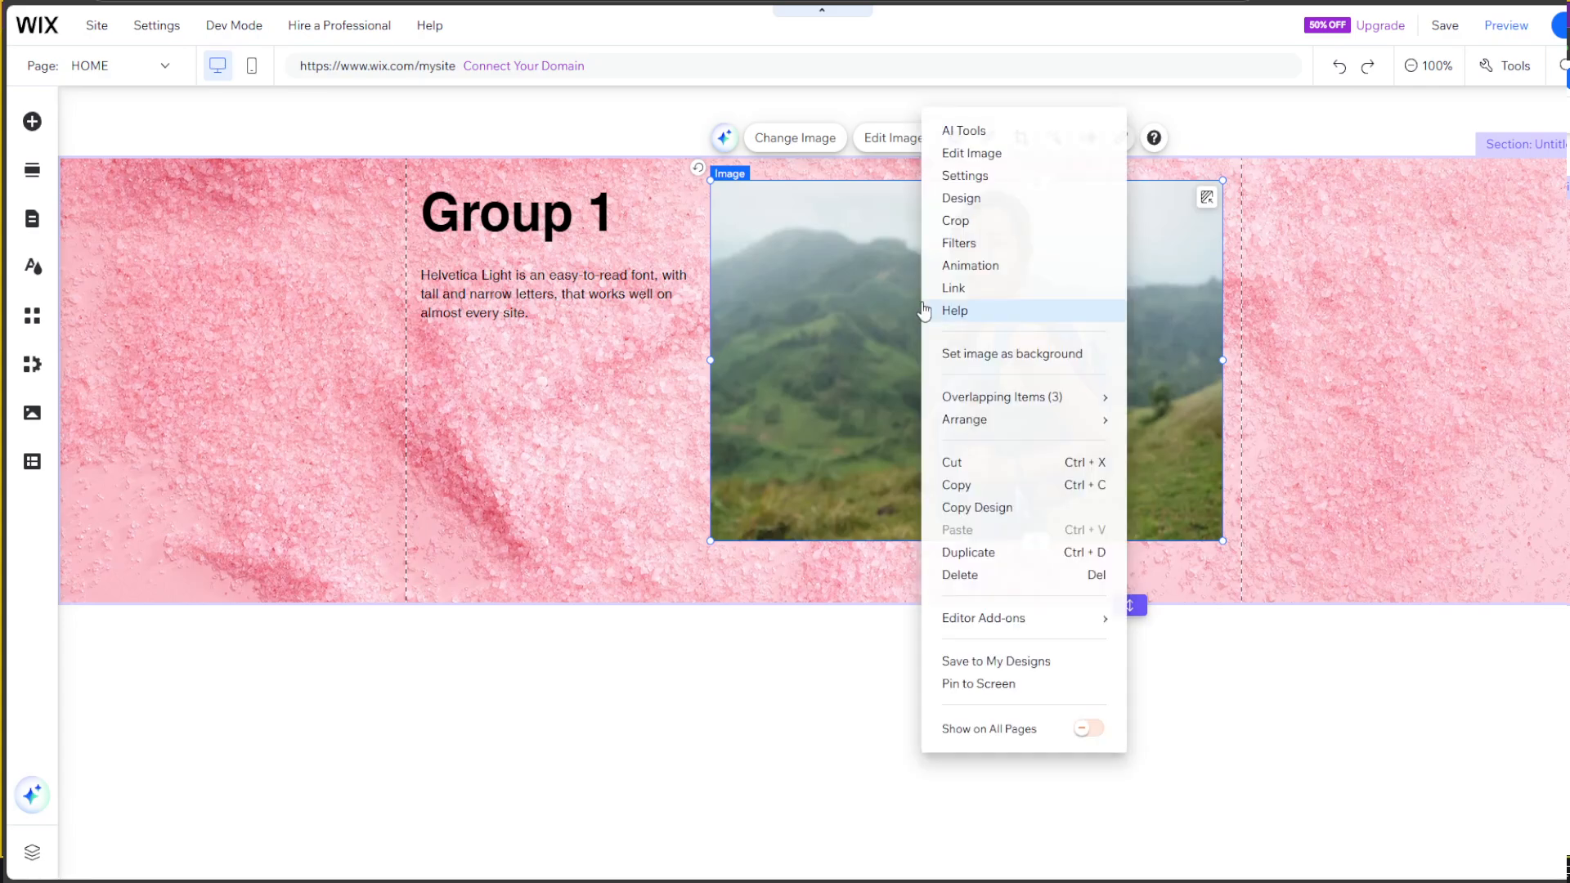
click(958, 574)
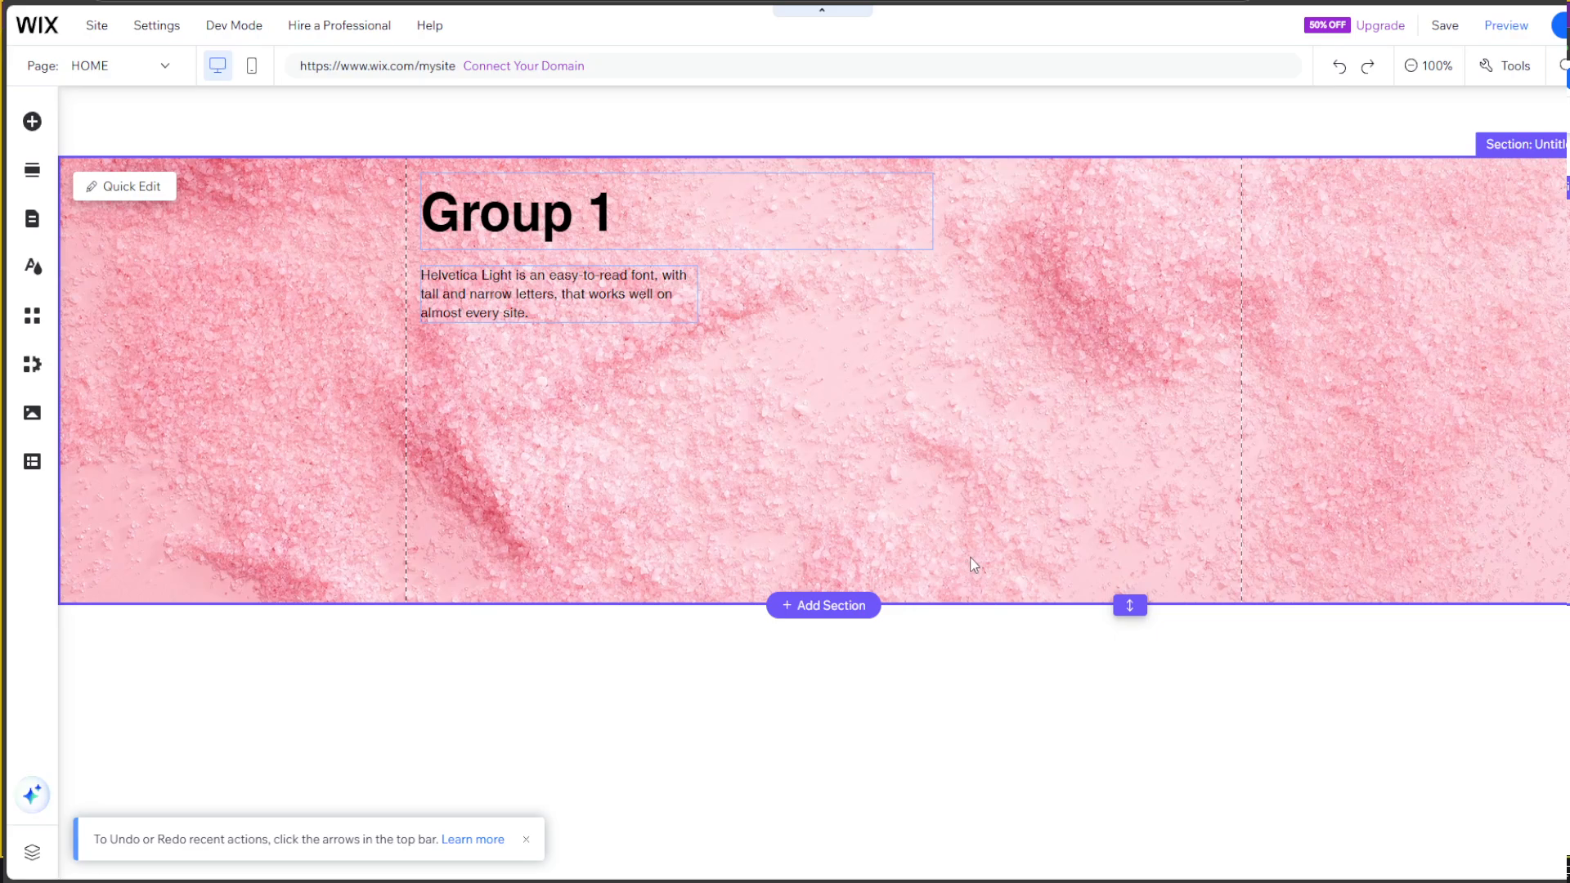
key(ctrl+z)
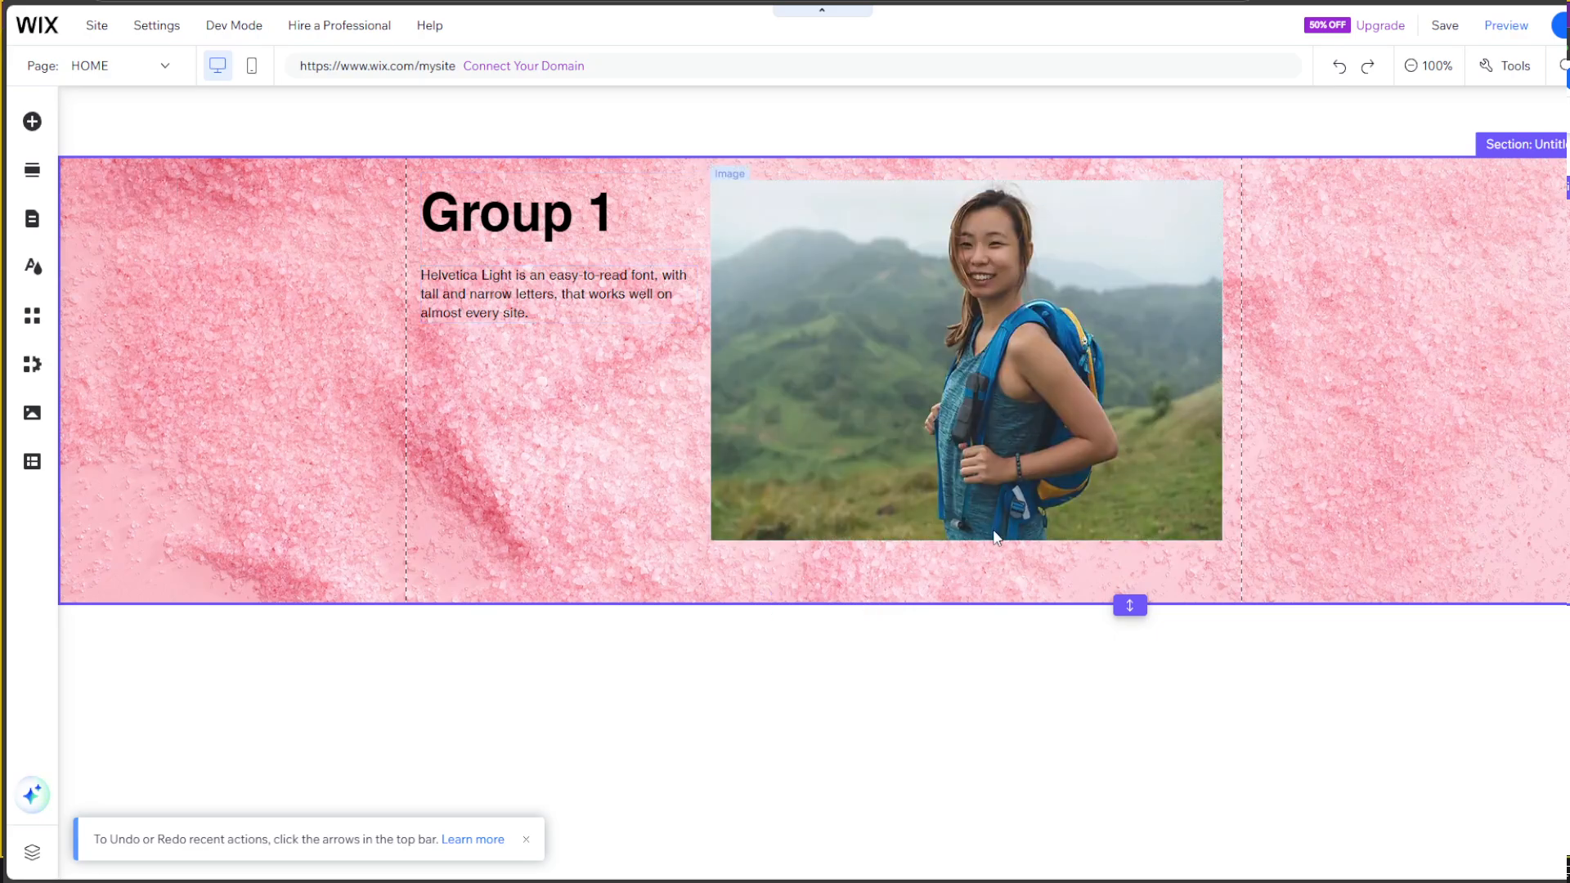
Step: Remove the hiker photo from the pink Home section
click(985, 353)
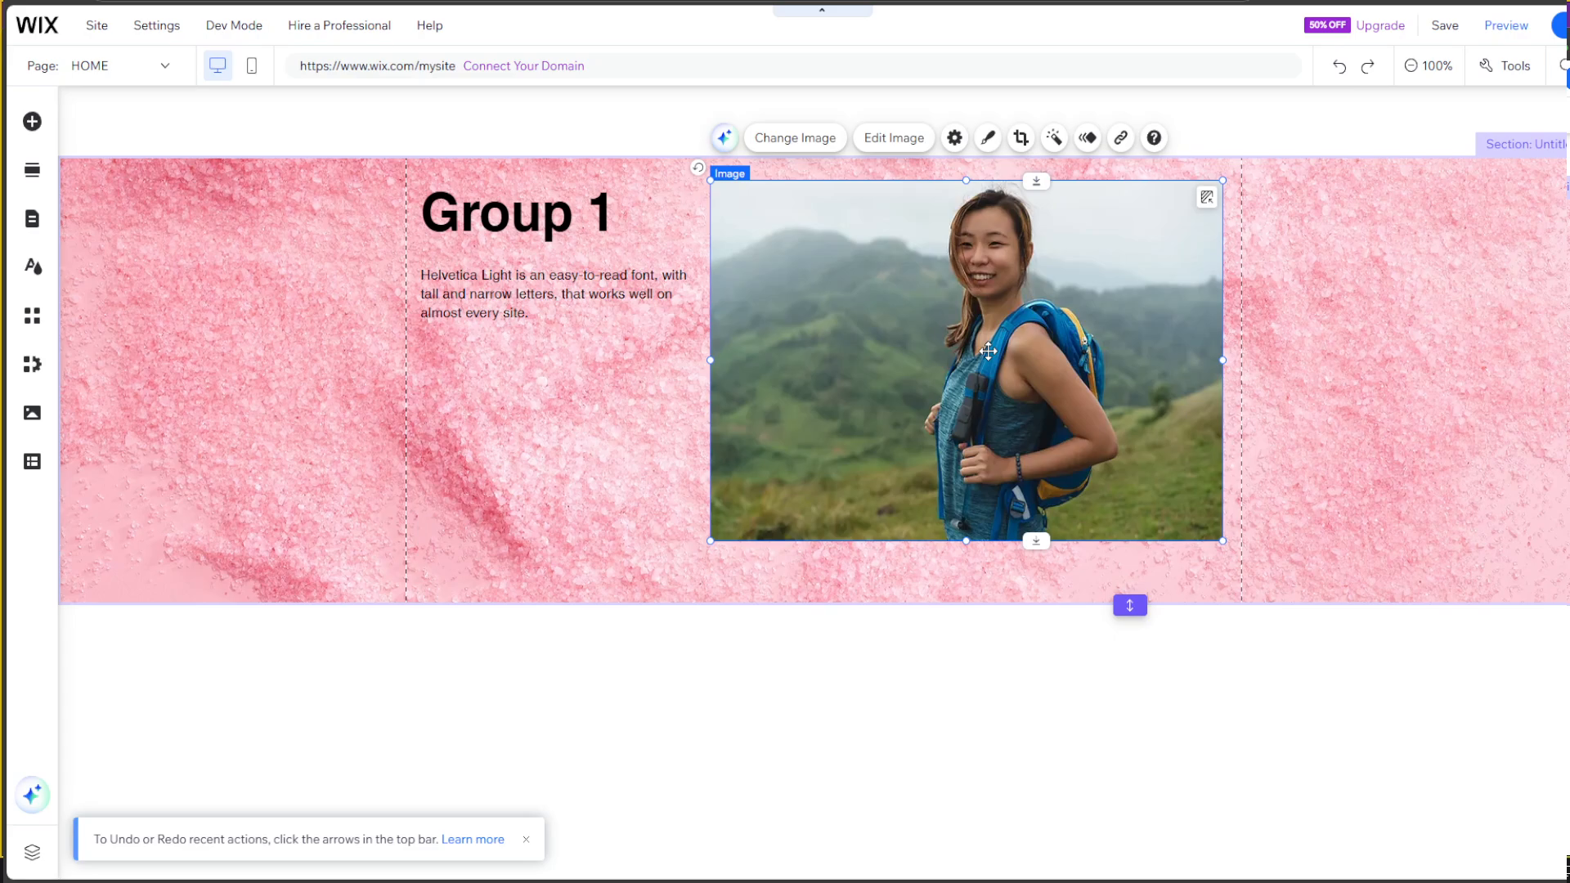
key(Delete)
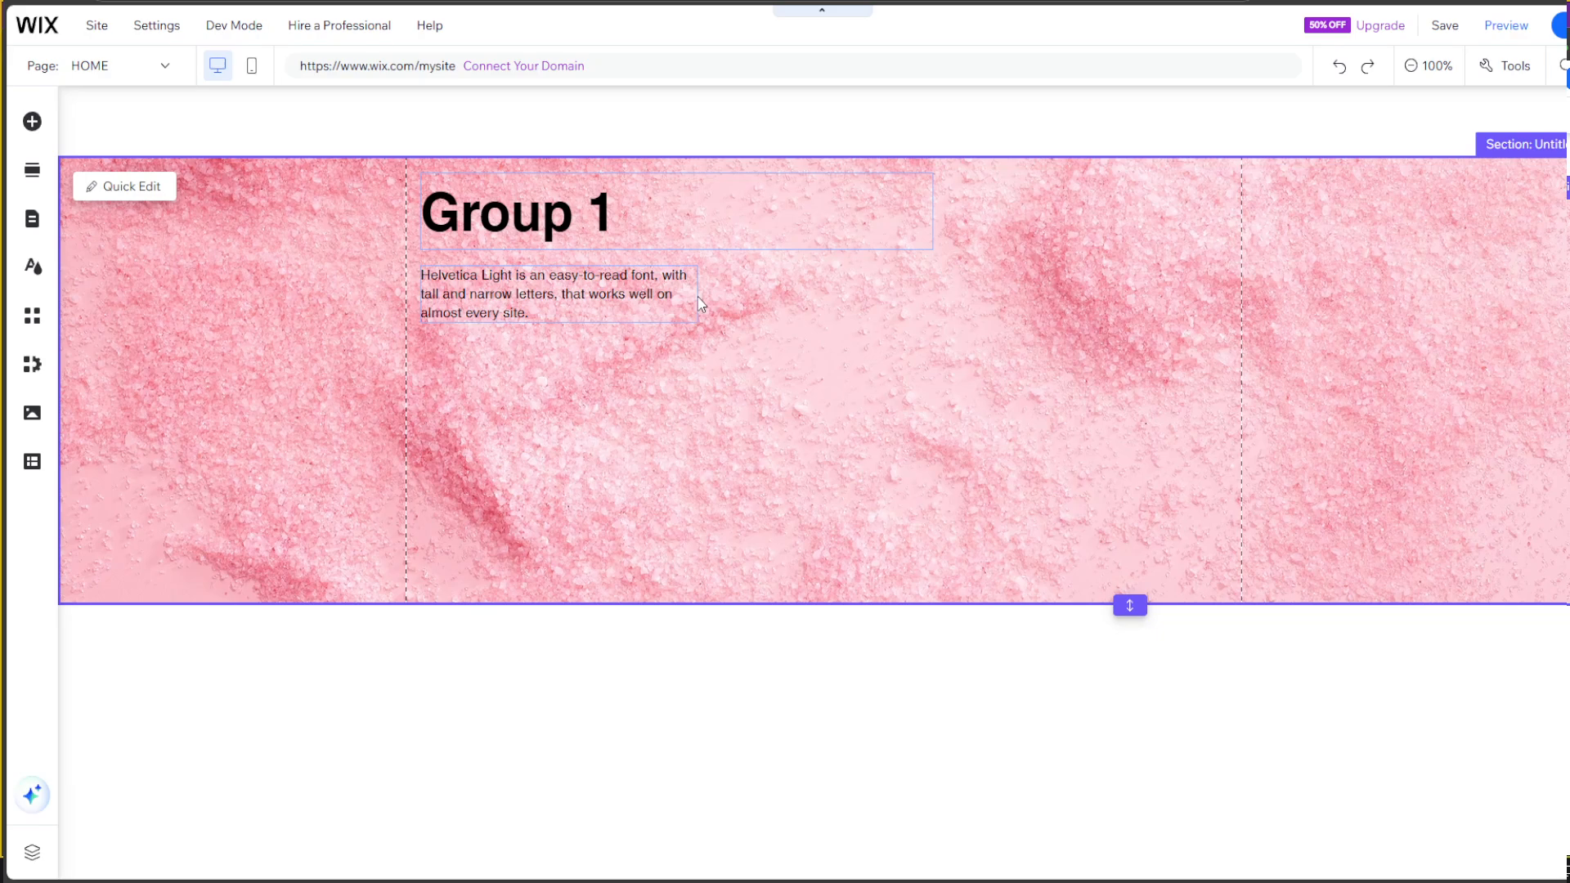
Step: Add the black themed button to the Home section and place it directly below the paragraph, aligned with the text's left edge
click(41, 125)
click(80, 223)
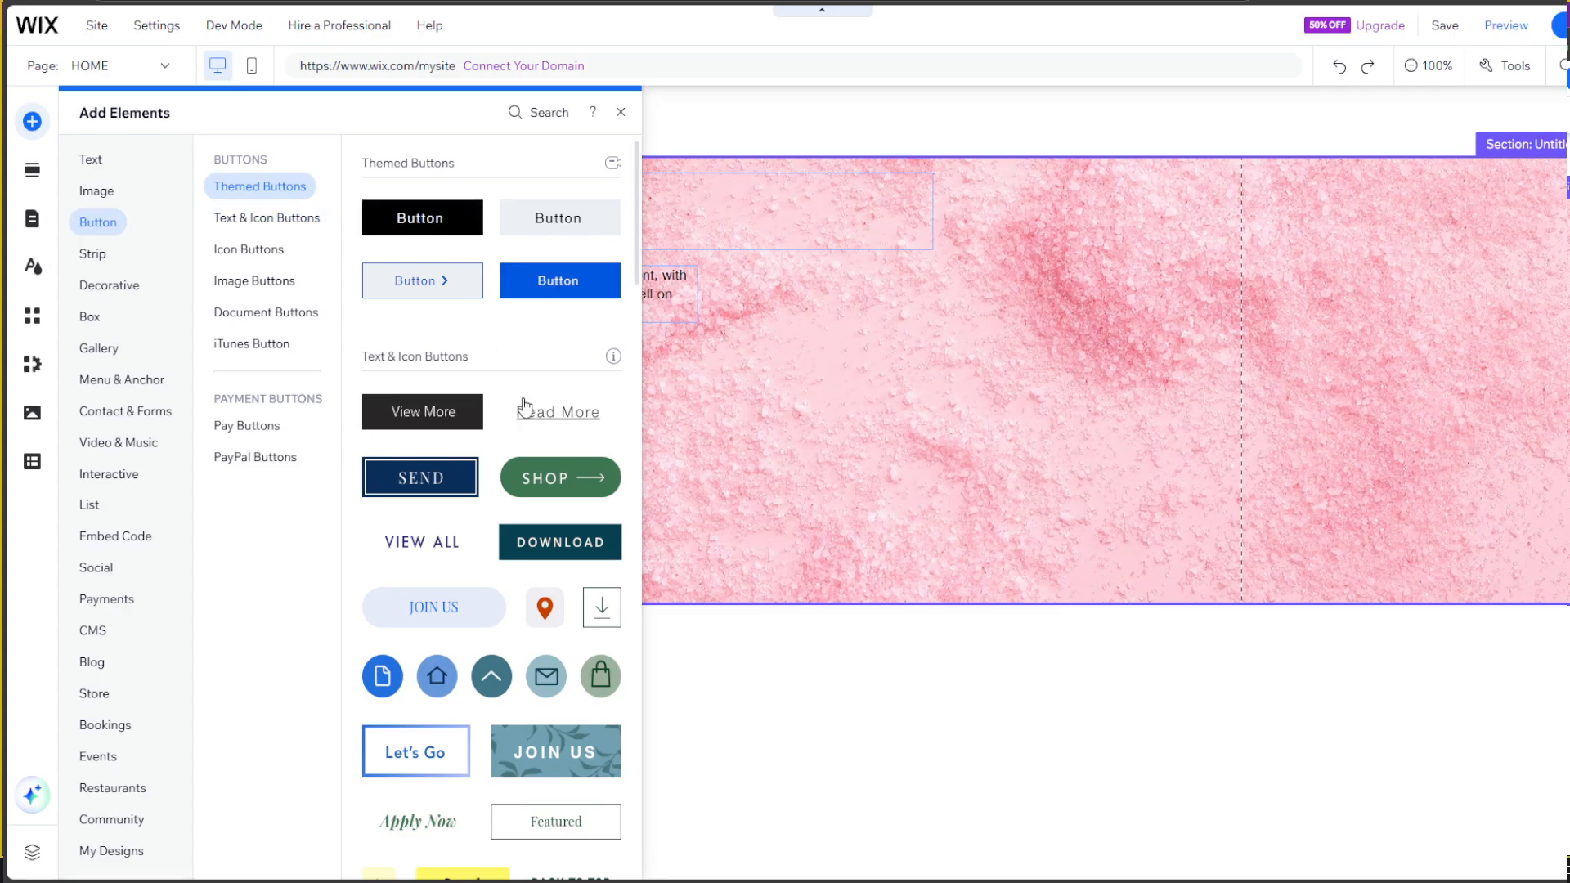
scroll(589, 421, down, 4)
scroll(588, 462, up, 4)
click(442, 219)
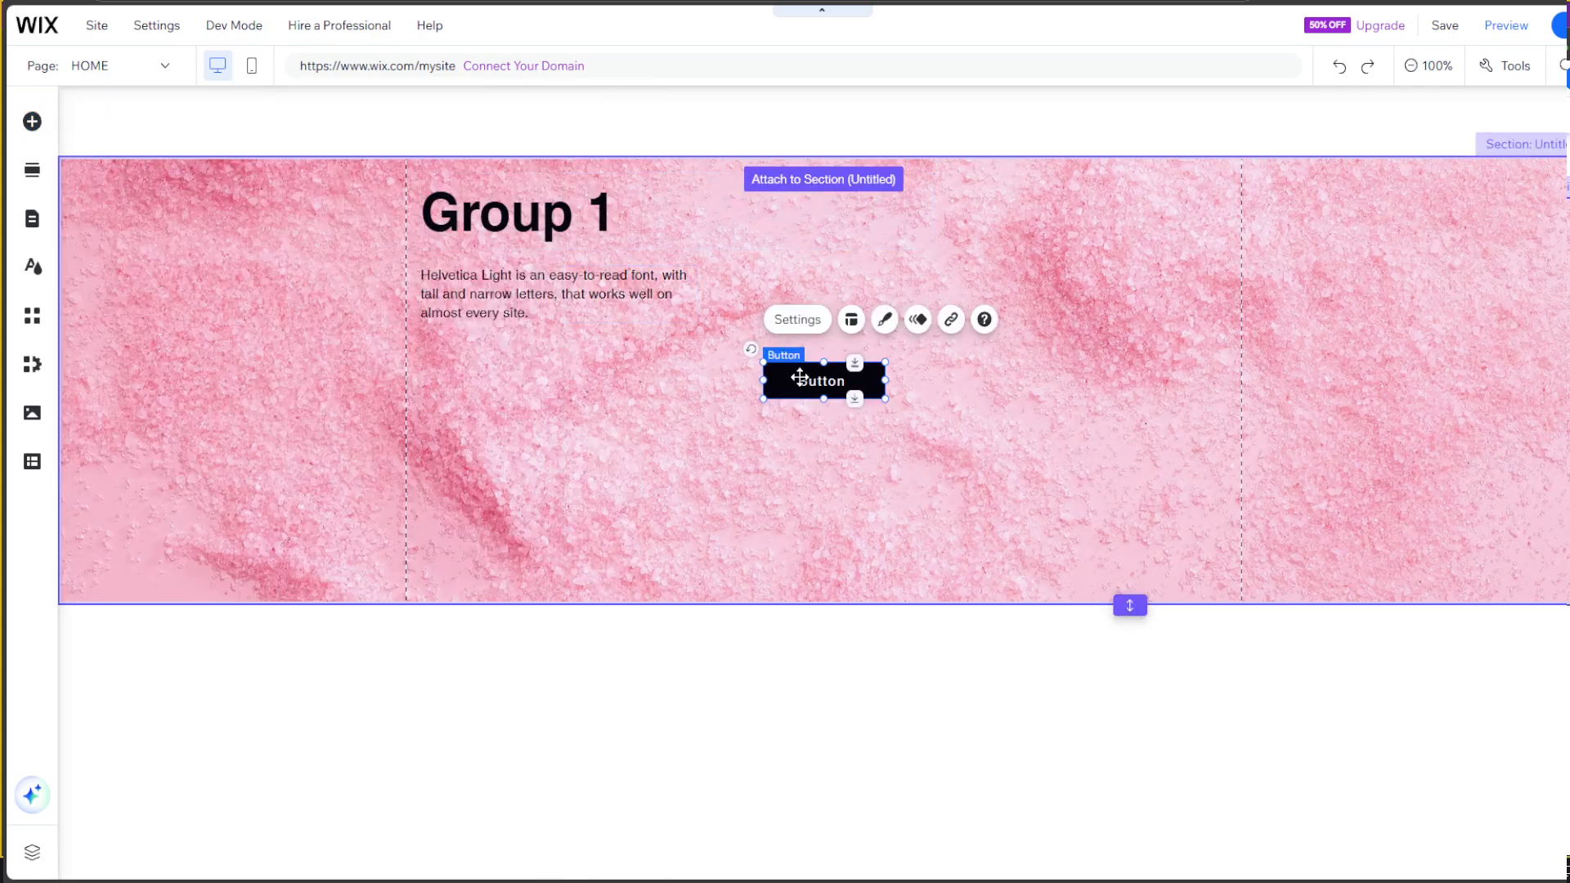
drag(800, 376, 466, 368)
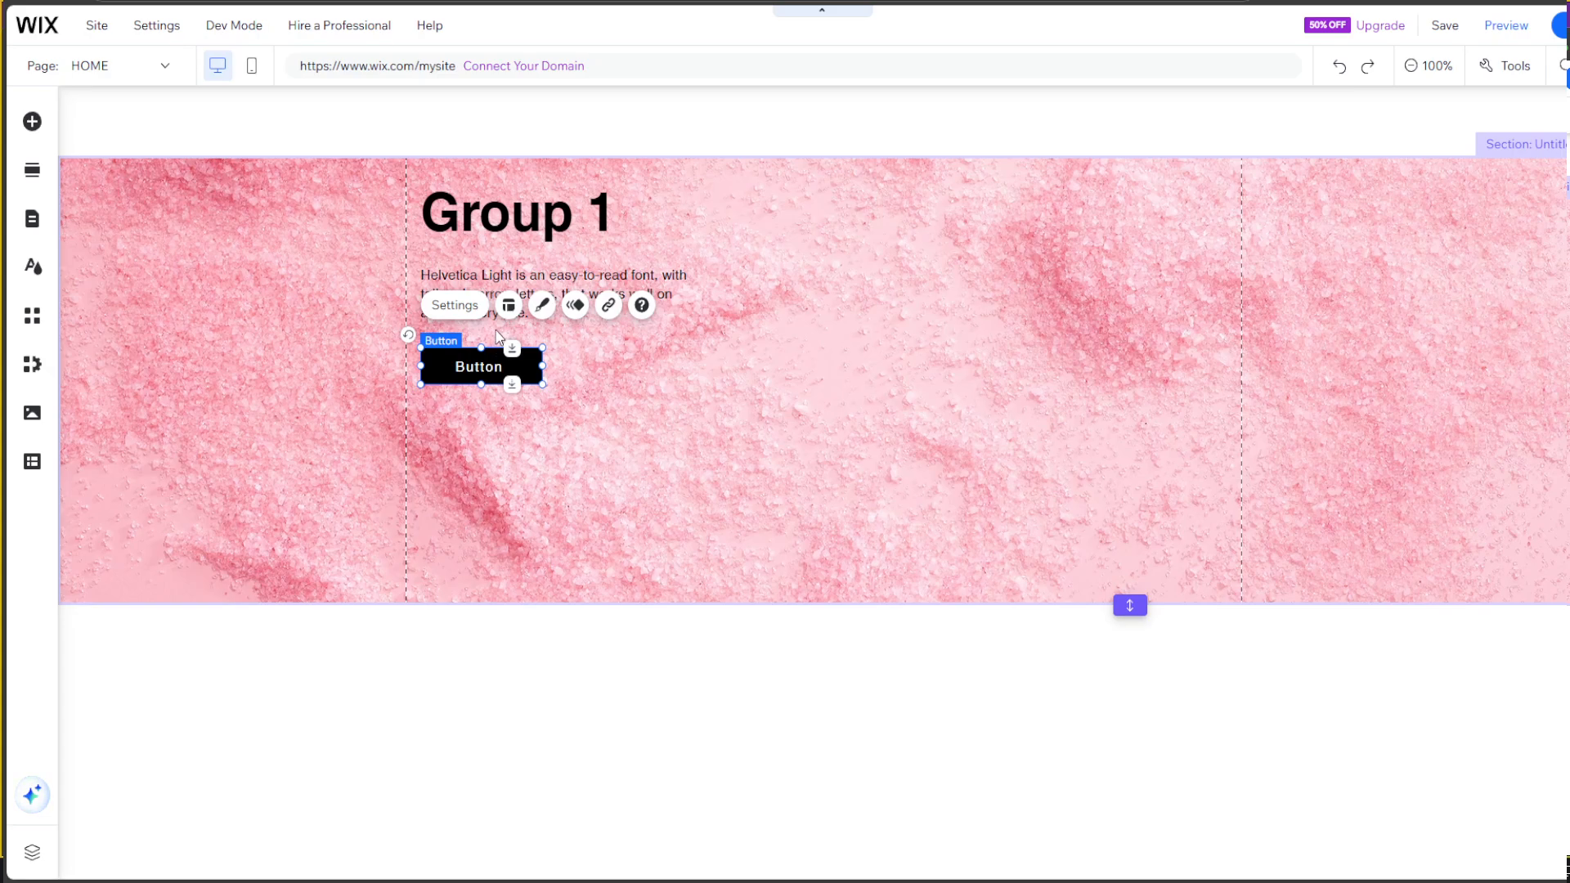
Step: Link the black button to the Members page, opening in the current window
click(608, 307)
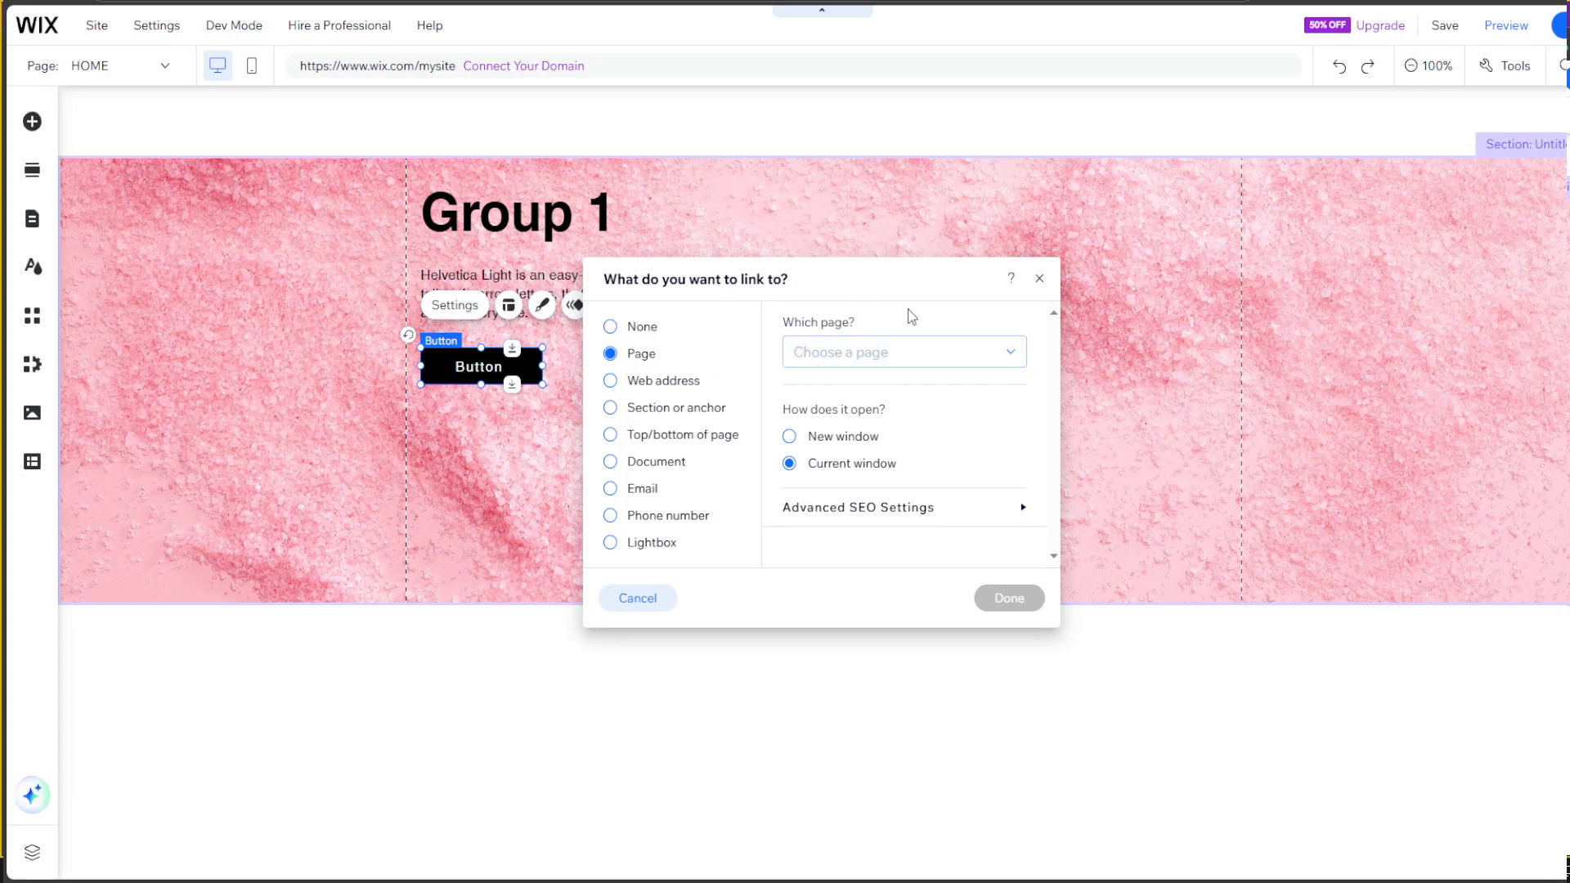
click(942, 360)
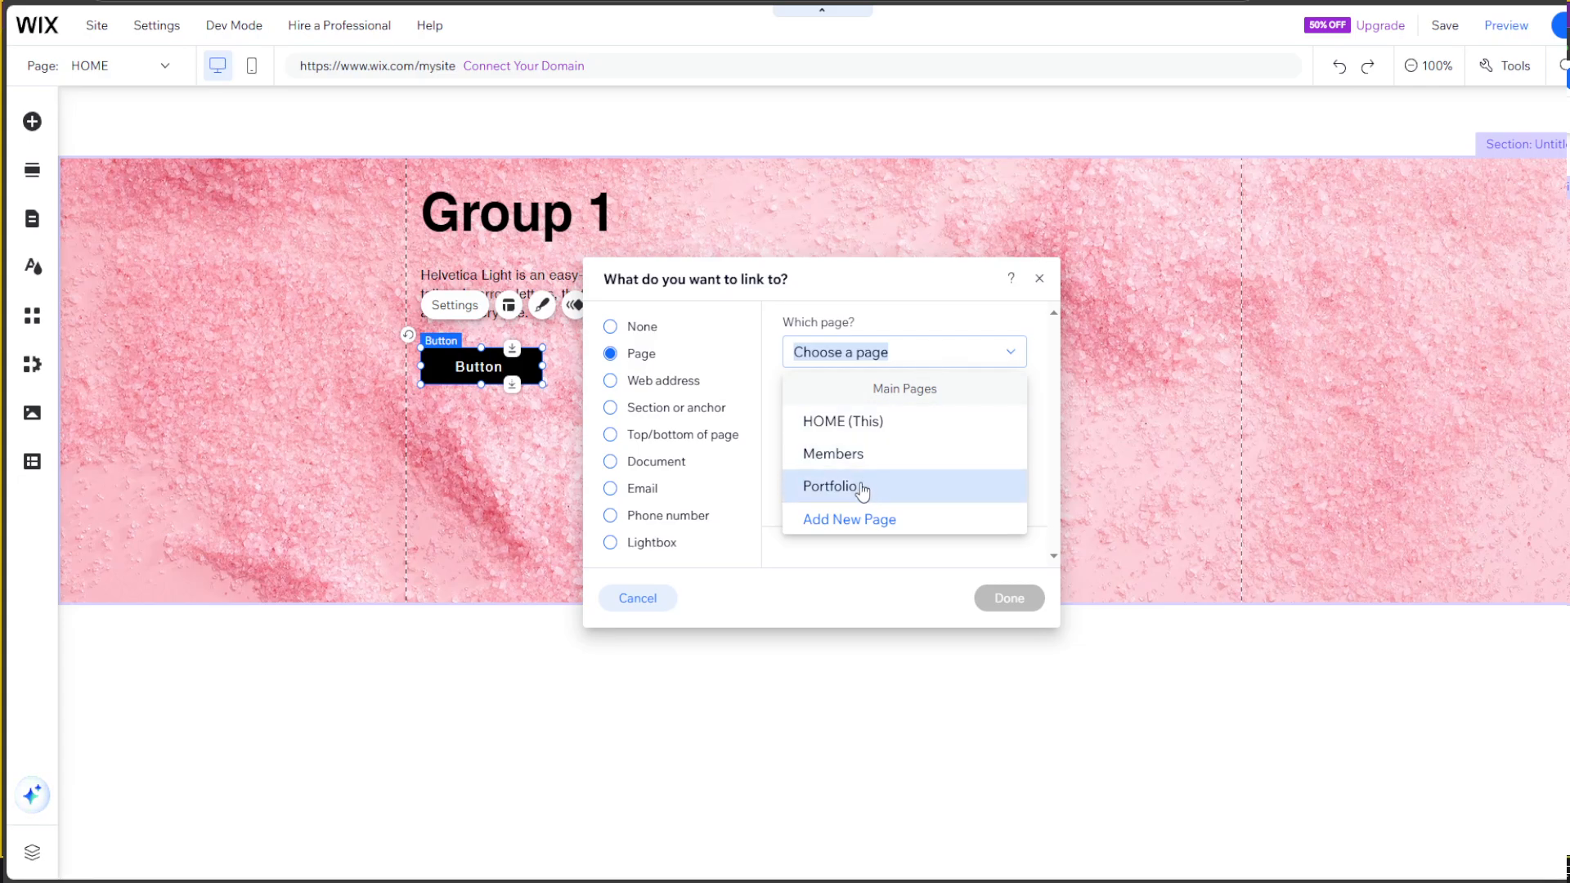
click(879, 455)
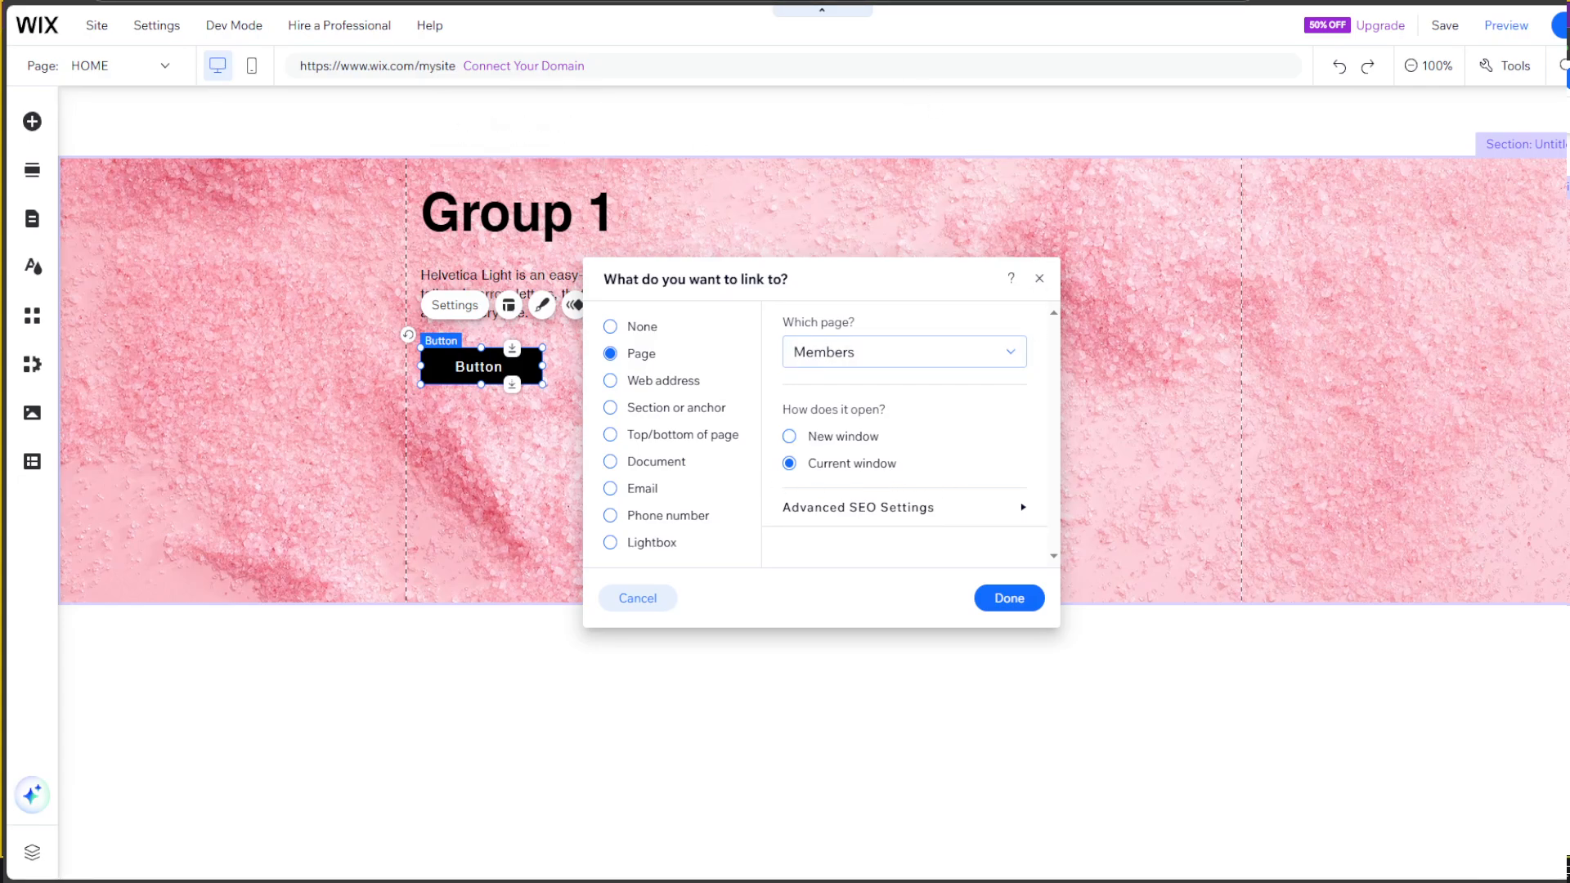
click(1008, 599)
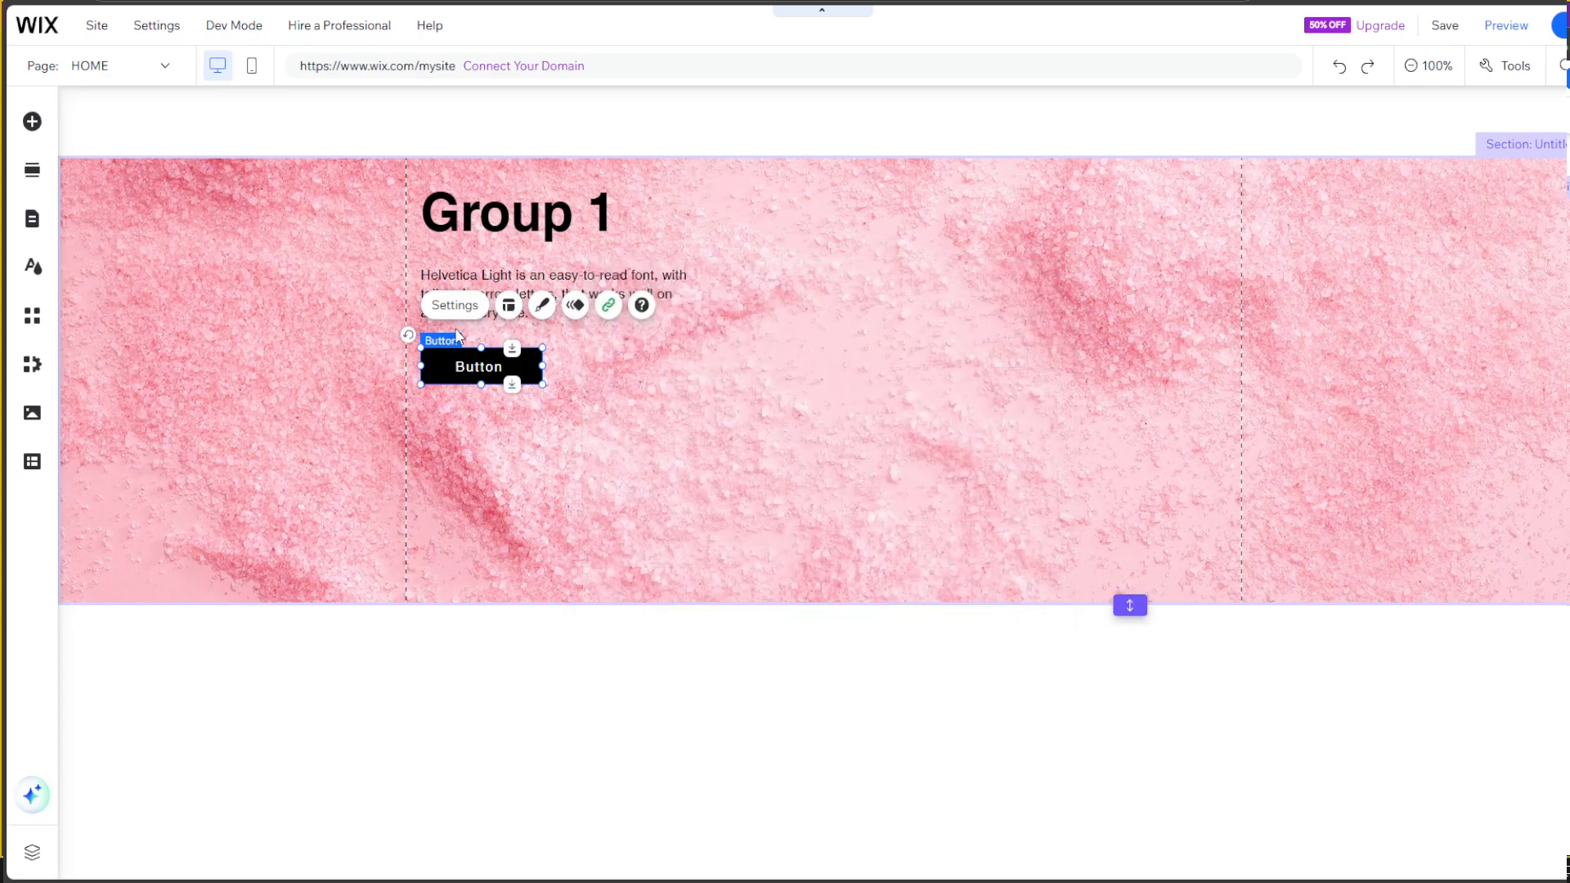
Step: Set the black button's text to "Members"
double_click(485, 366)
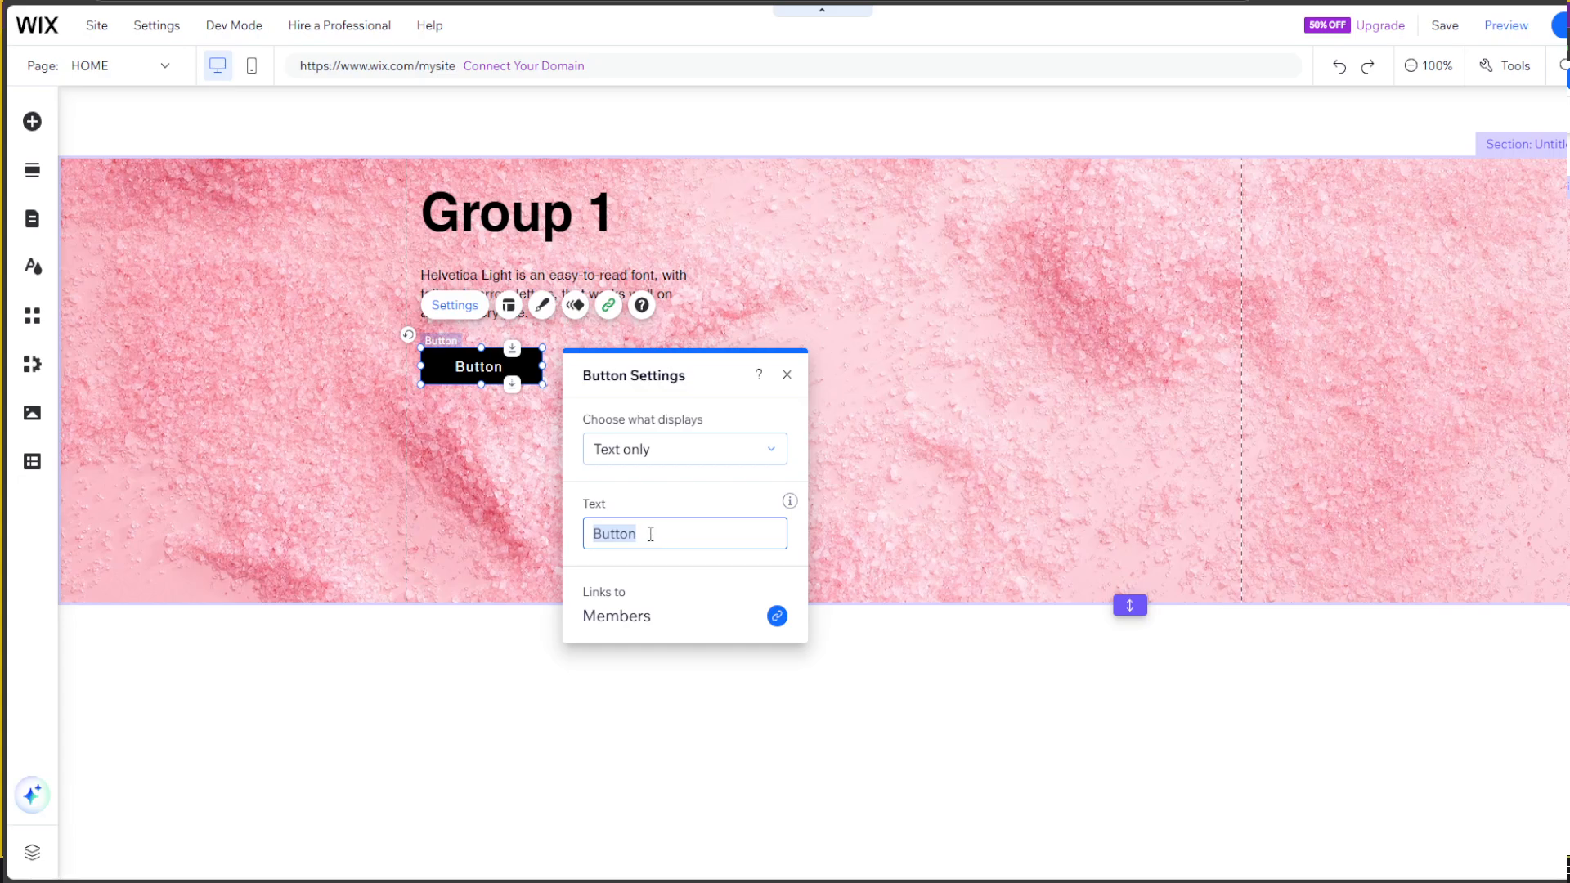
text(m)
key(BackSpace)
text(m)
key(BackSpace)
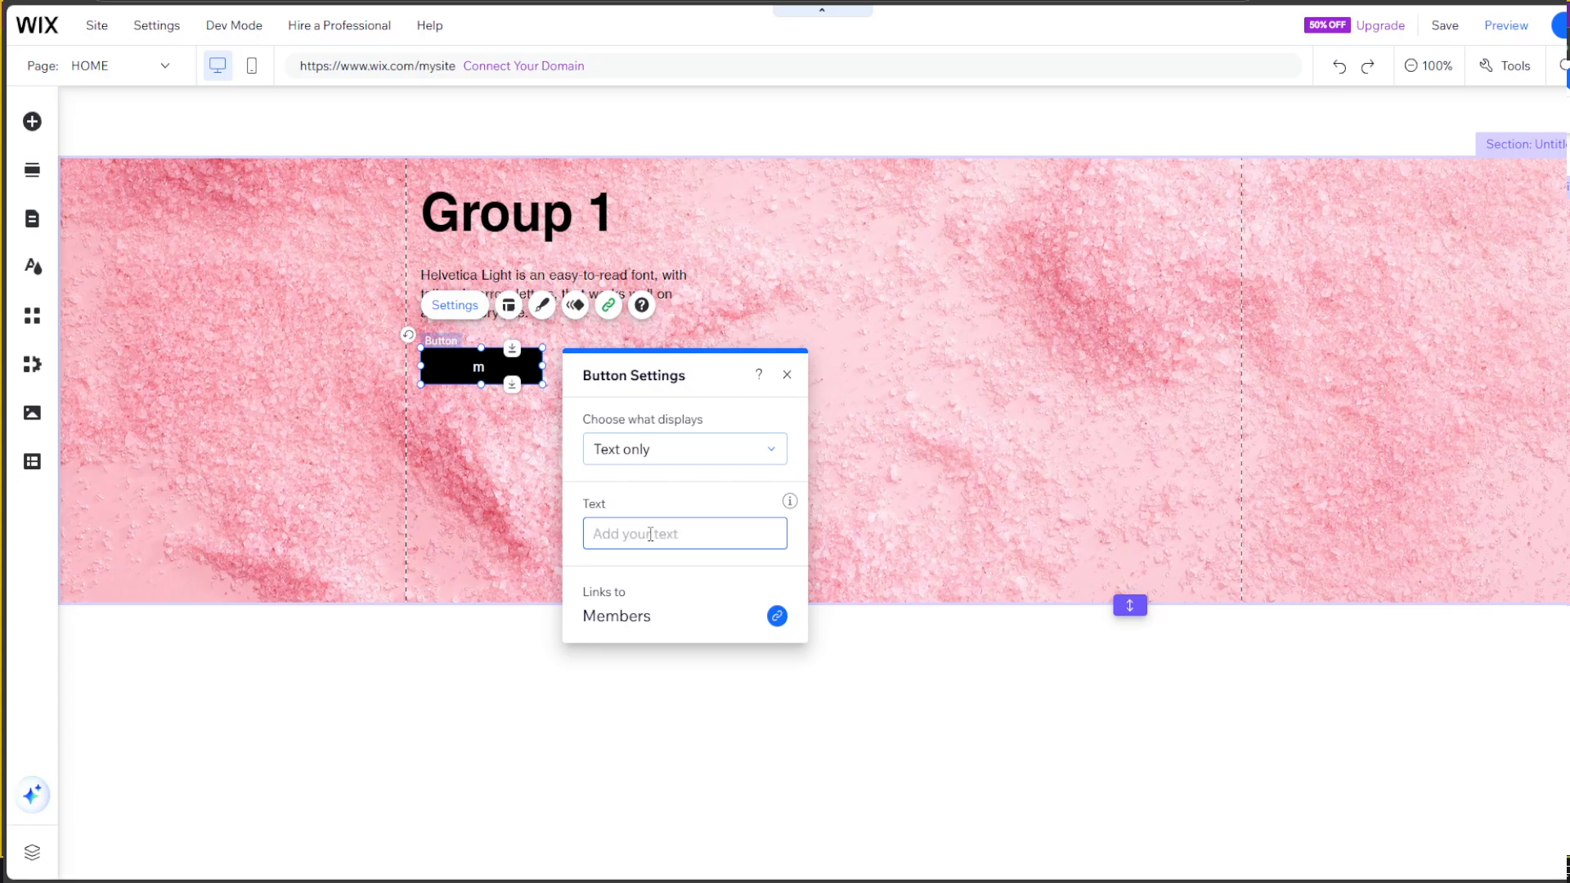
text(Members)
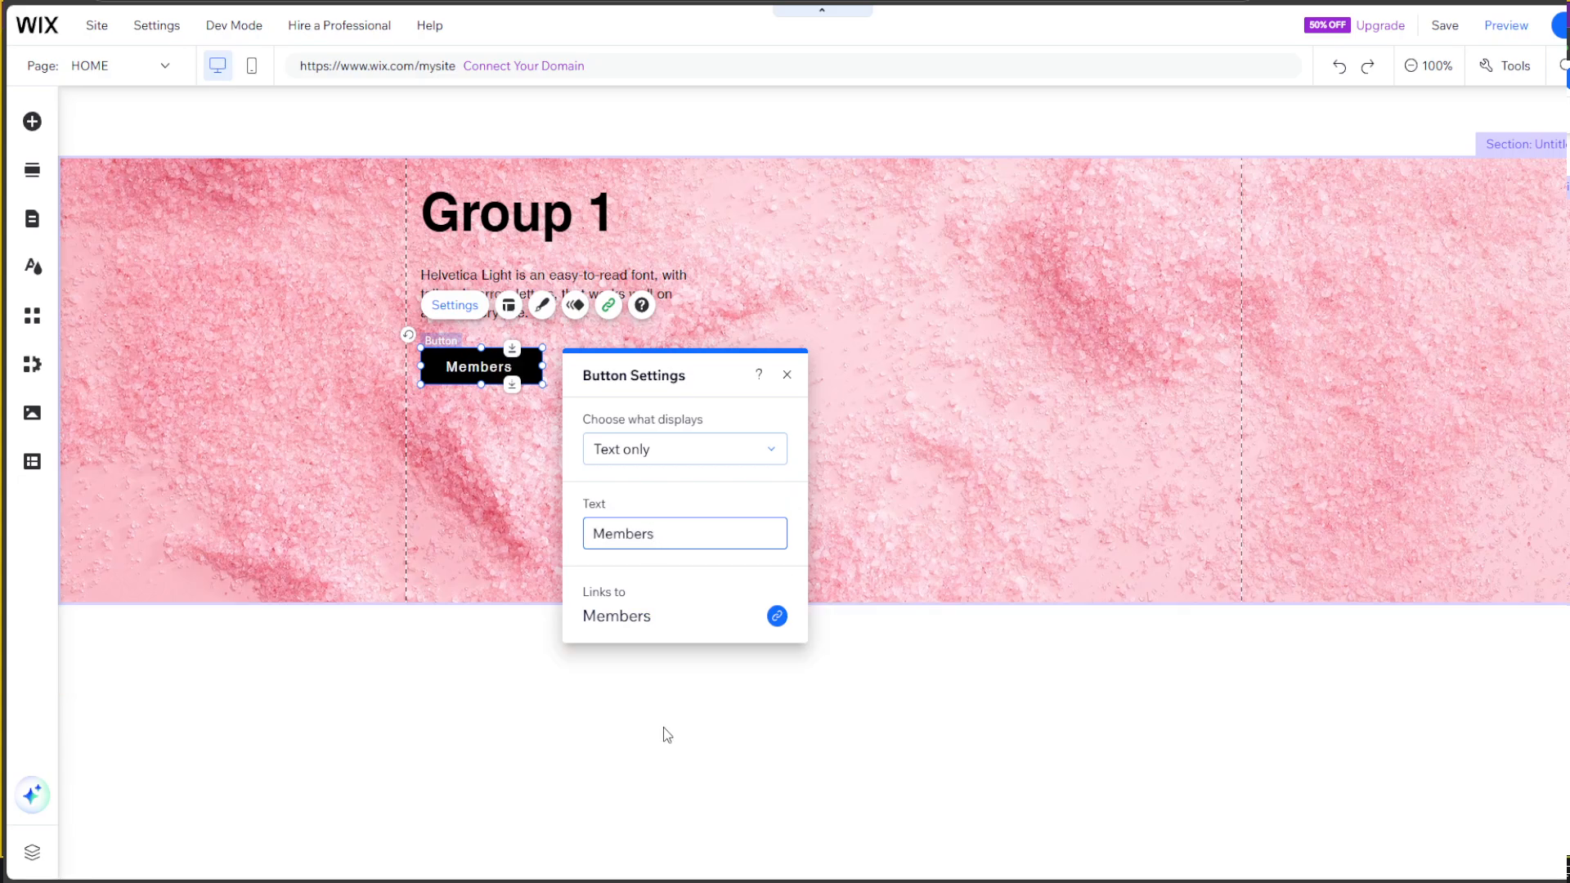
click(885, 348)
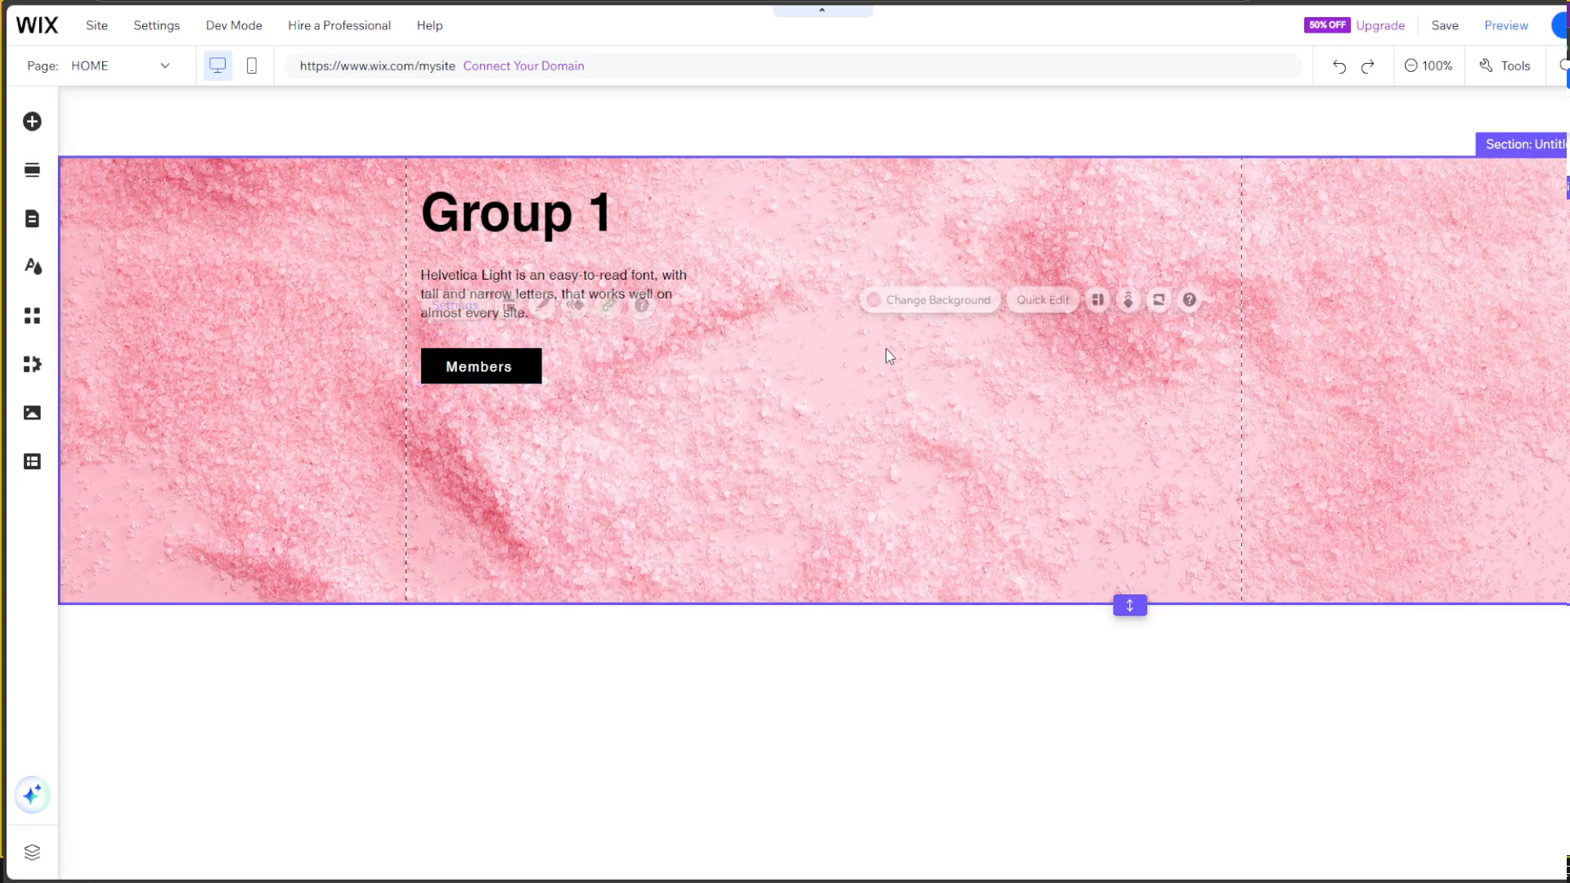
Step: Preview the site to test the Members button's link, and return to the Home page in the editor
click(481, 366)
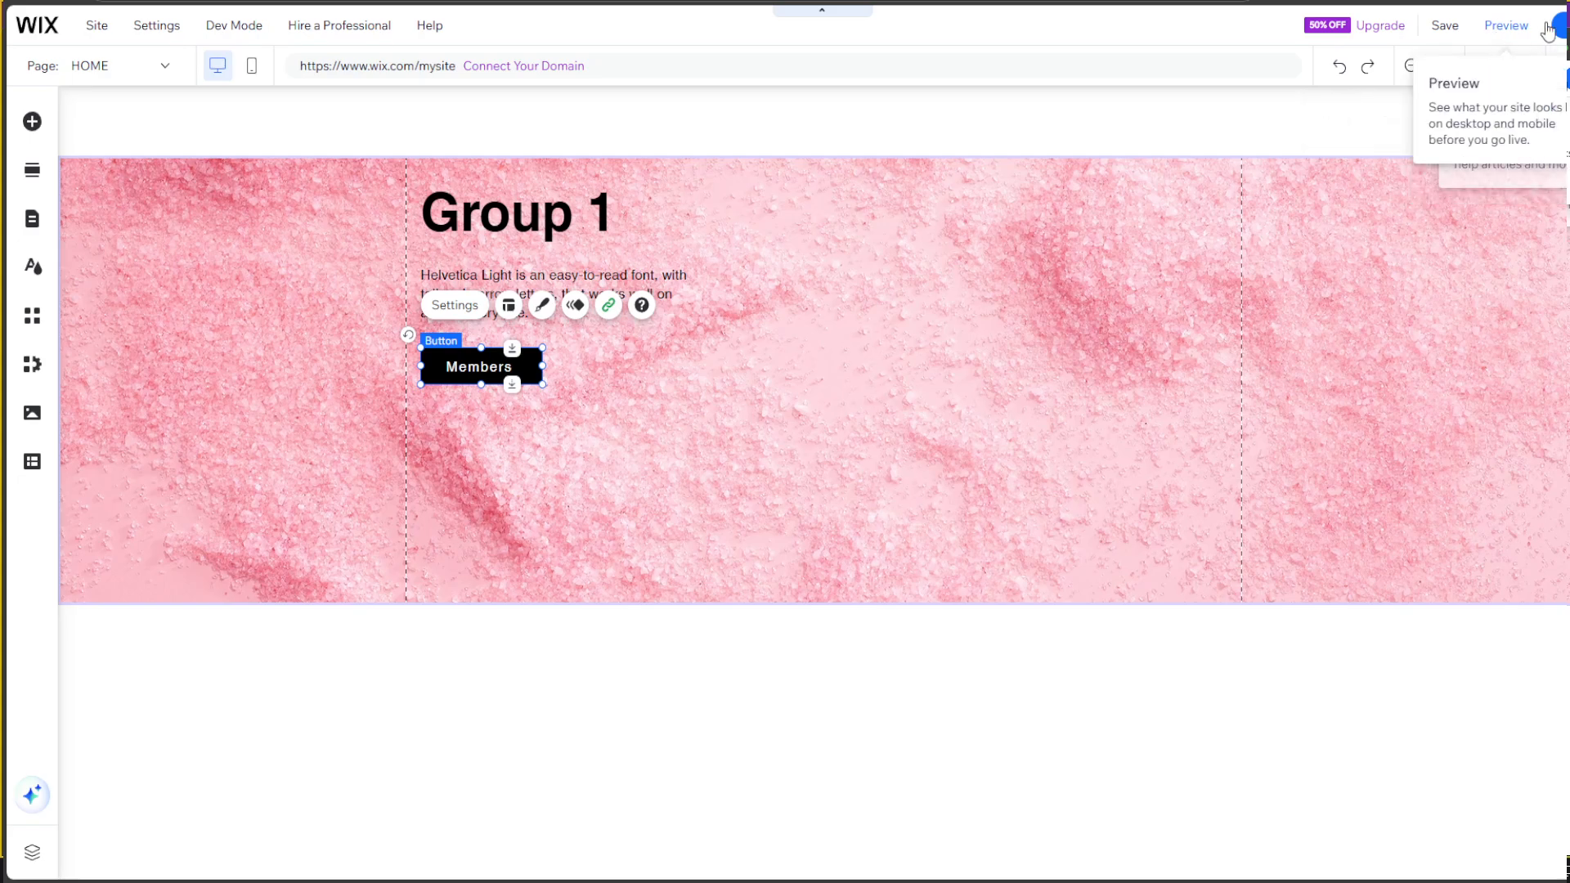
click(1523, 31)
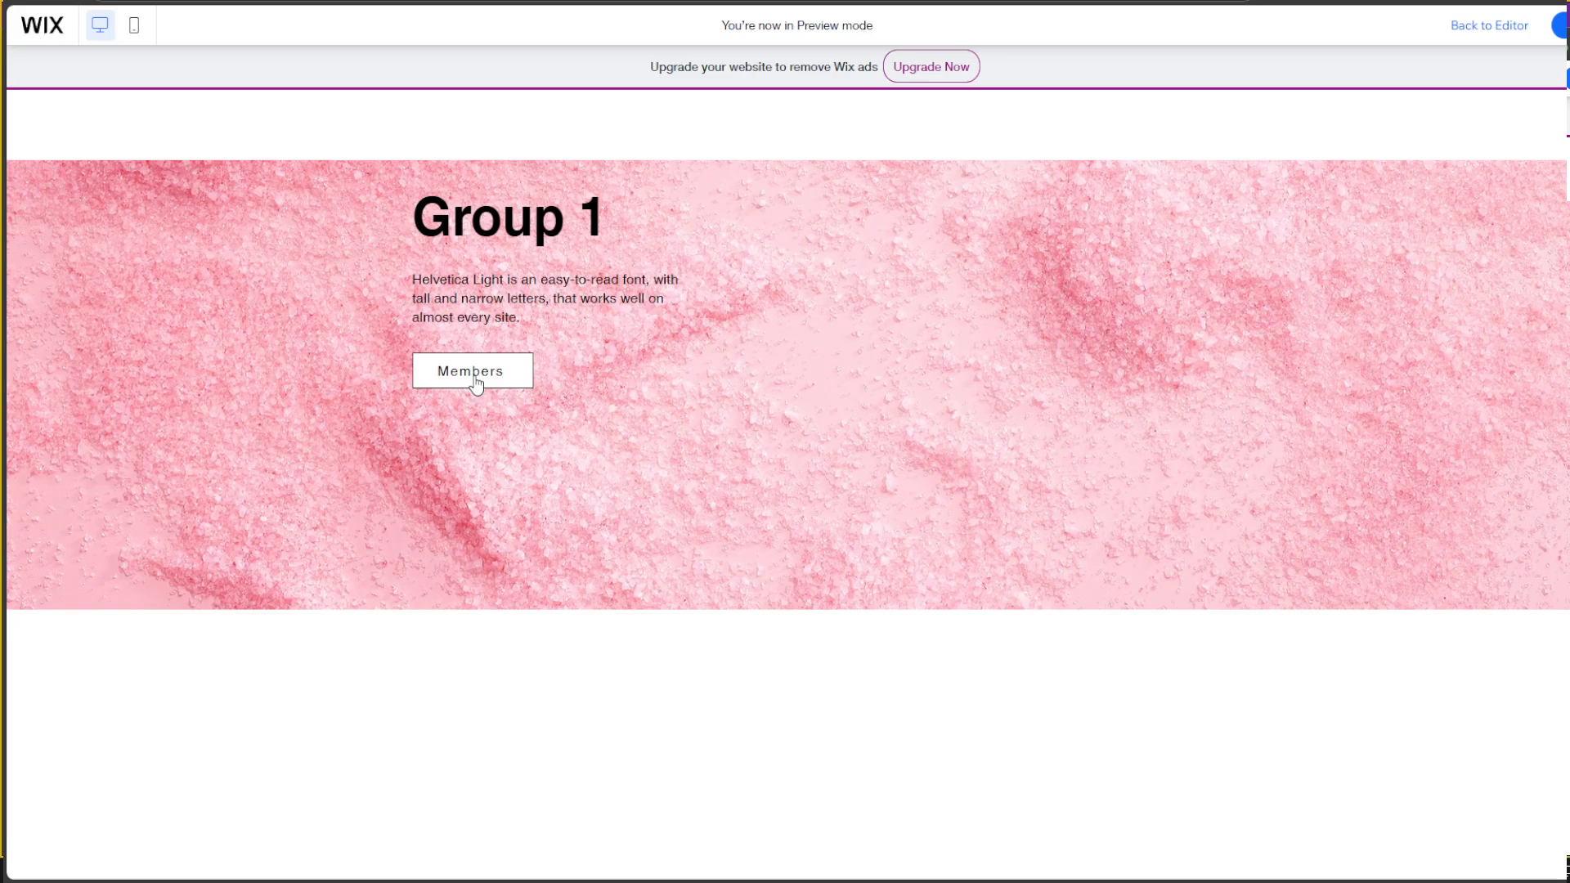
click(477, 381)
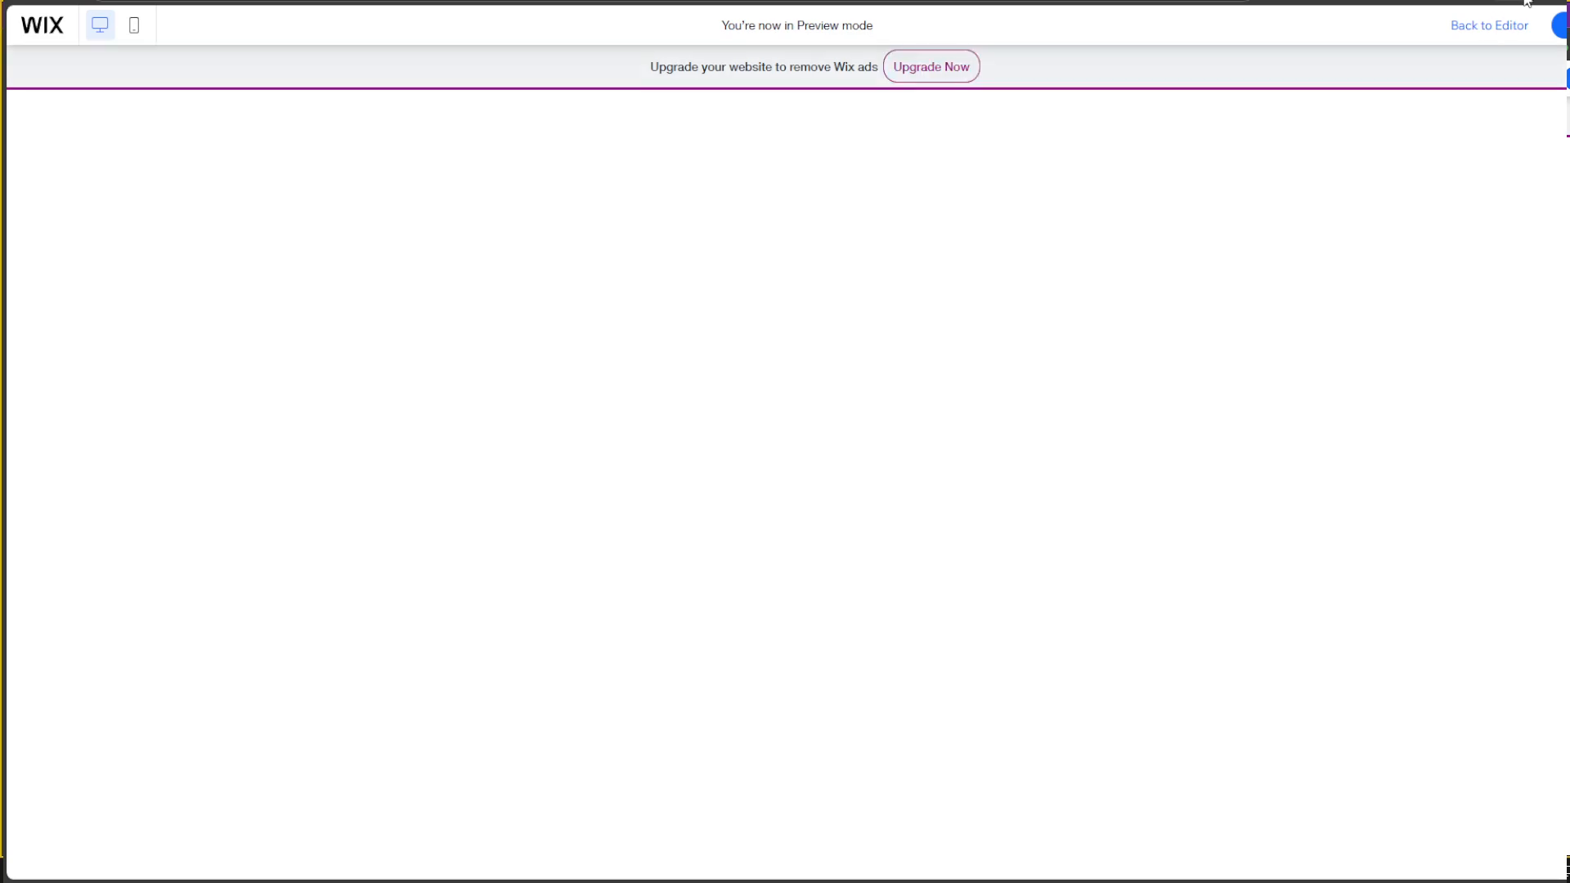
click(1475, 33)
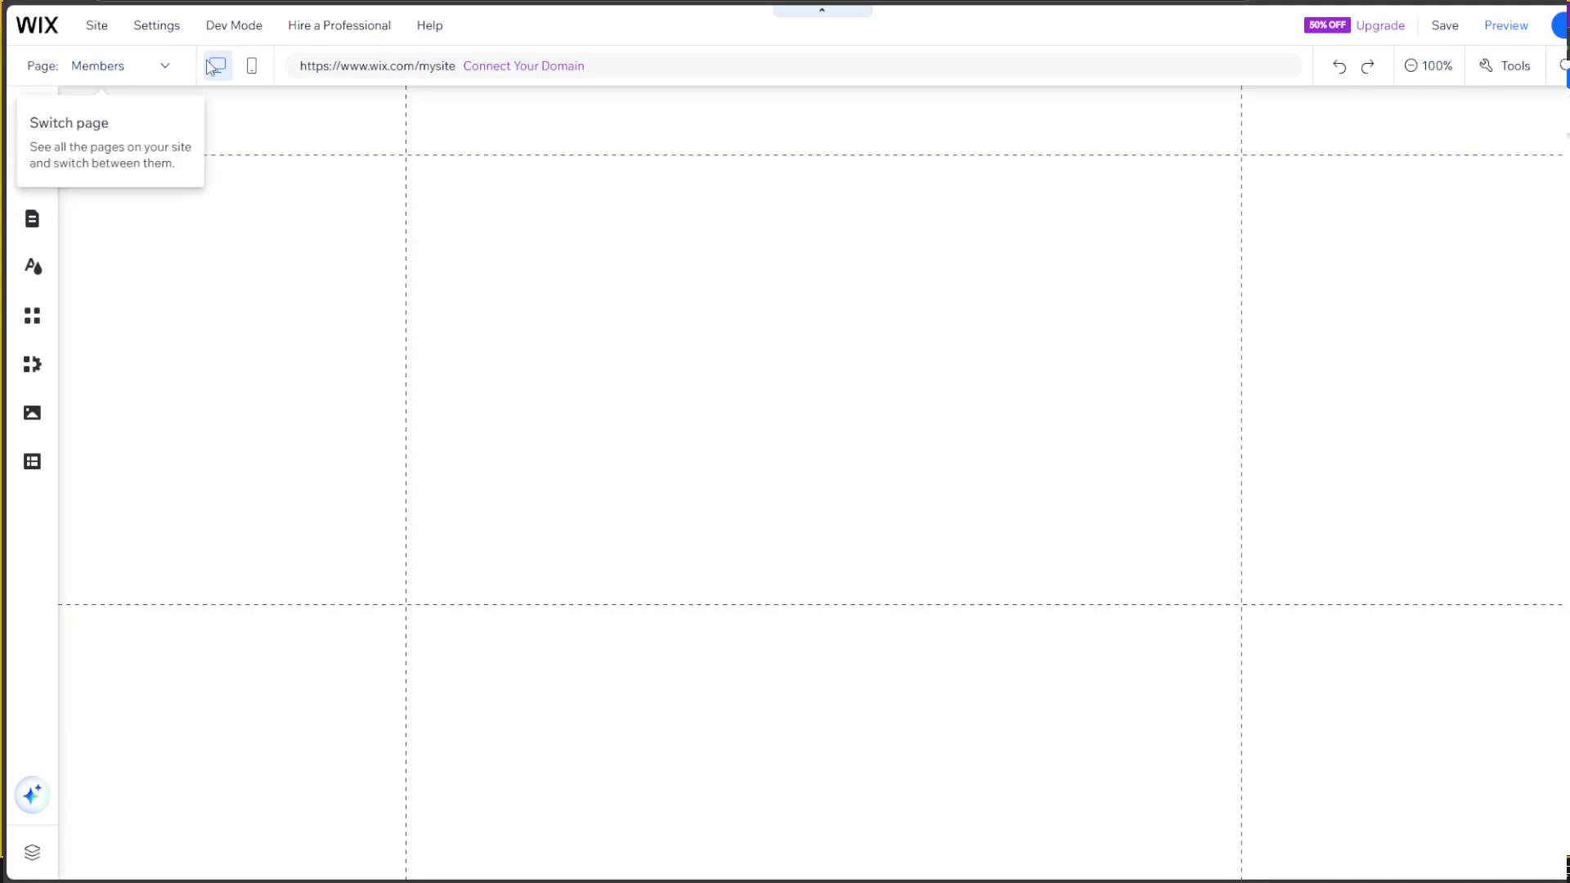
click(160, 67)
click(76, 100)
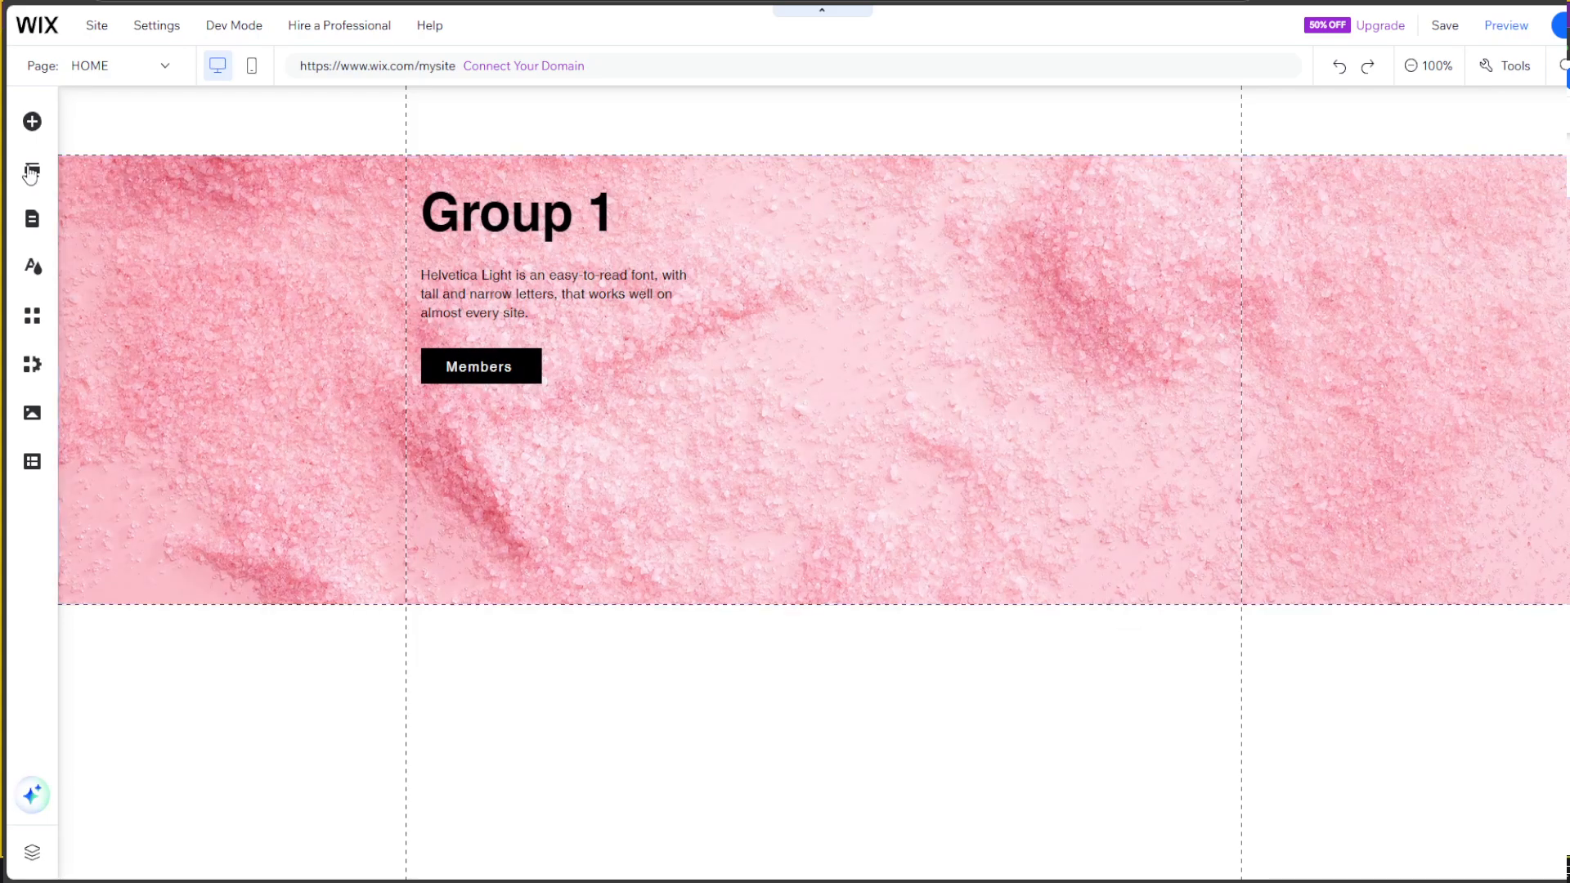
Step: Add the horizontal menu style with thin lines above and below the active item, placing it in the header above the pink section
click(27, 182)
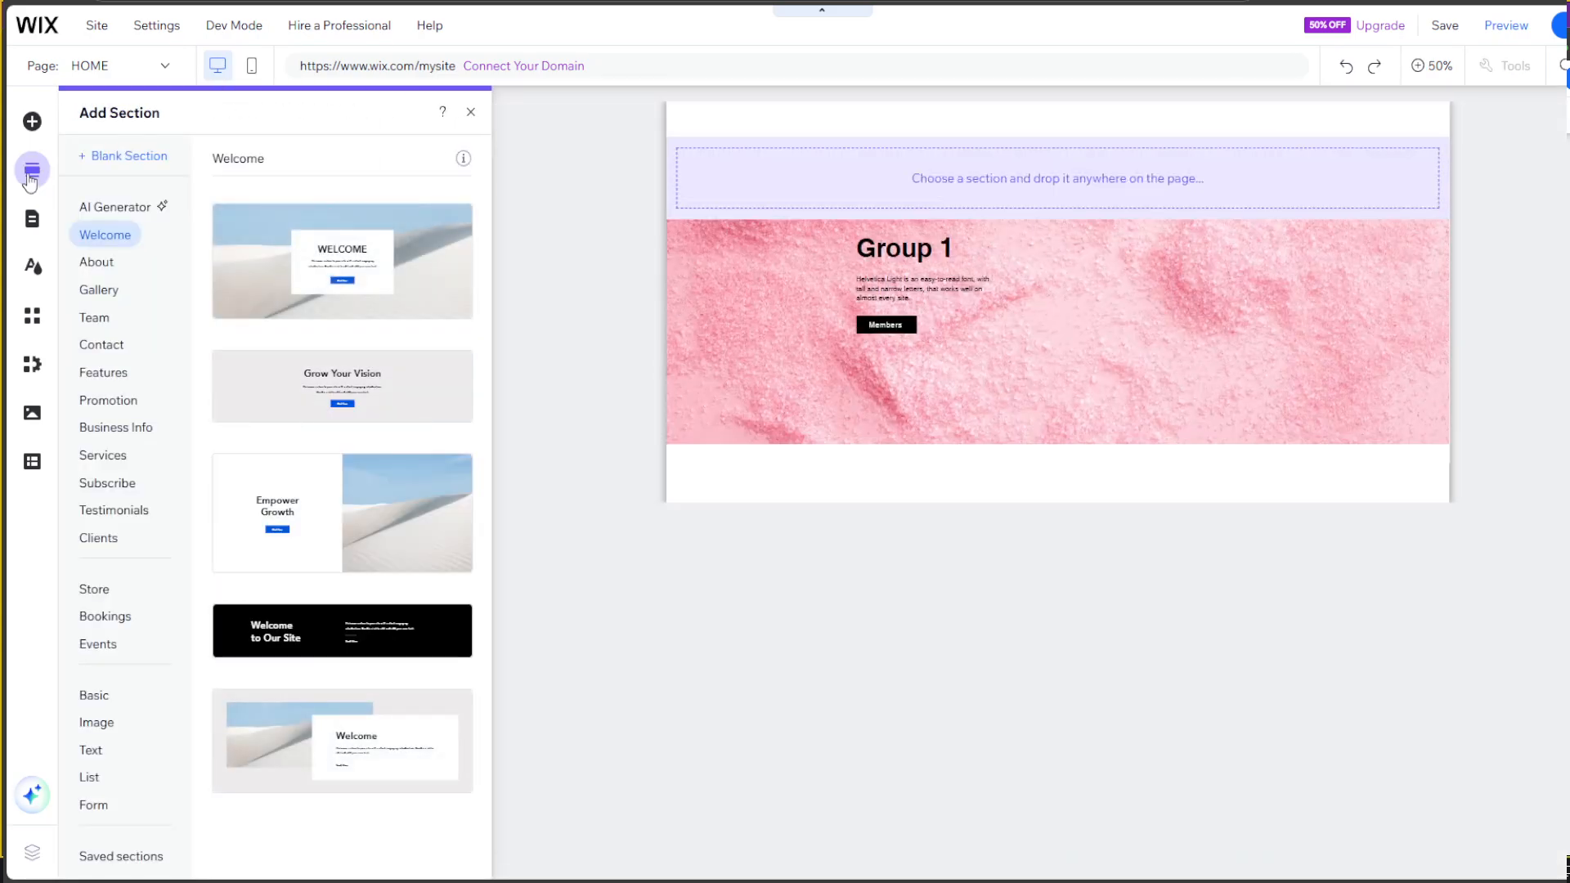
click(32, 121)
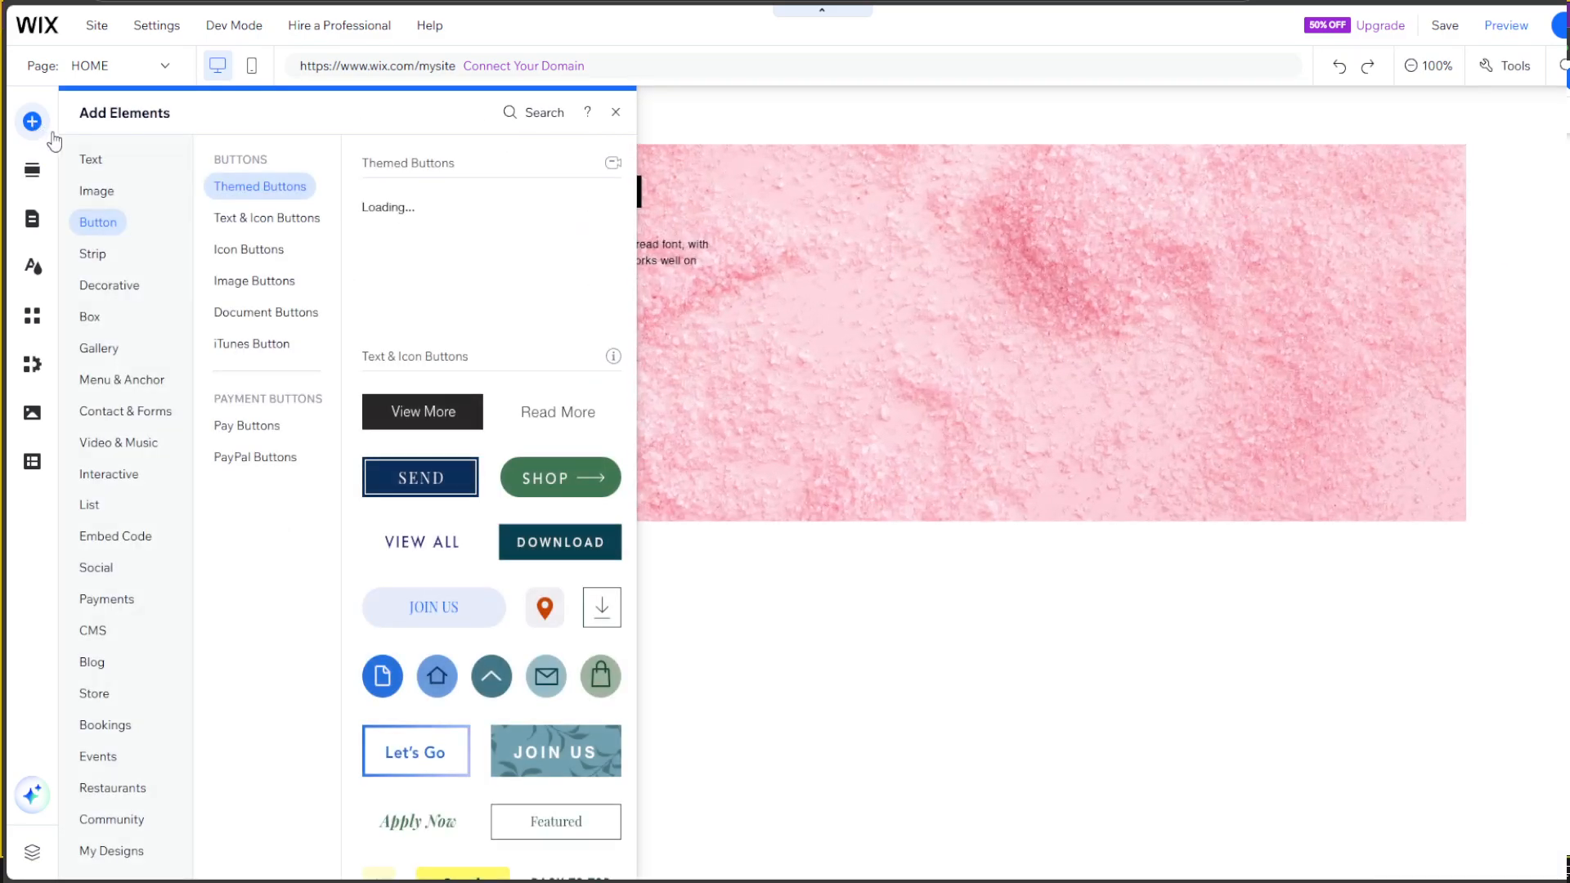
click(122, 384)
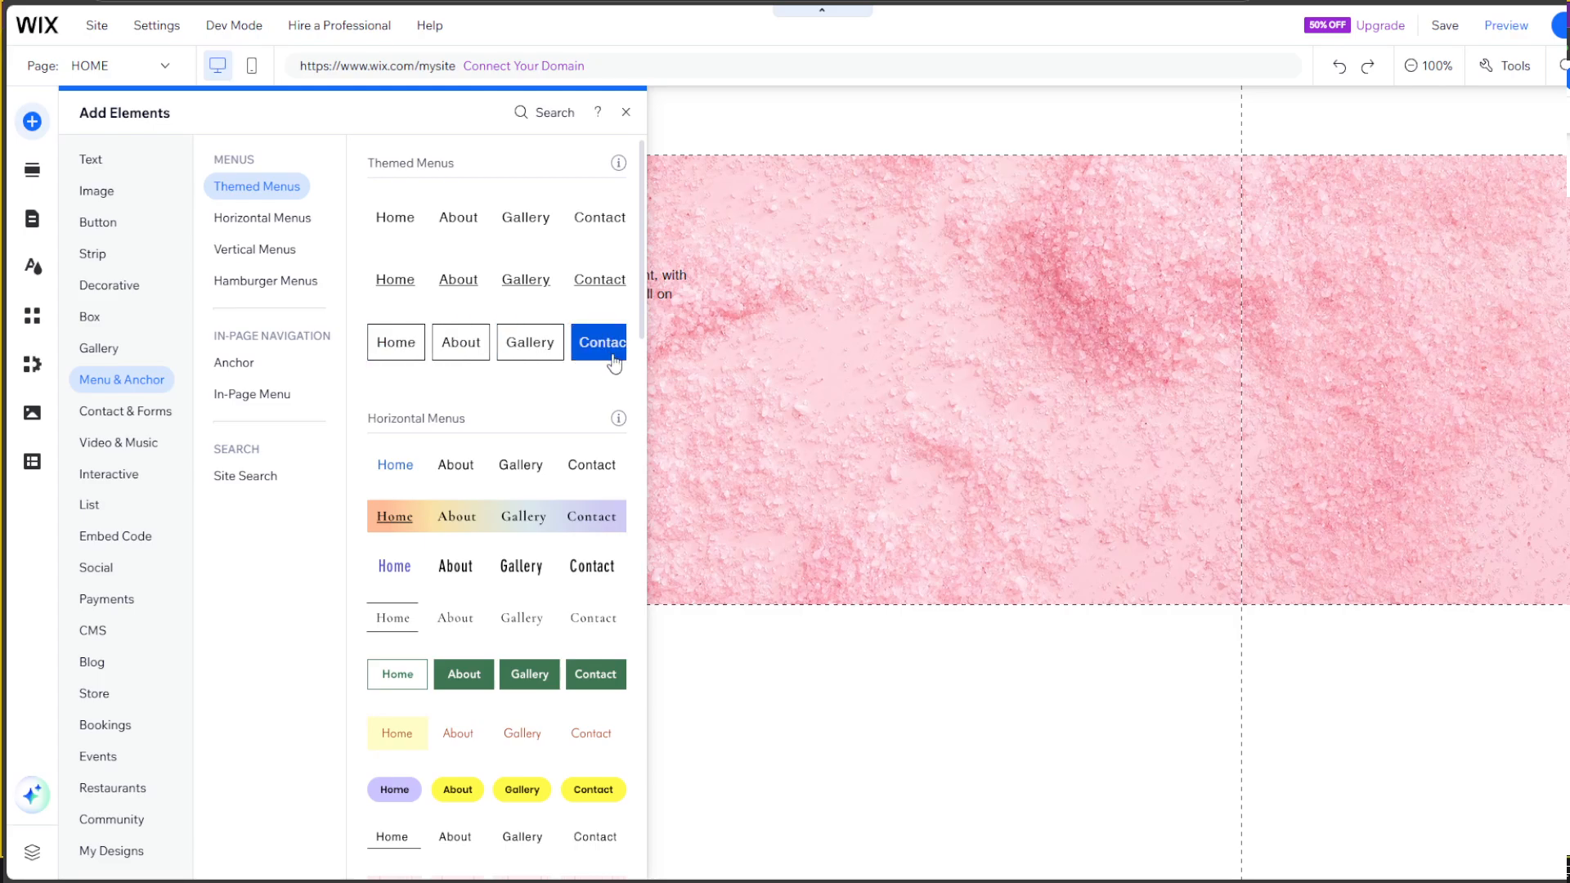
scroll(454, 556, down, 1)
scroll(455, 556, up, 1)
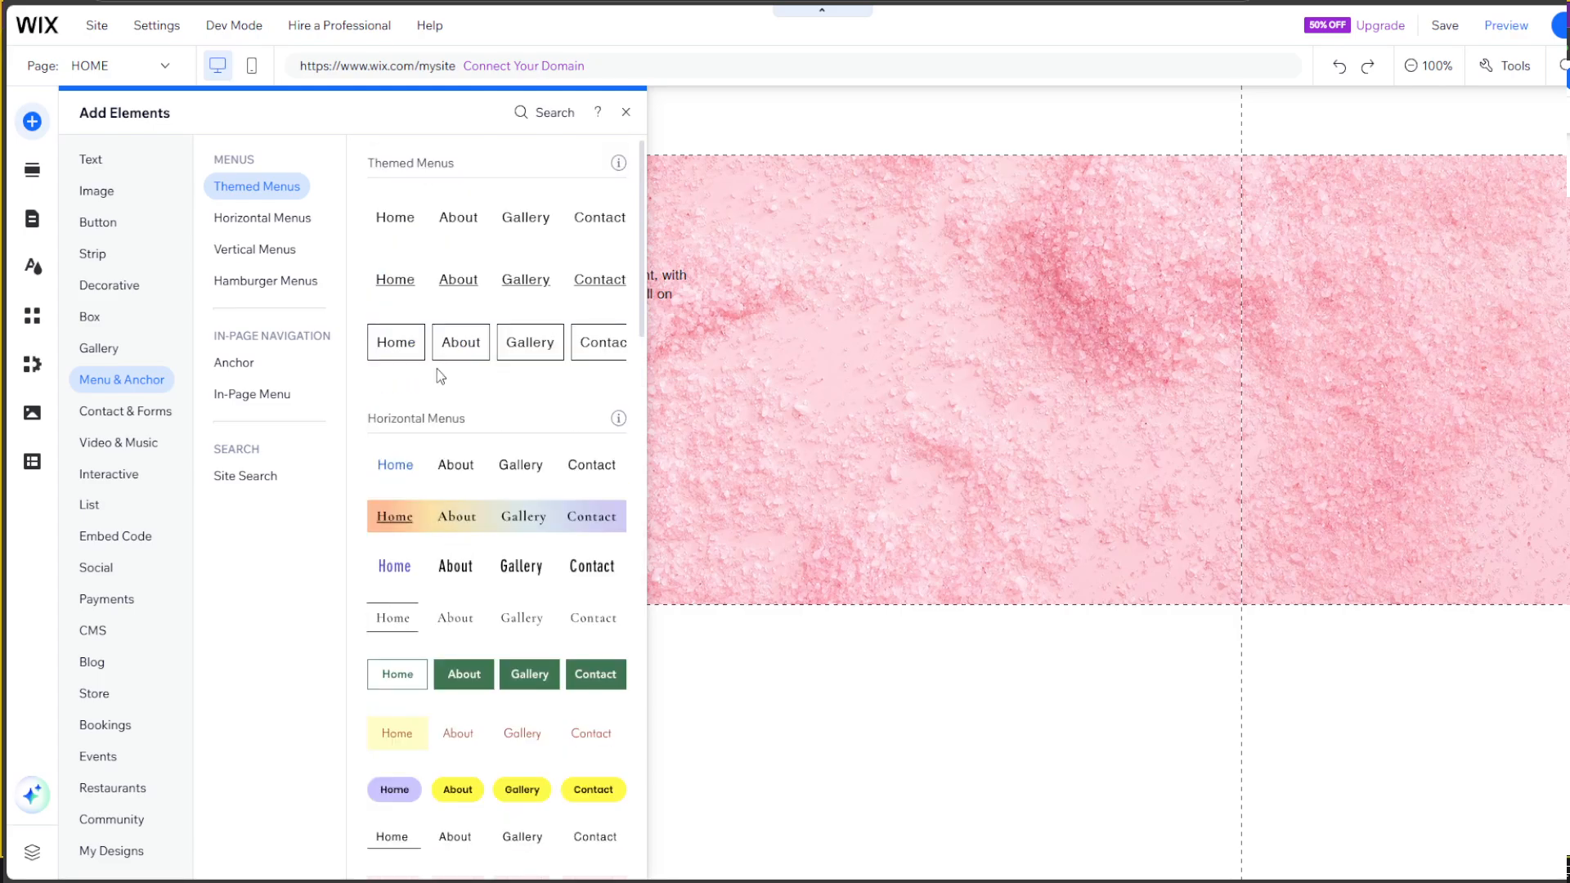
scroll(439, 674, down, 1)
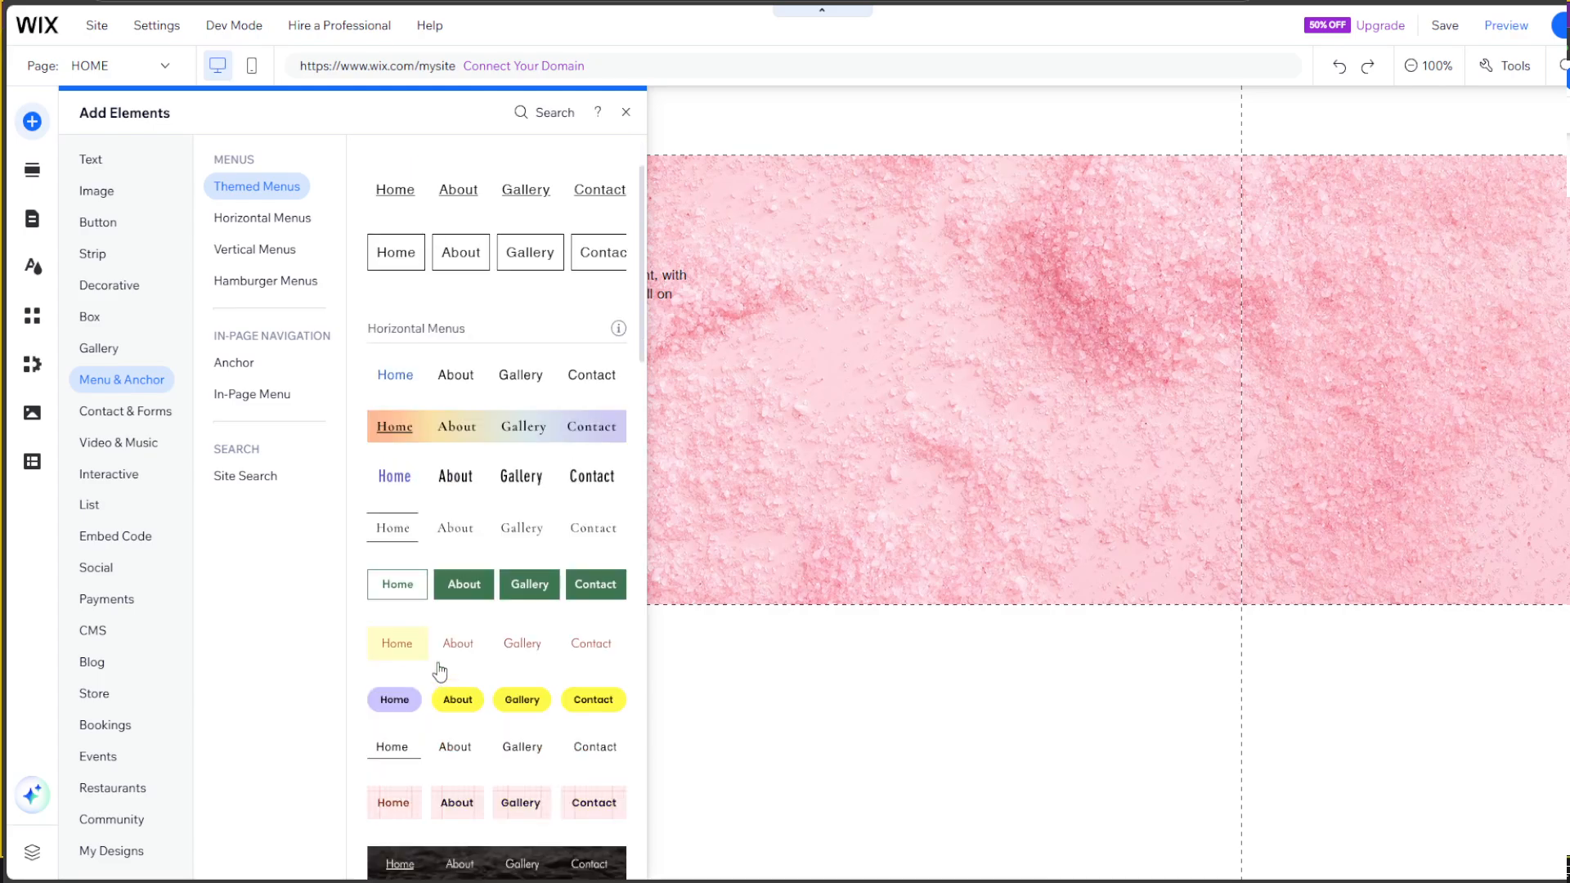
drag(449, 550, 799, 252)
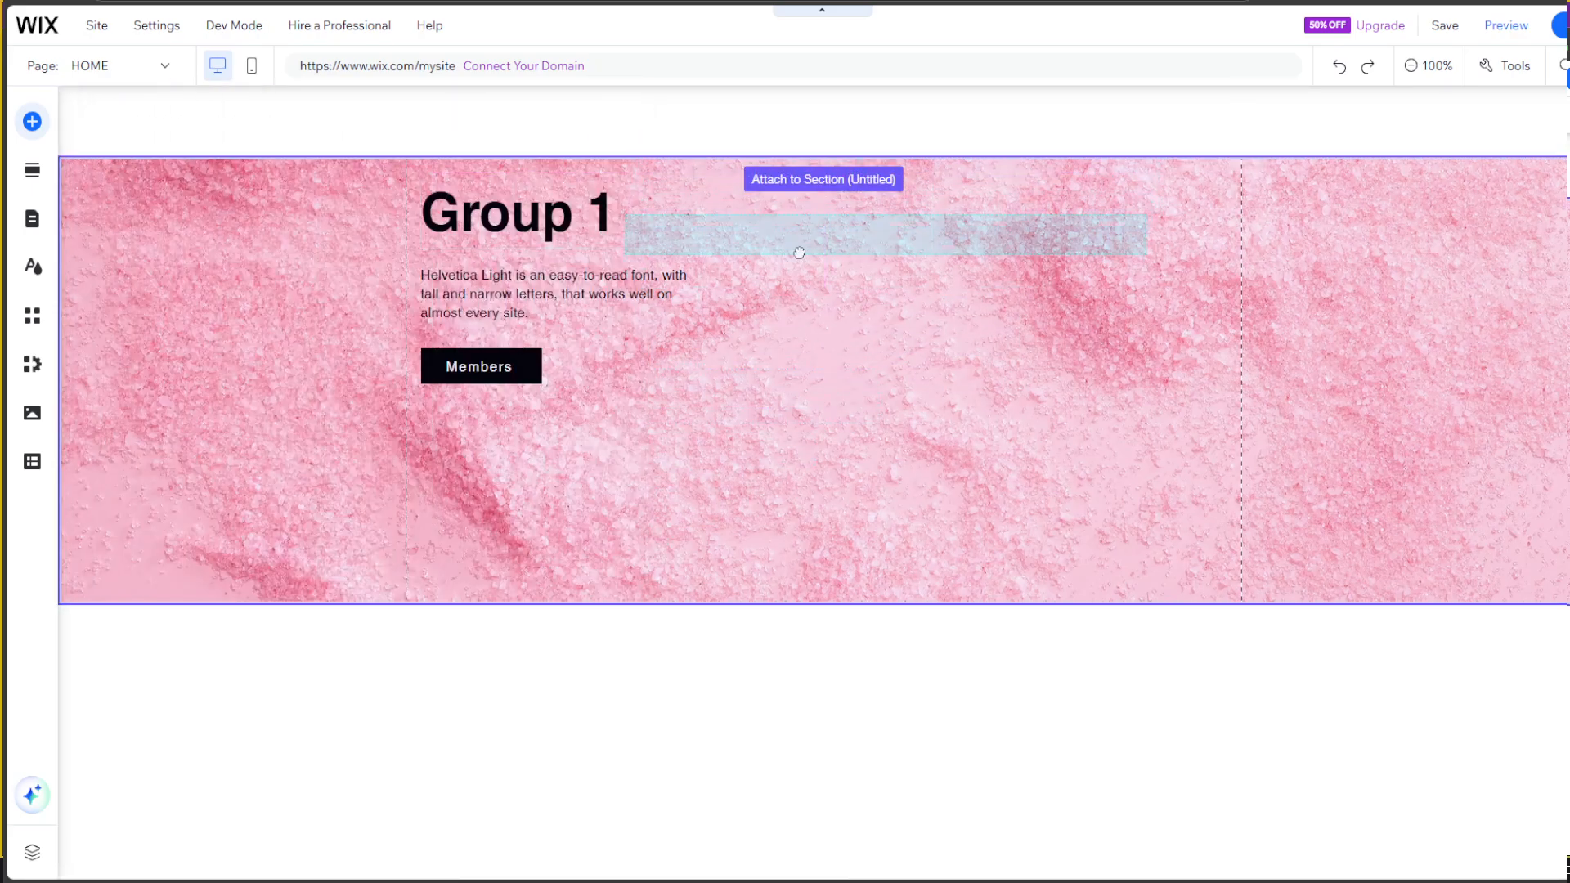
drag(729, 495, 794, 112)
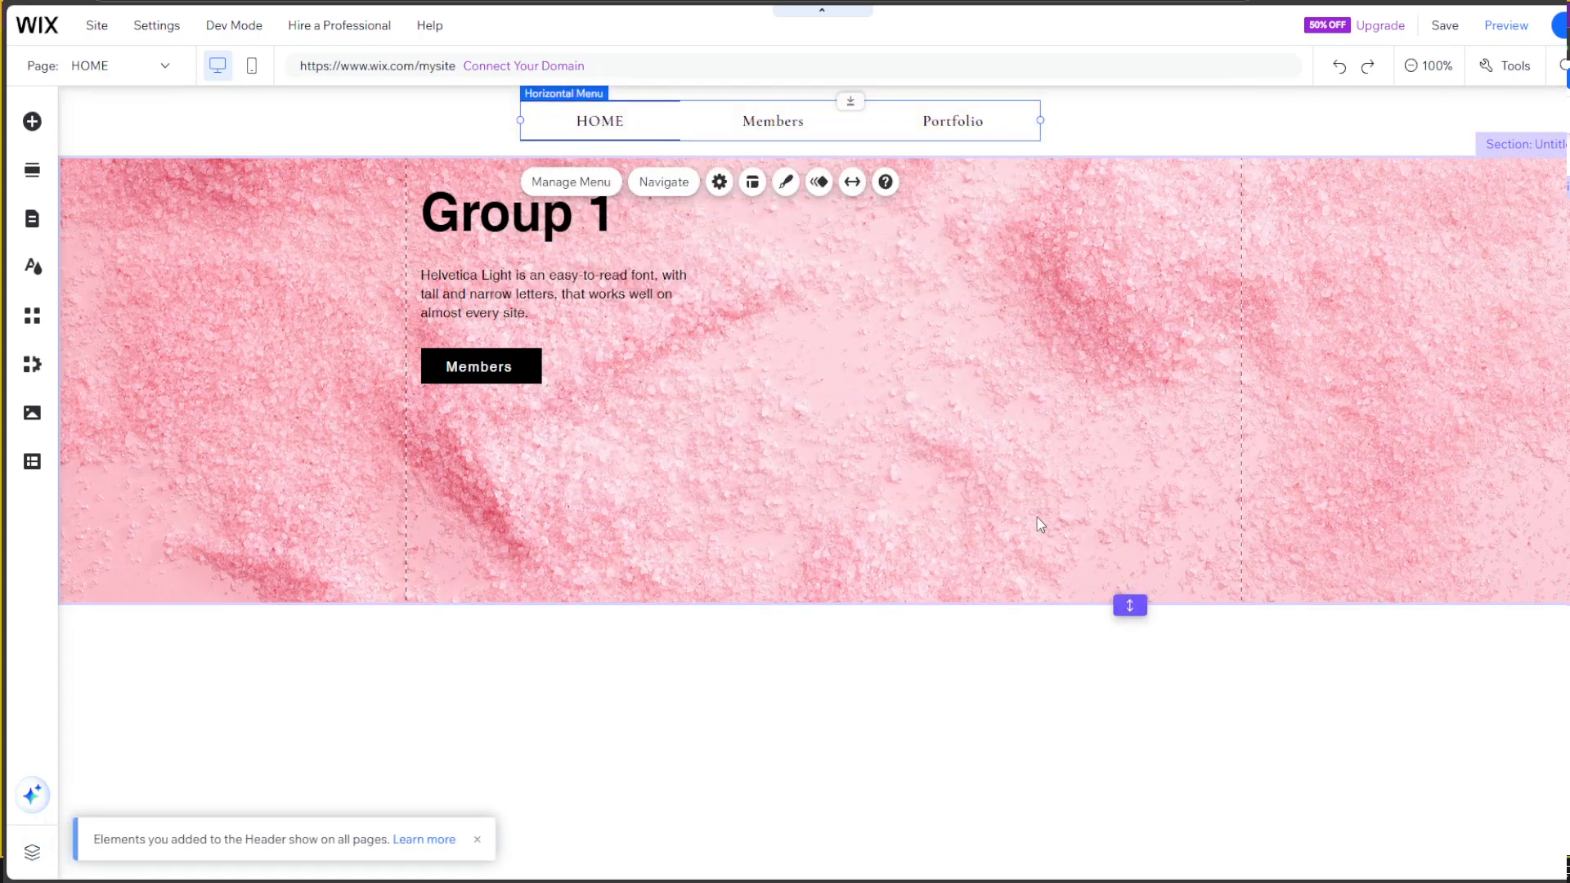
click(920, 409)
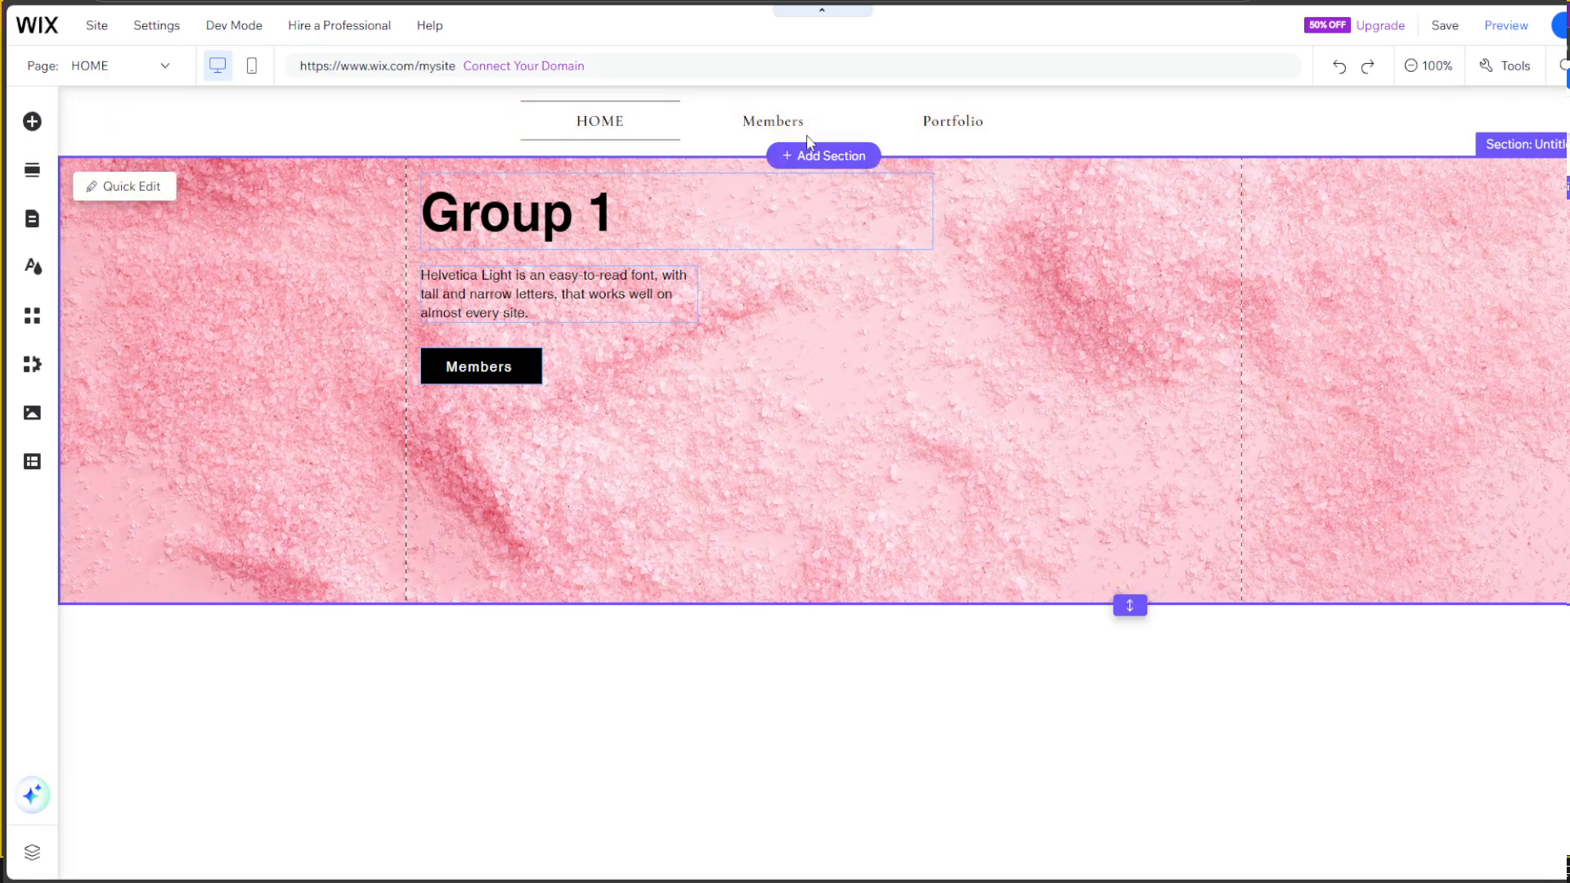
Step: Switch the editor to the Members page
click(167, 67)
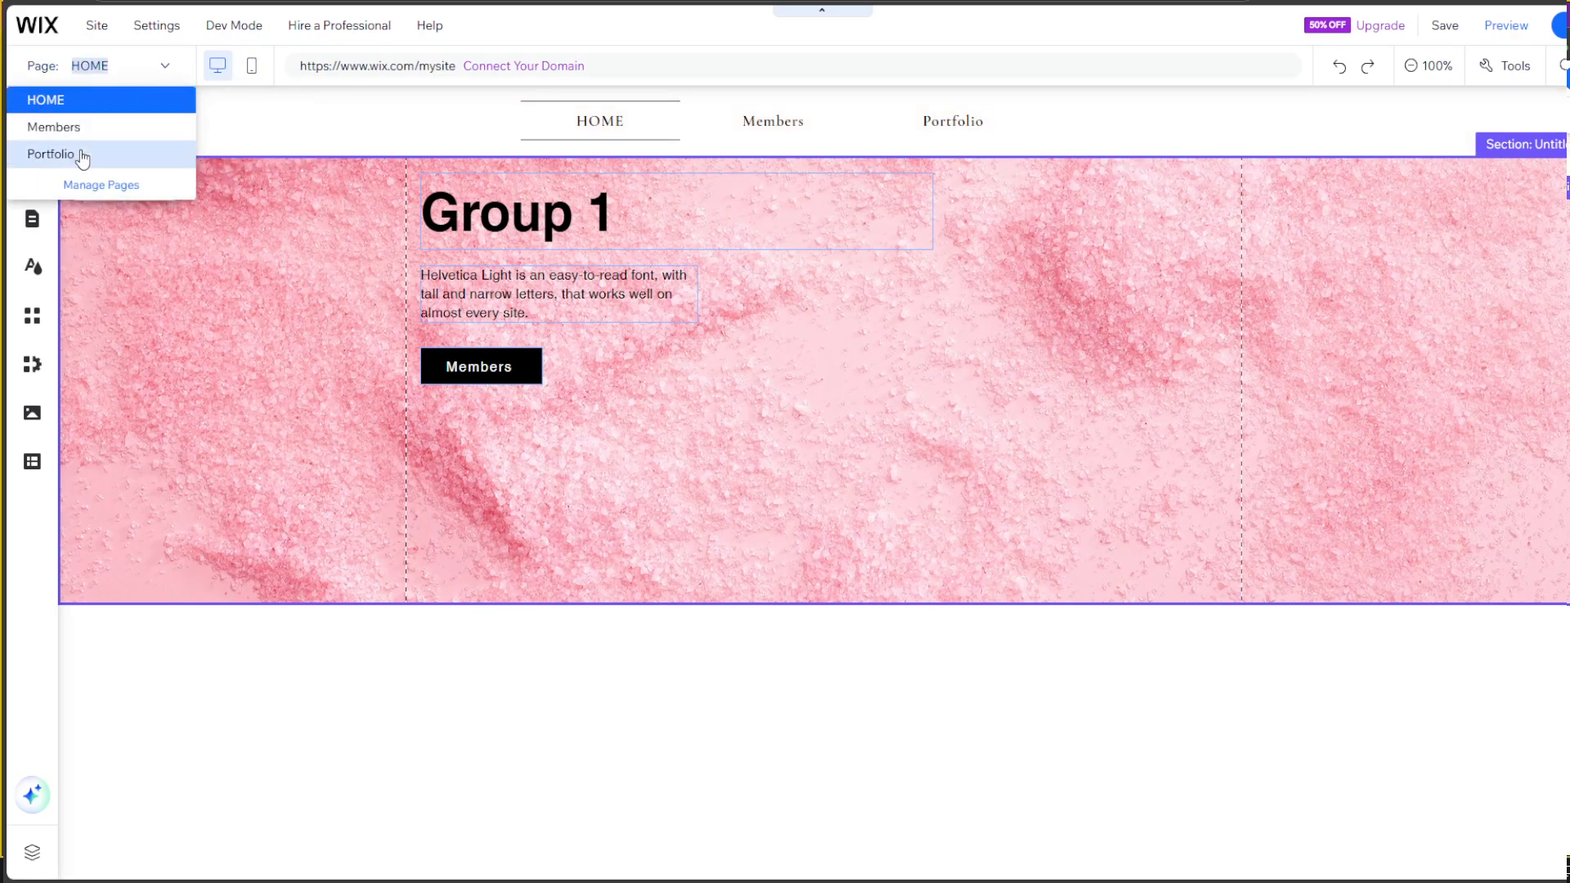
click(74, 124)
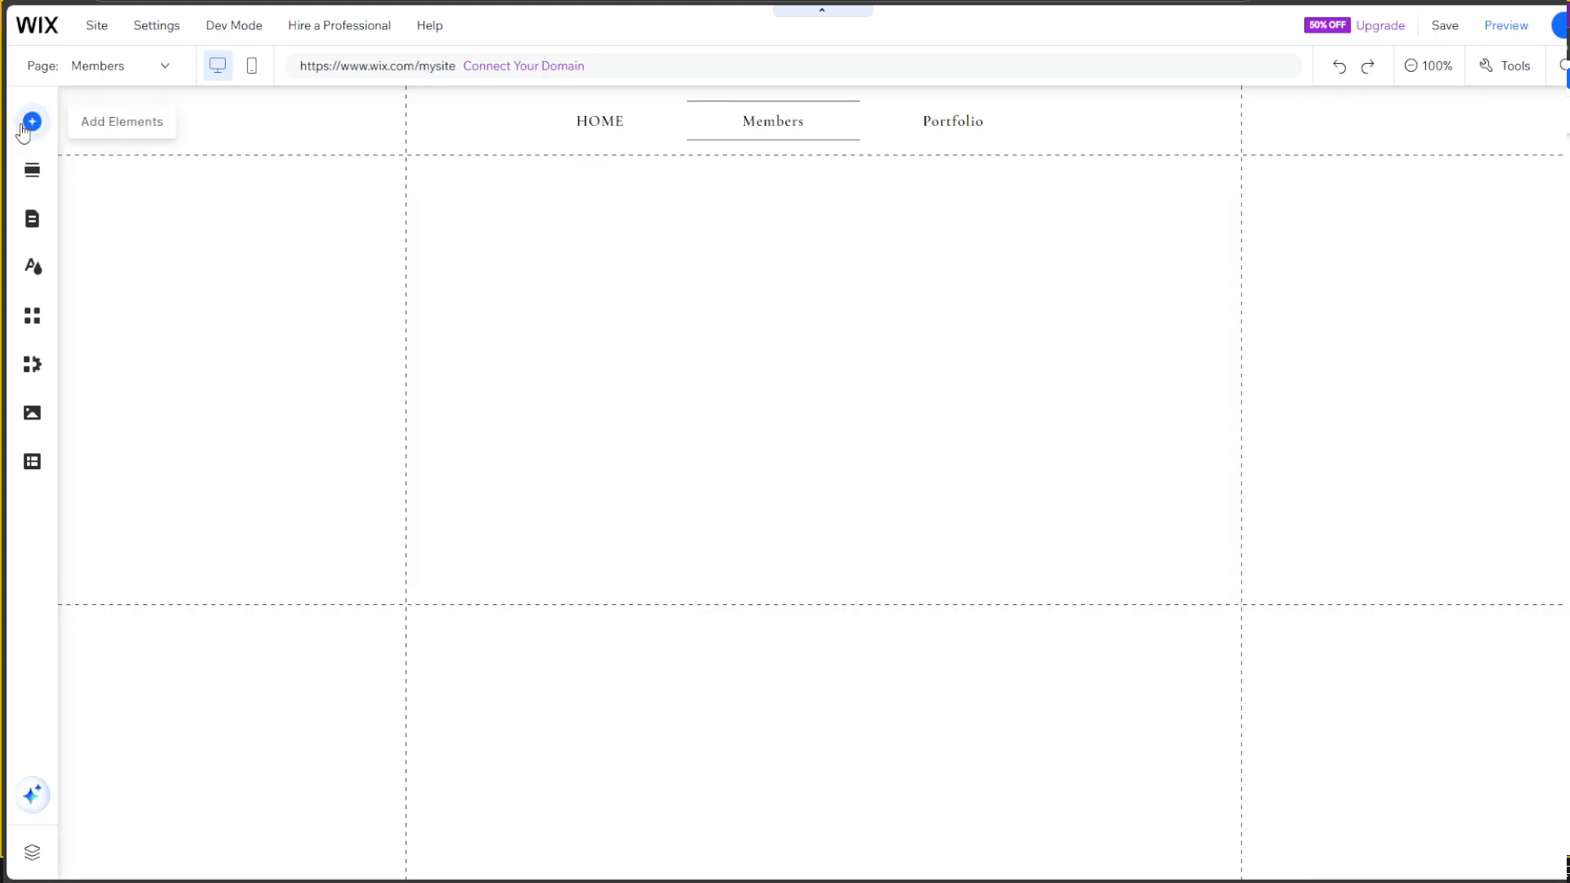
click(34, 130)
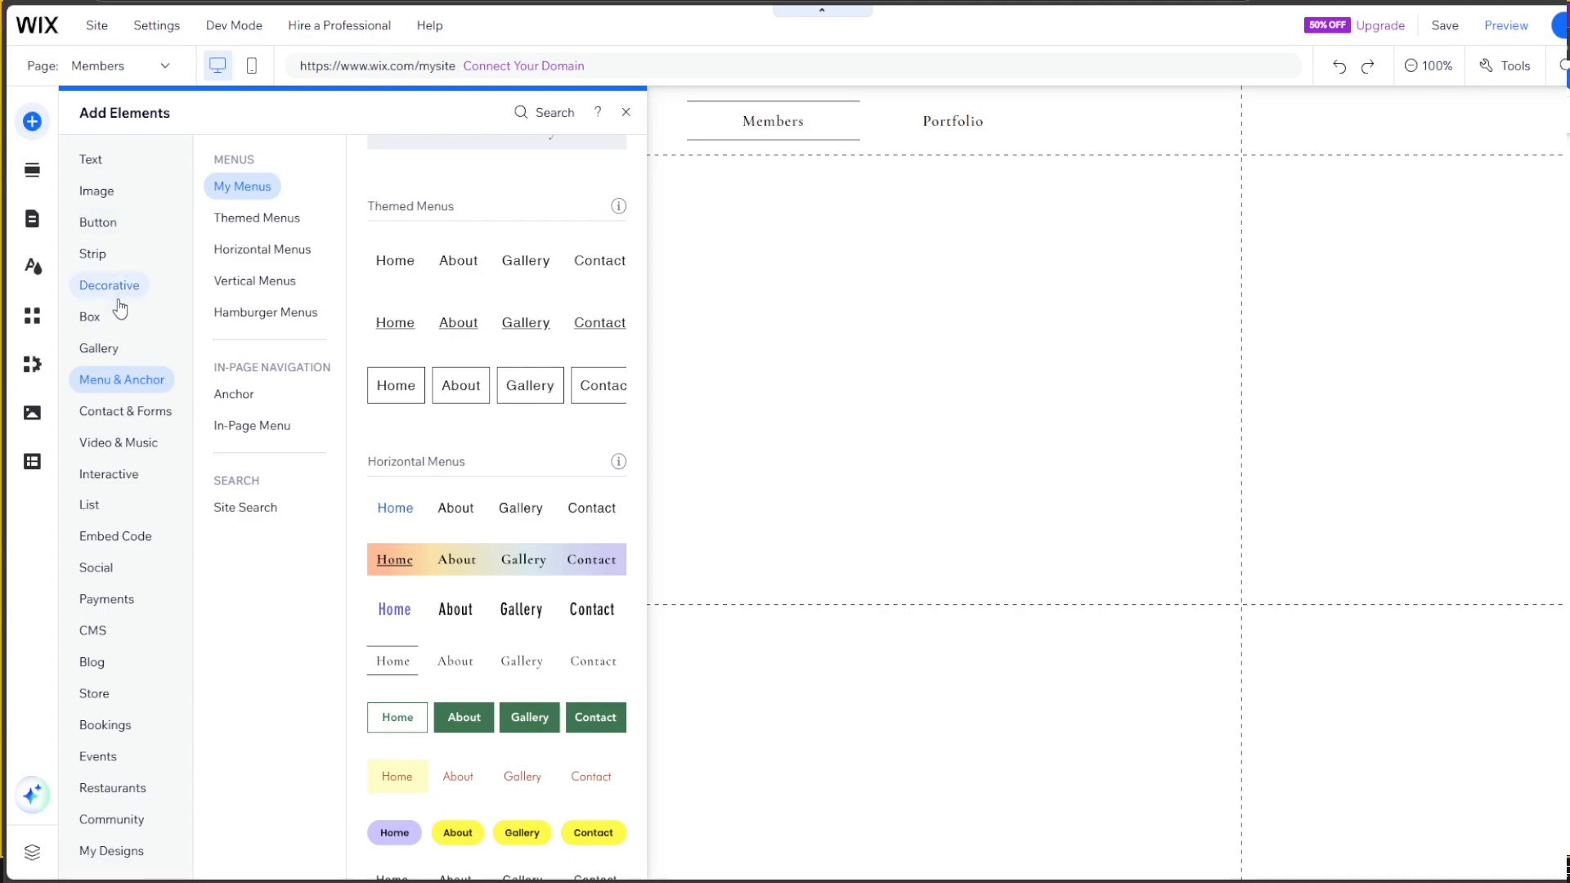
mouse_move(92, 357)
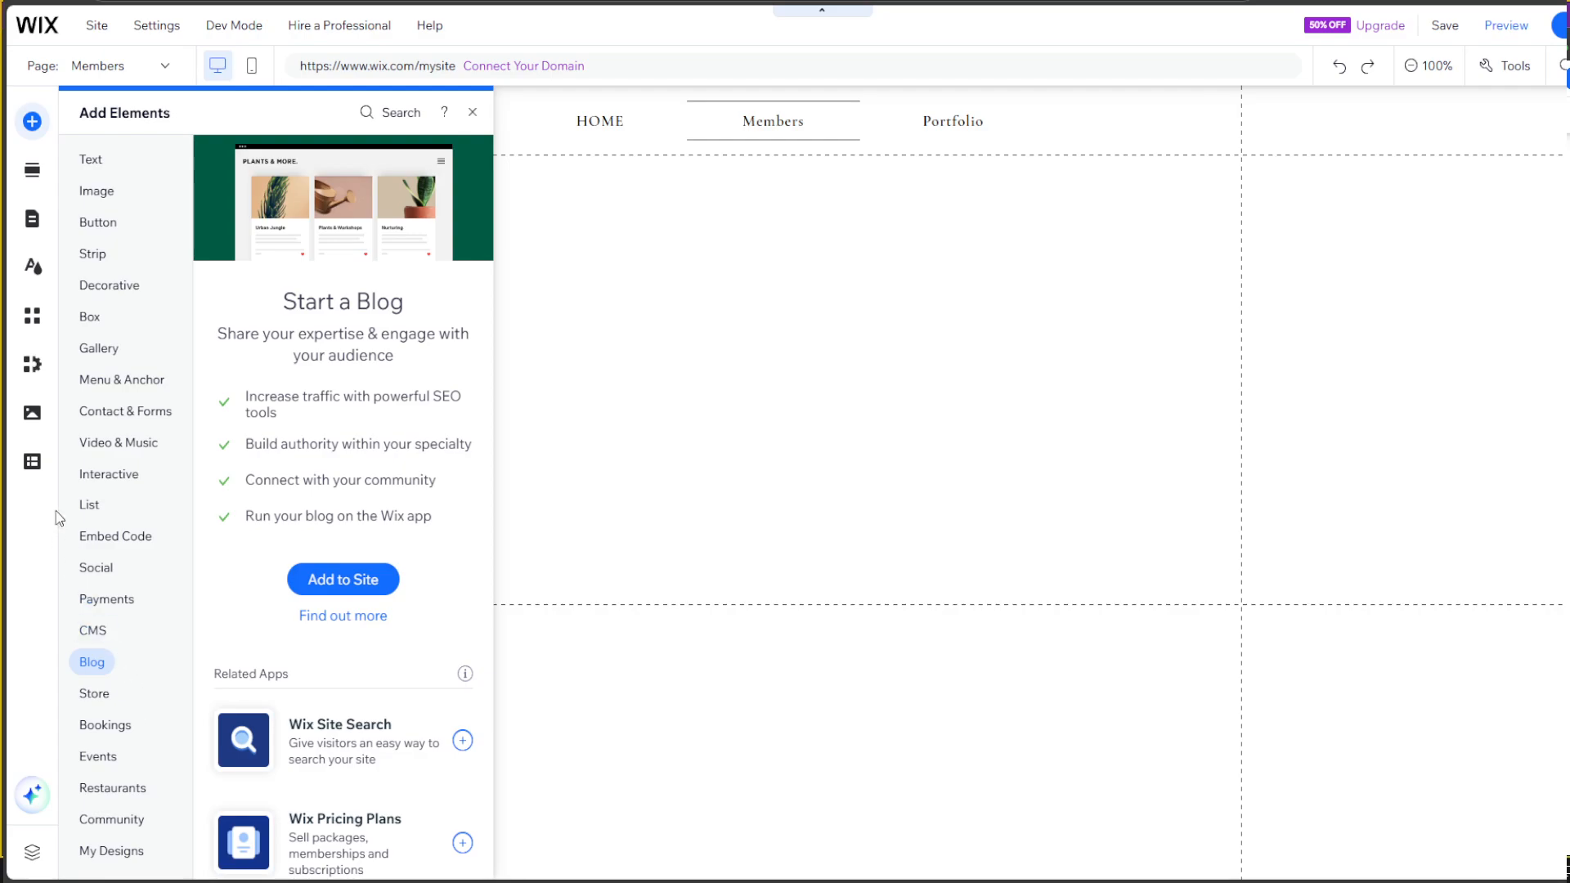
scroll(531, 397, down, 15)
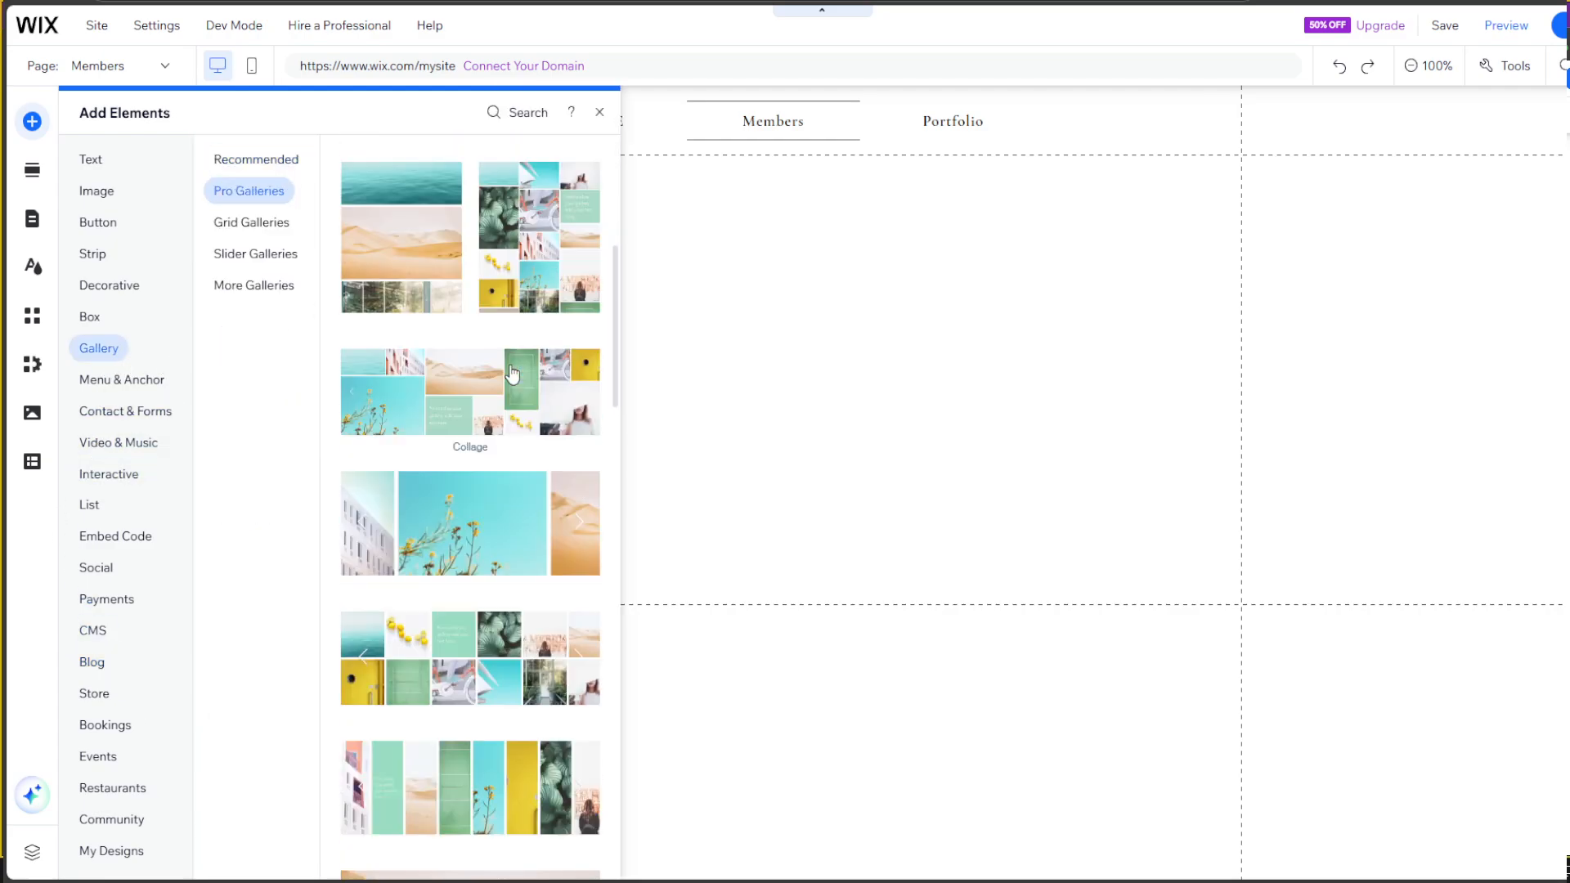
scroll(540, 395, down, 5)
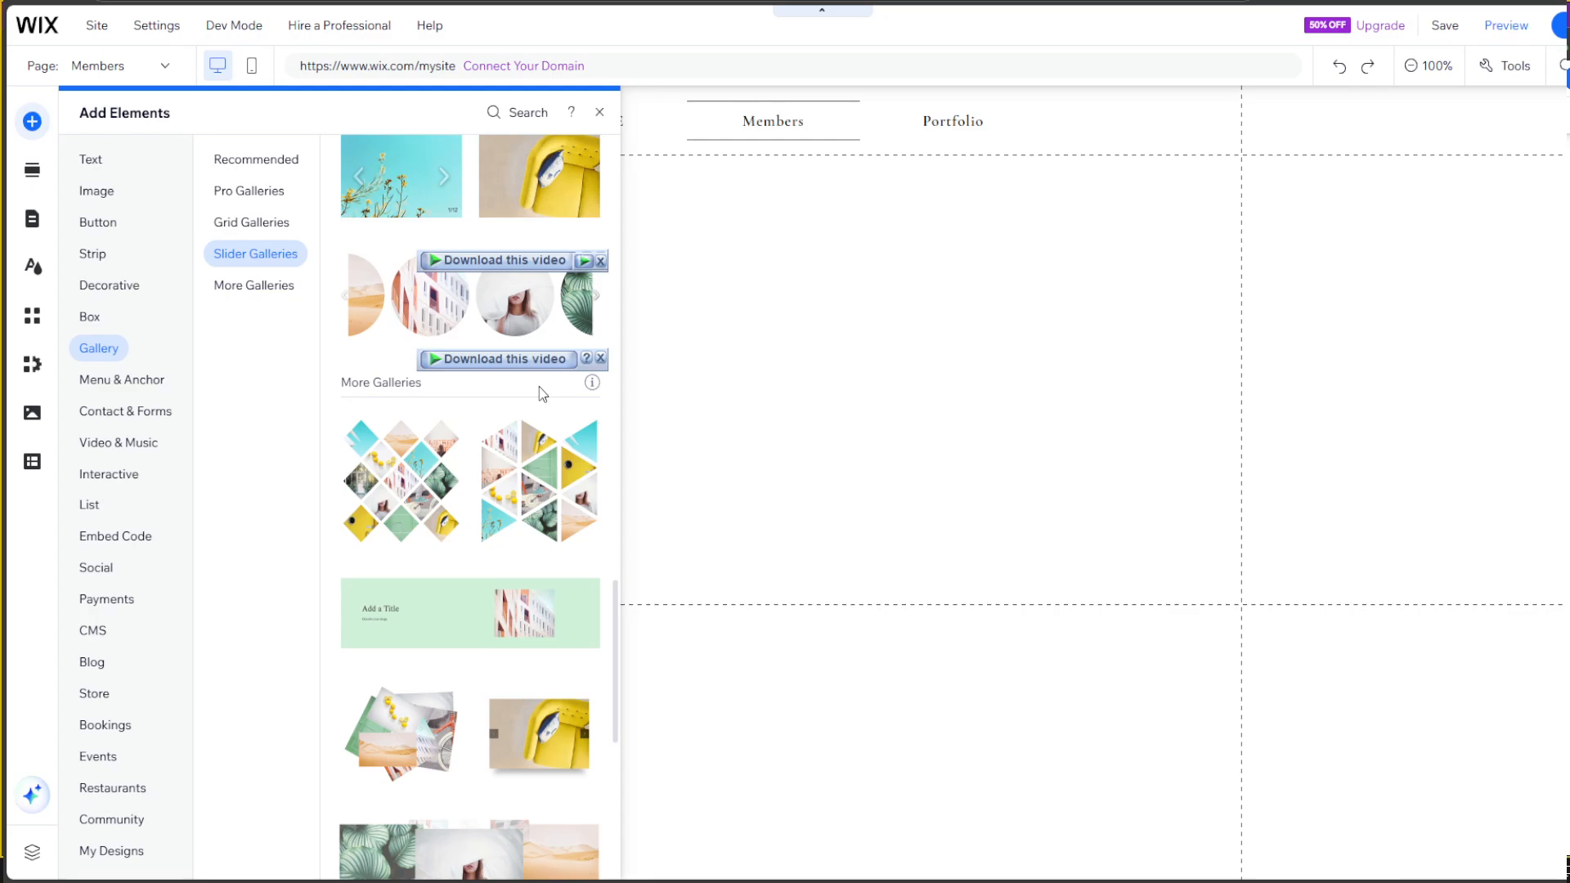
scroll(541, 396, down, 8)
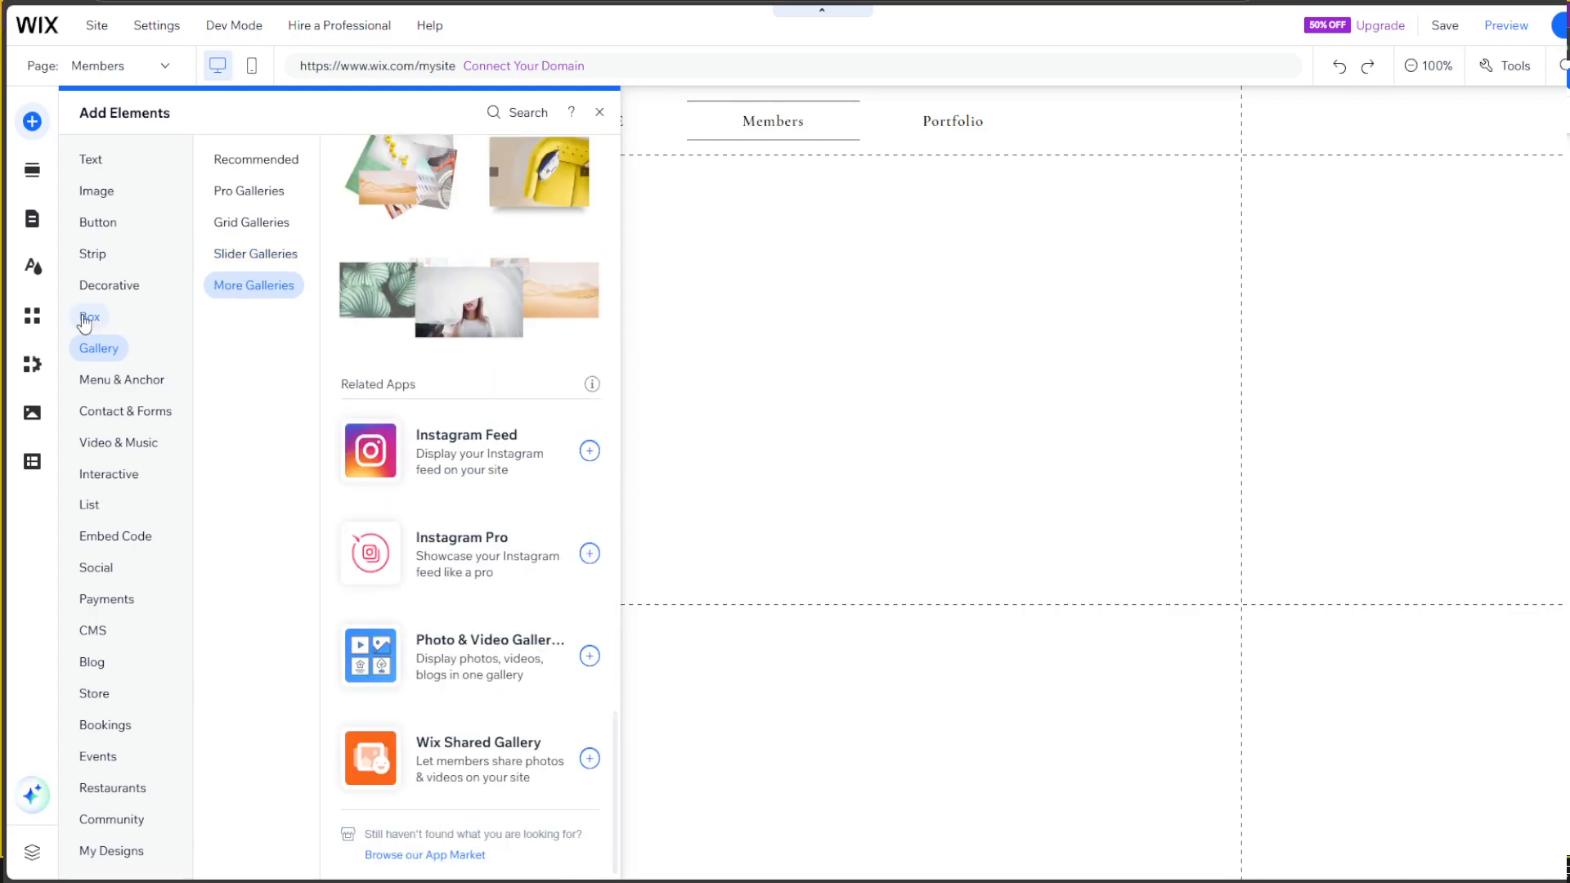
Step: Add the premade "Meet the Team" section with three member cards from the Team designs to the Members page
click(41, 181)
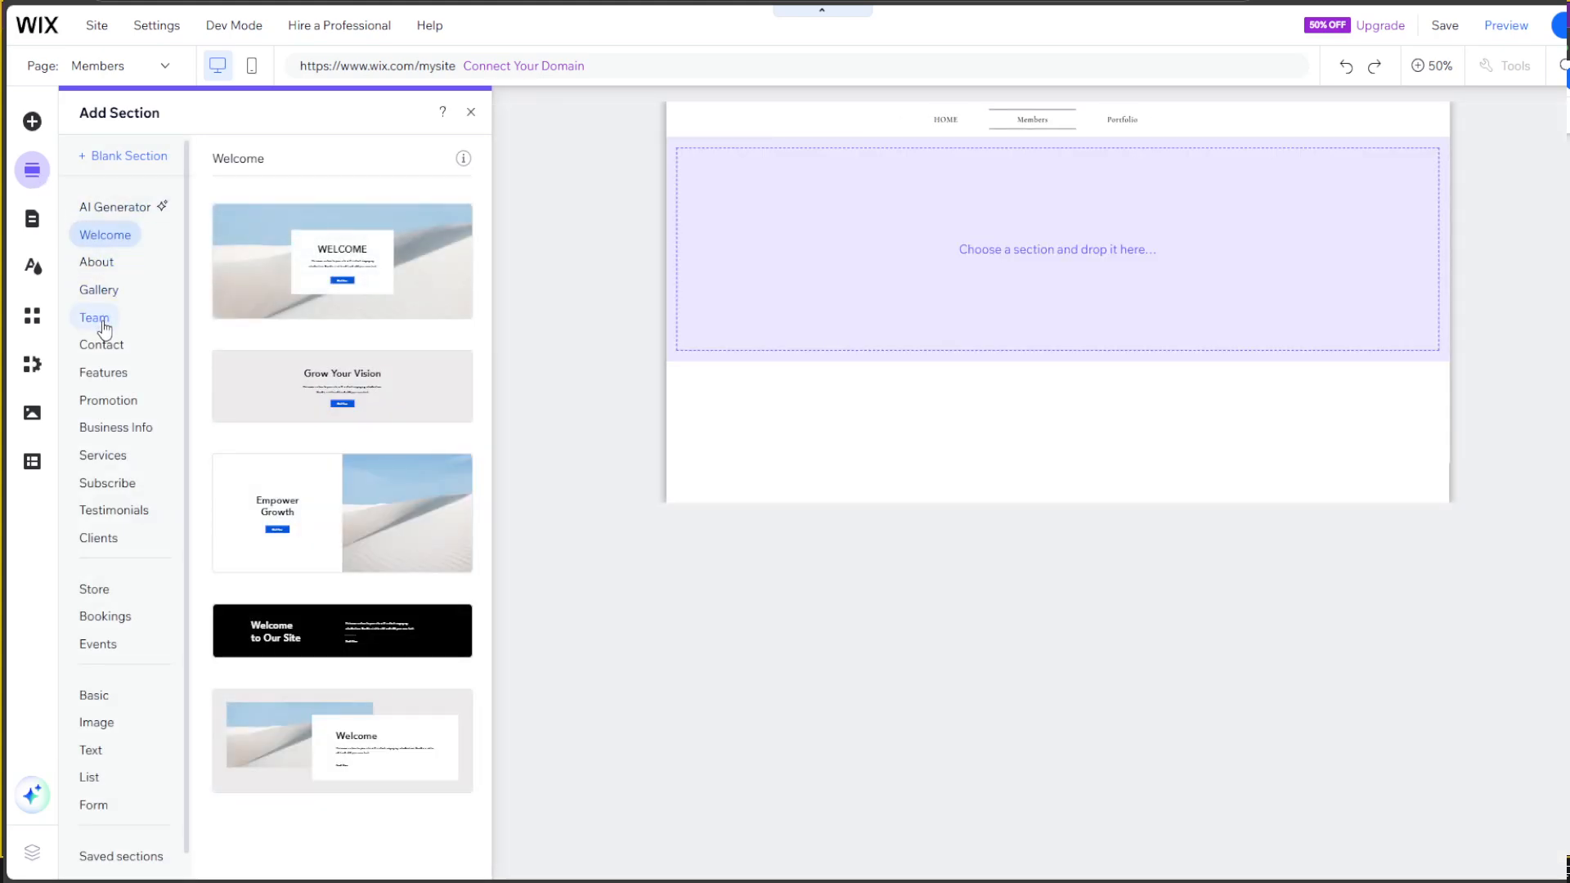
click(104, 323)
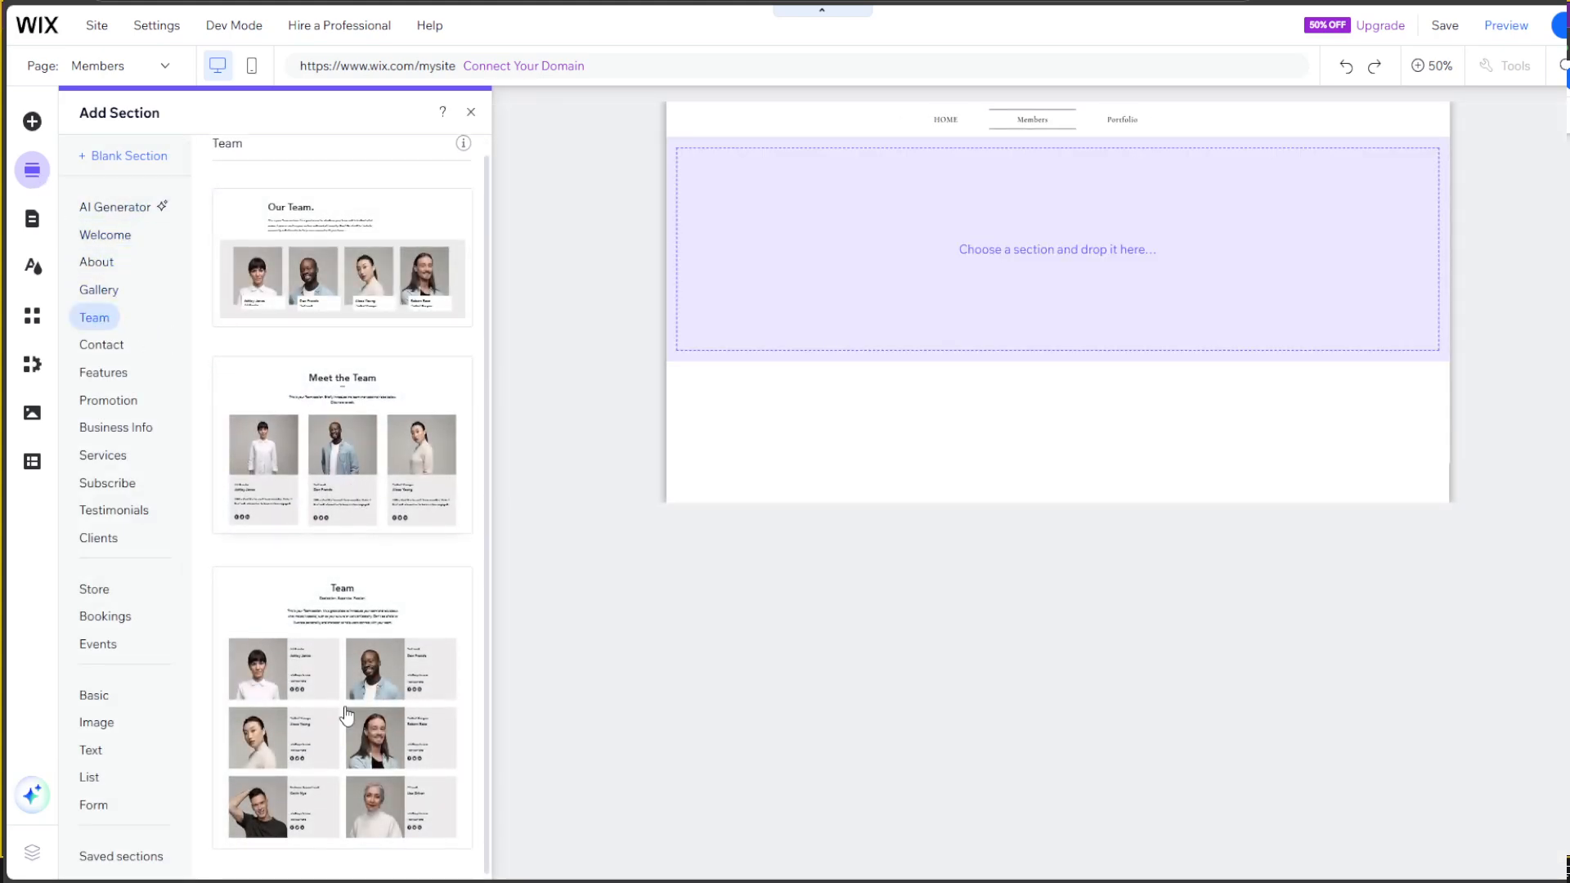
click(331, 500)
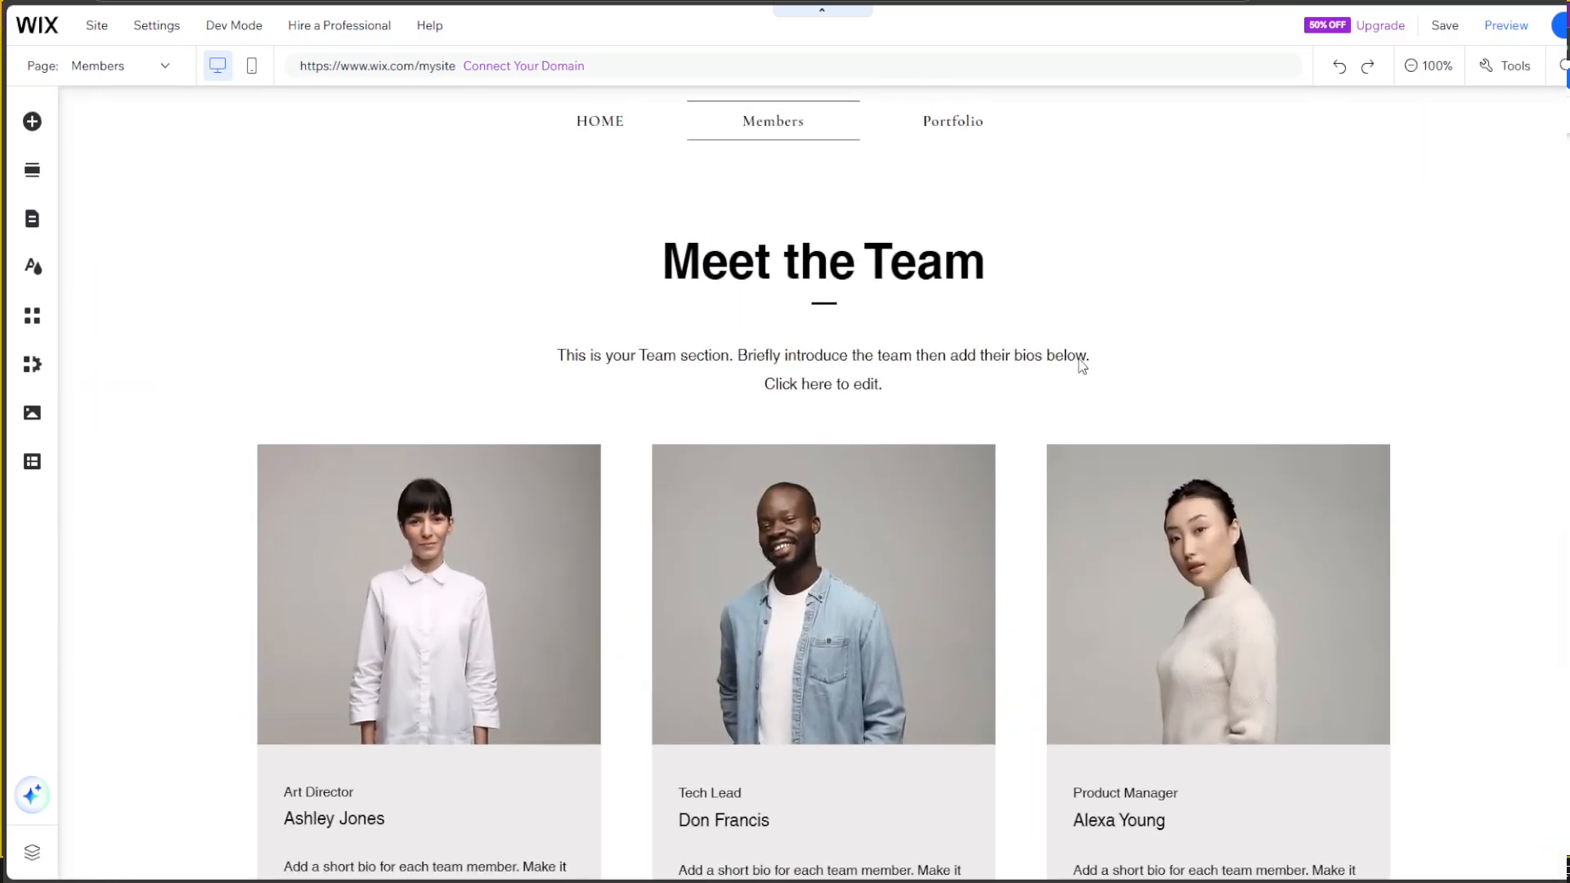
Step: Change the team section's heading to "Meet the group"
scroll(1174, 315, down, 3)
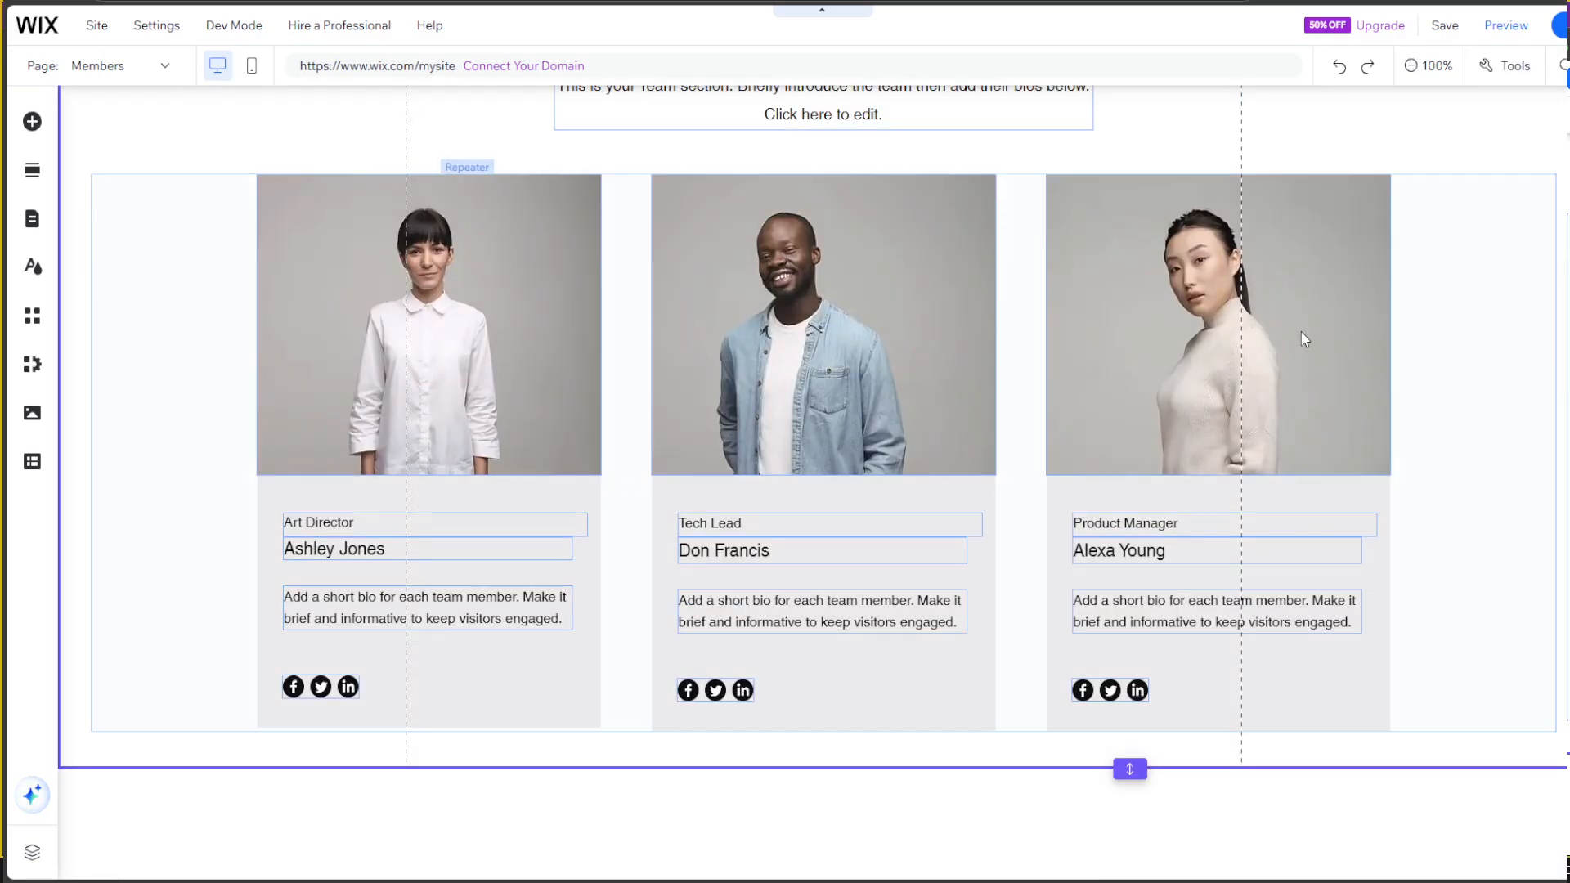
scroll(1304, 339, up, 3)
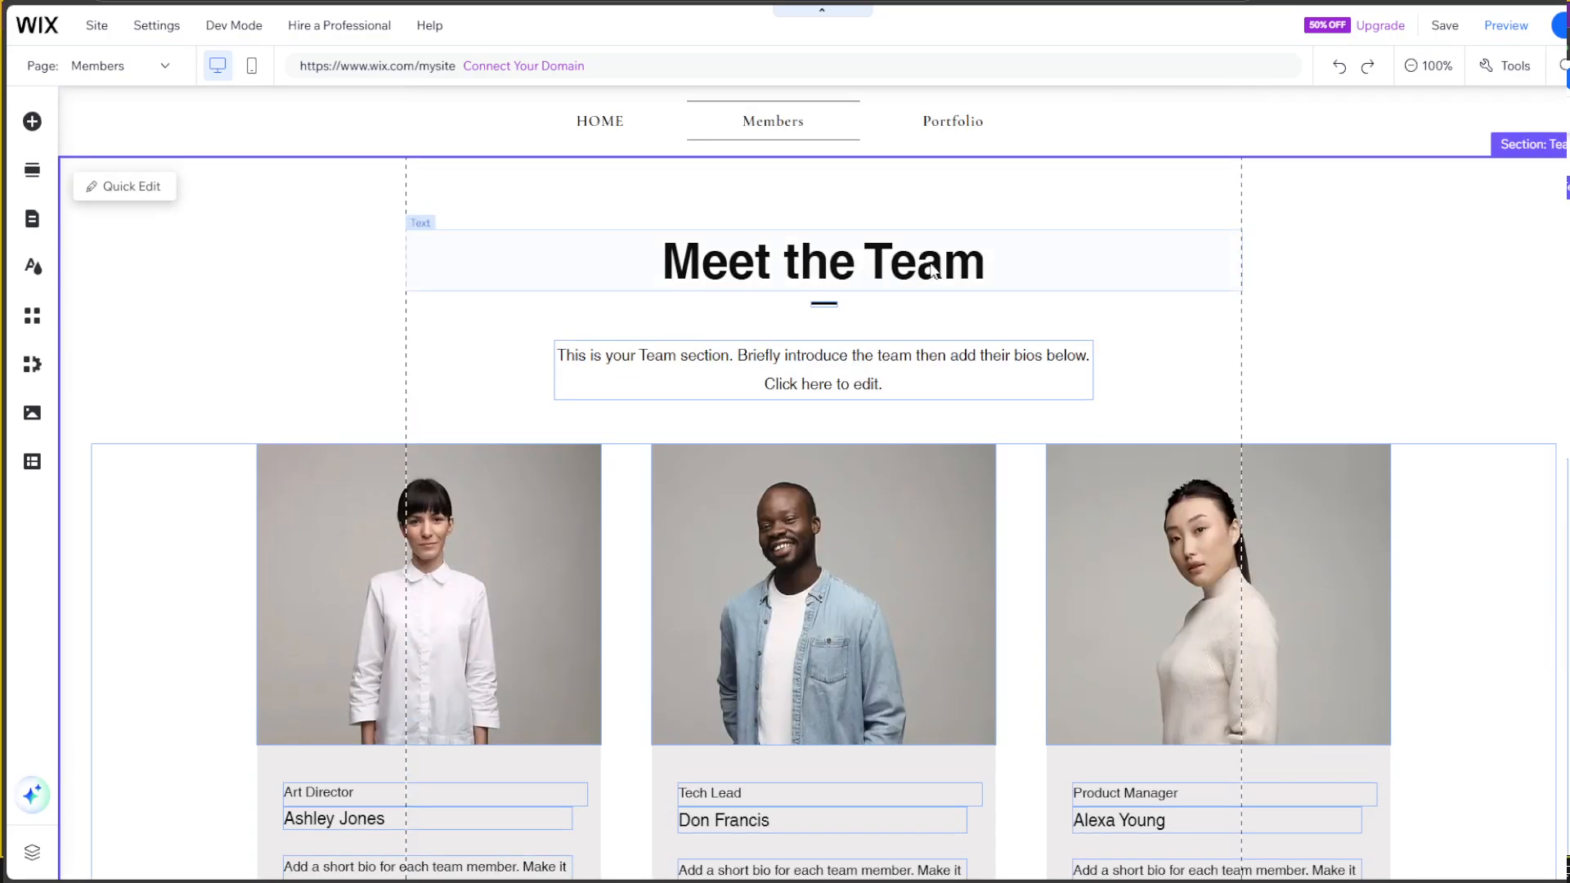
double_click(933, 271)
drag(866, 261, 1058, 267)
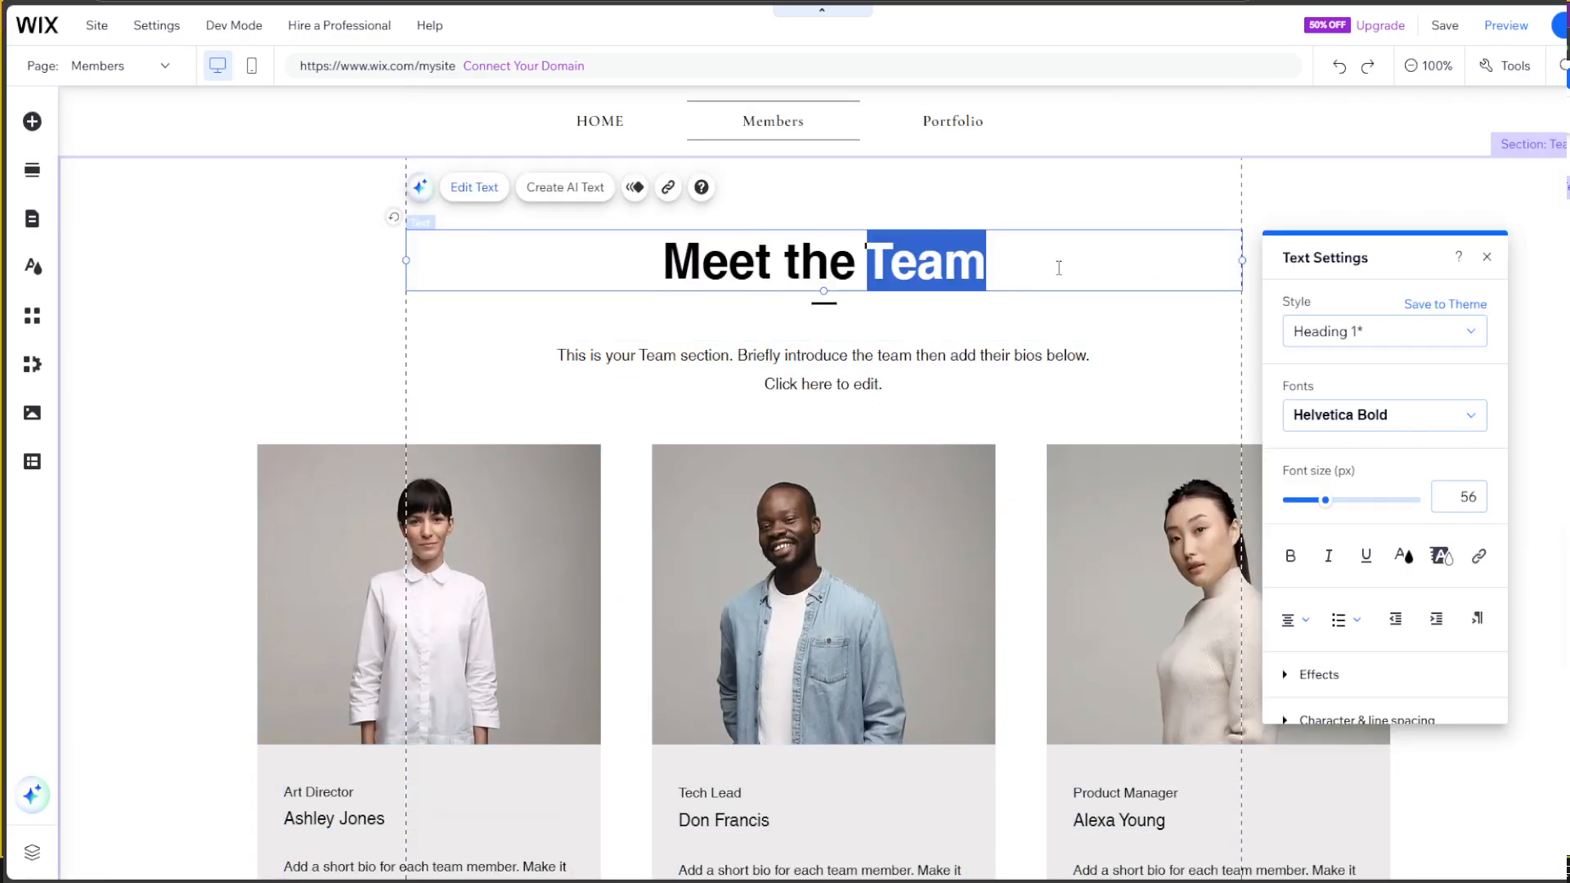
text(group)
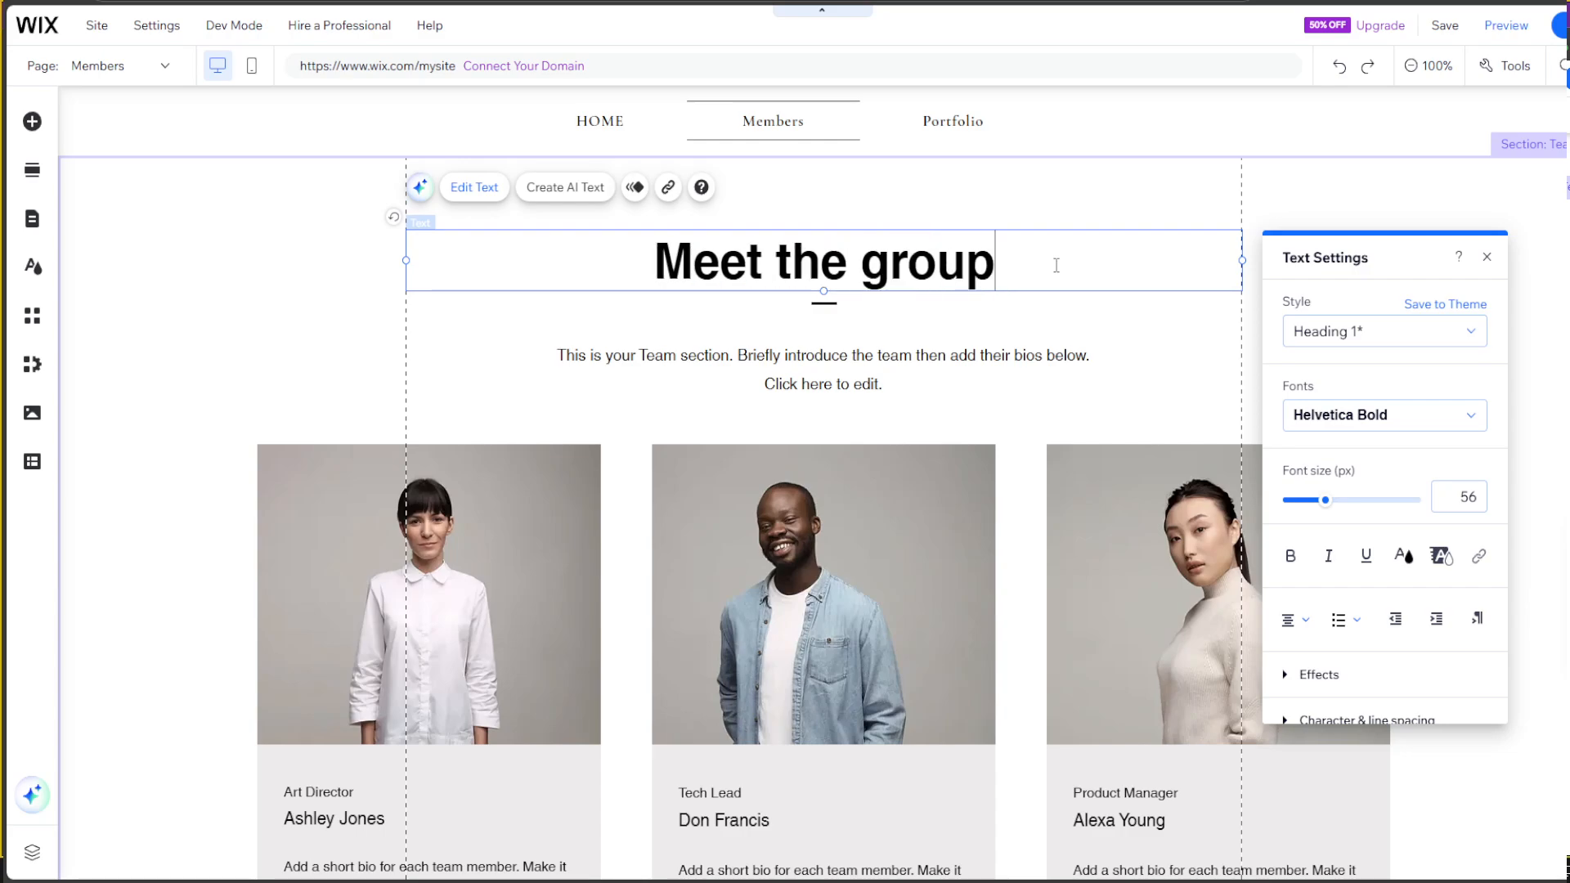
click(1361, 187)
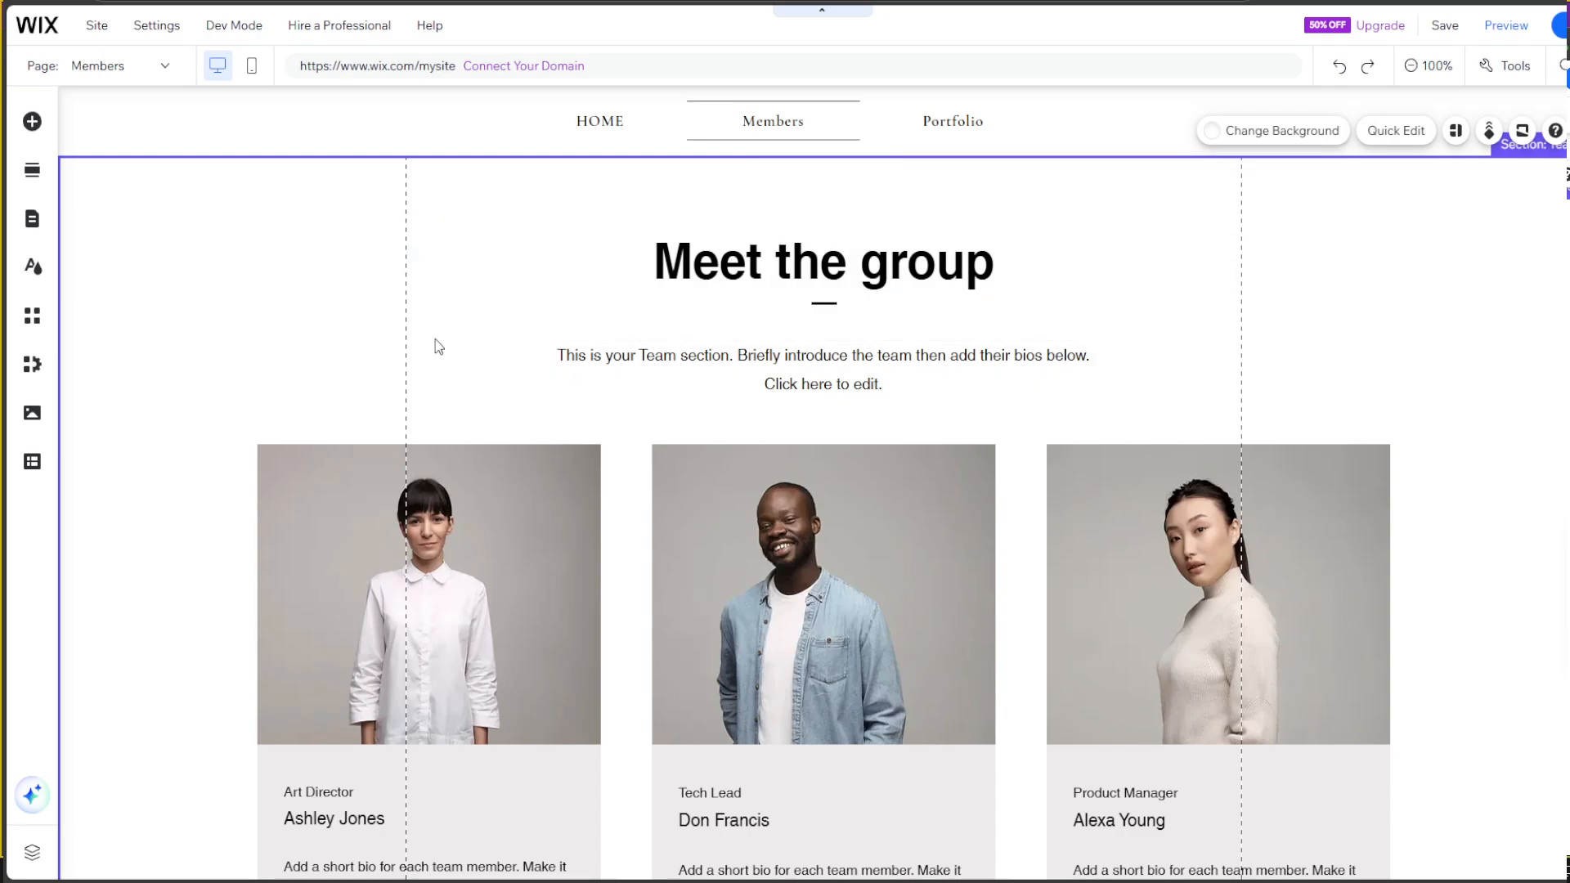
Step: Duplicate the entire "Meet the group" section below the original on the Members page
scroll(504, 336, down, 2)
scroll(646, 344, down, 2)
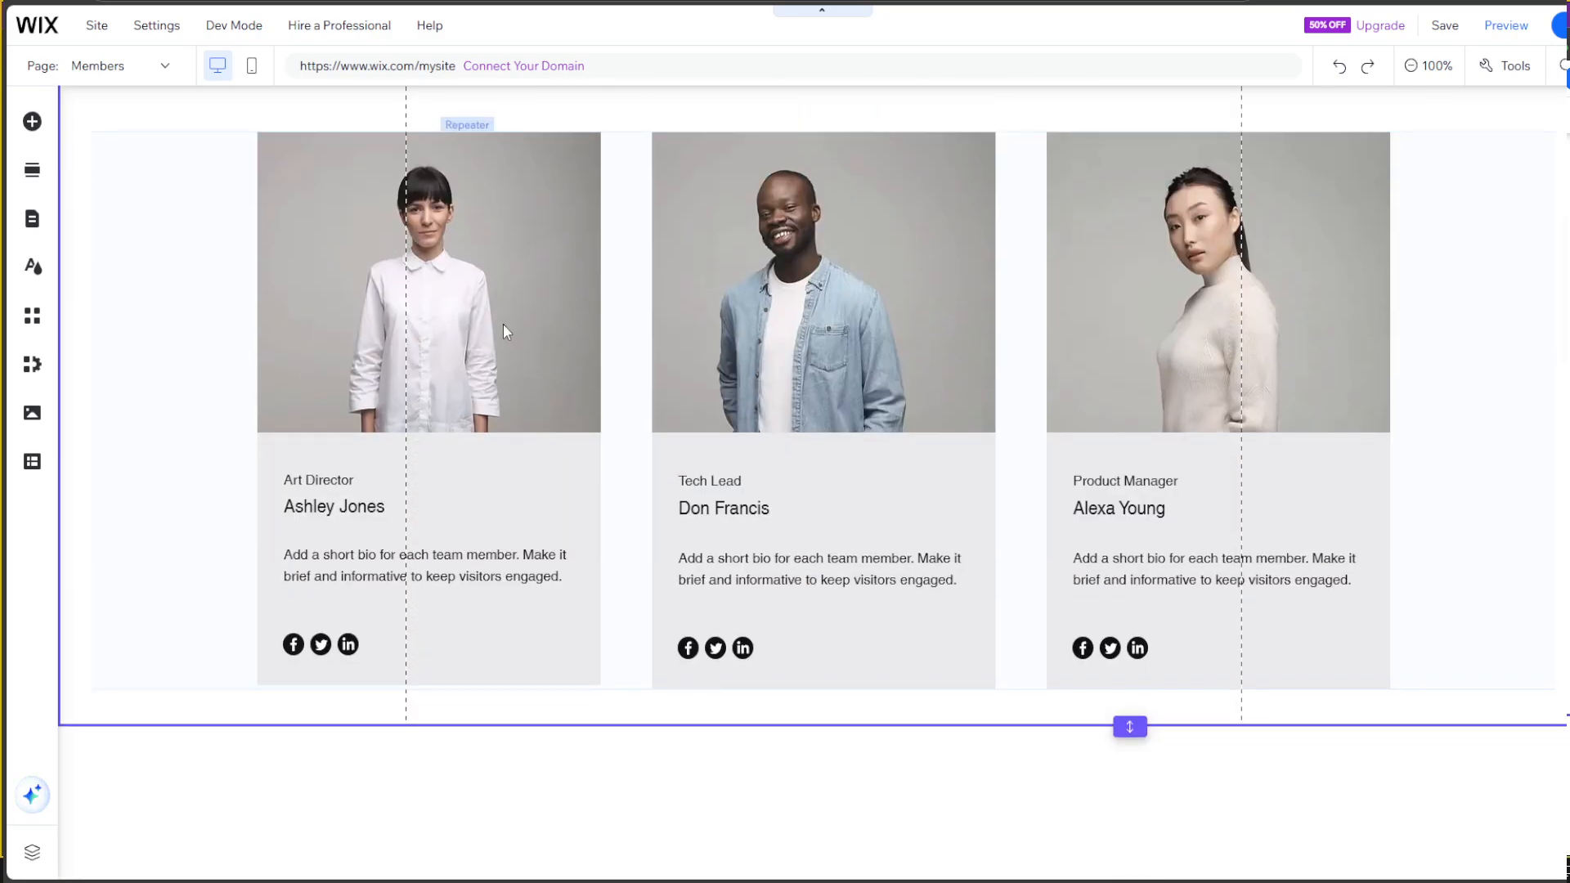
scroll(507, 350, up, 3)
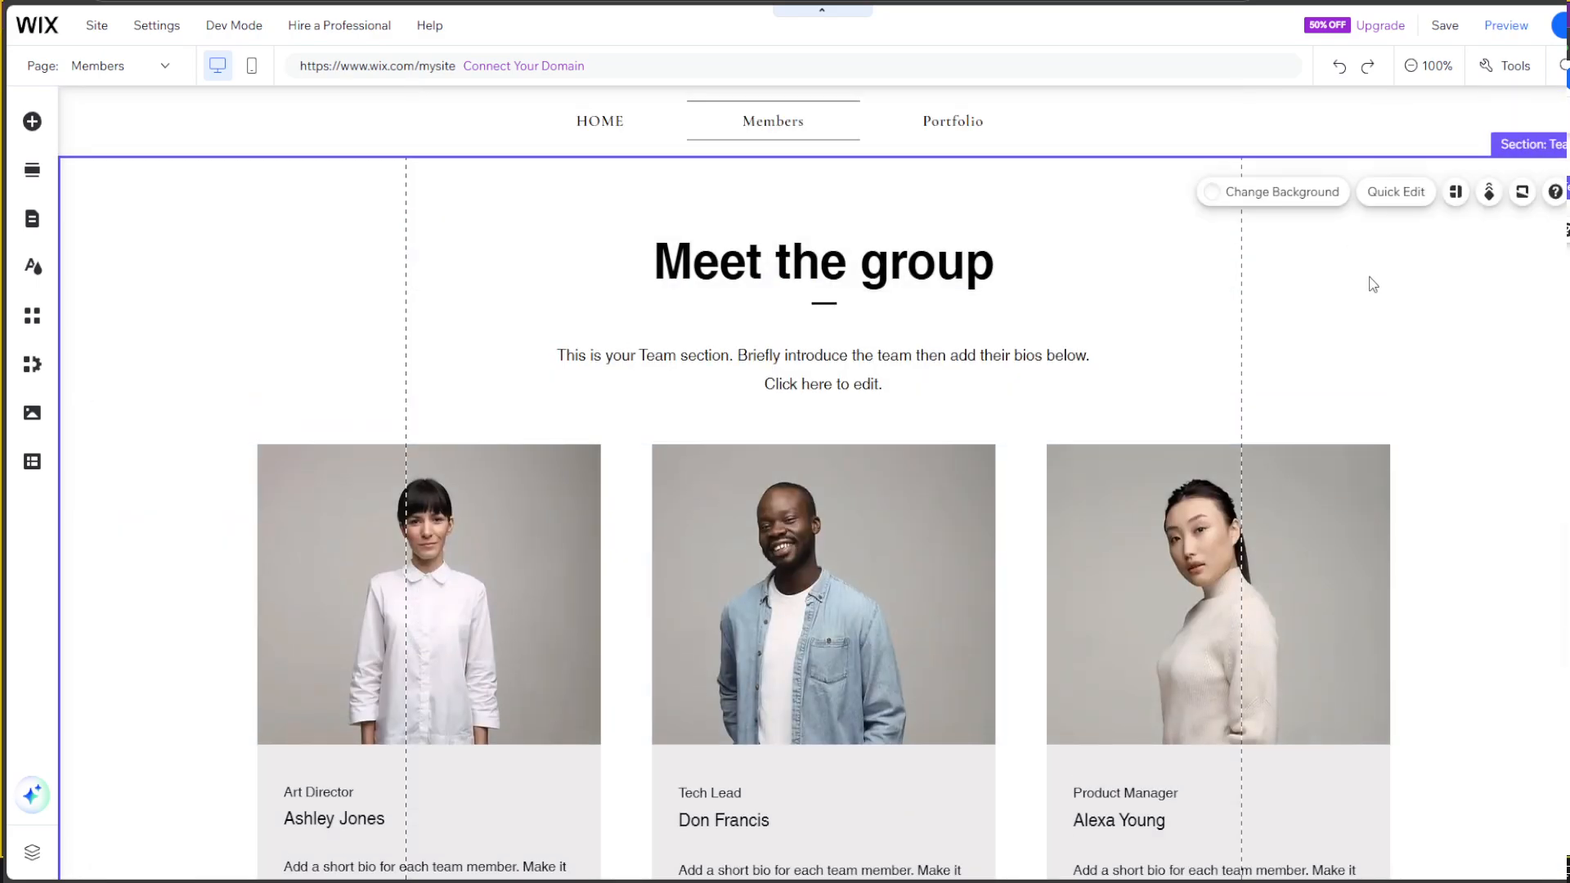
scroll(1219, 420, down, 3)
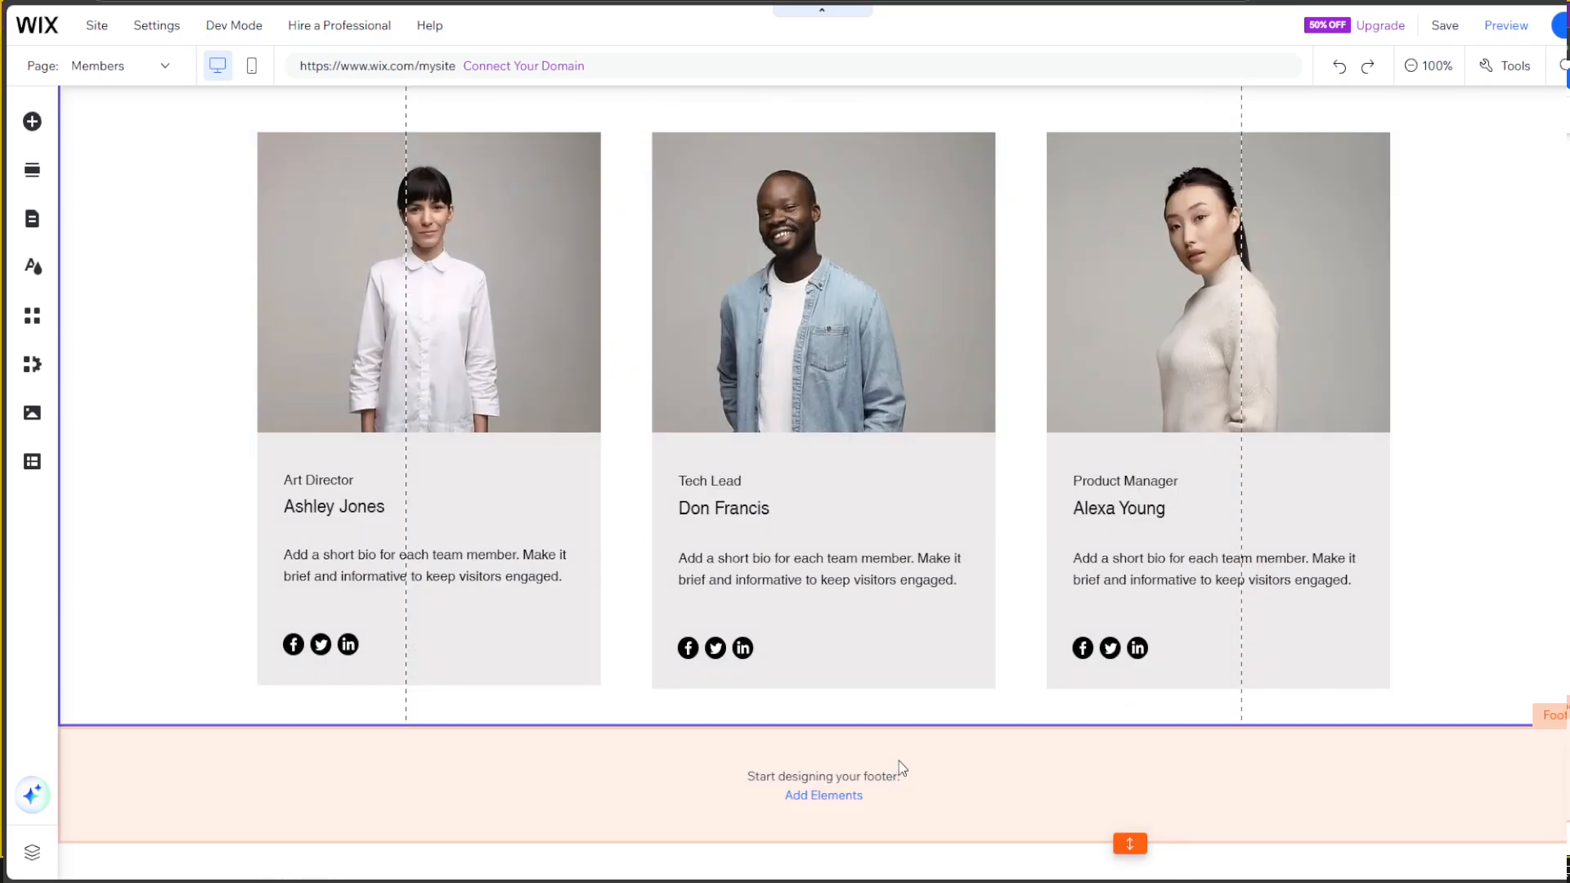
key(ctrl+d)
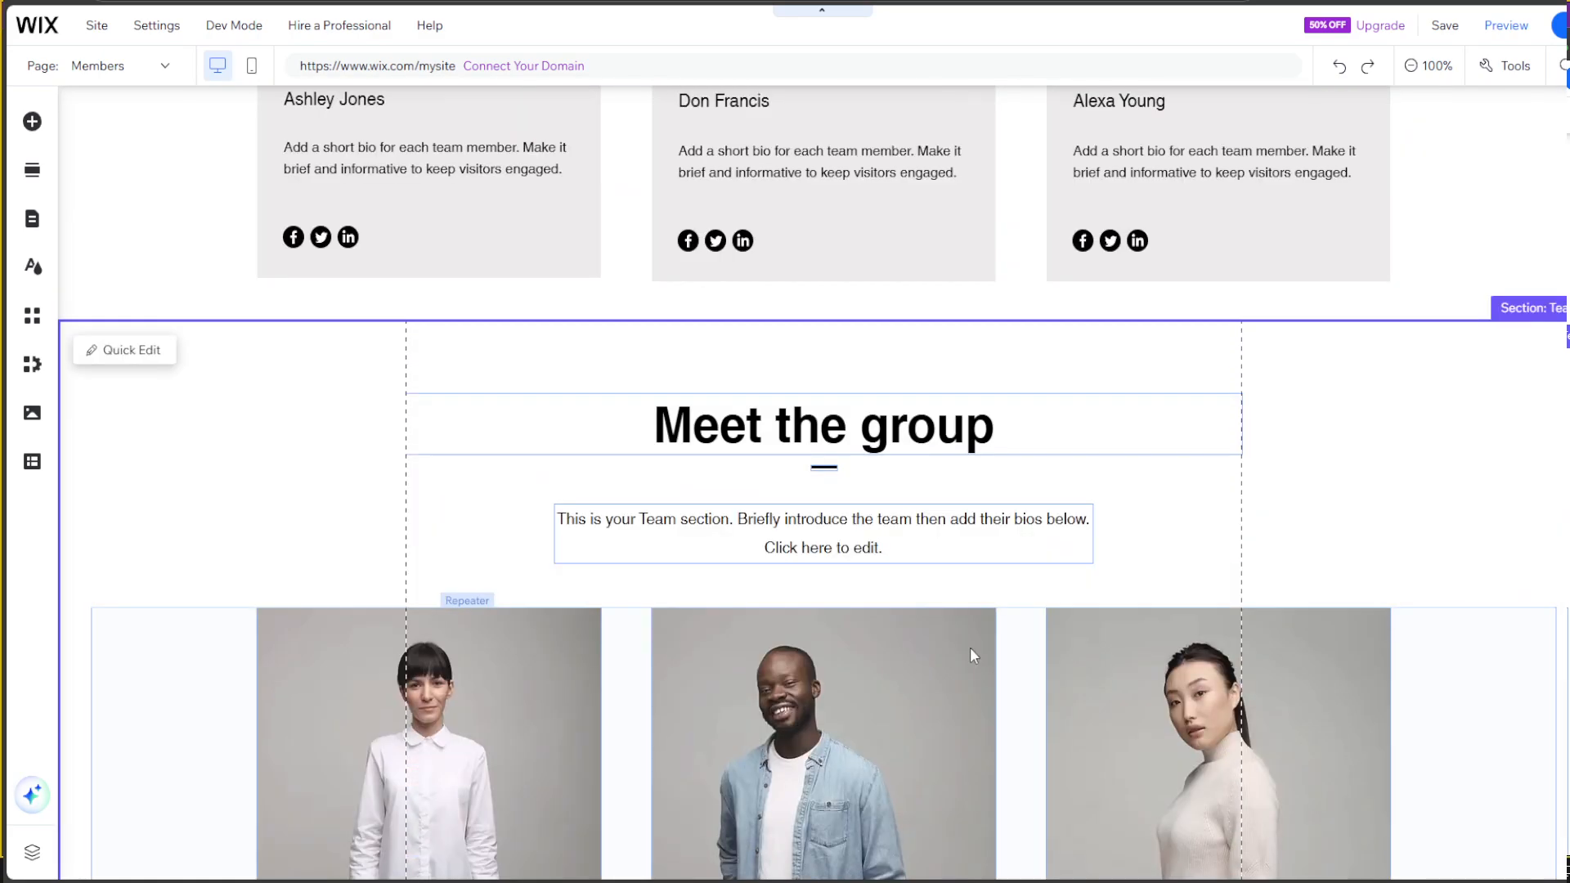
Step: Delete the heading, divider line and introductory text from the duplicated team section
click(850, 417)
key(Delete)
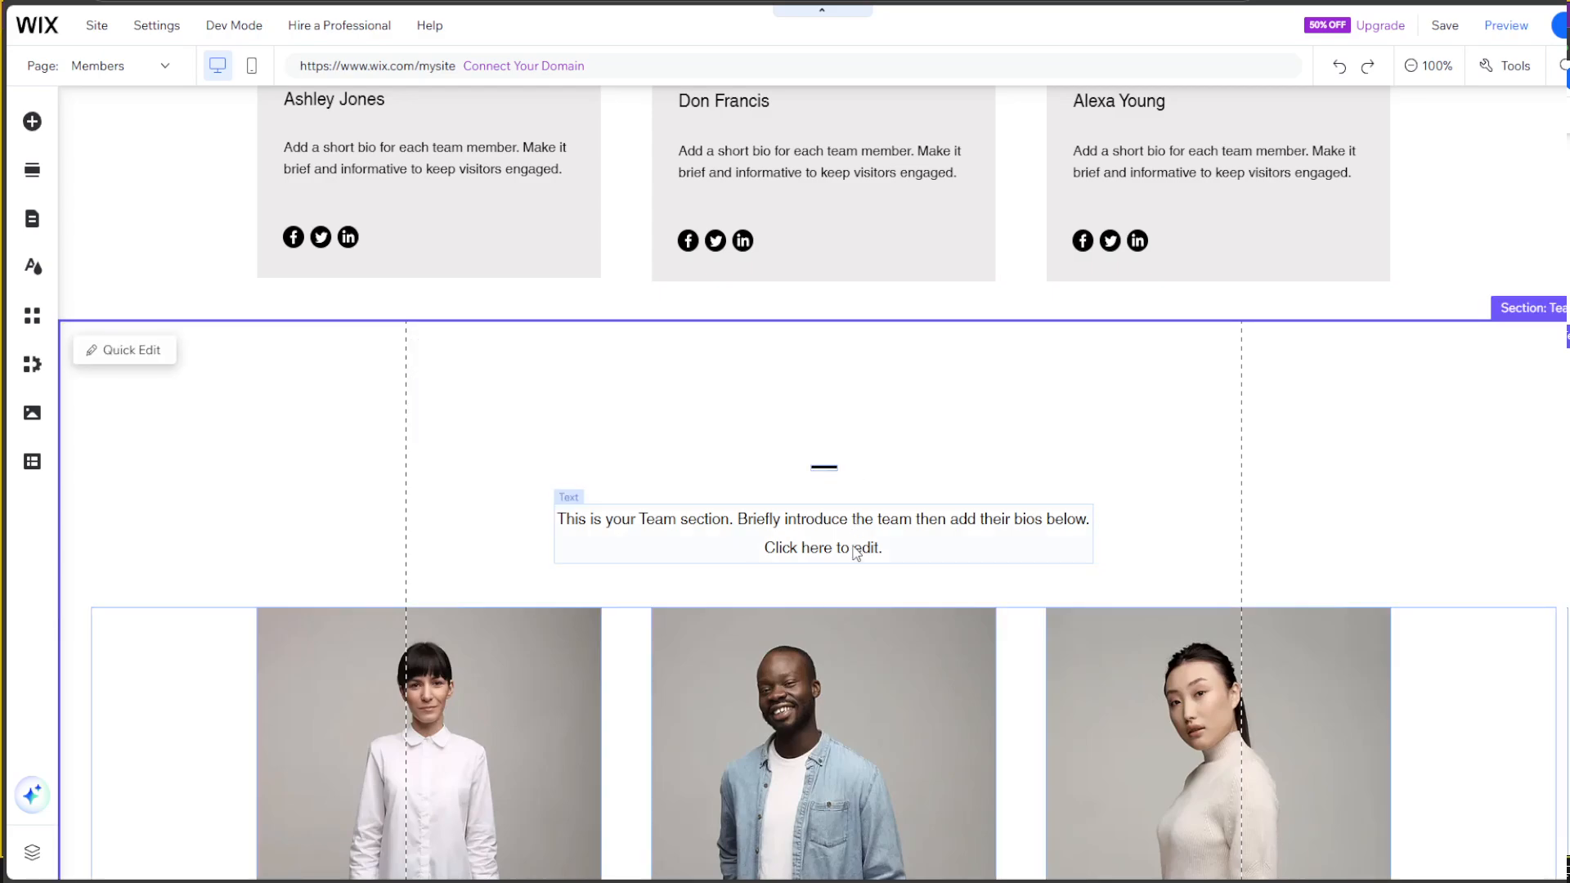
click(850, 539)
Step: Move the member cards repeater up to the top edge of the duplicated section, directly below the first row of cards
scroll(851, 541, down, 5)
click(514, 329)
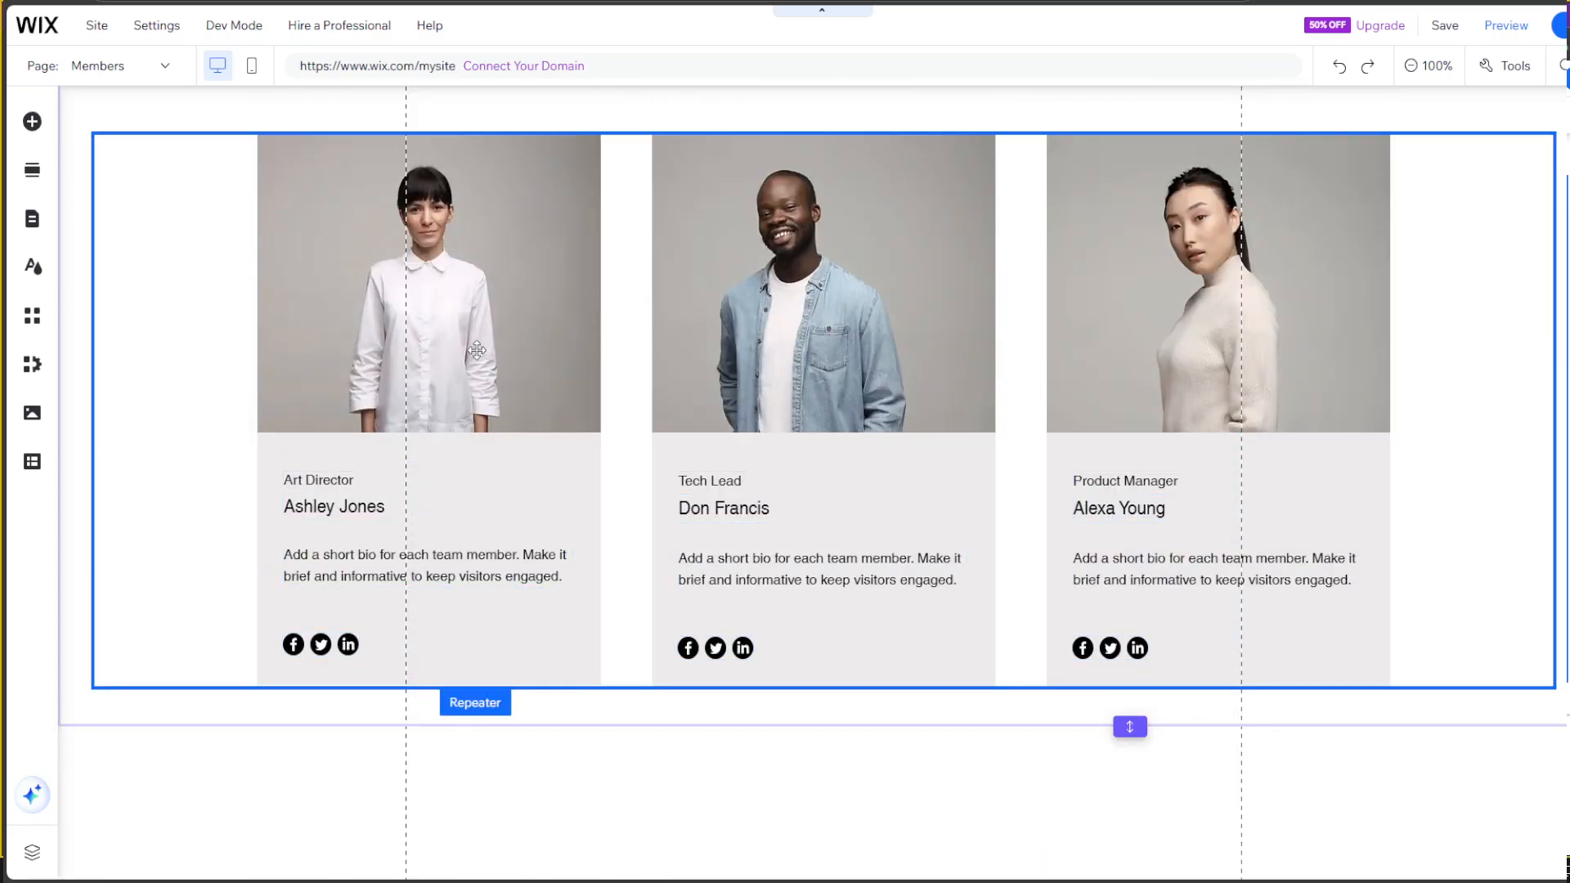
scroll(549, 482, up, 2)
drag(549, 483, 826, 540)
scroll(1496, 317, up, 3)
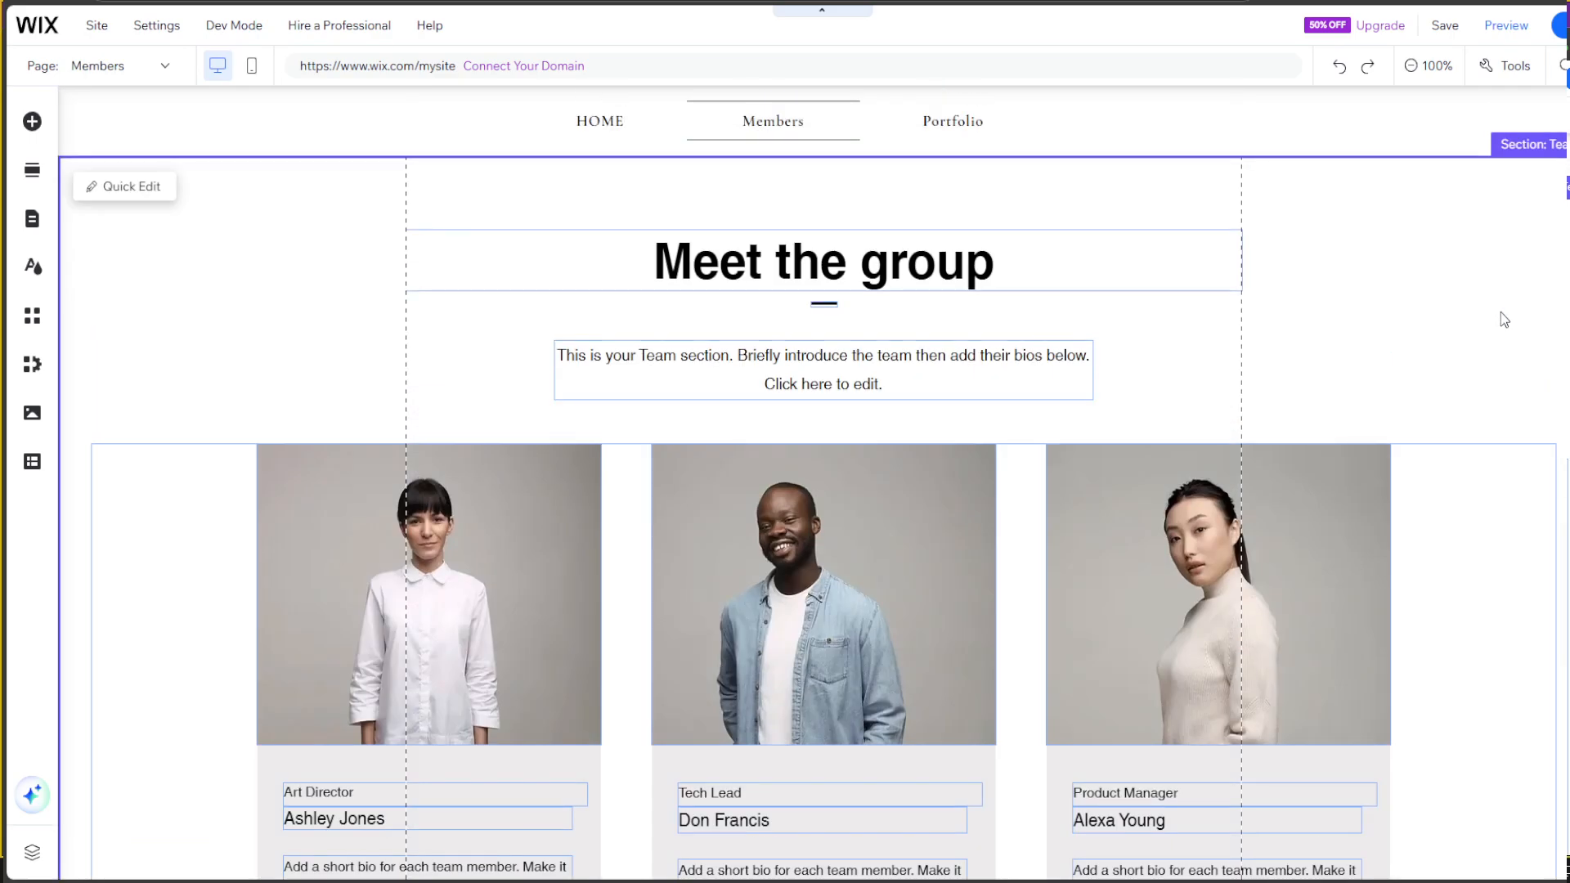
scroll(1513, 319, down, 9)
scroll(1439, 499, up, 8)
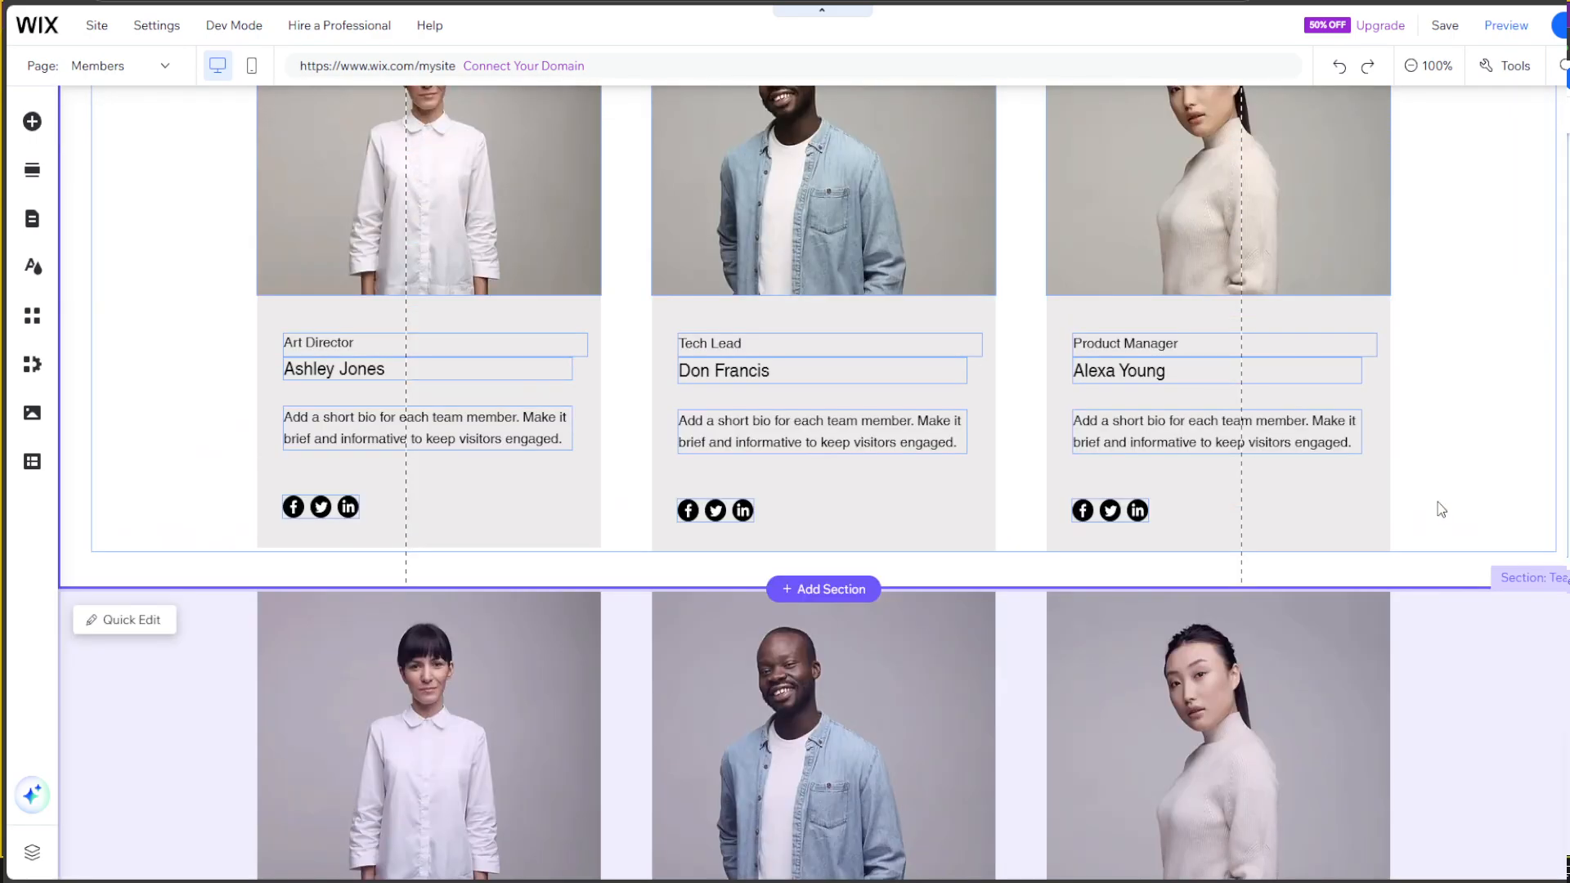
click(1154, 475)
double_click(1155, 475)
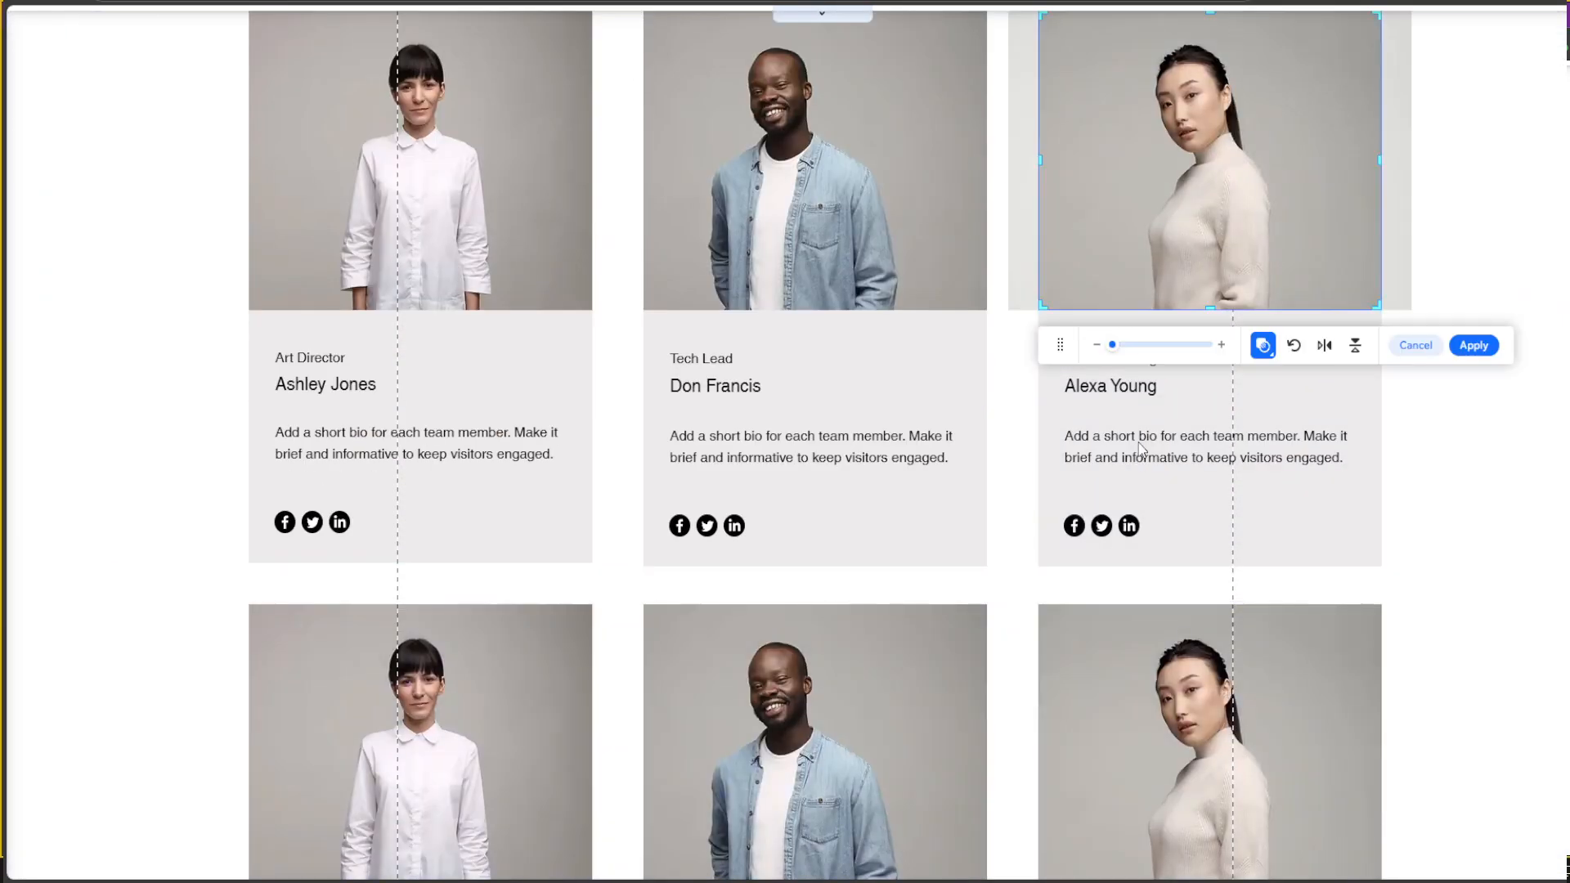
click(1140, 449)
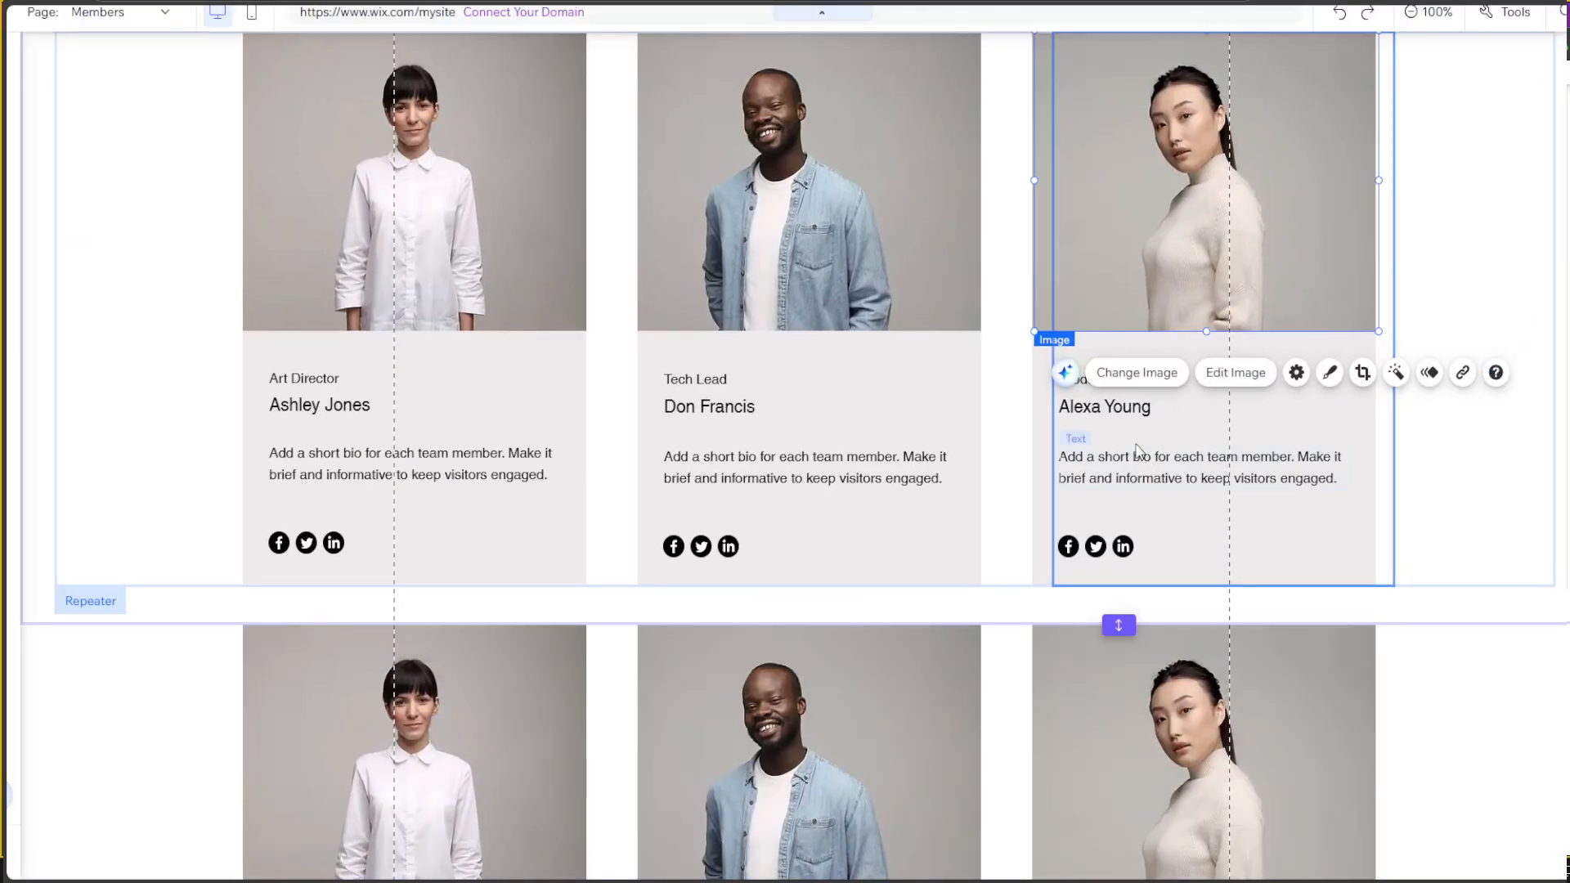
scroll(1492, 450, up, 4)
click(1379, 281)
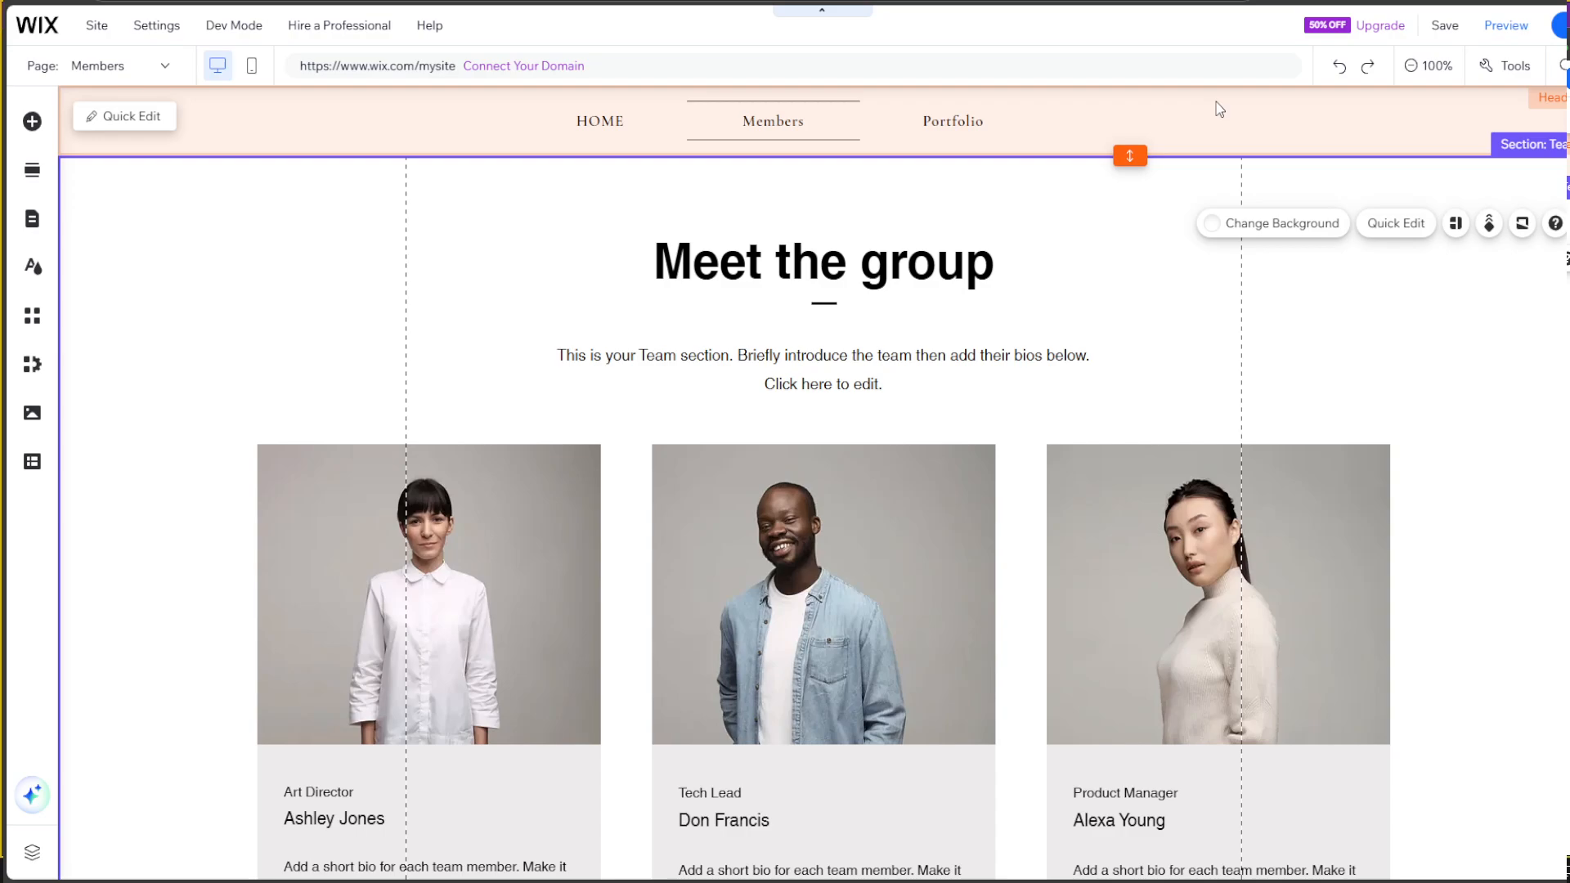
Step: Switch to the Portfolio page and add the cubist grid gallery with three columns of bordered title boxes
click(148, 76)
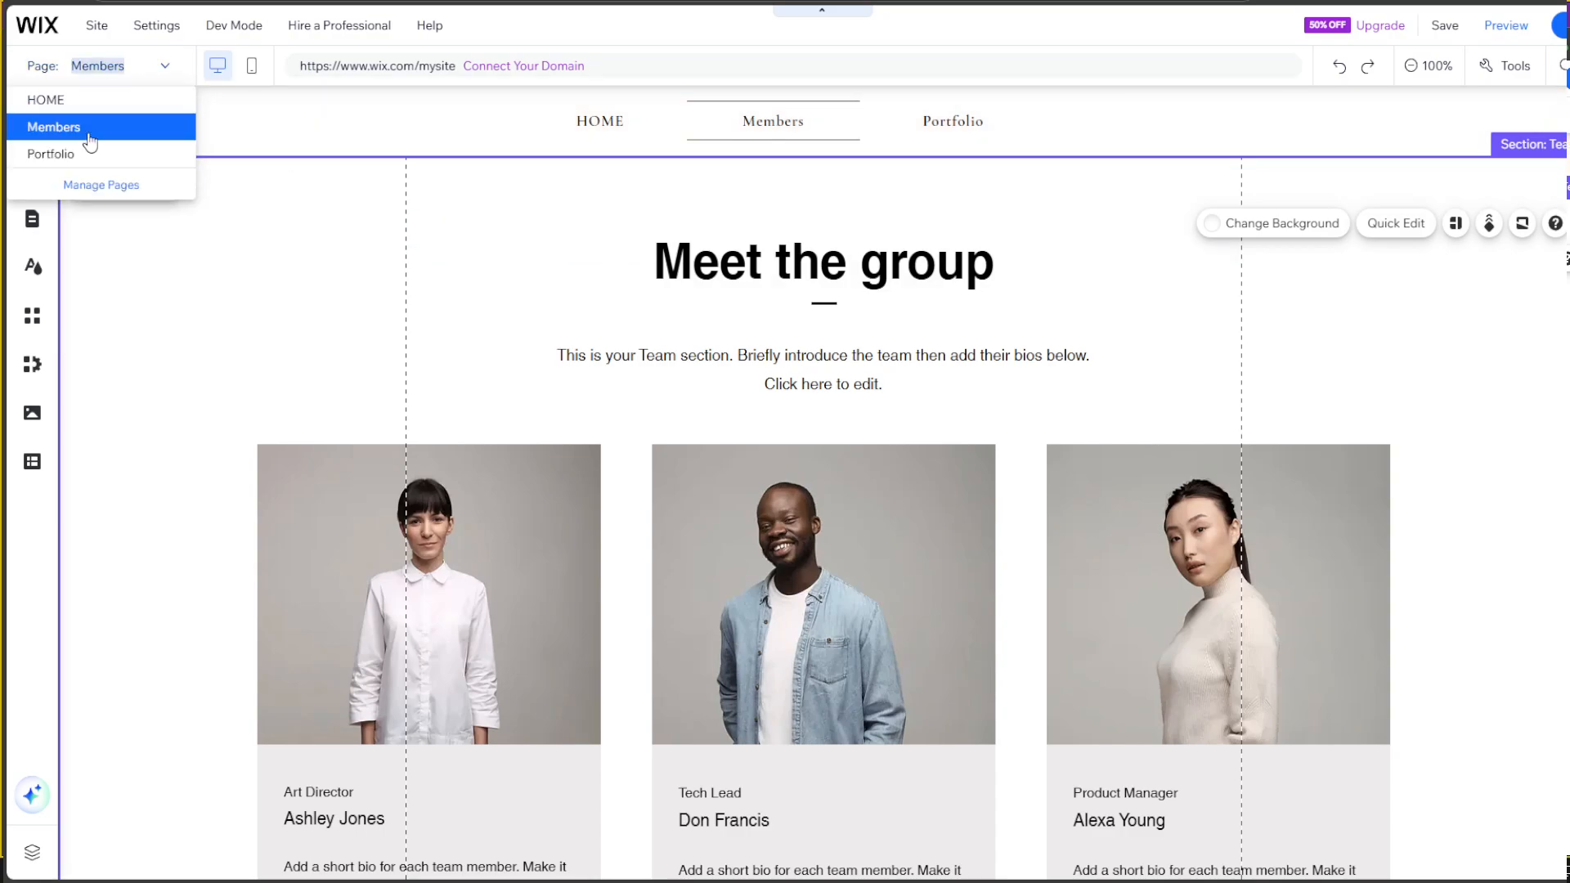
click(59, 152)
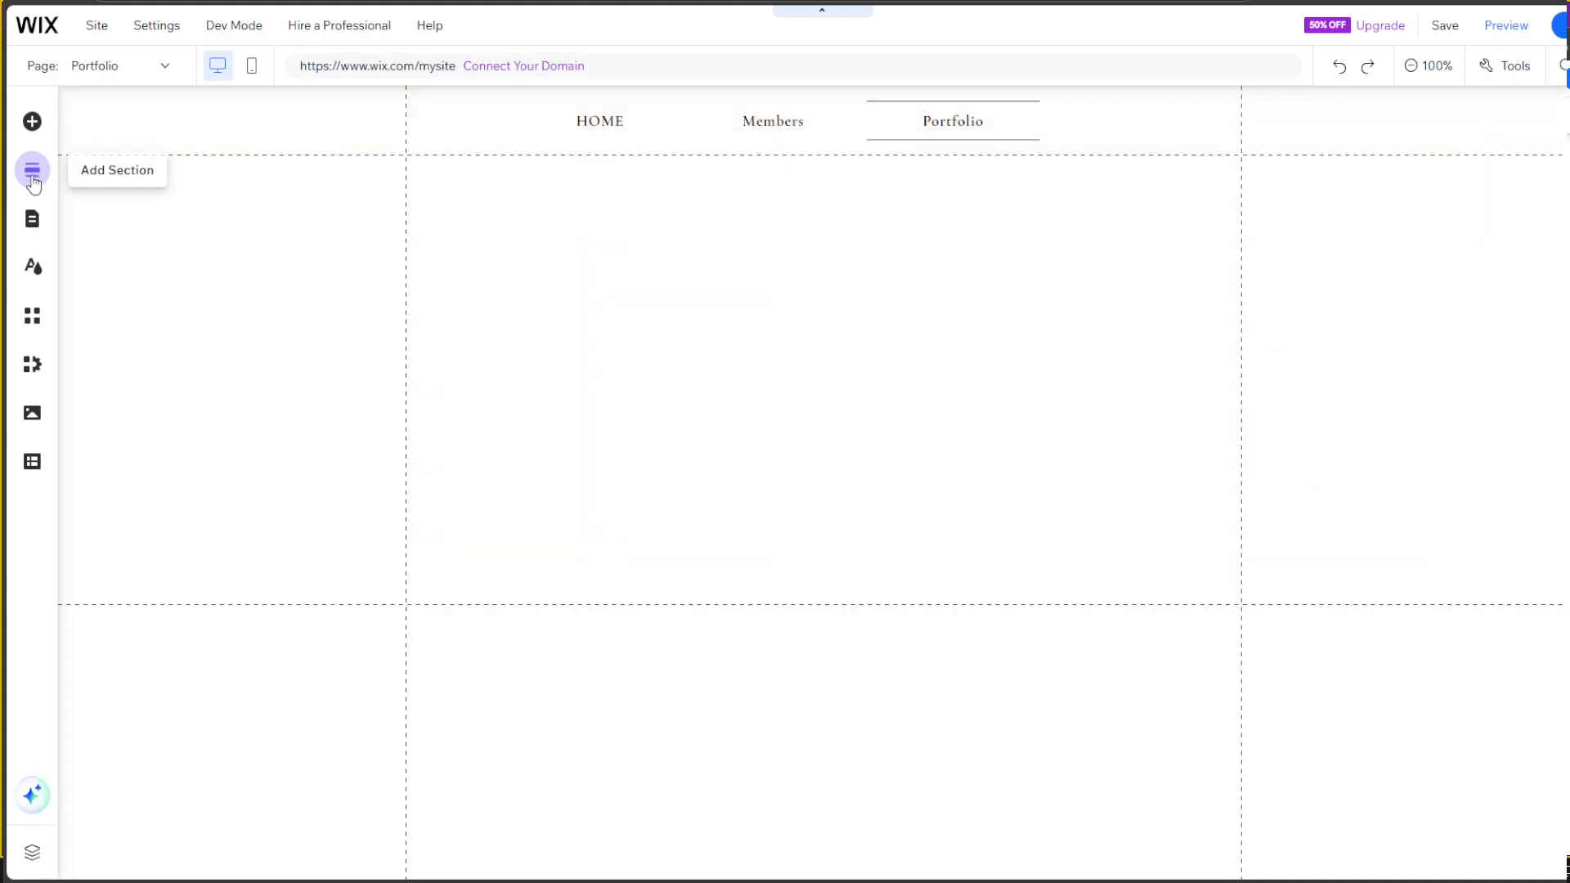
click(33, 122)
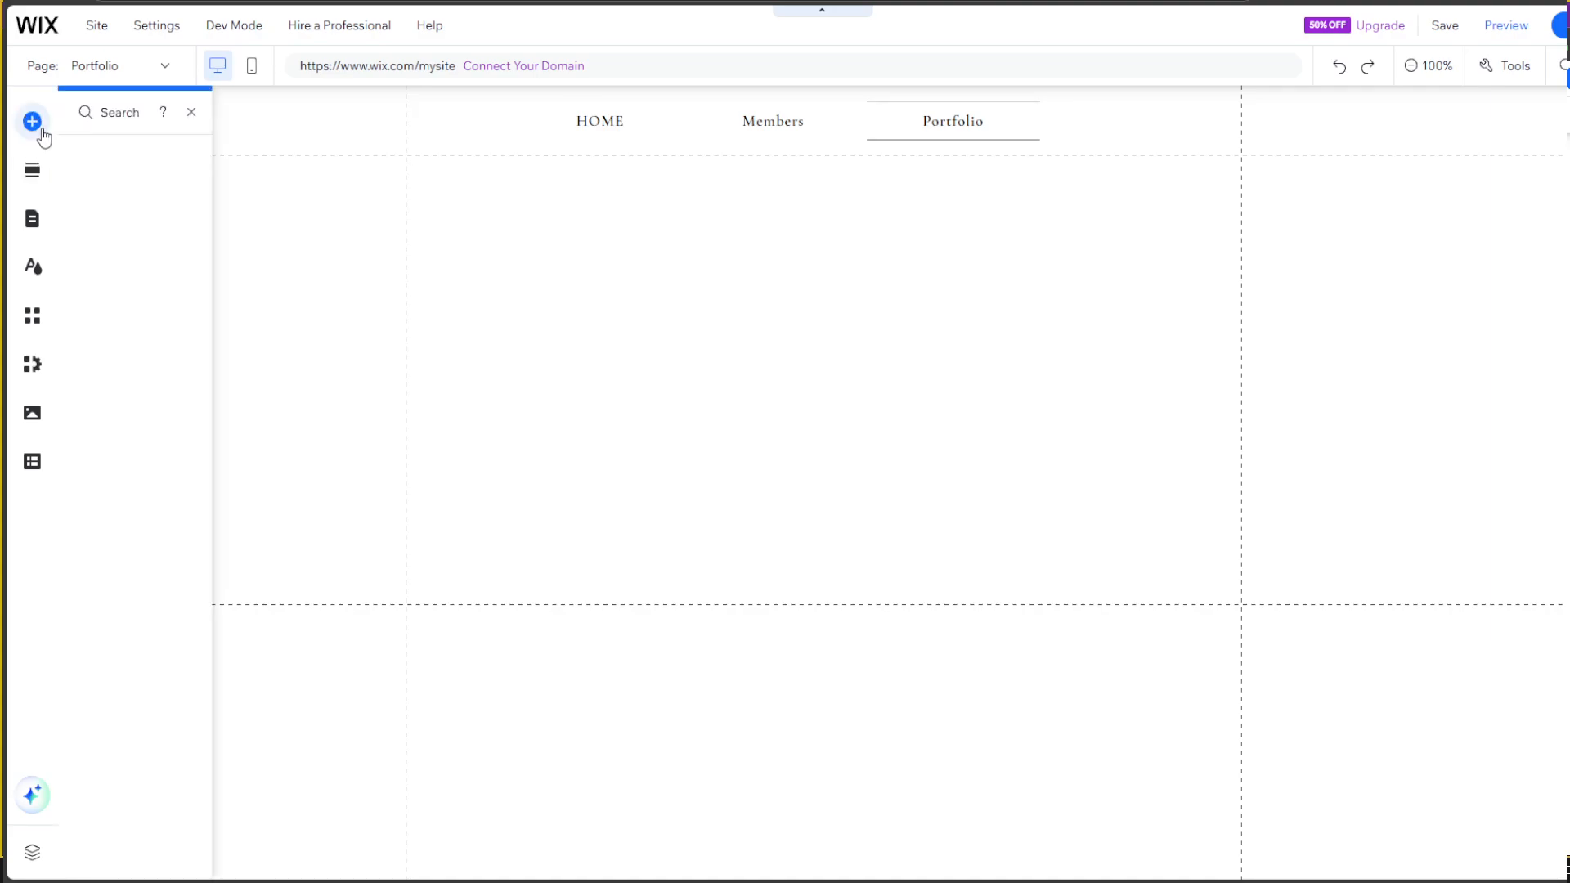
click(96, 349)
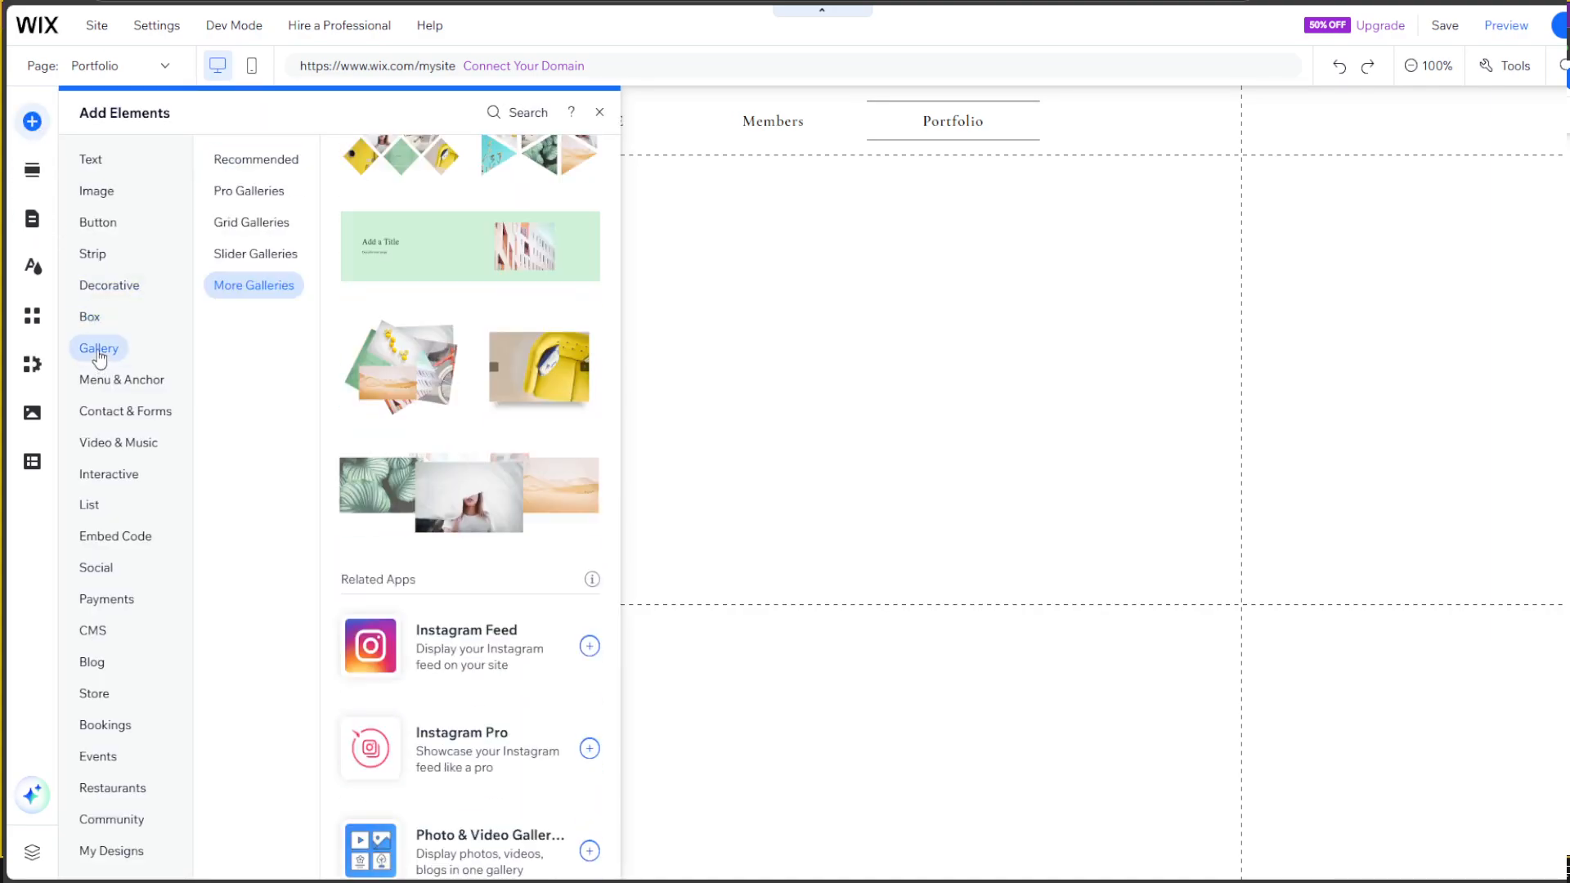
scroll(507, 417, up, 6)
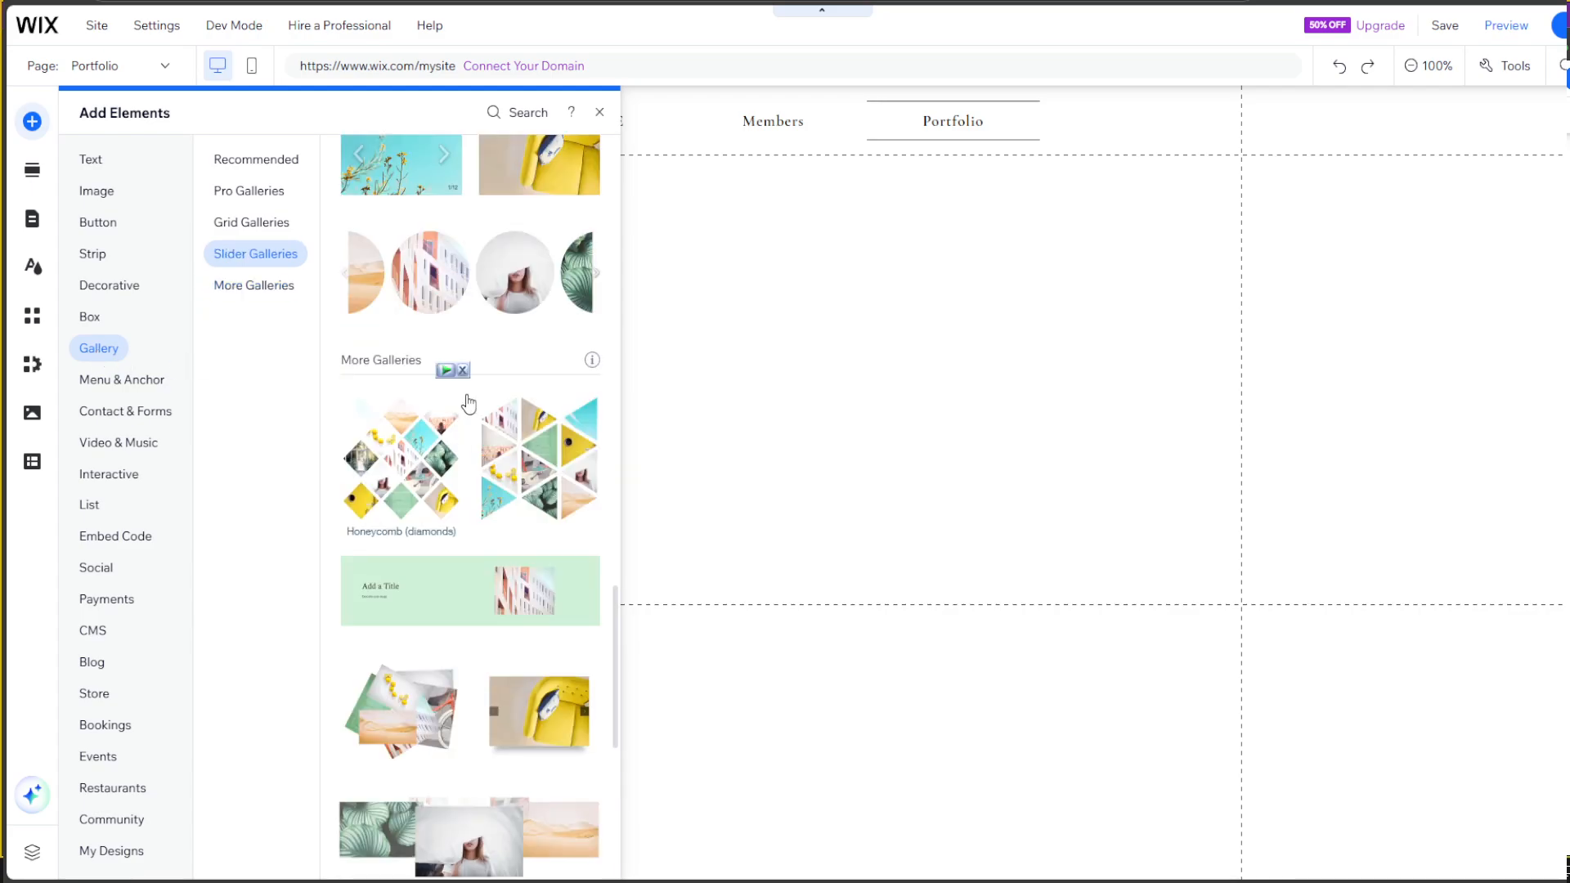
scroll(463, 457, up, 5)
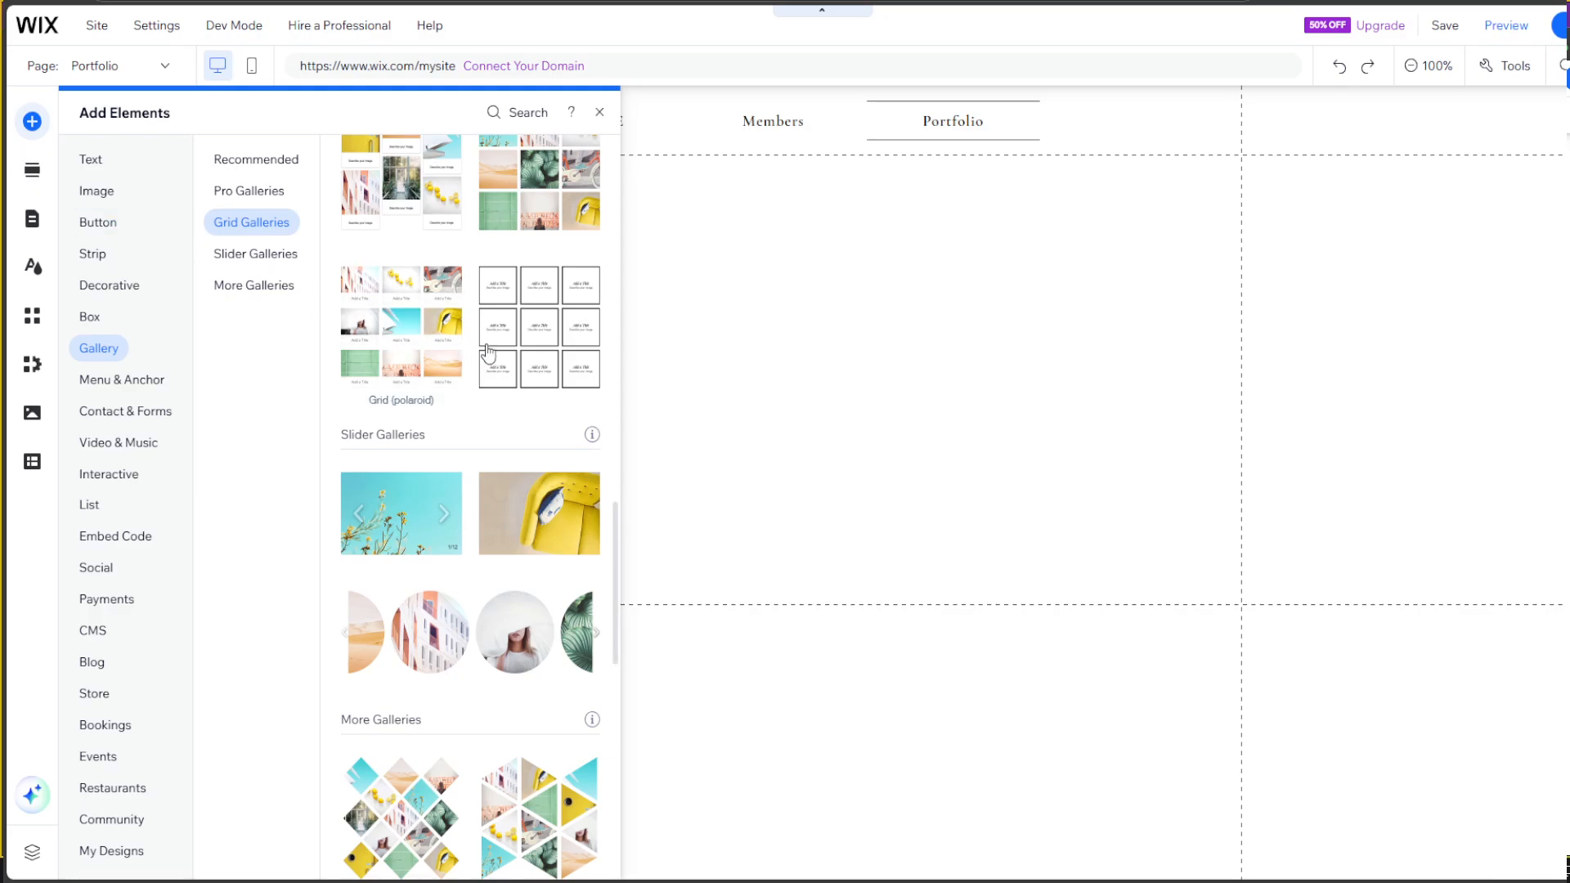
scroll(487, 420, up, 3)
click(245, 254)
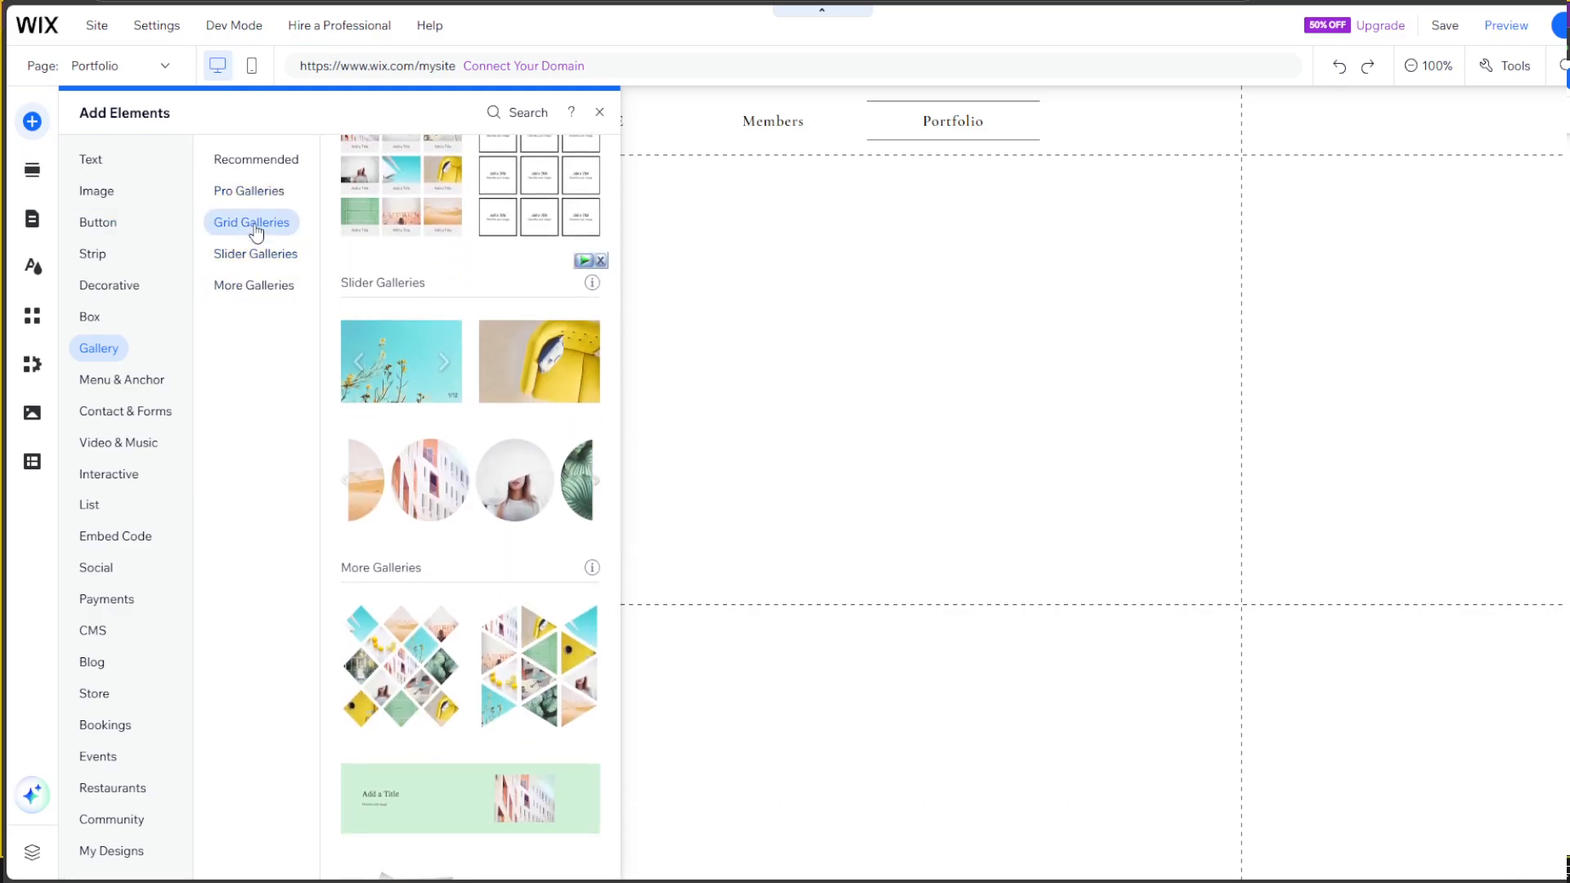
click(253, 230)
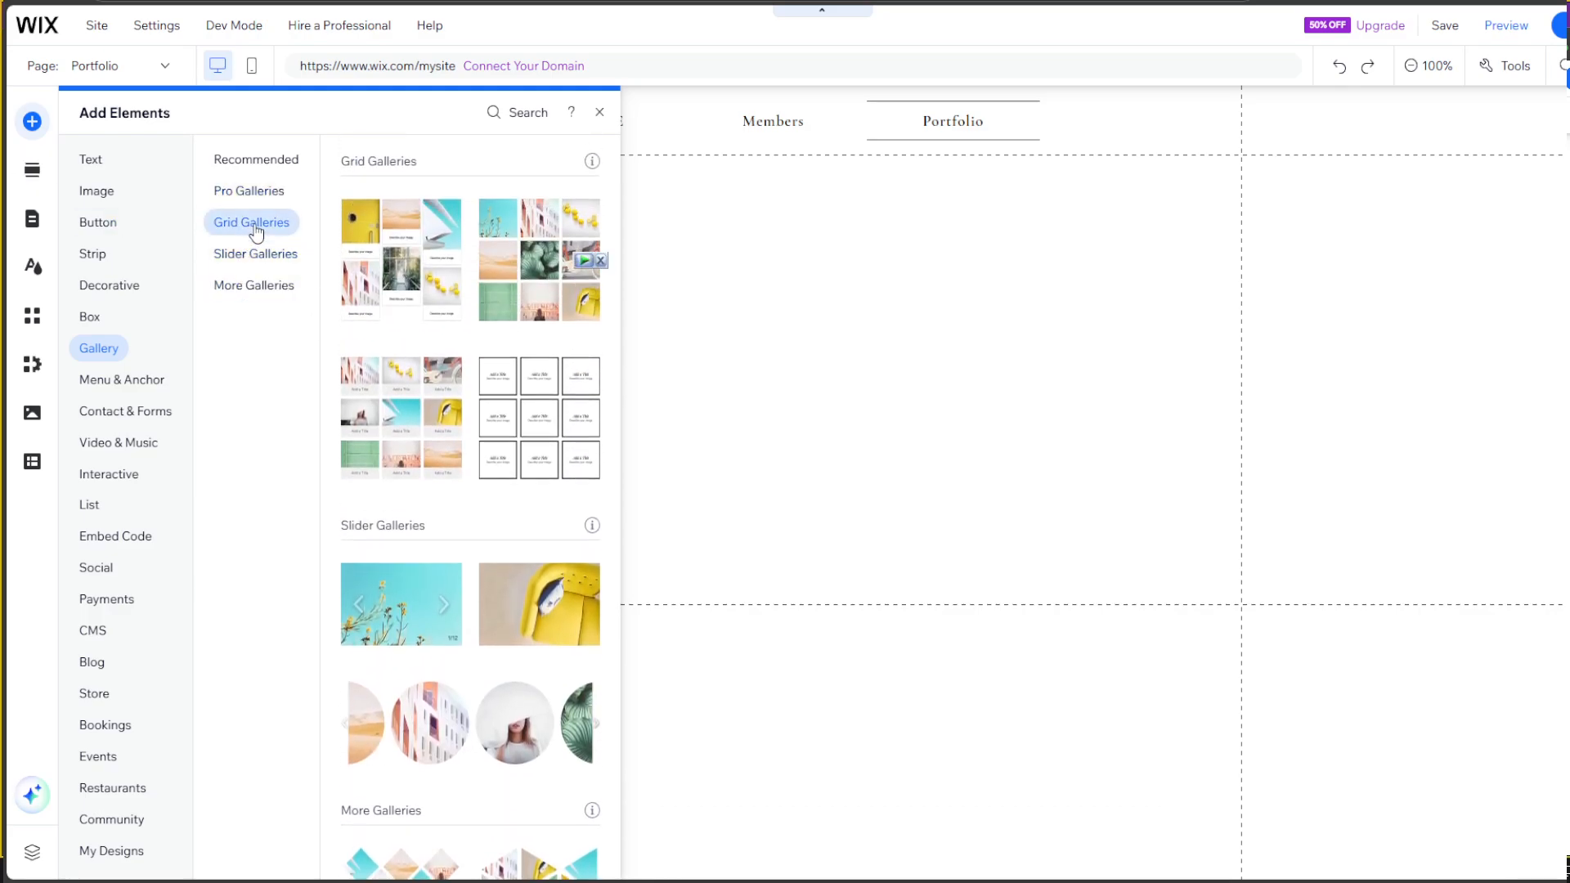
click(542, 425)
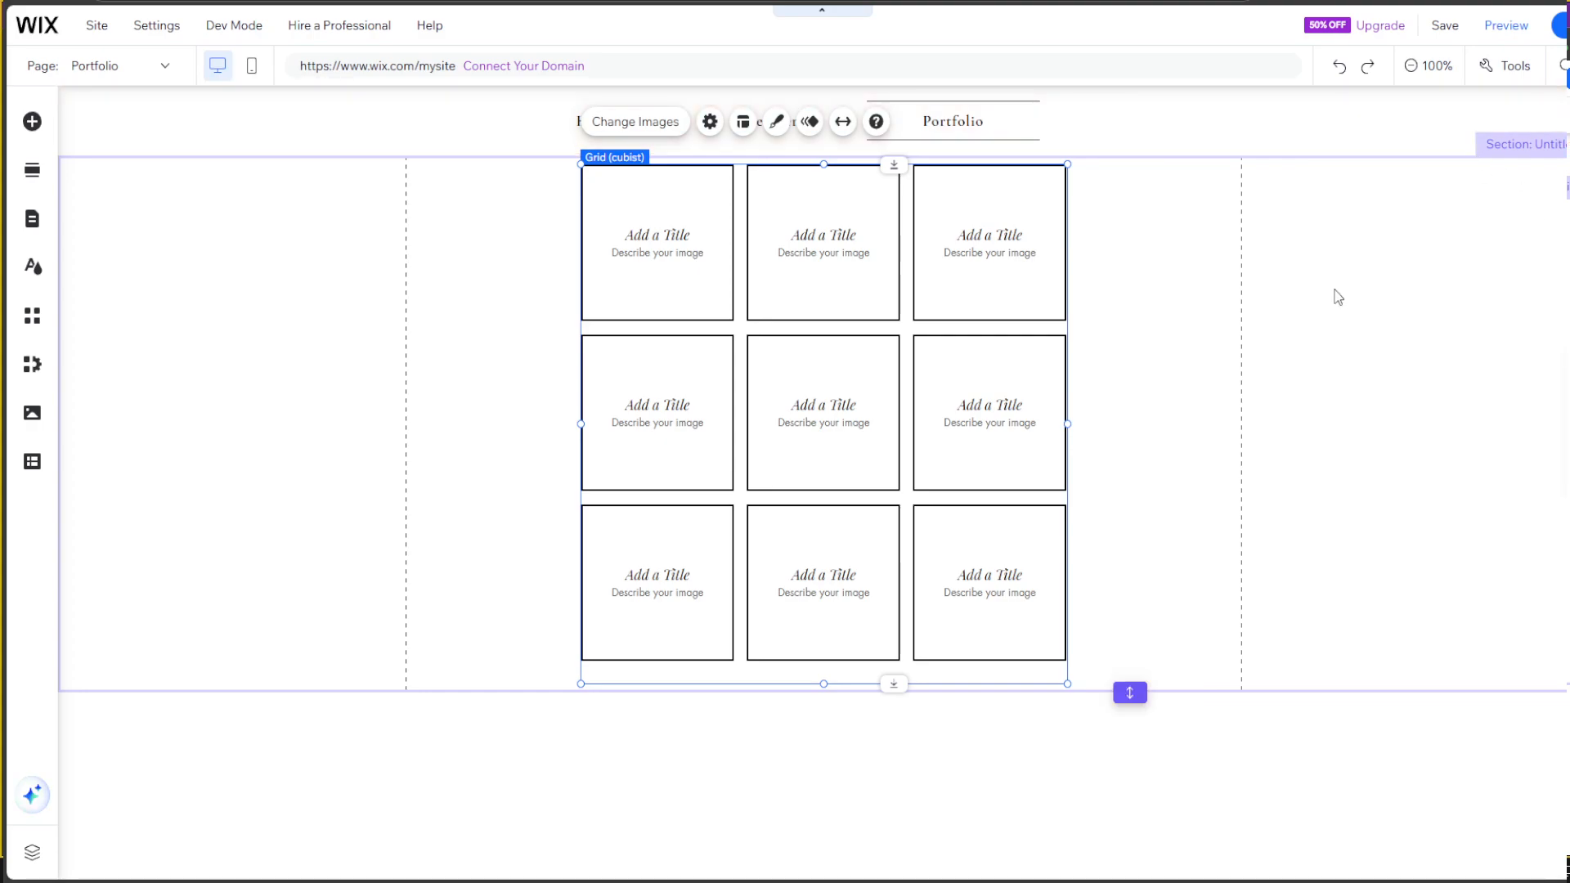
Step: Examine the images in the cubist gallery and preview how it looks on the Portfolio page
click(654, 226)
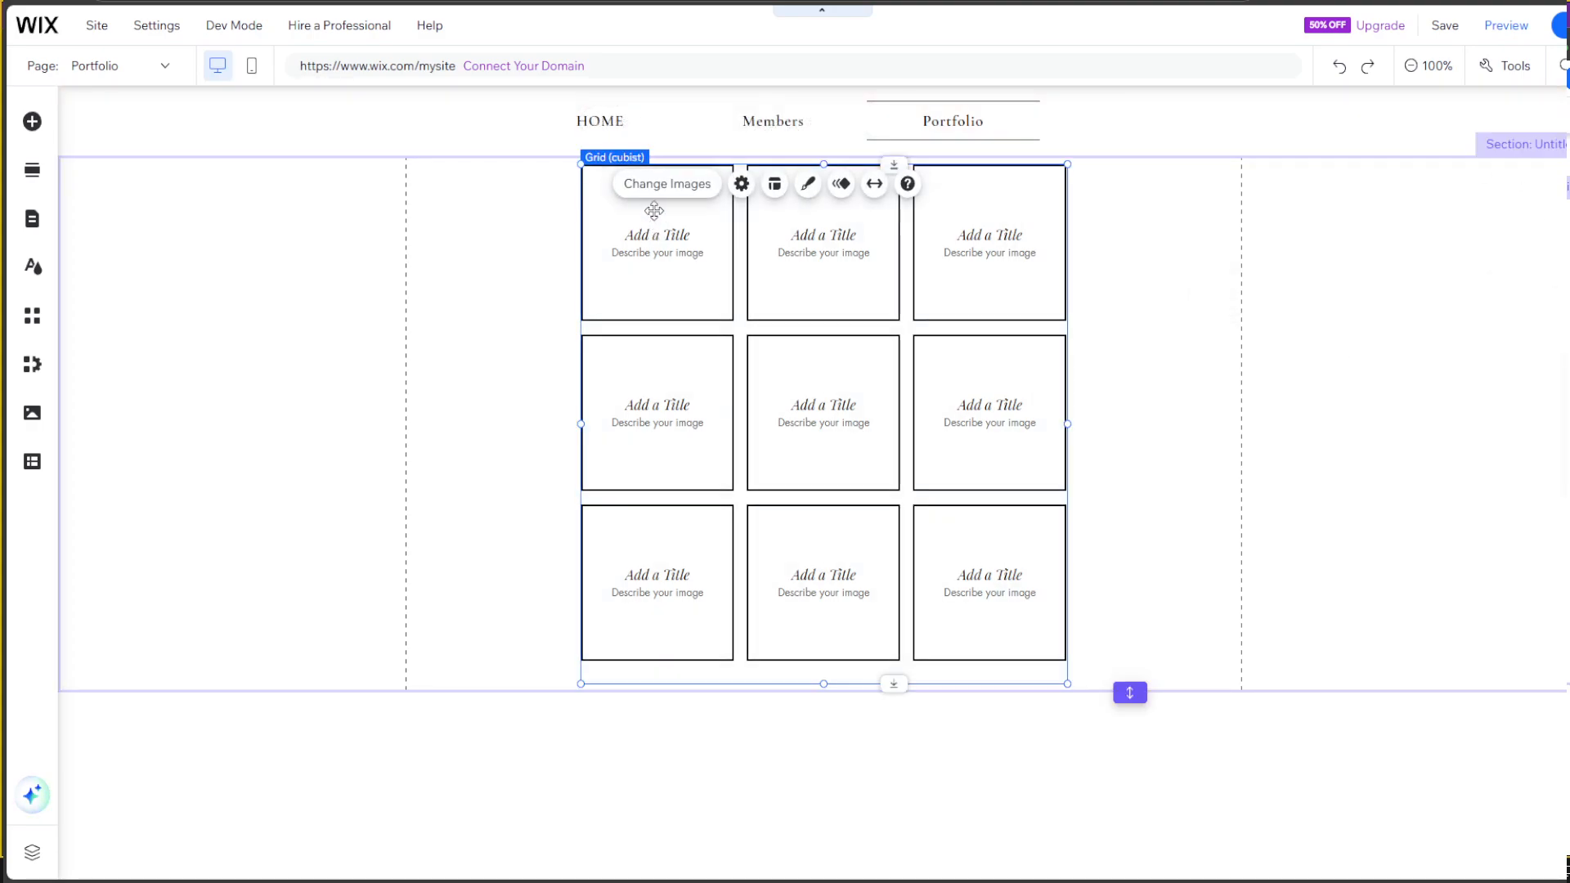
click(660, 190)
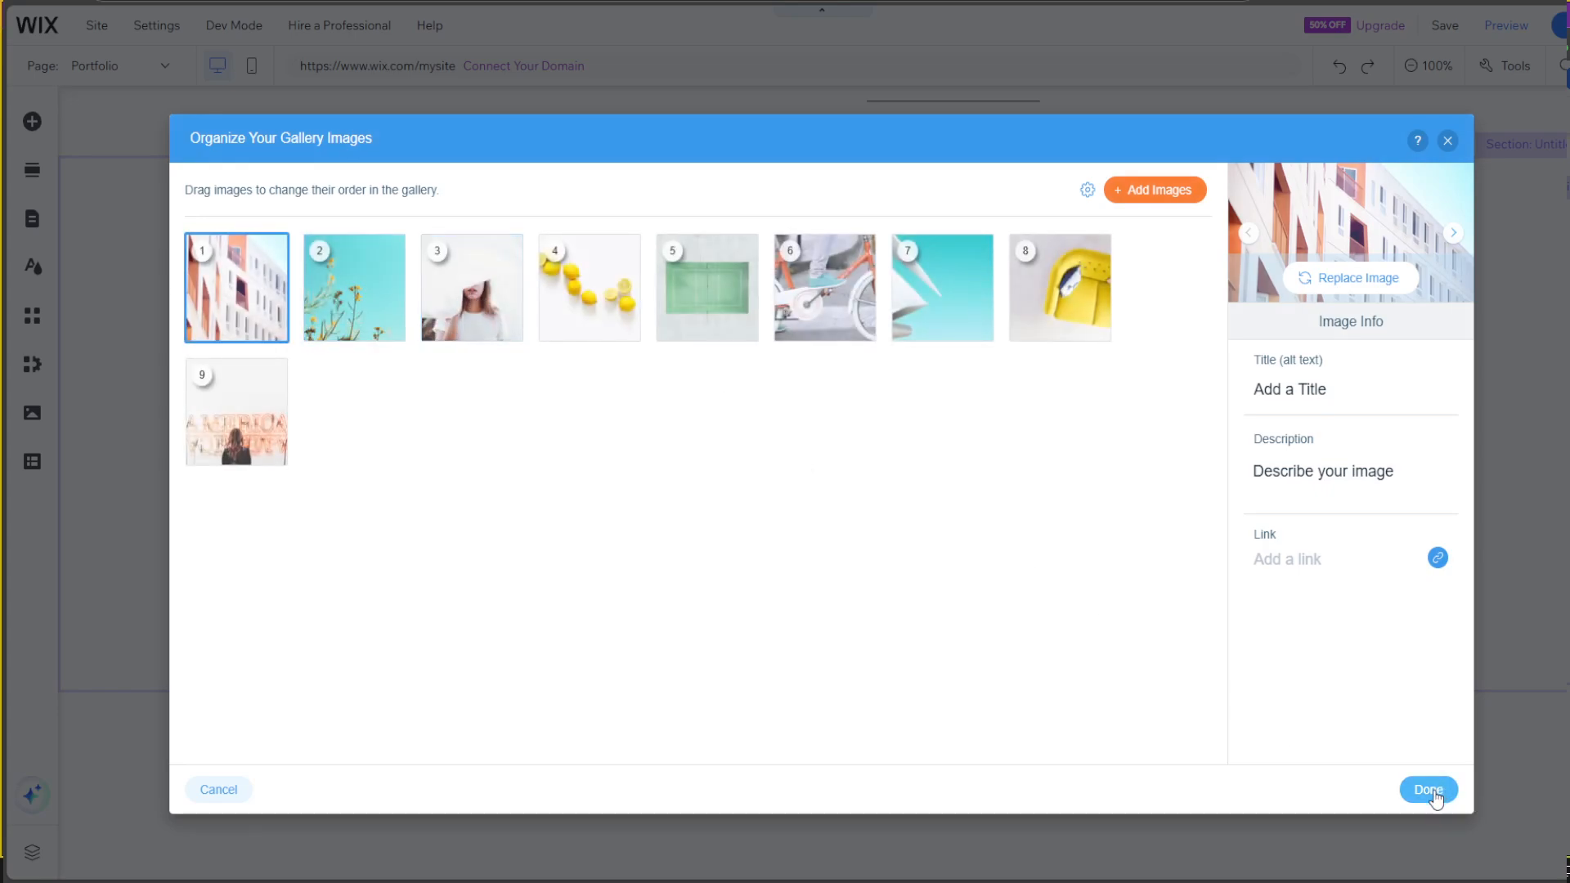
click(1427, 790)
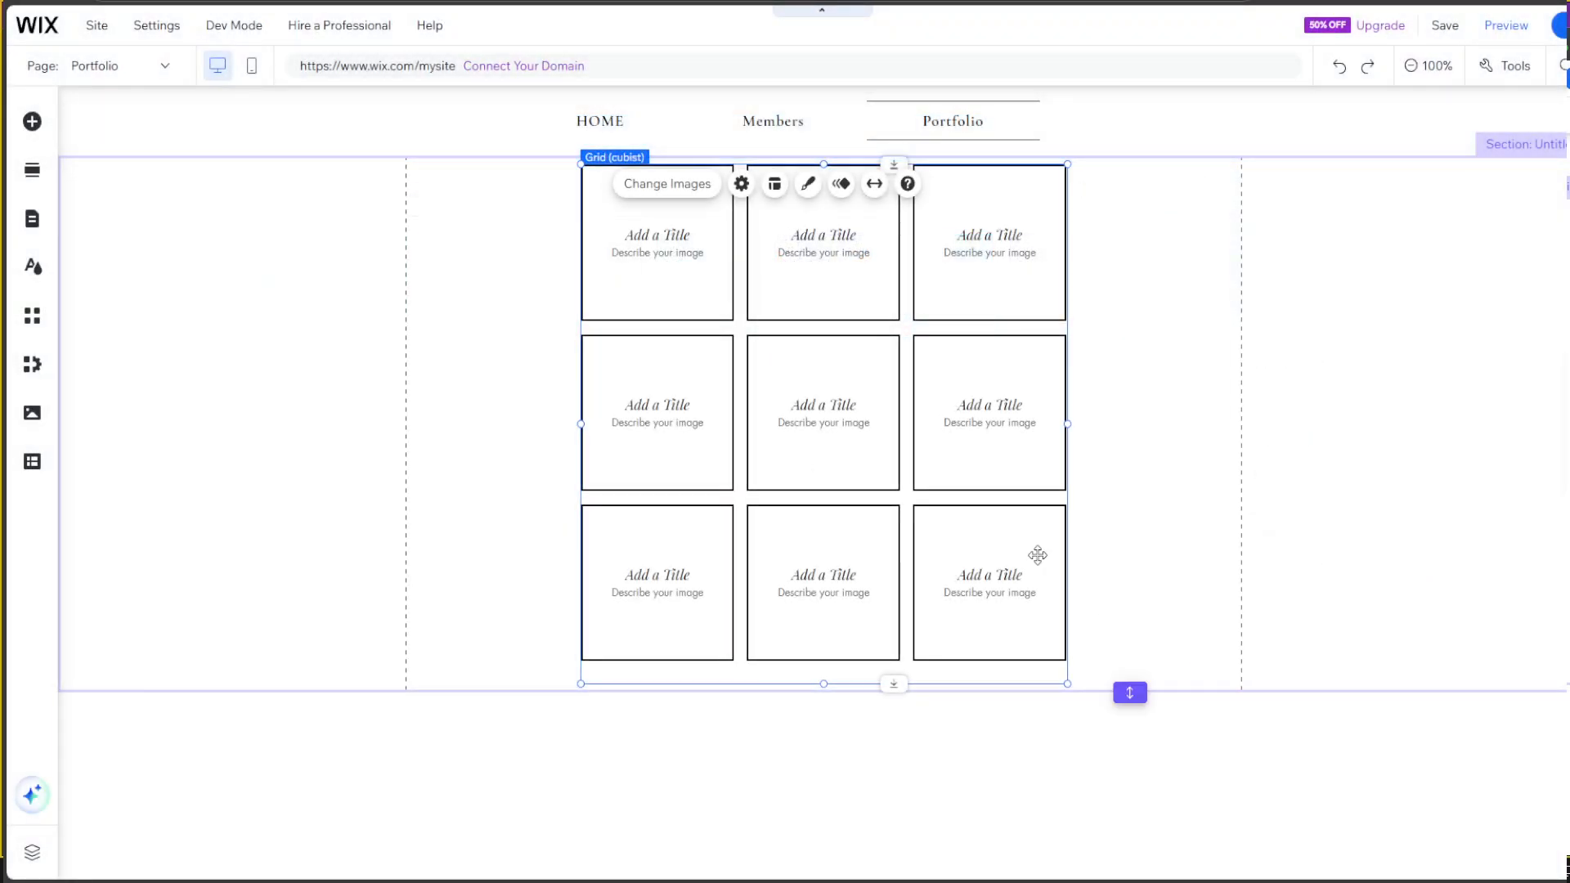
click(1504, 26)
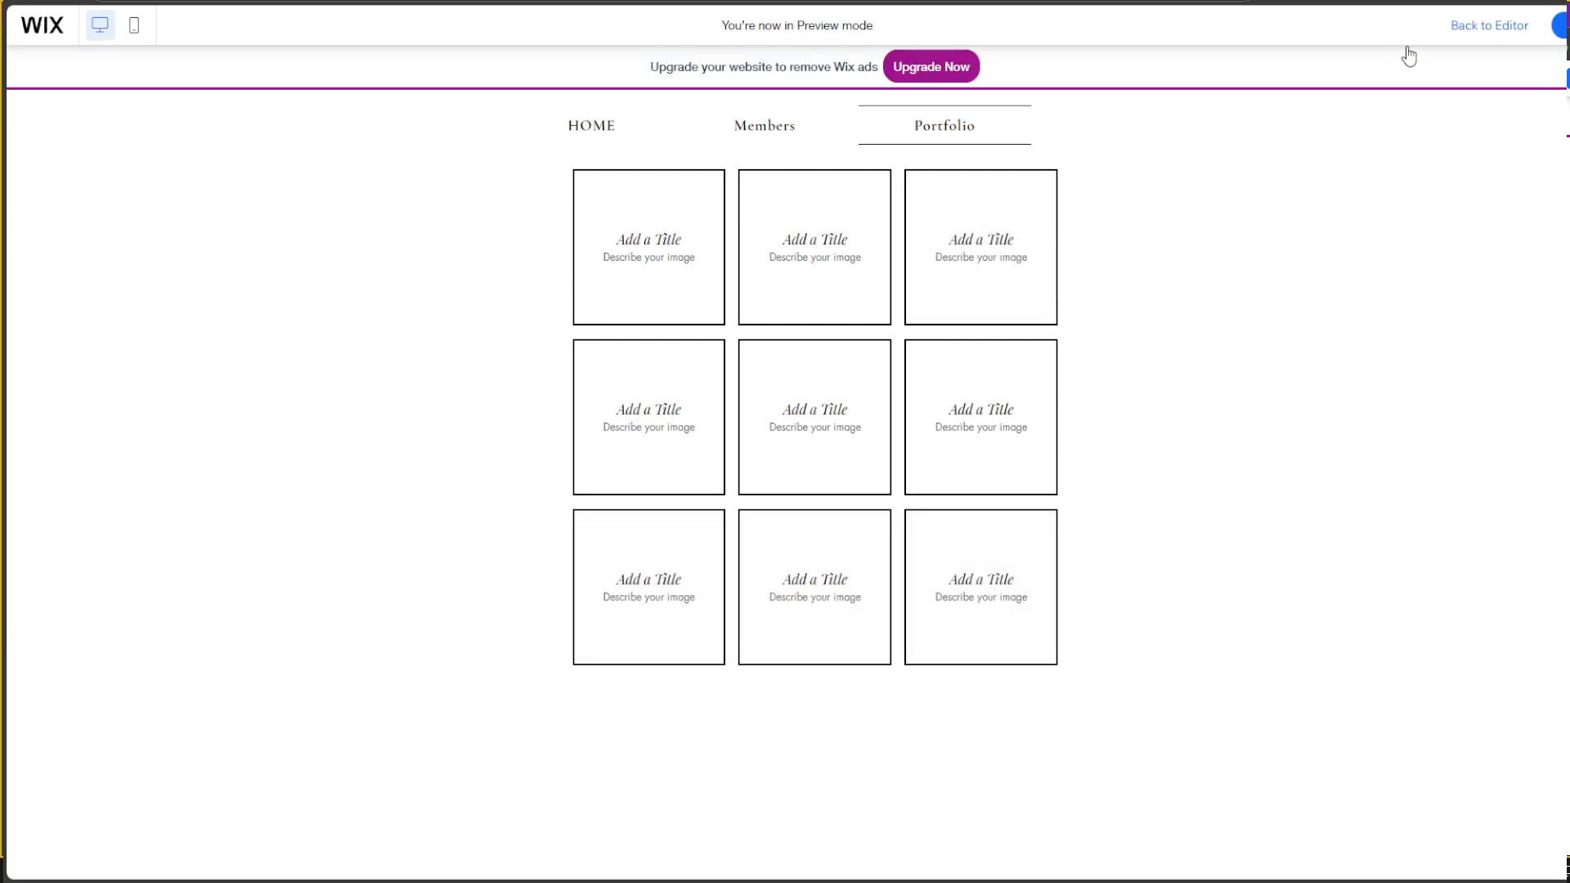
click(1479, 34)
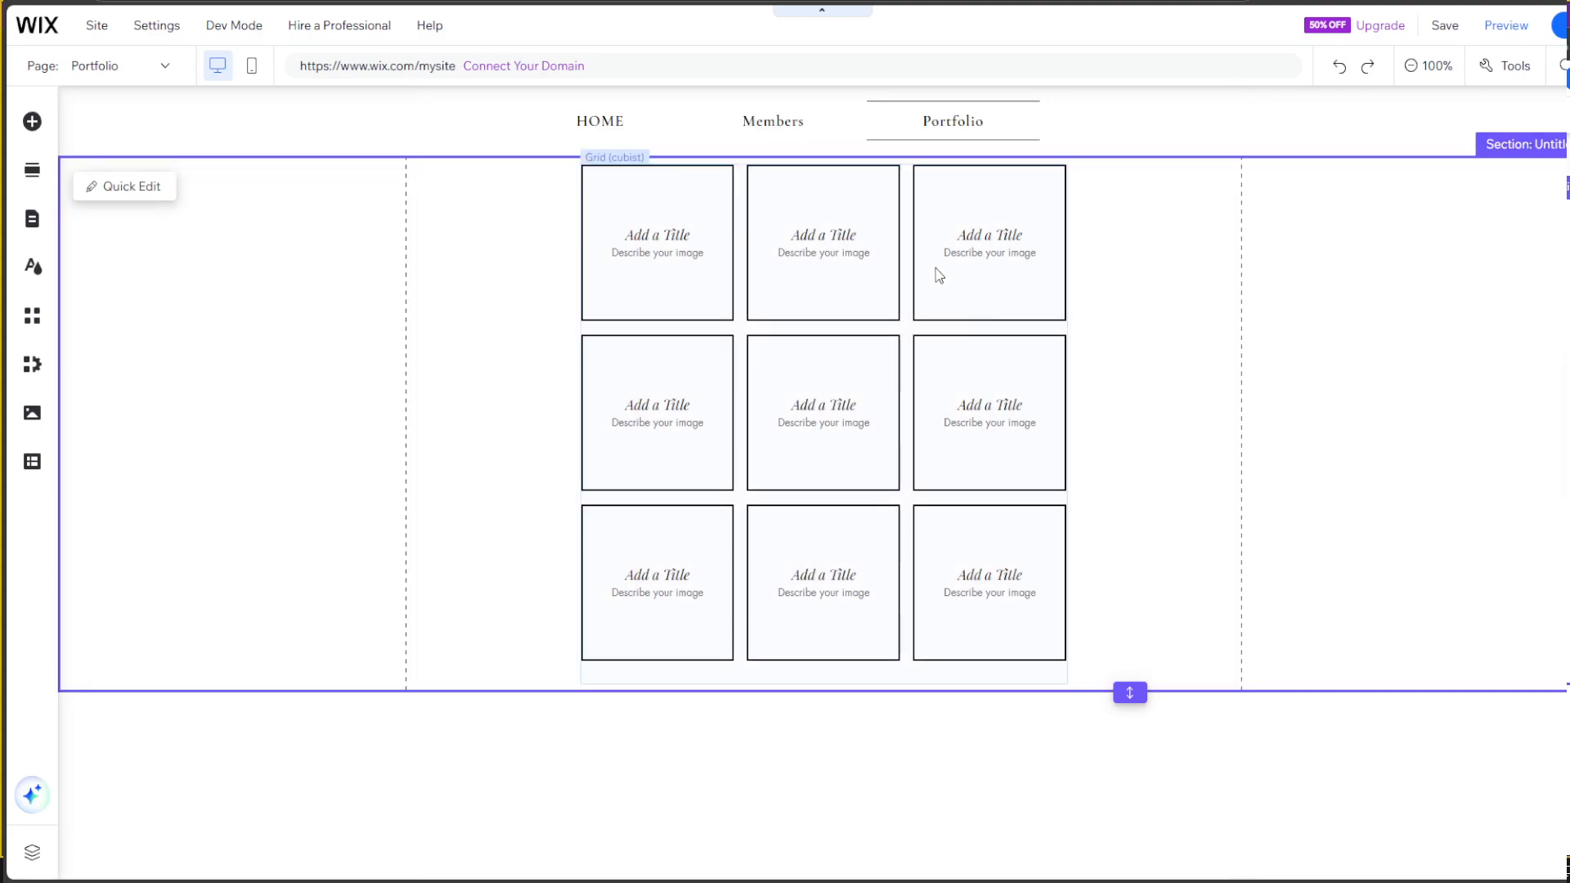
Step: Delete the cubist gallery from the Portfolio page and add a Huge Title text element to the emptied section
click(939, 275)
key(Delete)
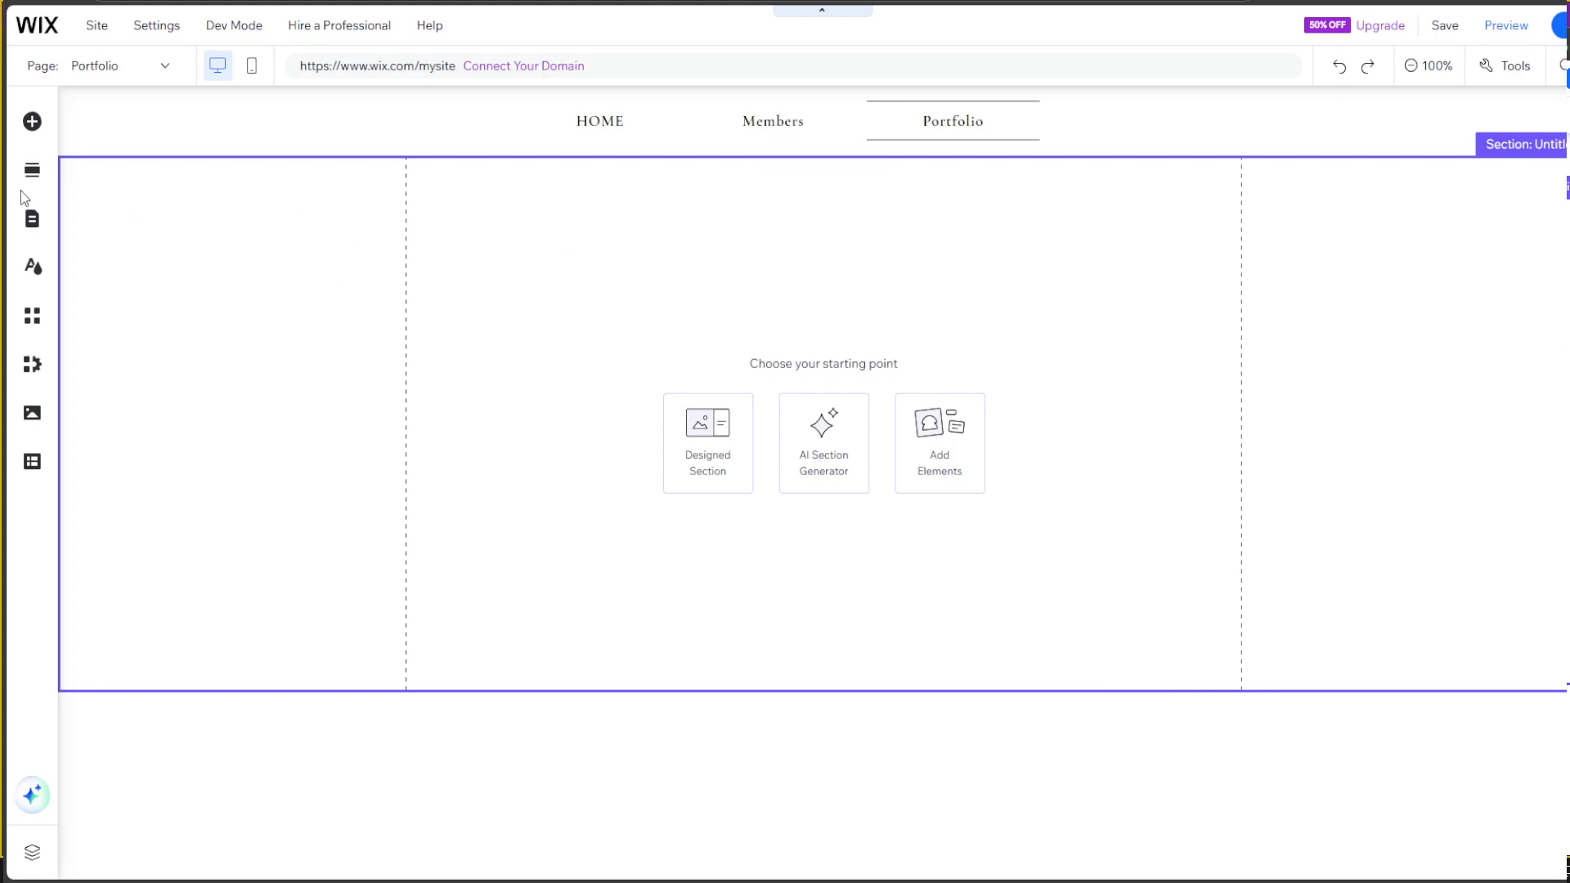
click(31, 123)
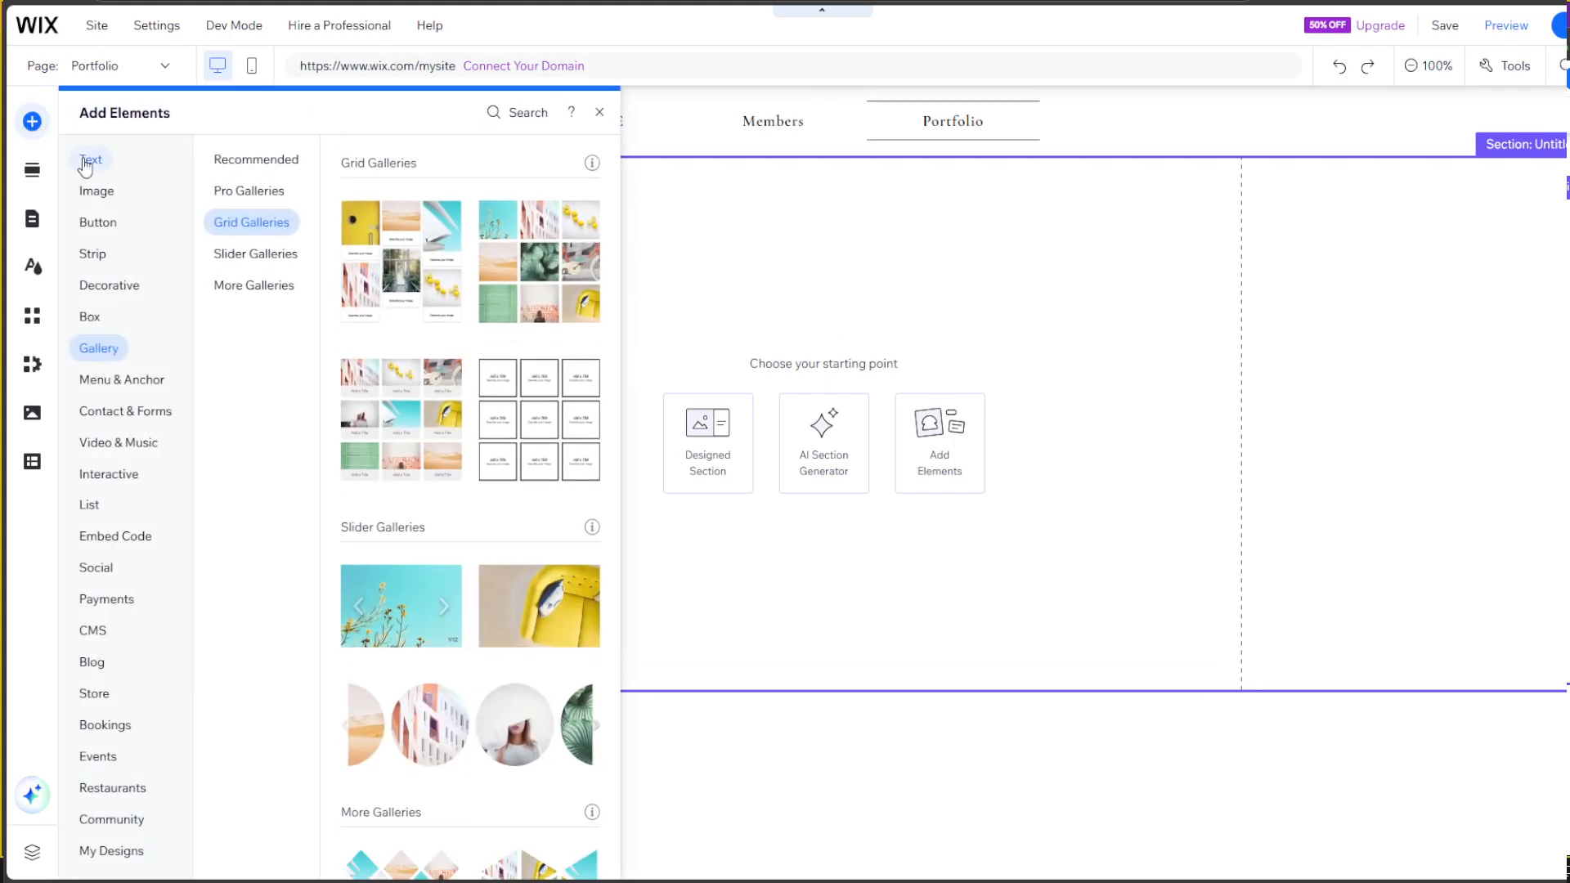
click(82, 160)
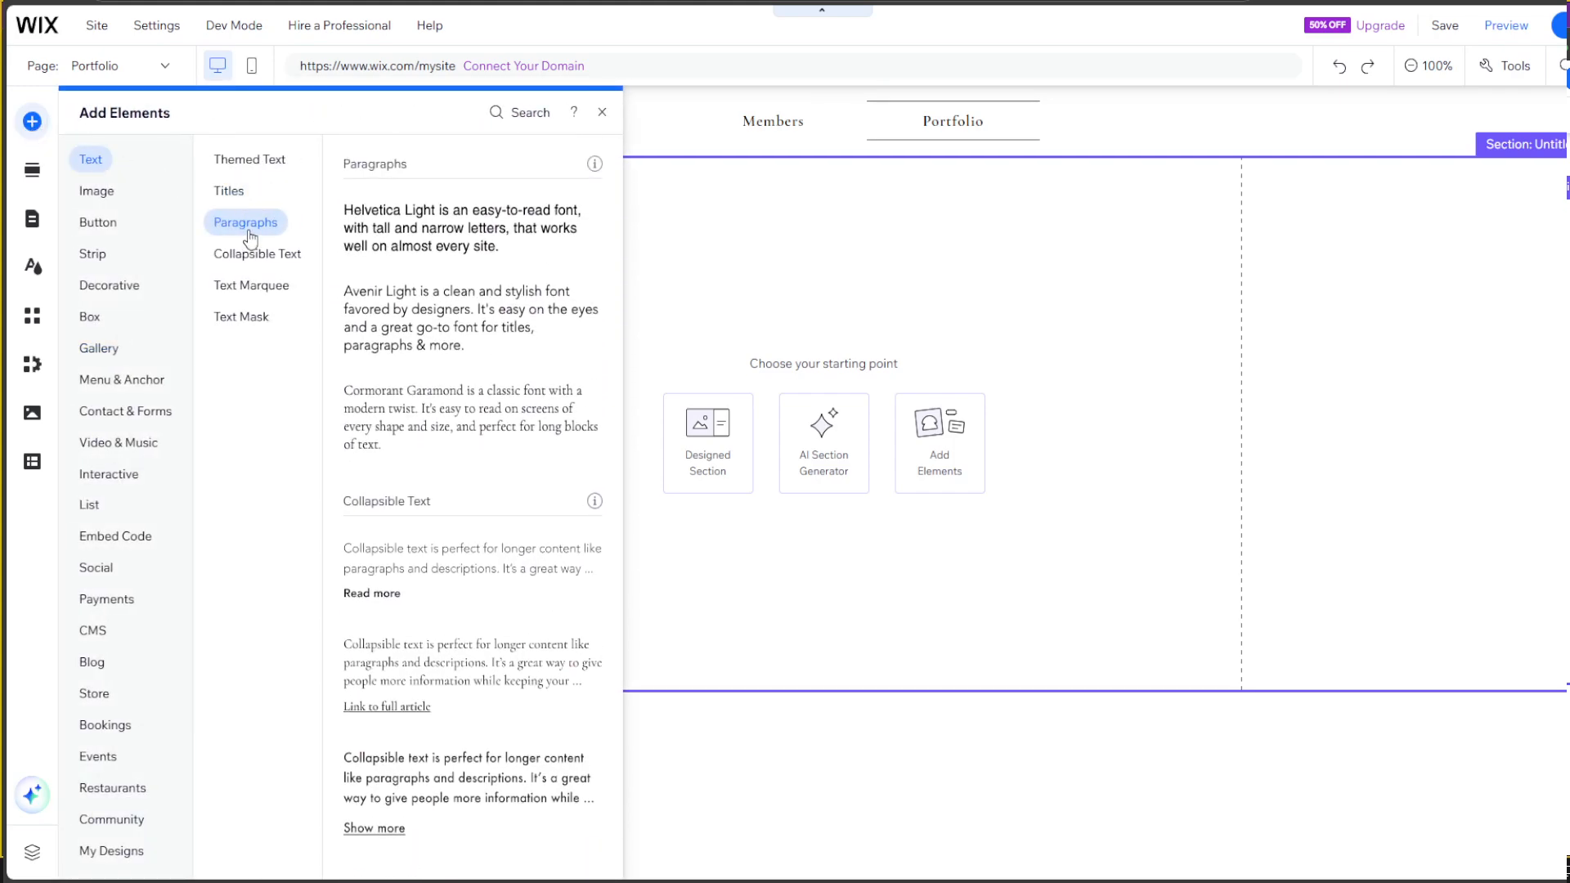
click(227, 162)
click(233, 193)
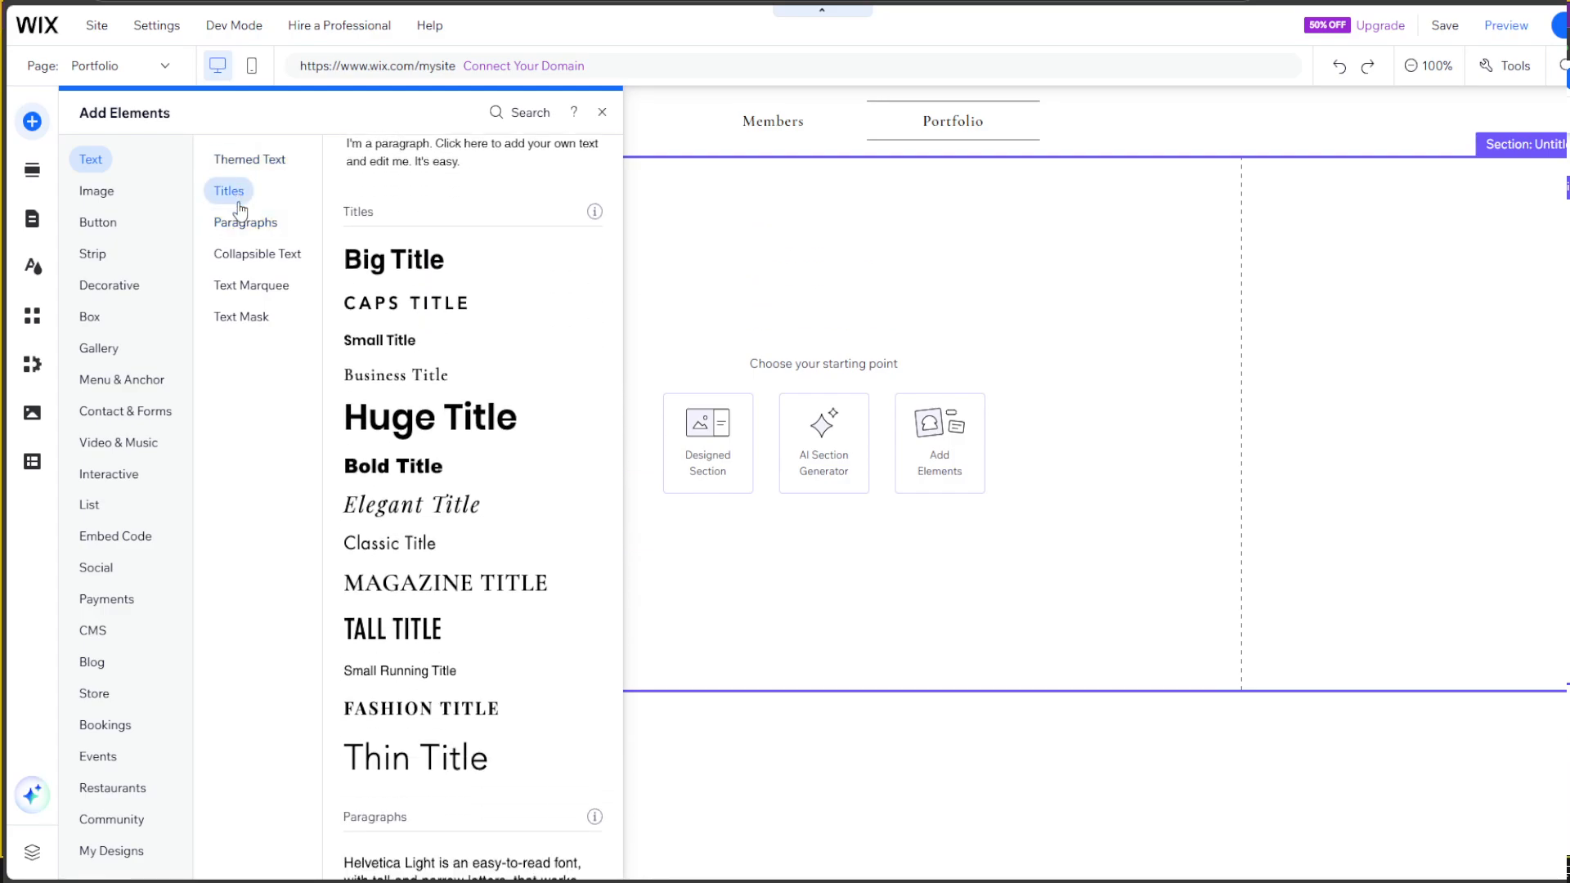
click(465, 388)
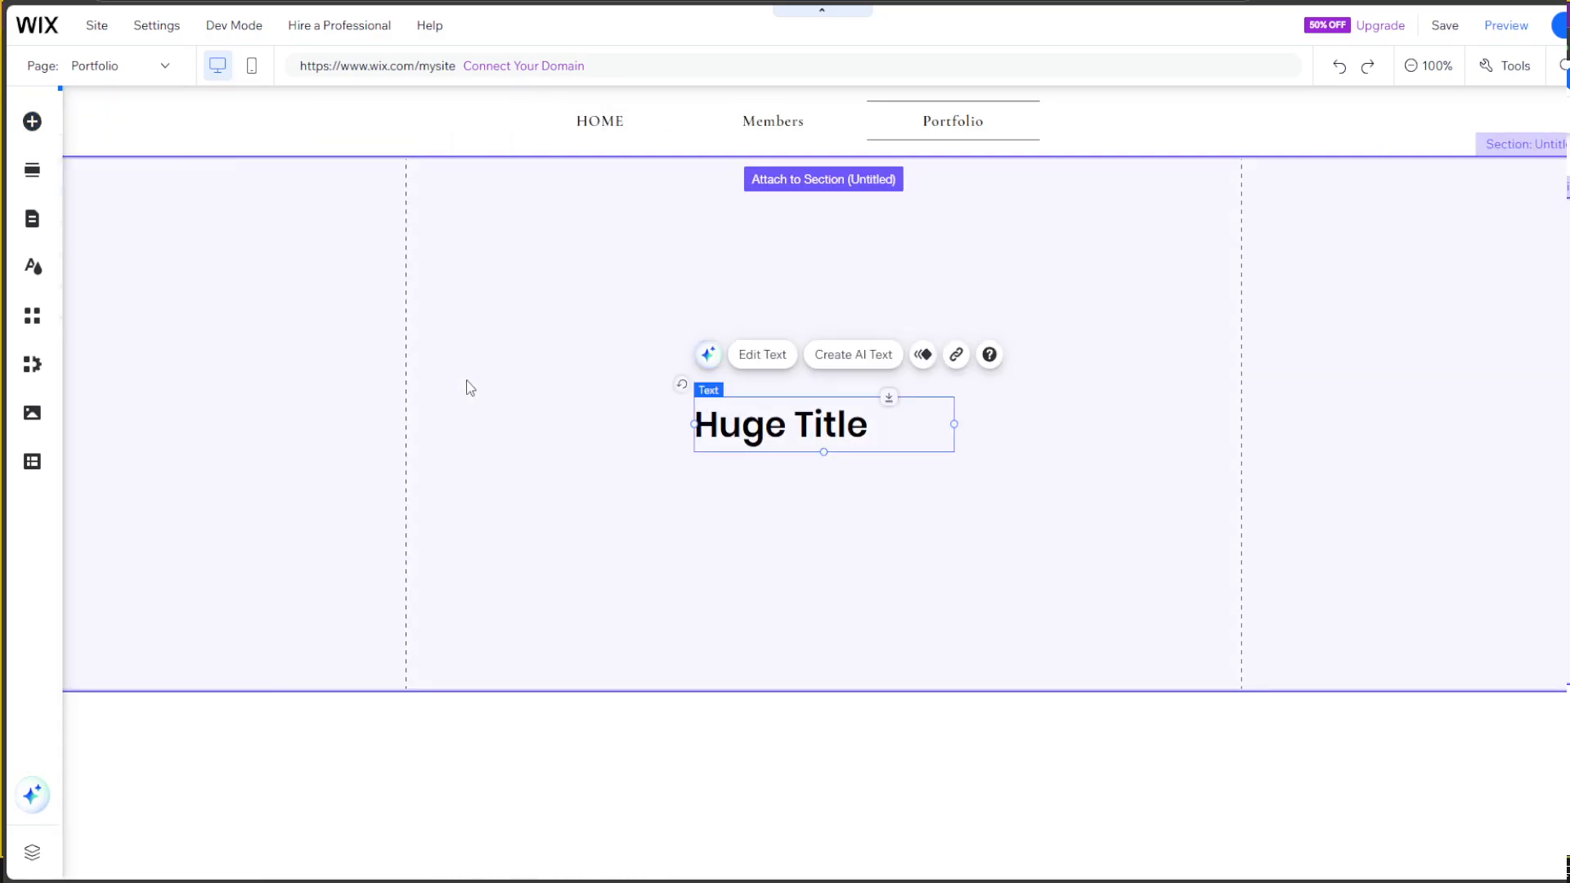
Step: Replace the placeholder text of the new title with the first member's full name
double_click(804, 424)
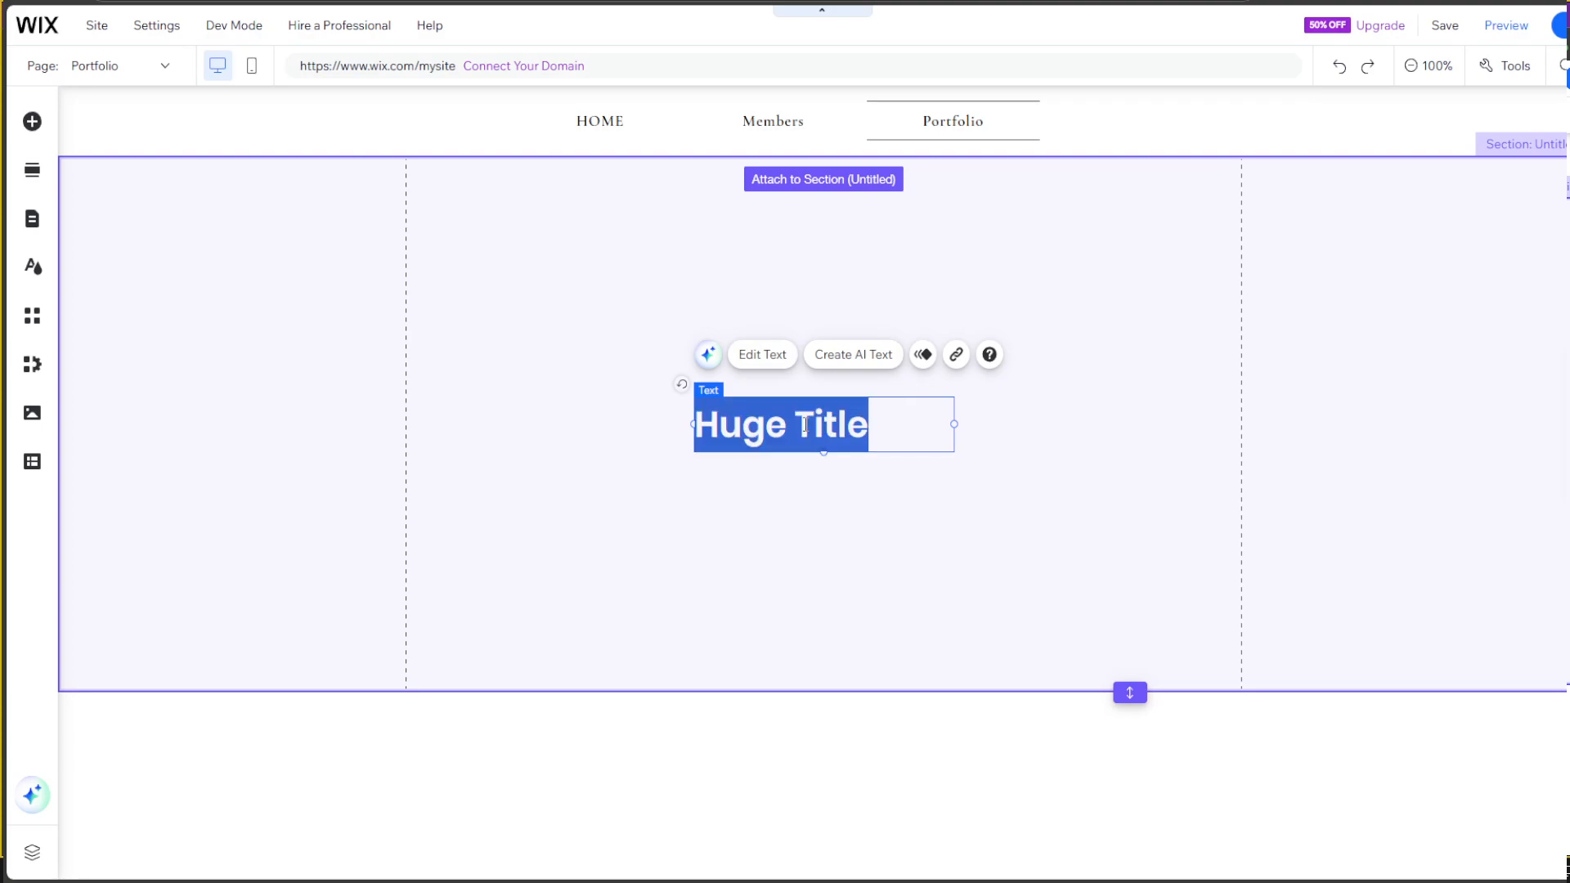
text(Mu)
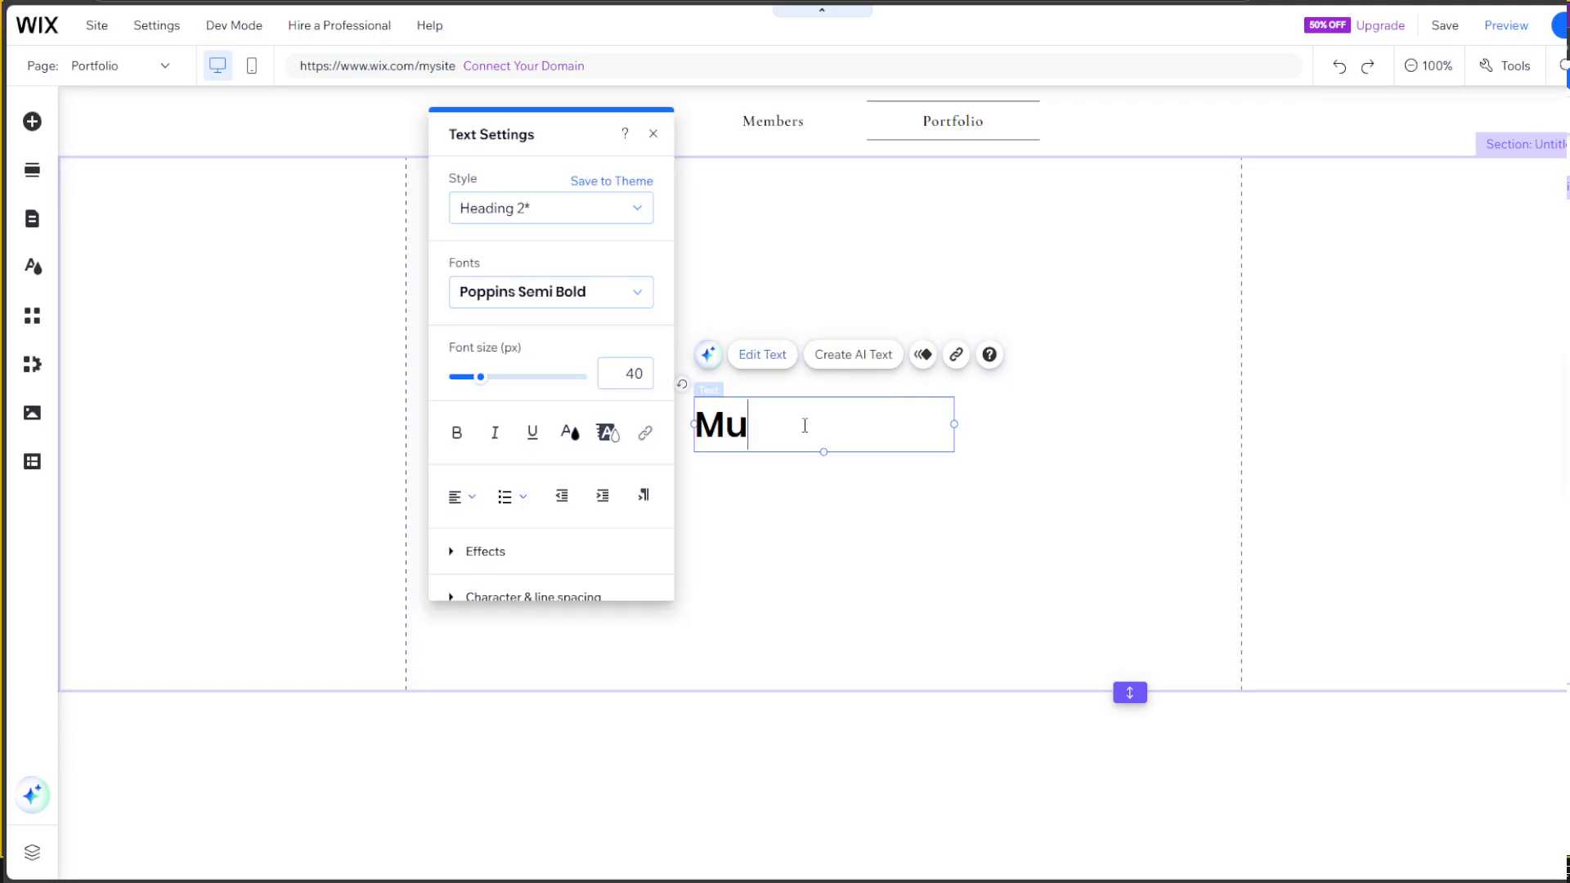
key(BackSpace)
key(BackSpace)
text(jU)
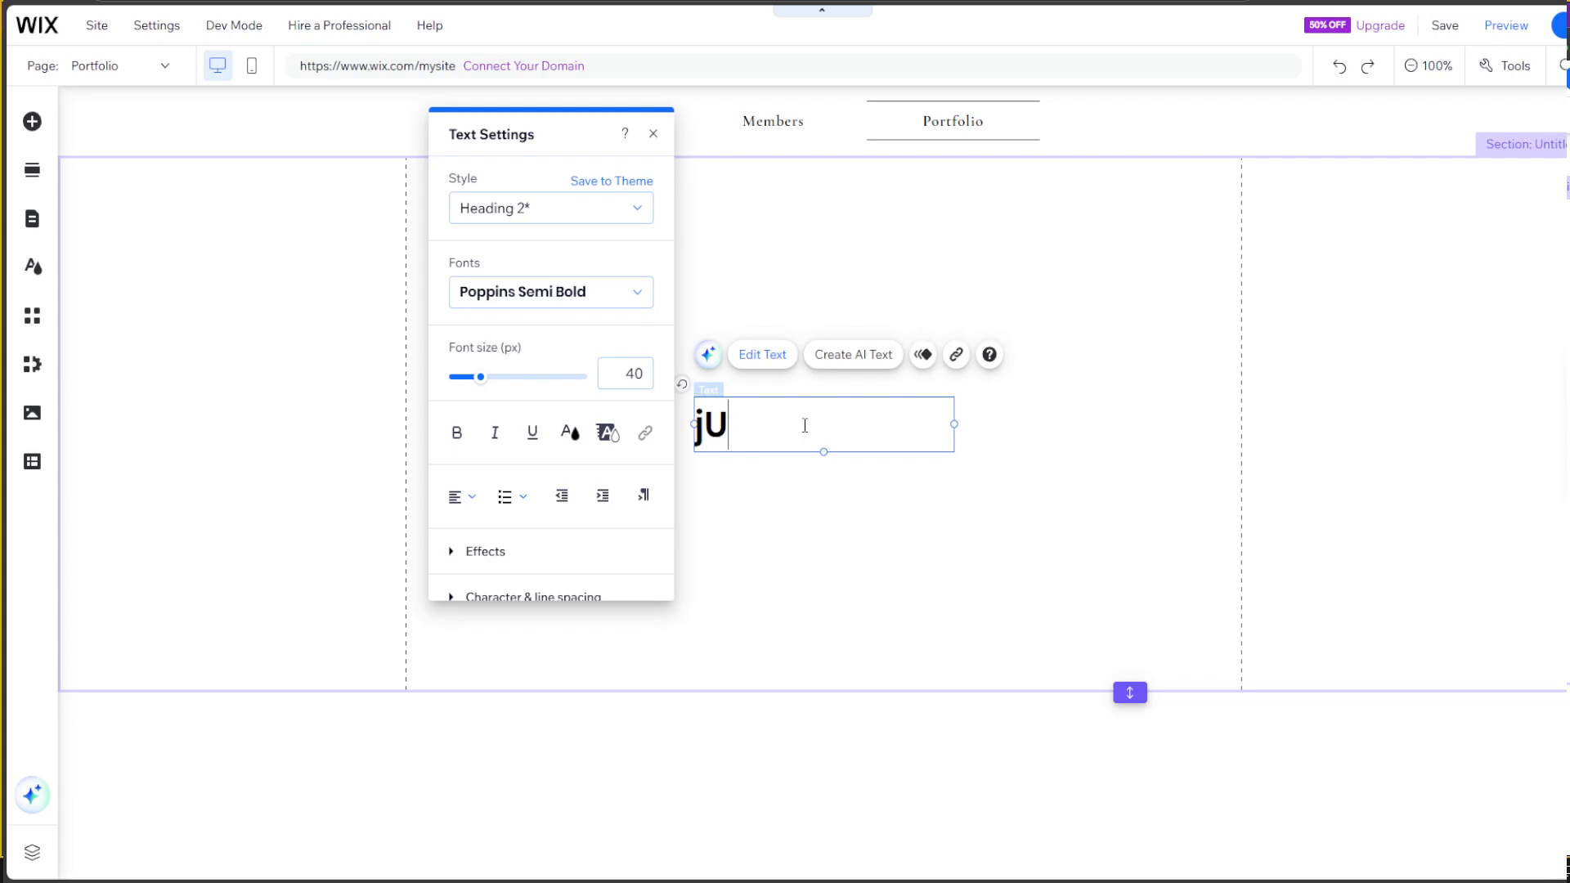
key(BackSpace)
key(BackSpace)
text(Juan Dewl)
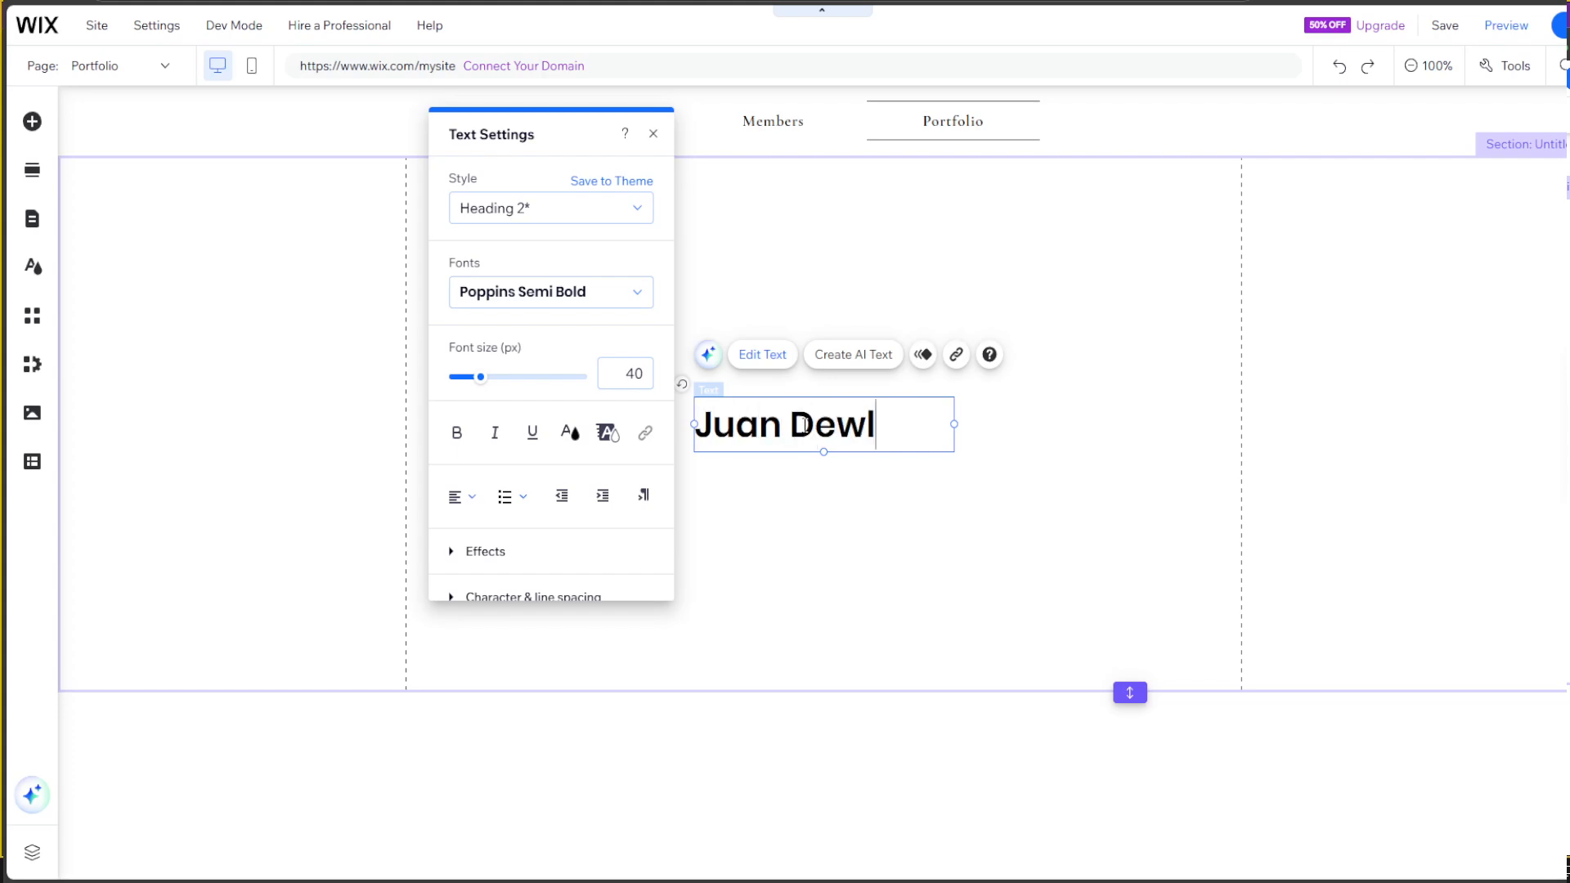
key(BackSpace)
text(la Cru)
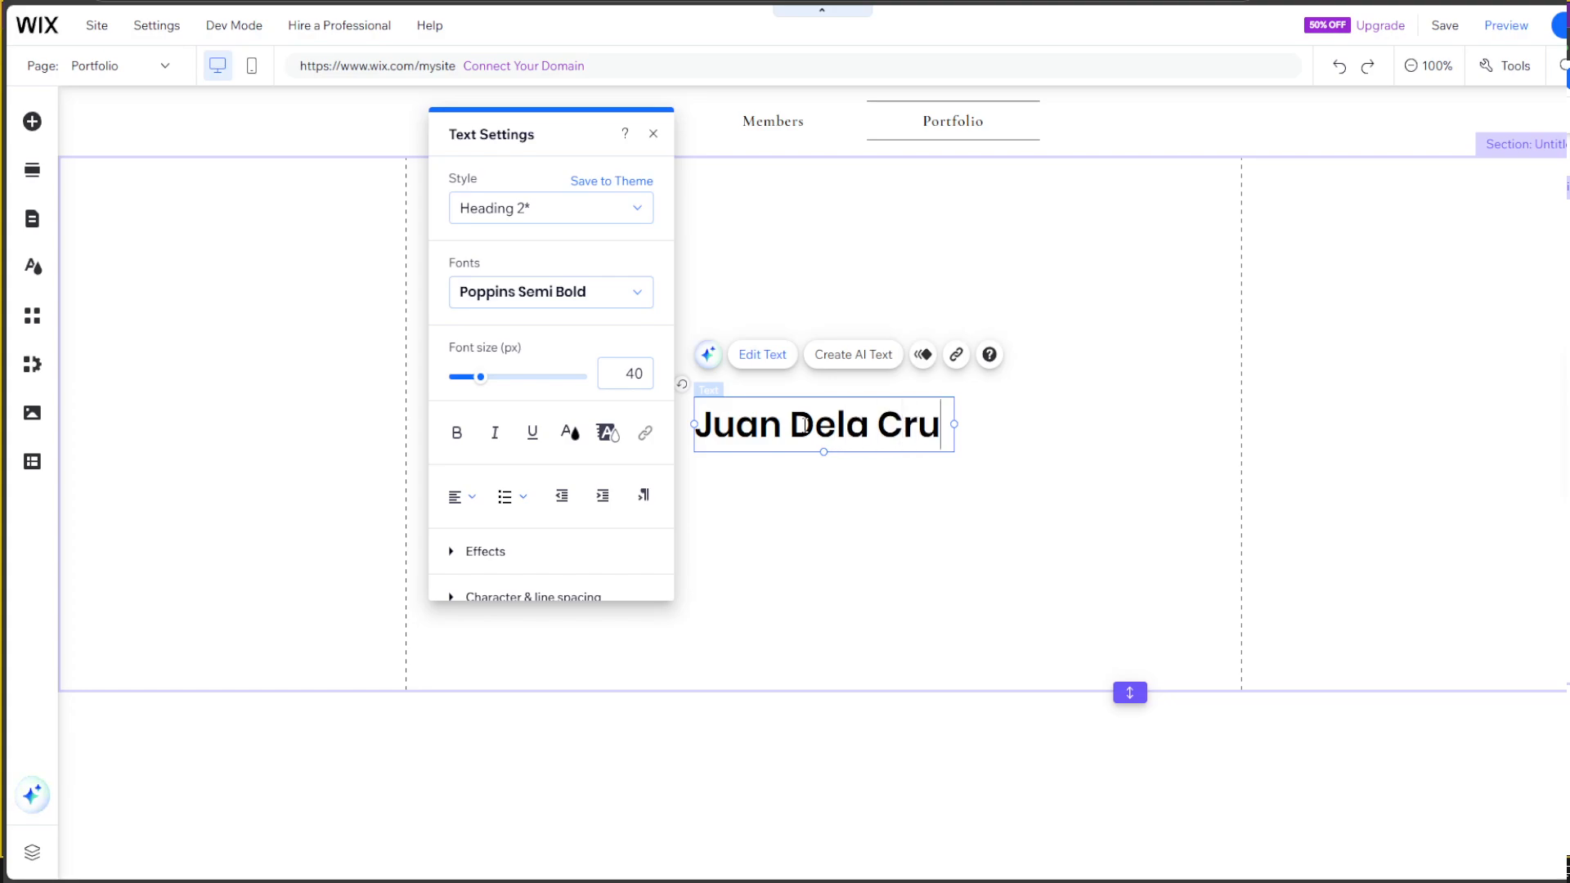
text(z)
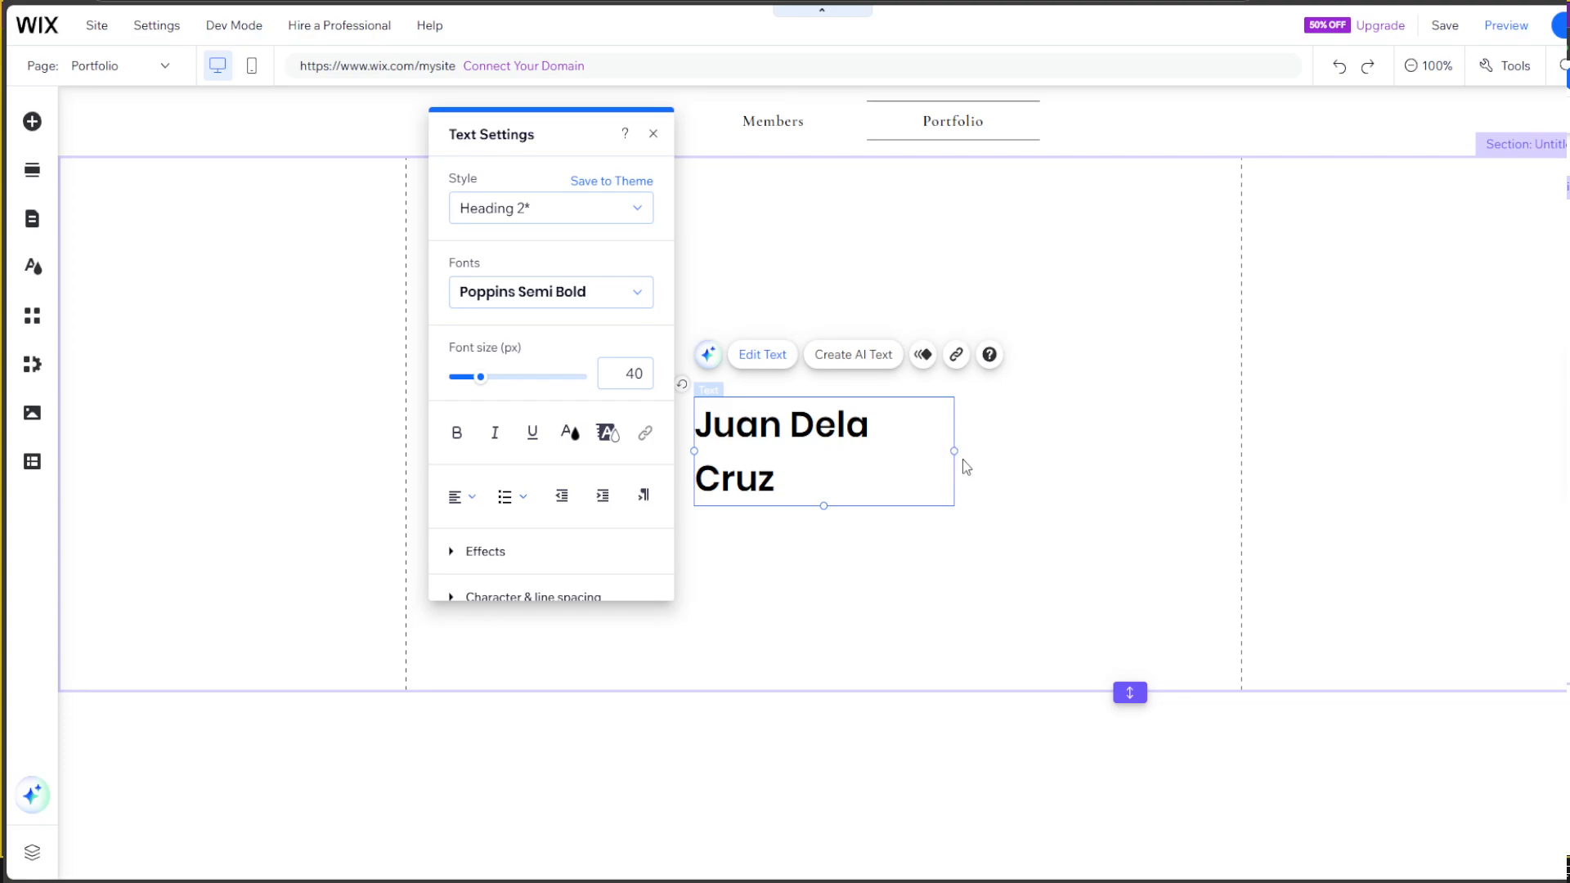
Step: Widen the name heading so it fits on one line and move it to the section's upper-left corner, inside the left guide
drag(957, 451, 1076, 444)
click(1116, 550)
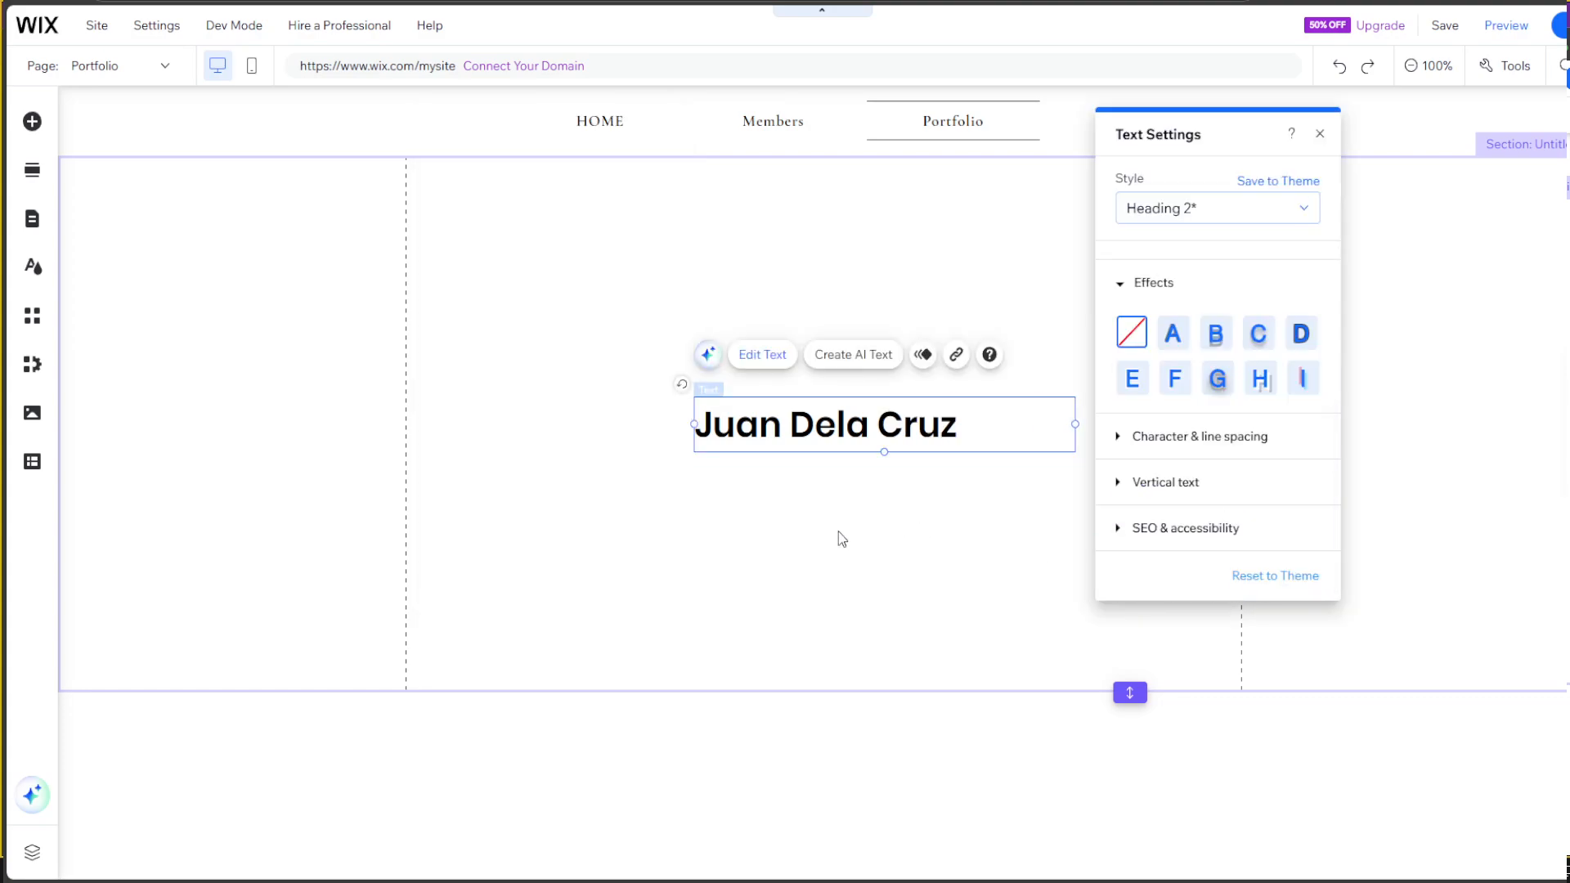
click(837, 532)
drag(782, 446, 669, 236)
click(680, 232)
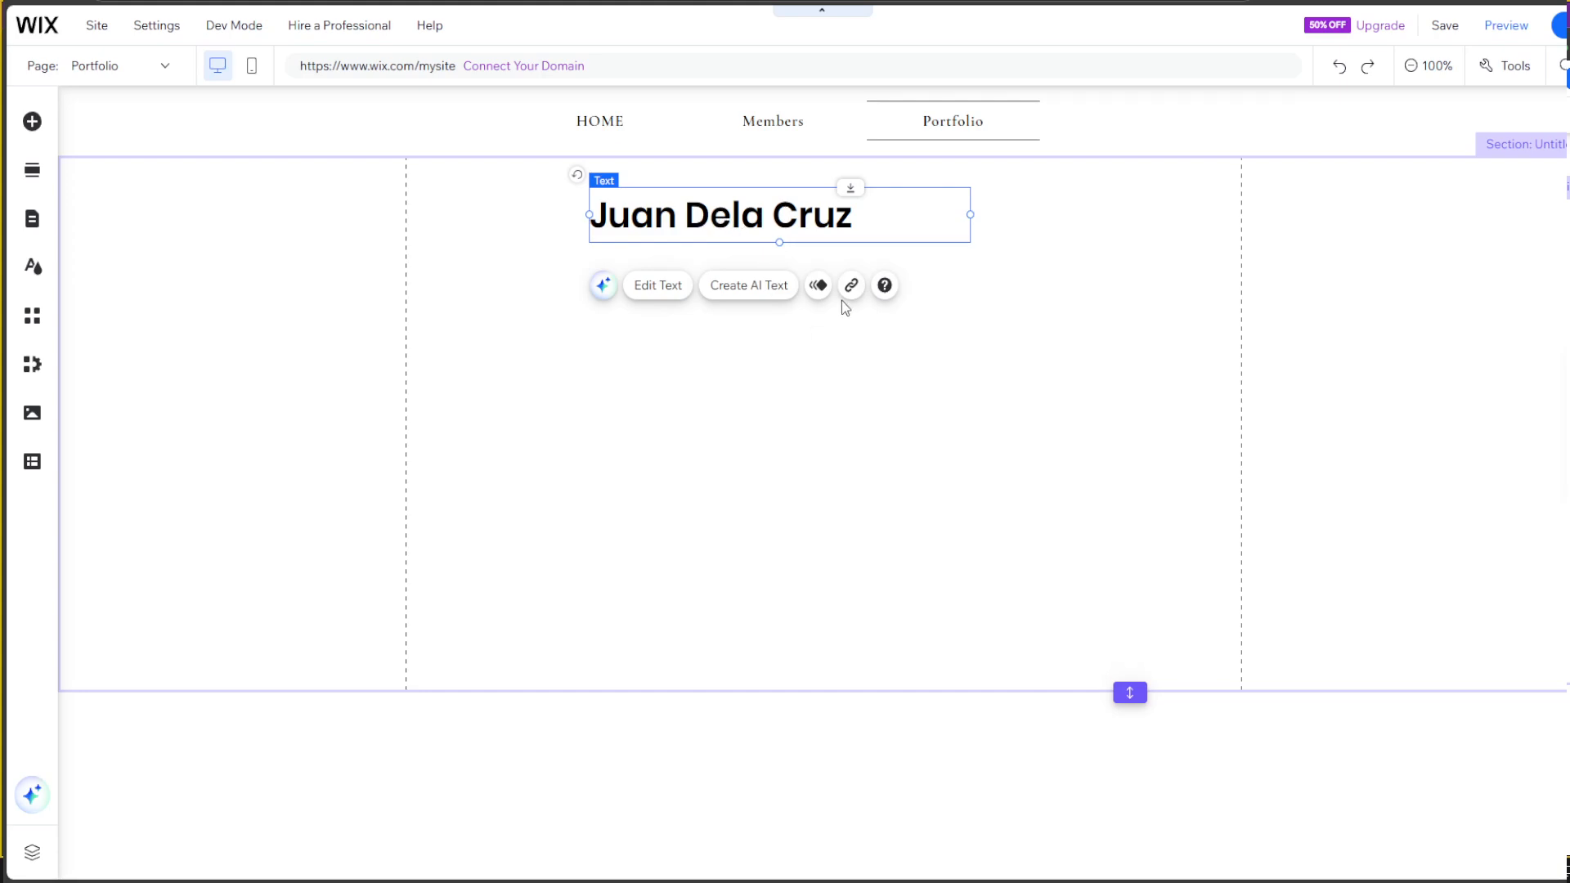
click(705, 478)
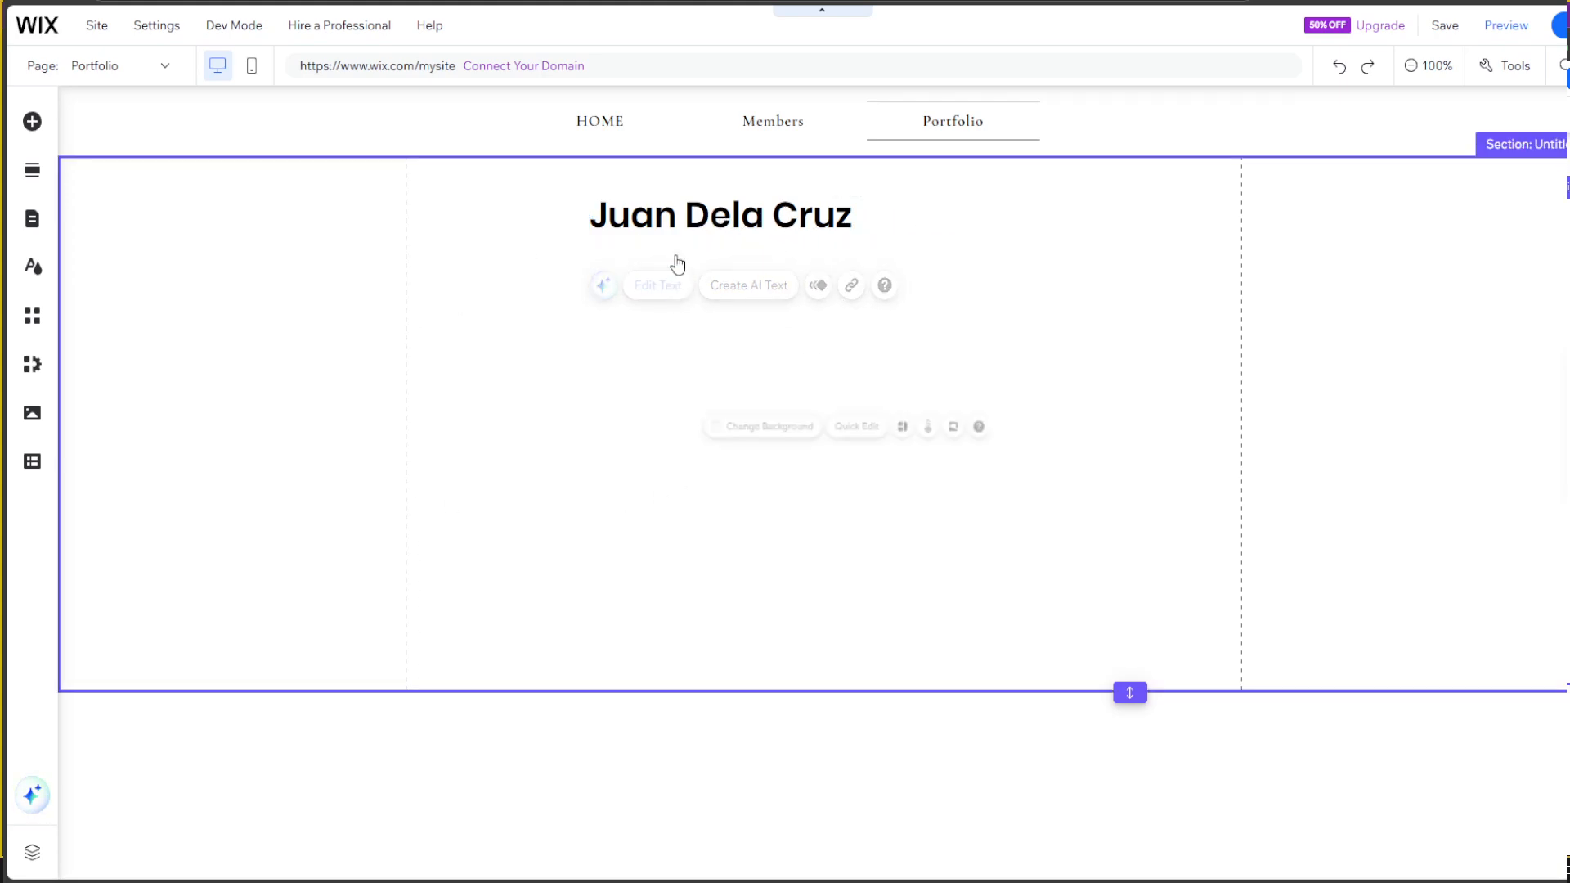
drag(665, 217, 495, 204)
click(722, 462)
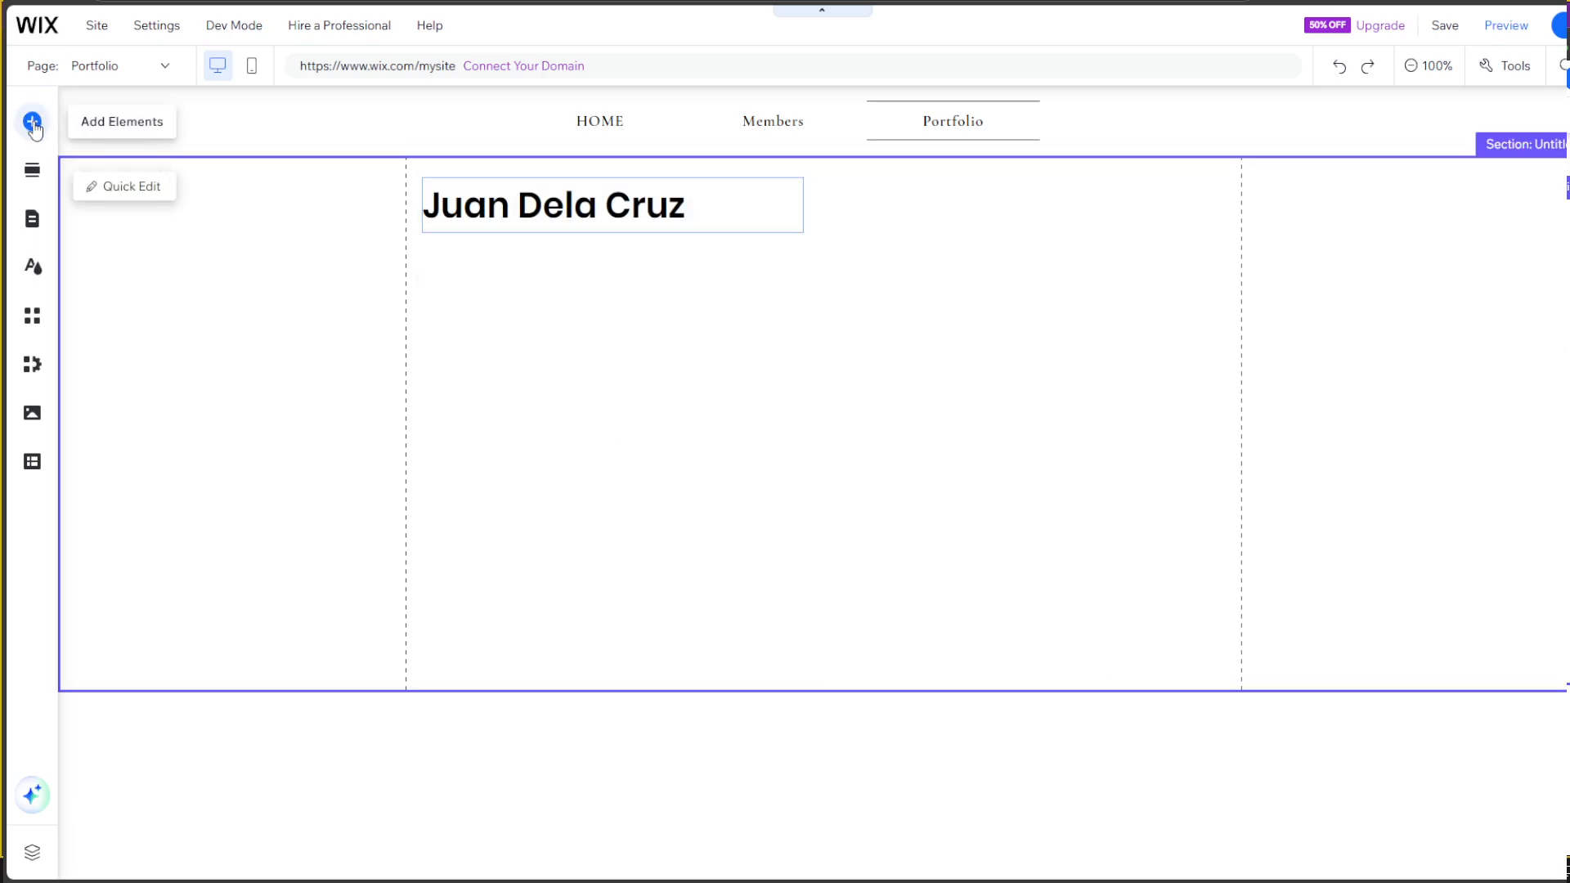
Step: Add the Animated Grid (windows) gallery to the section, then shrink it and center it below the name heading
click(33, 123)
click(96, 349)
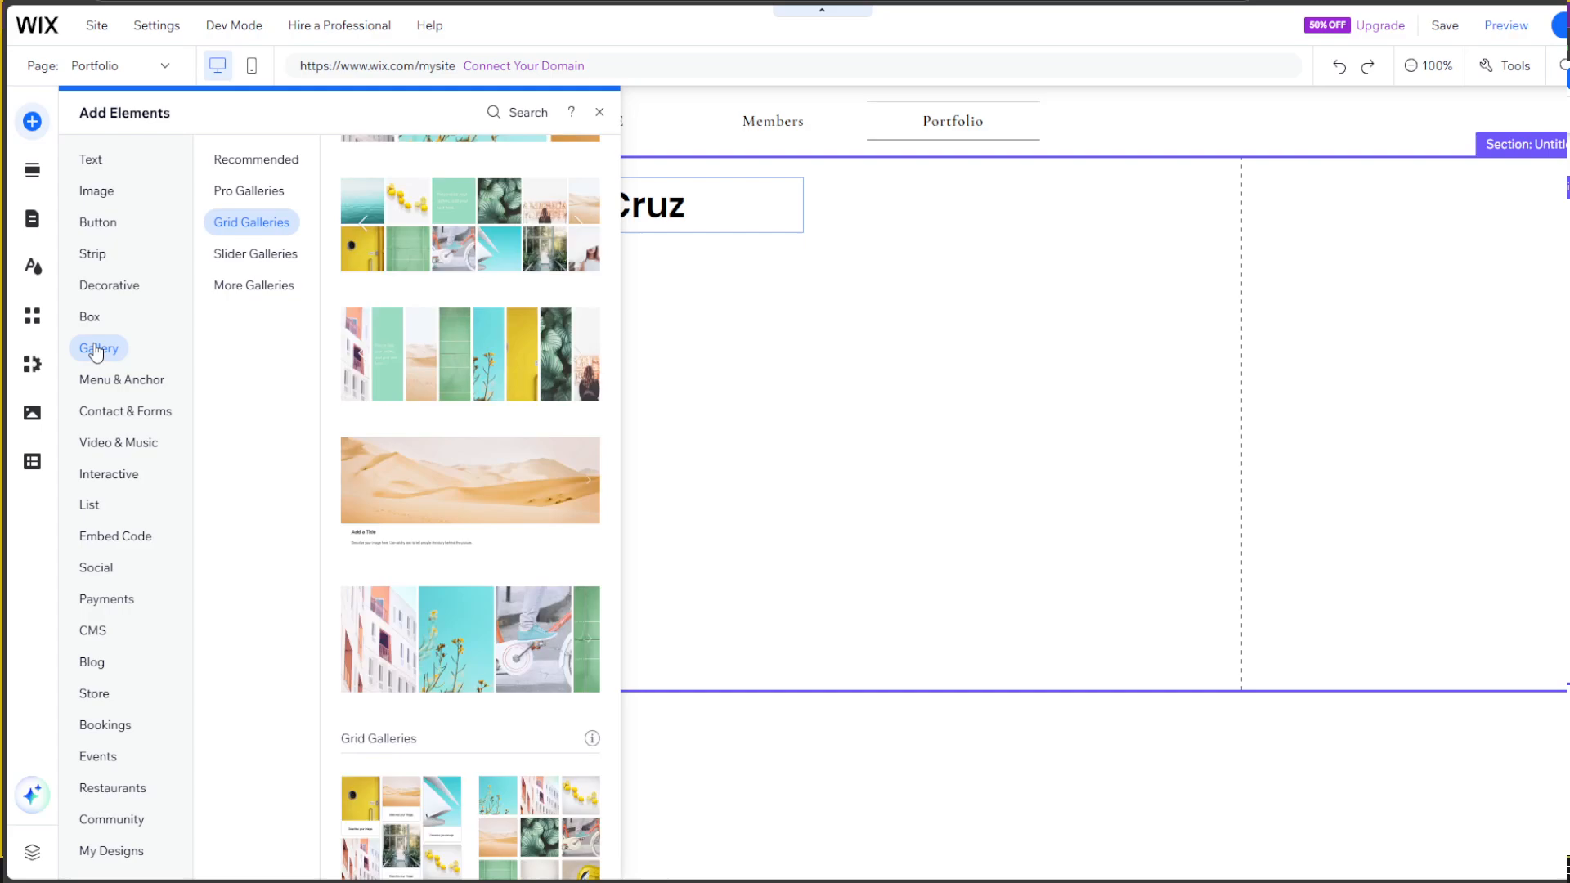
scroll(480, 464, up, 3)
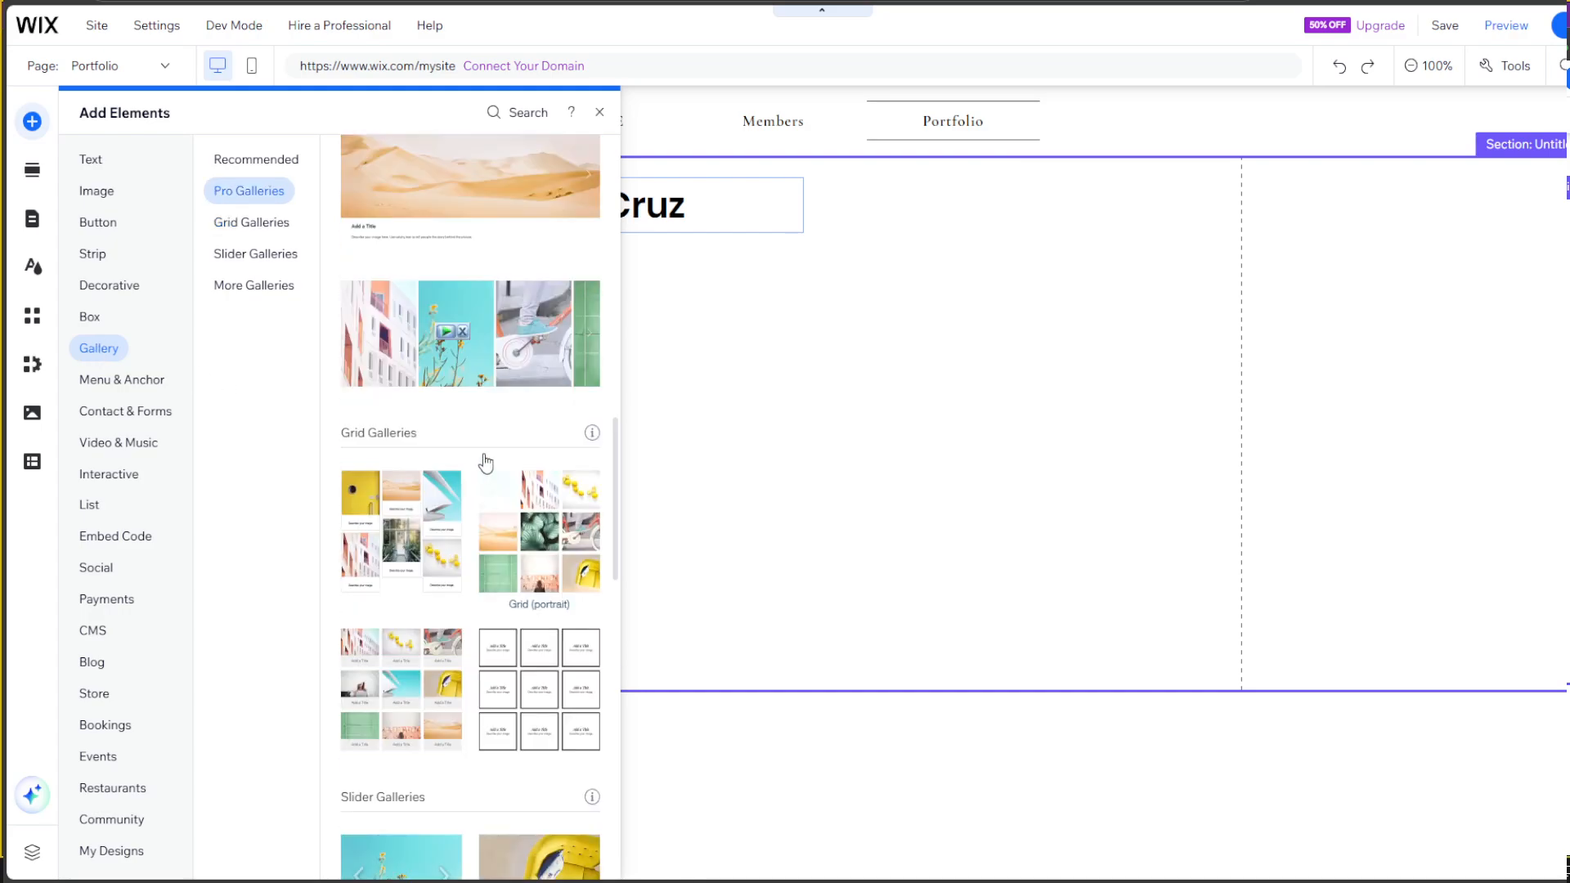
click(556, 572)
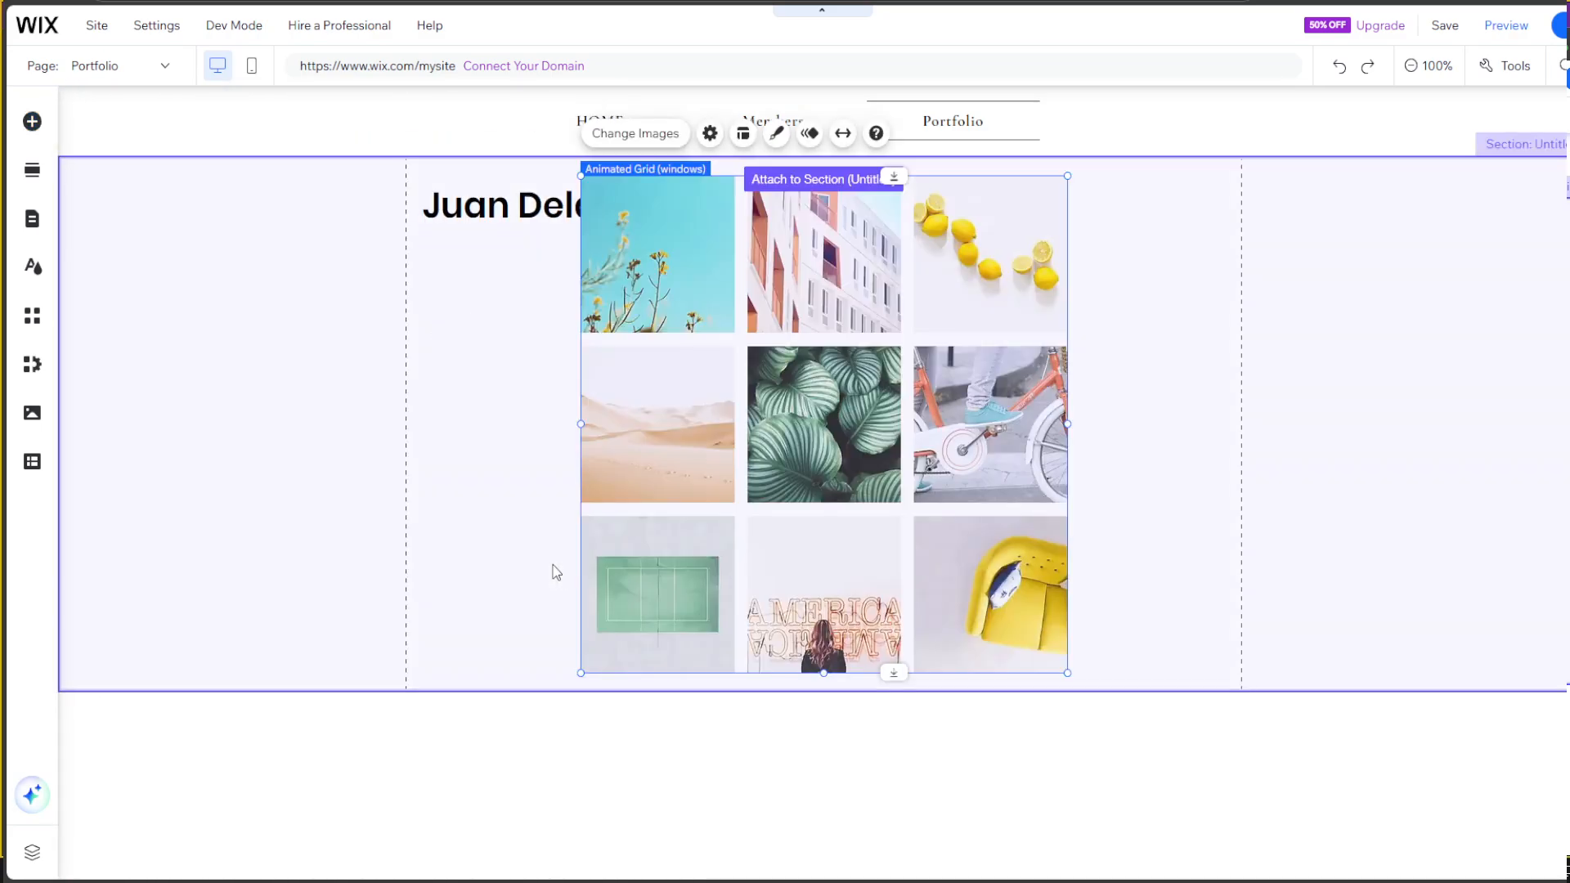
drag(1066, 173, 963, 264)
drag(810, 431, 860, 415)
click(1145, 315)
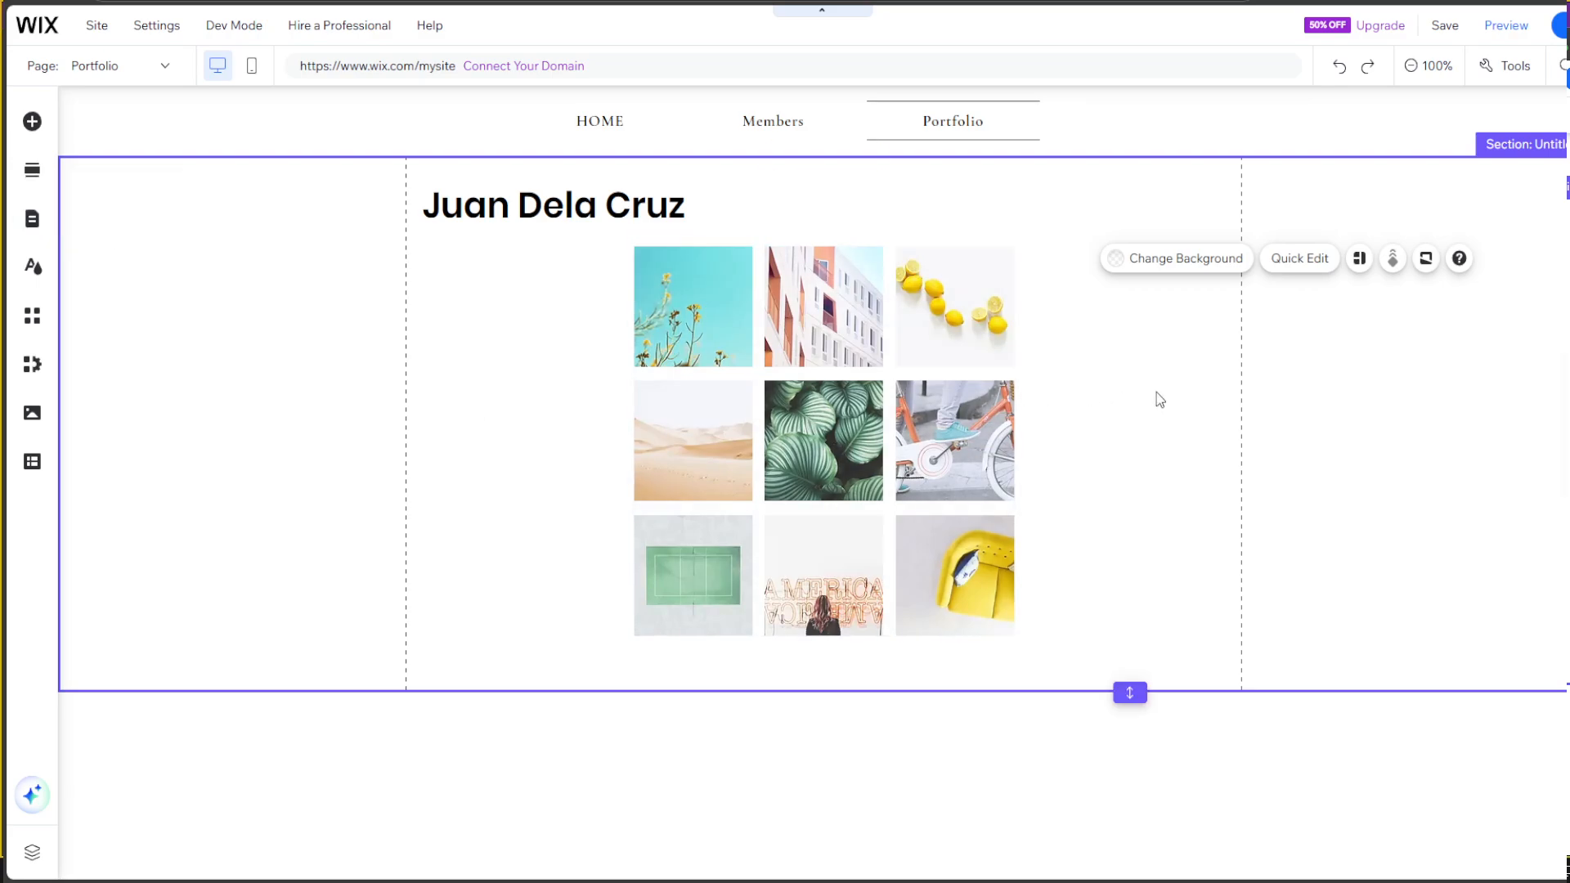
Step: Duplicate the whole name and gallery section and replace the first name in the copy's heading with another member's
click(1246, 448)
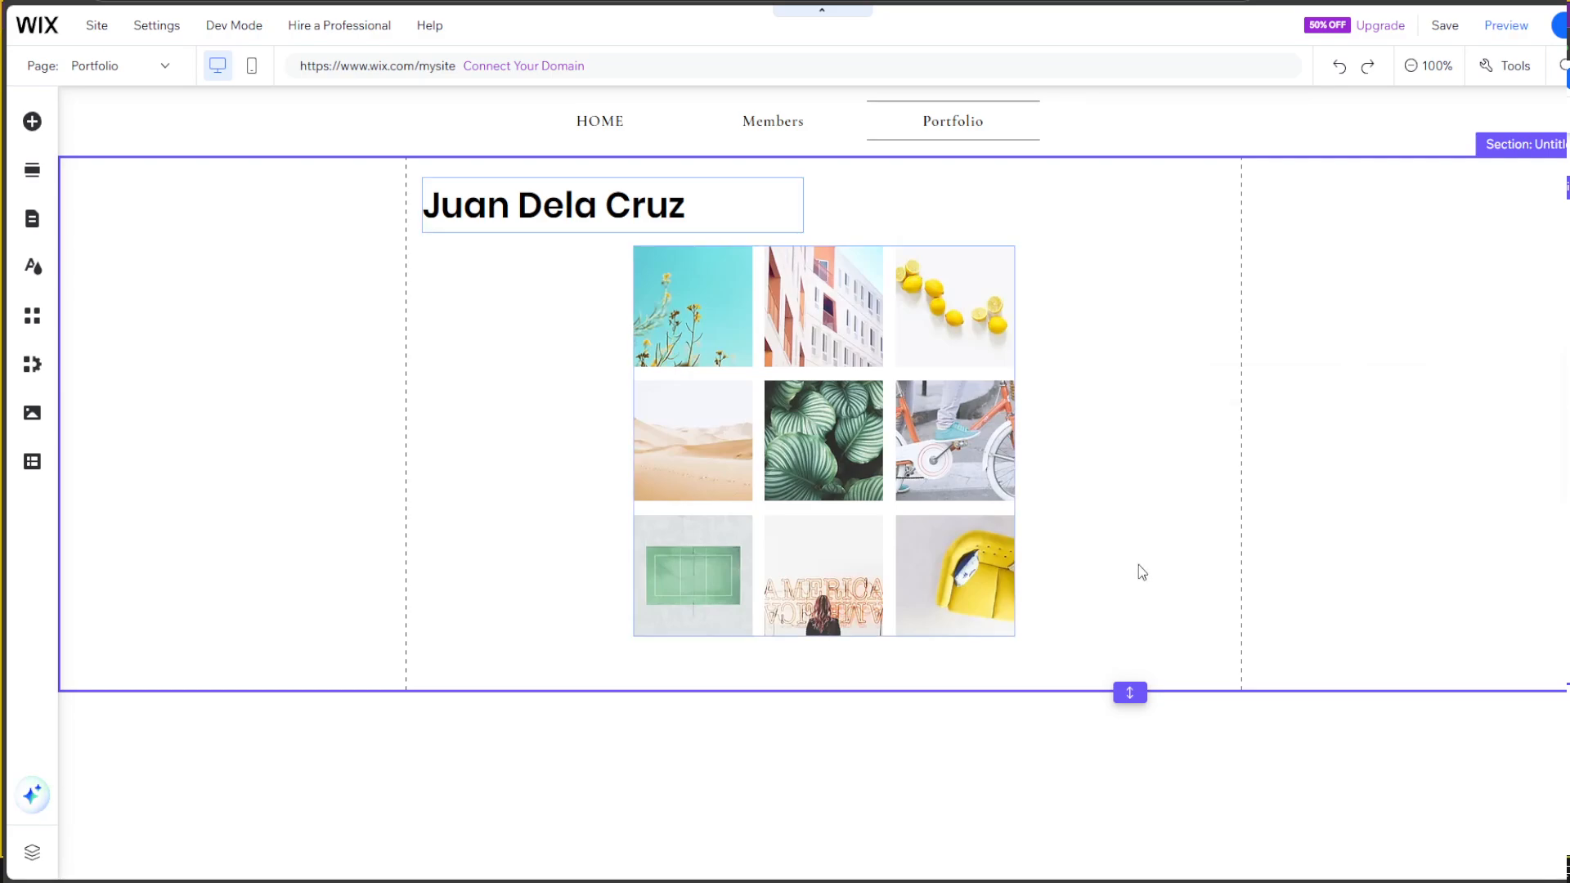
key(ctrl+d)
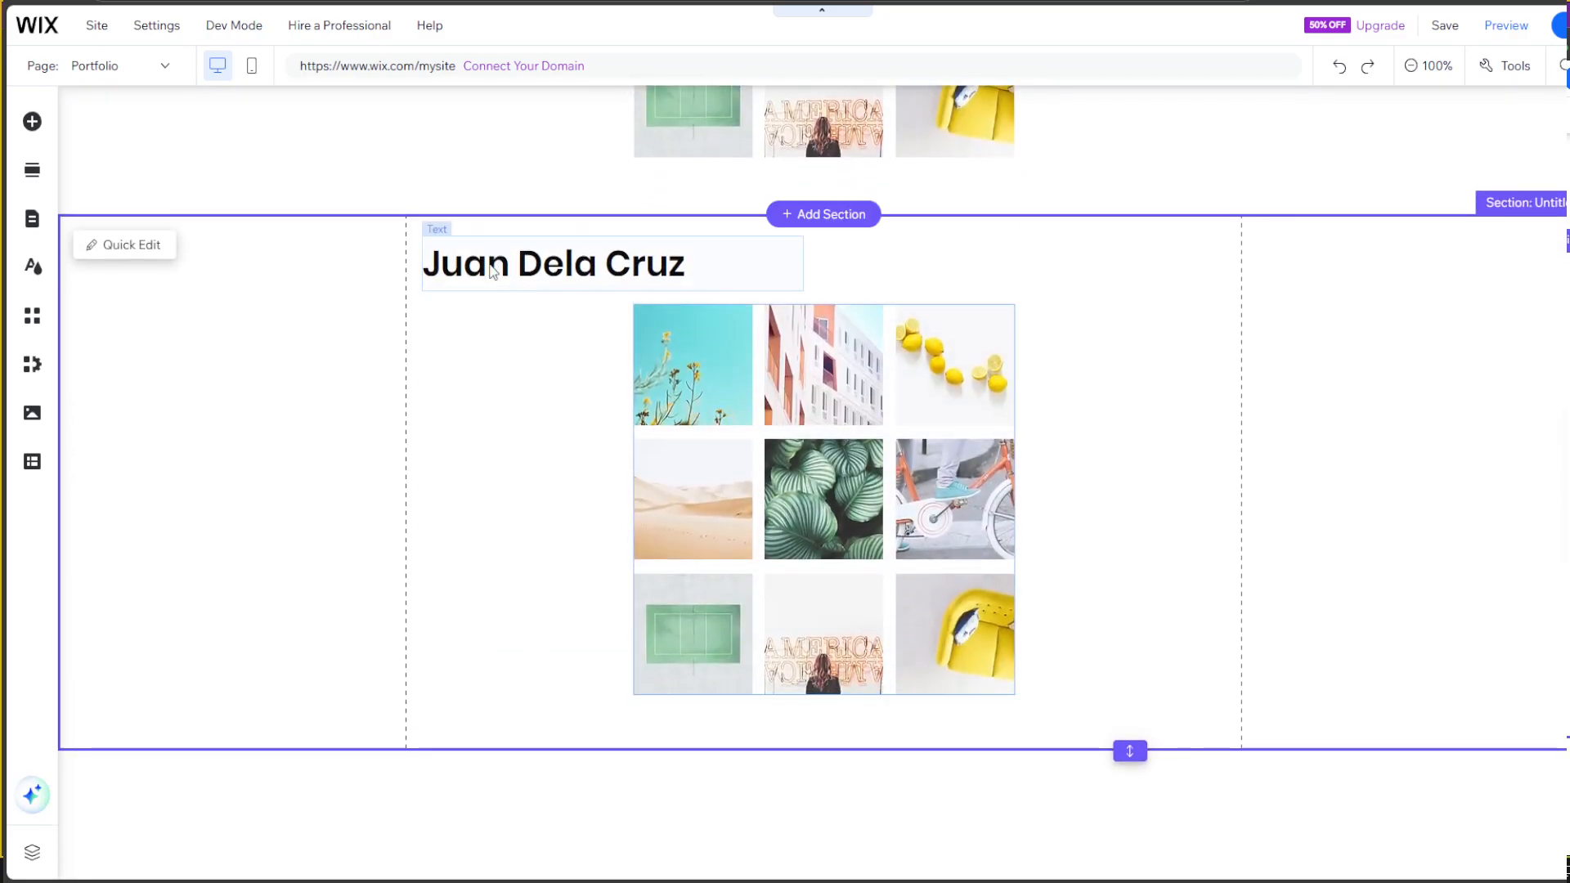
double_click(493, 272)
double_click(467, 260)
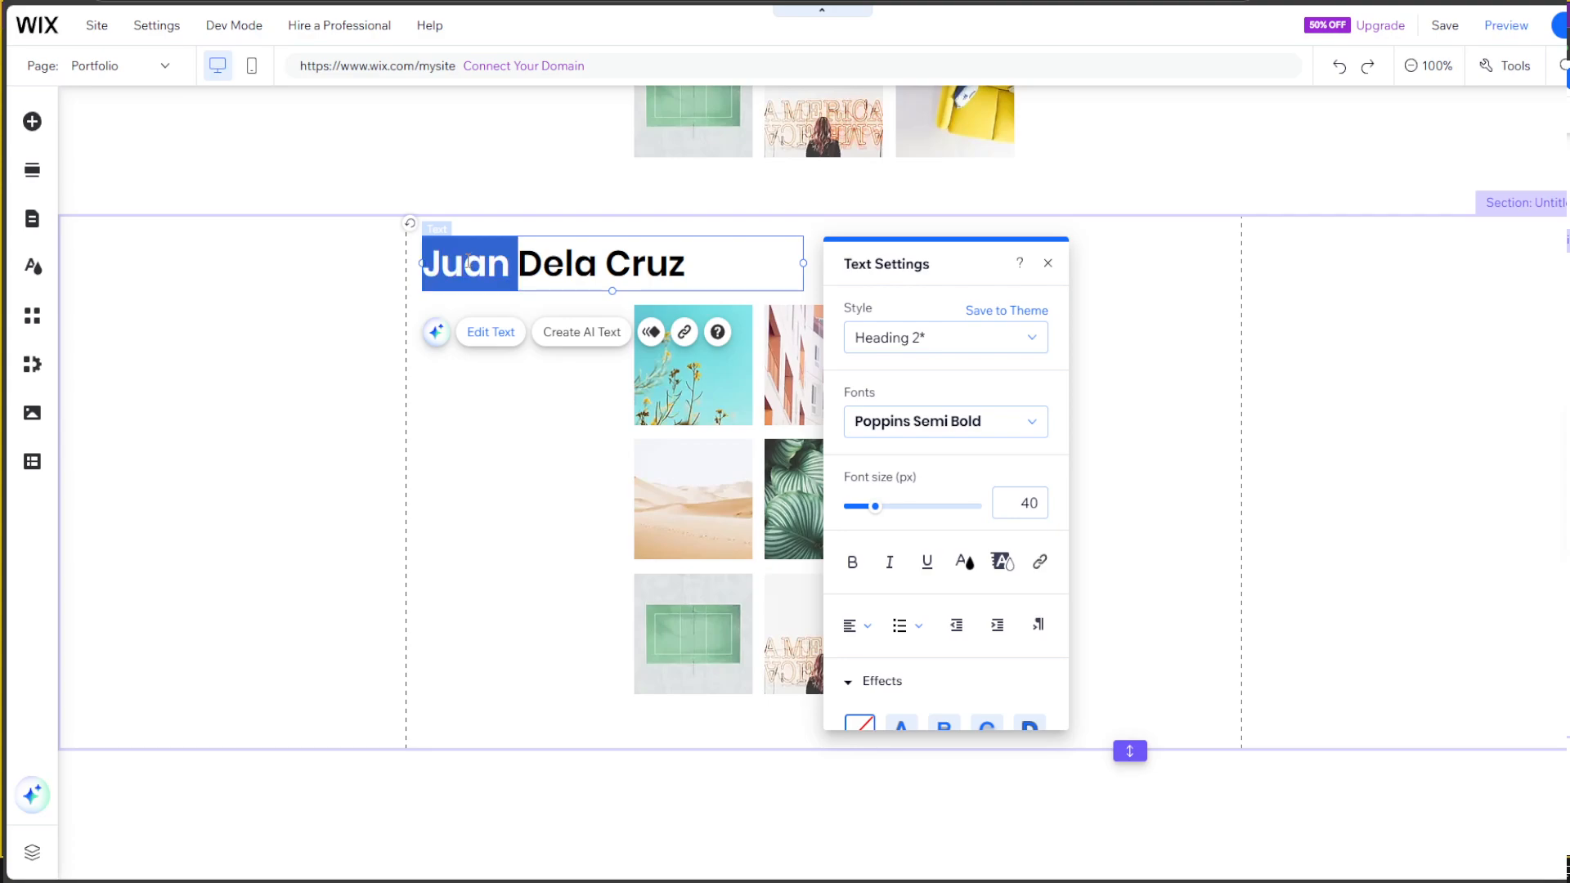
text(Erick)
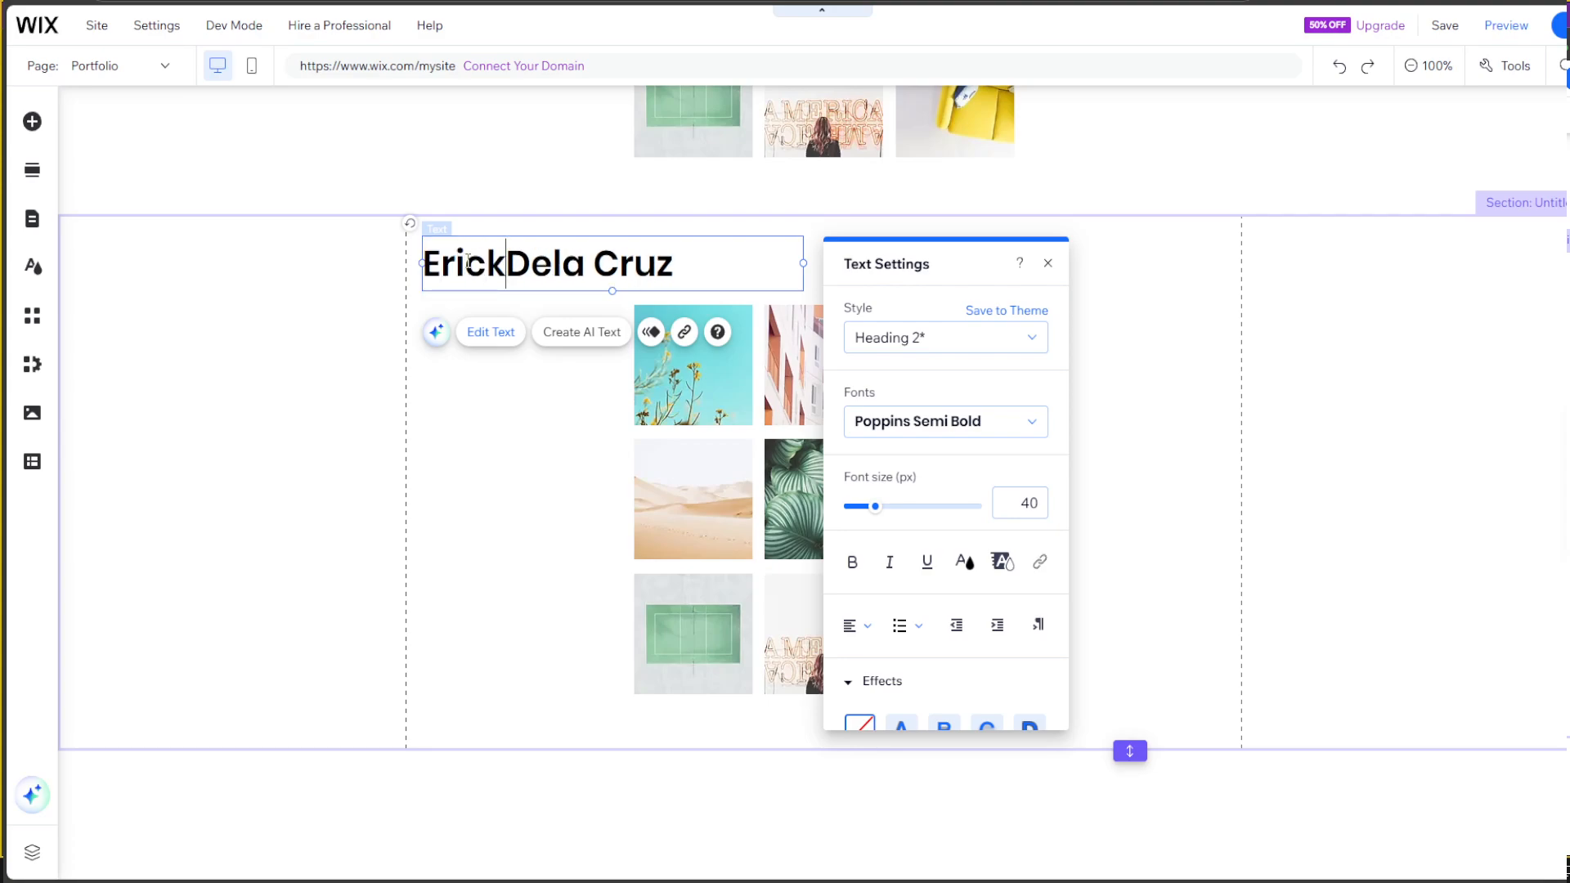
click(209, 550)
Step: Check both member gallery sections on the Portfolio page and switch to the HOME page
scroll(880, 641, up, 5)
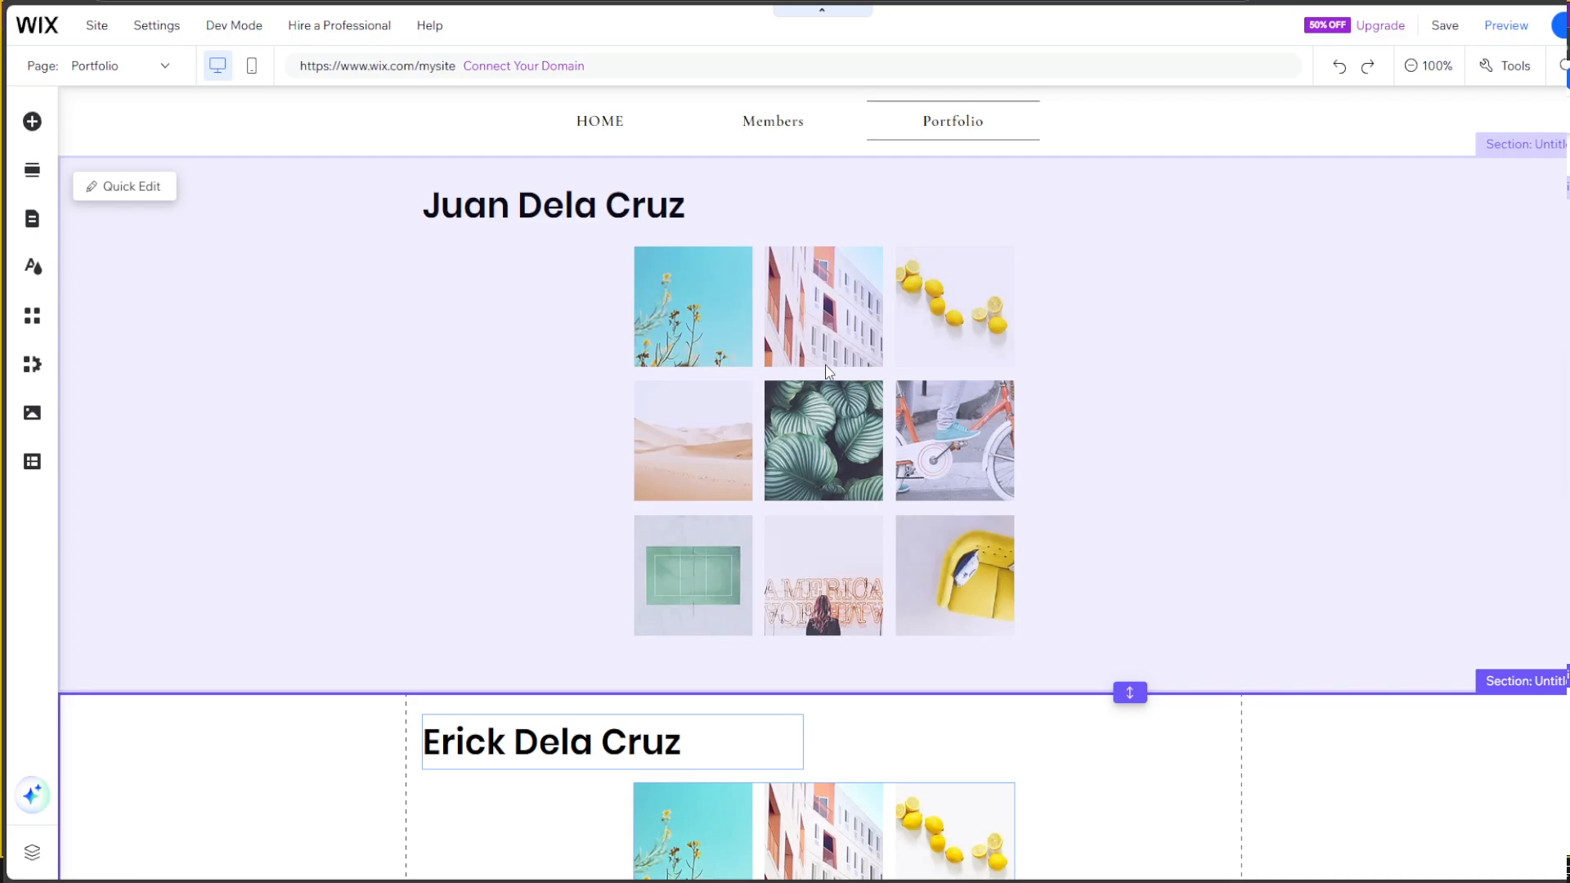
scroll(825, 371, down, 5)
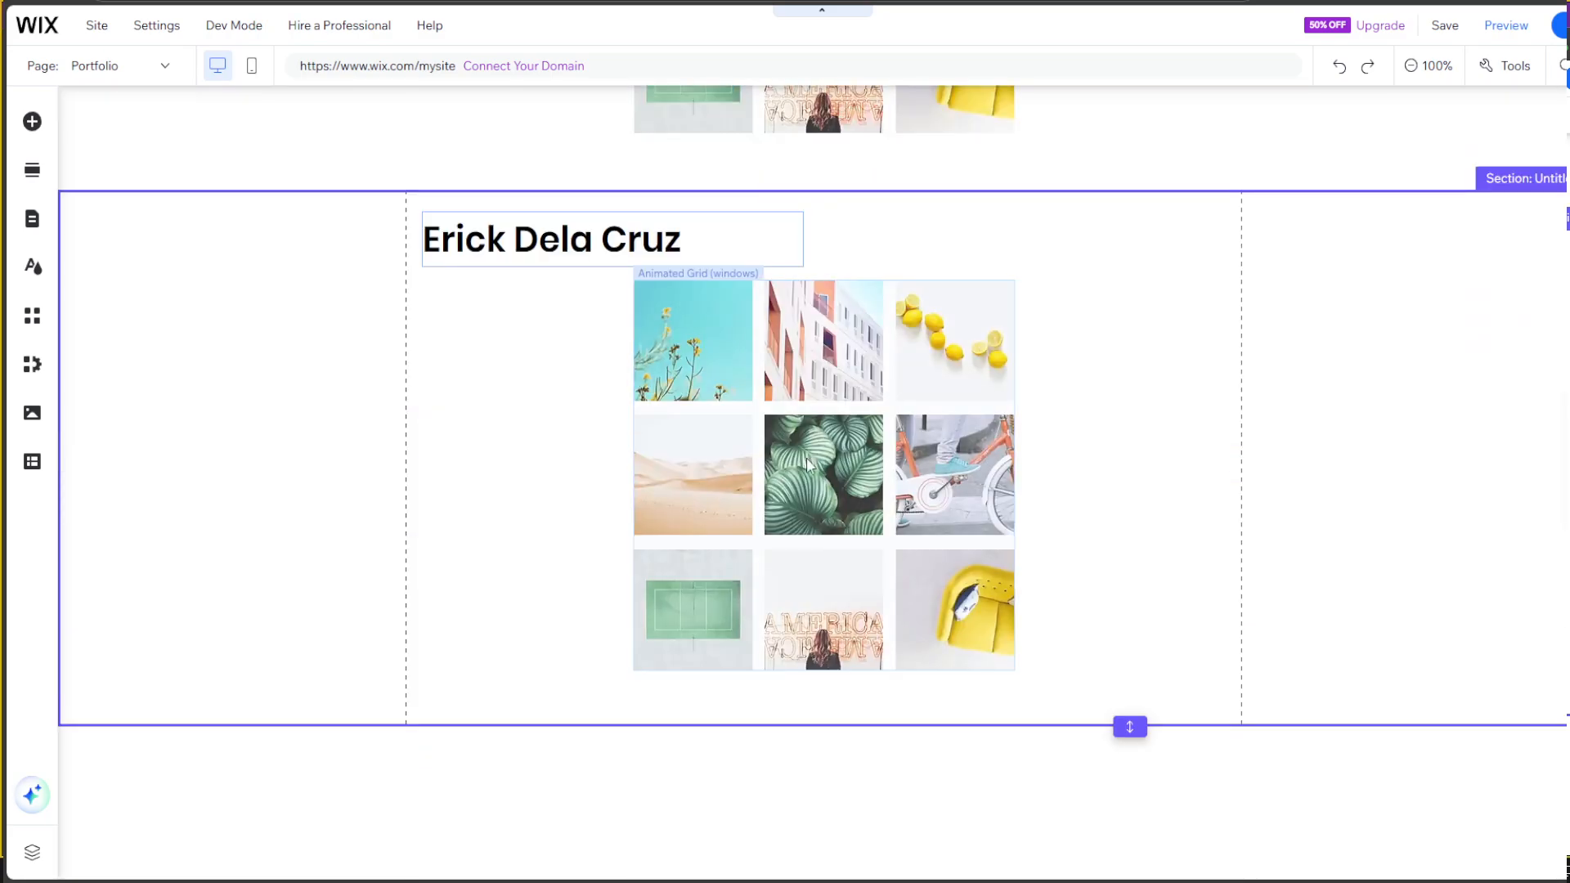
scroll(998, 579, up, 5)
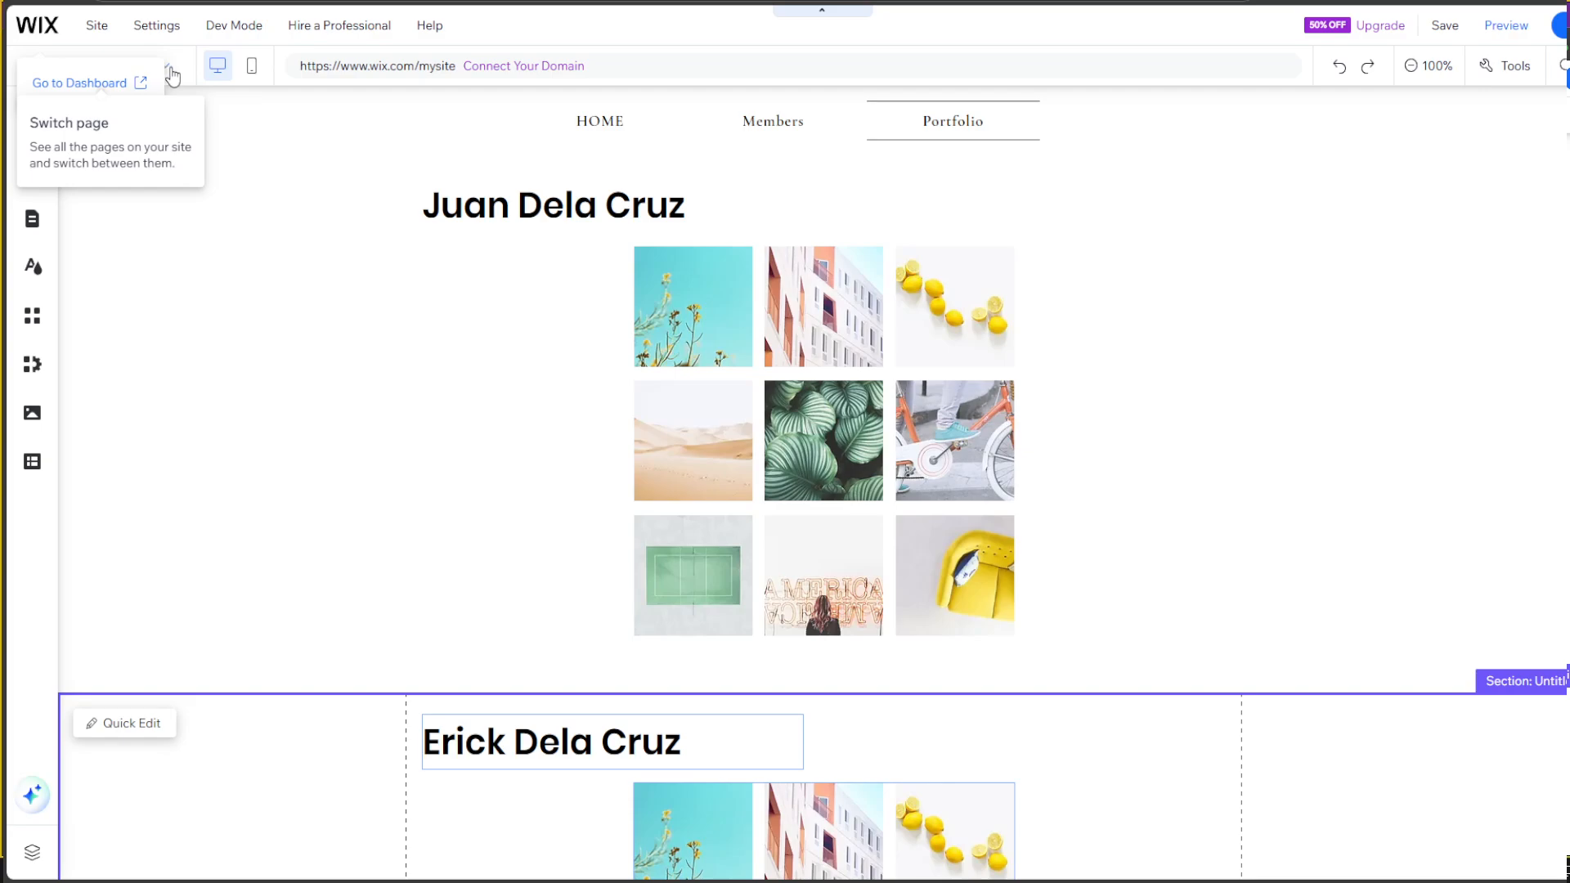
click(164, 69)
click(126, 98)
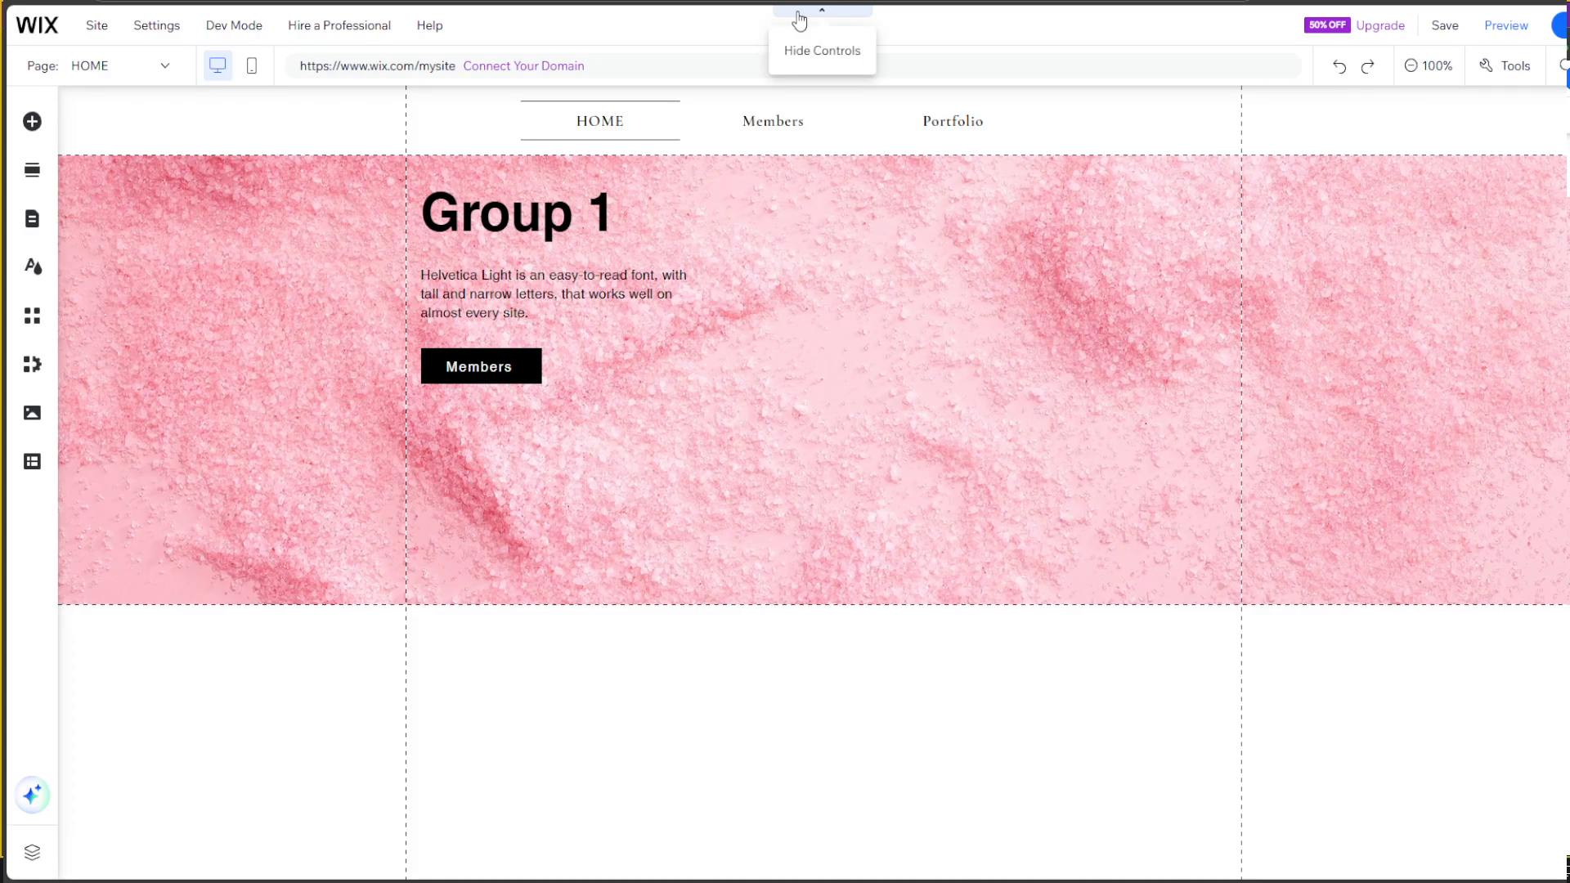
click(799, 18)
click(799, 18)
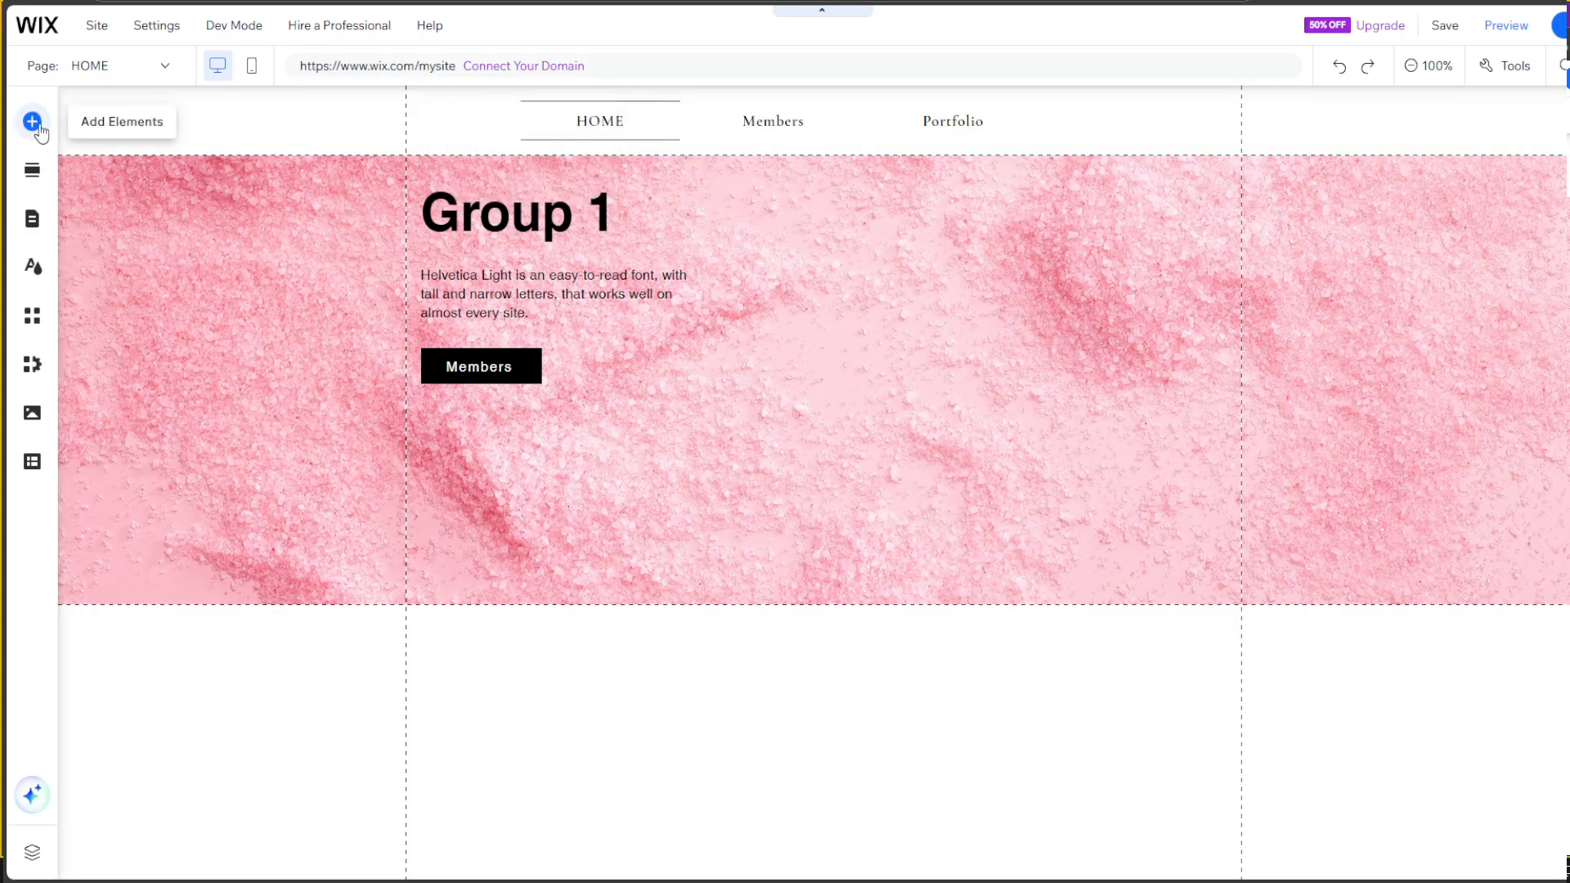
click(41, 228)
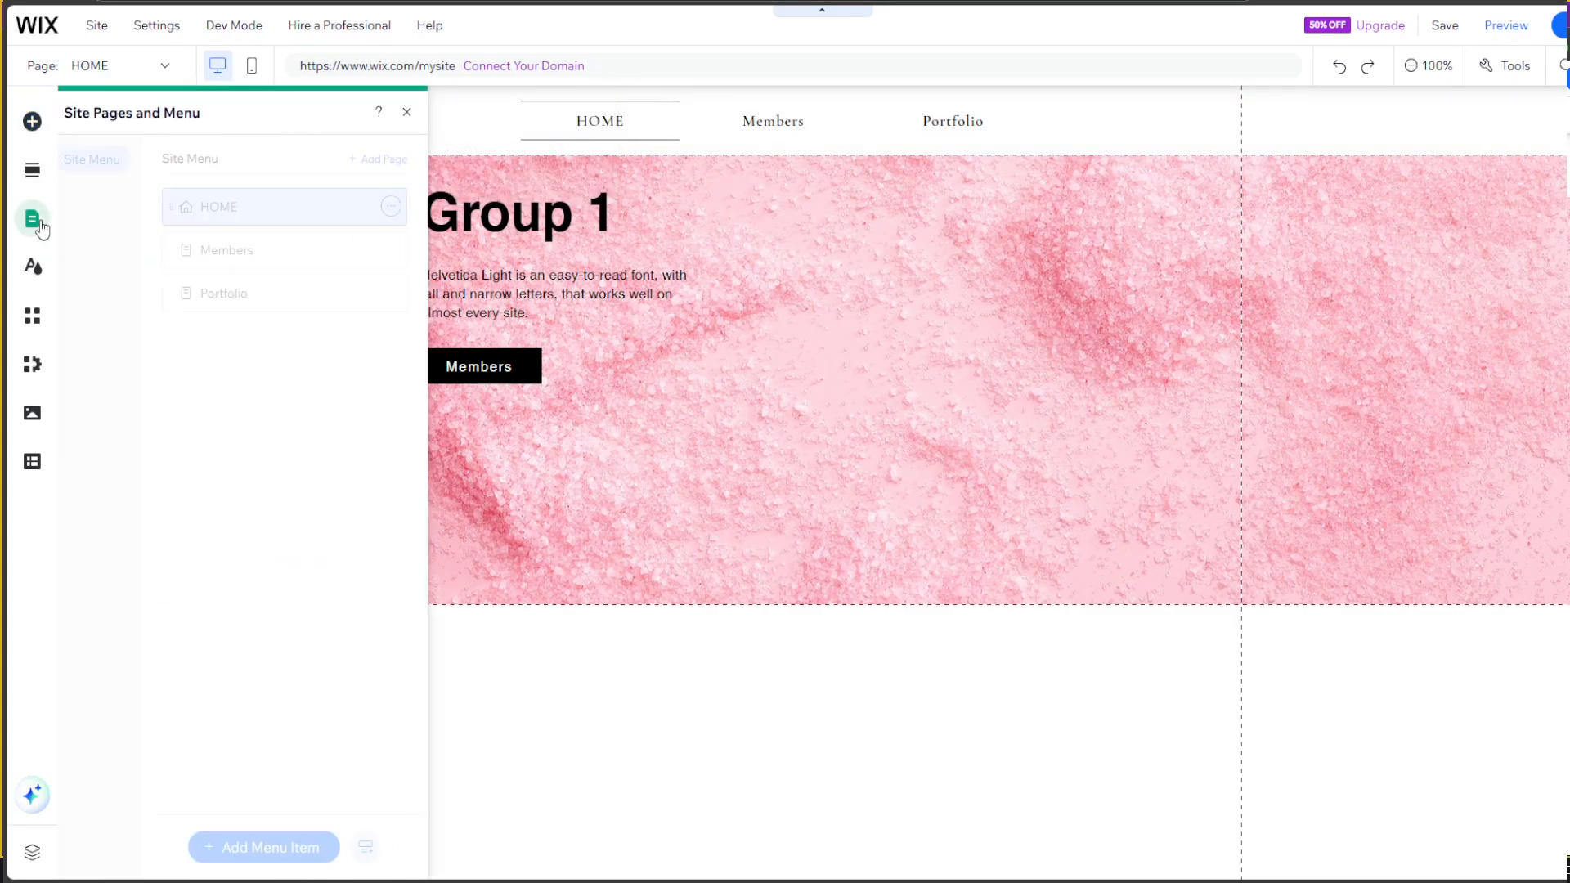
click(31, 170)
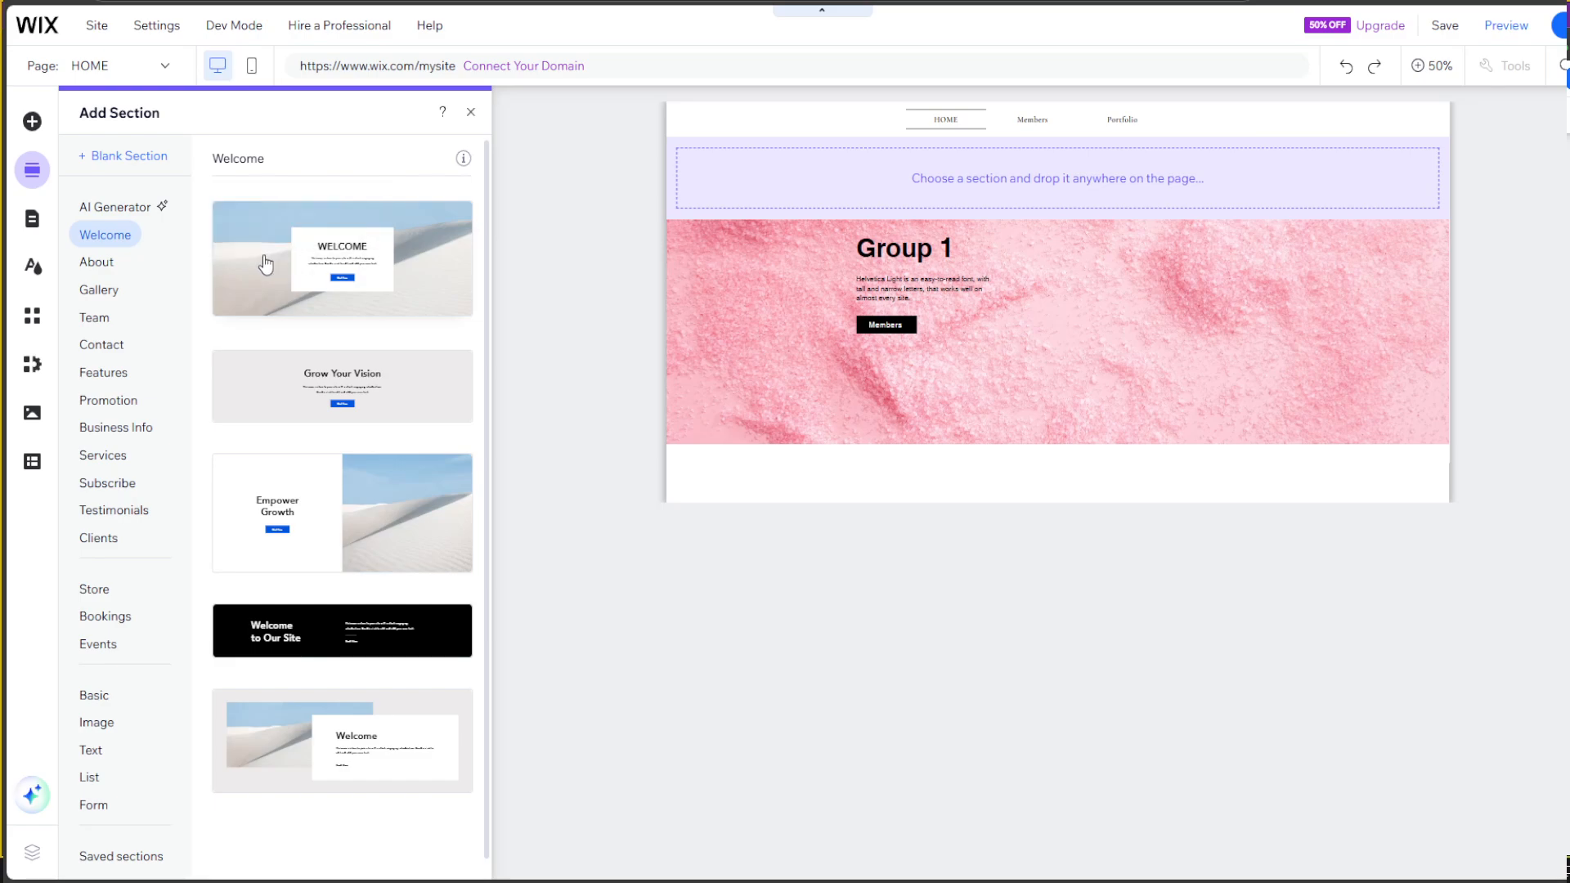
click(471, 112)
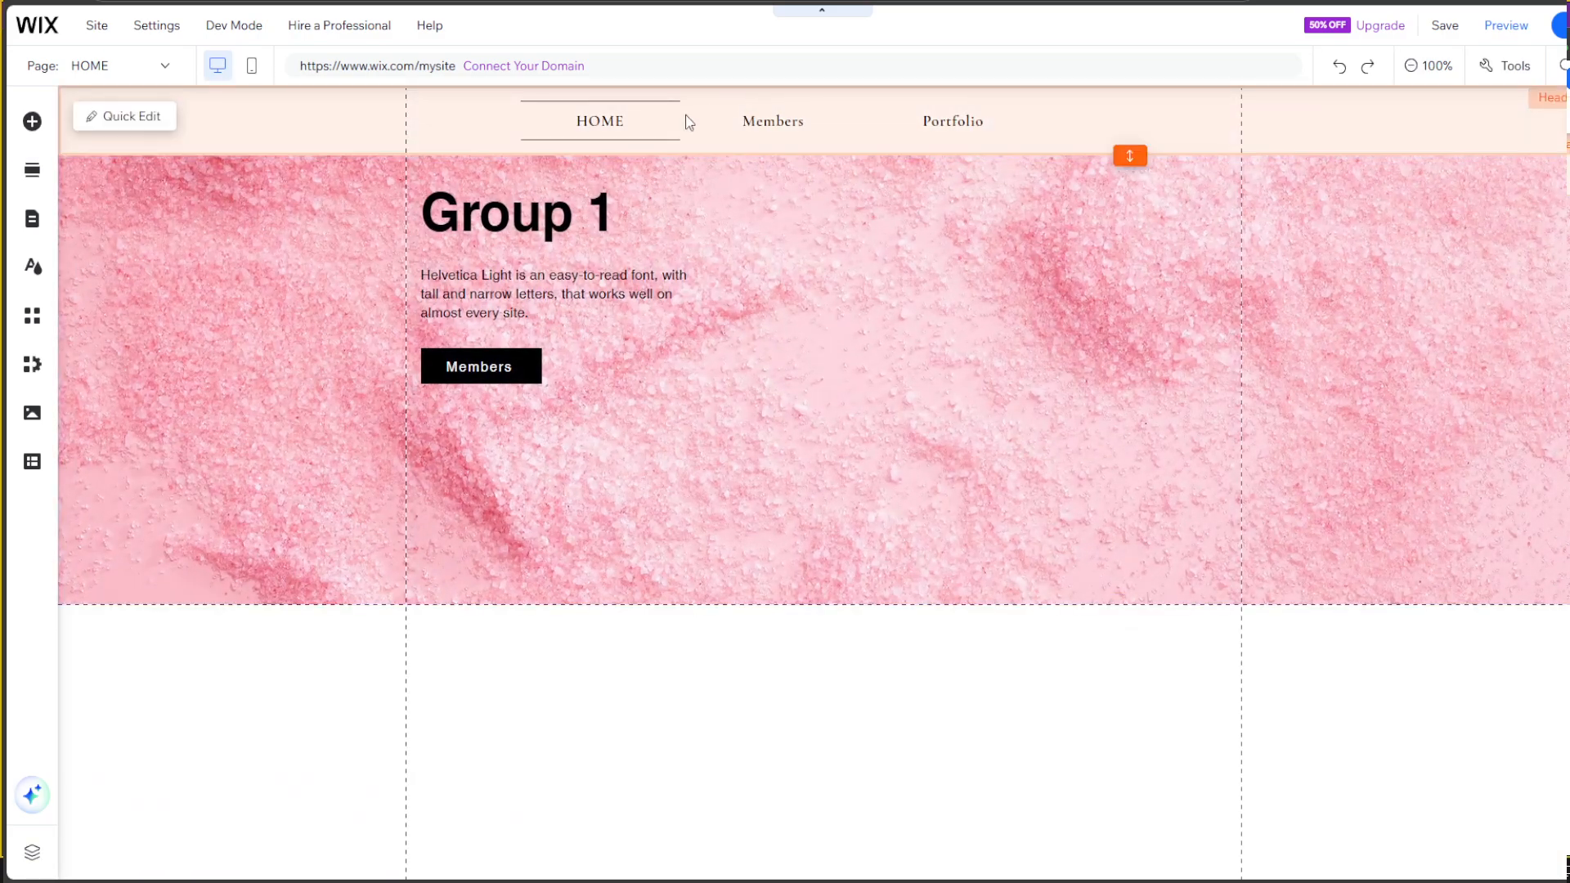